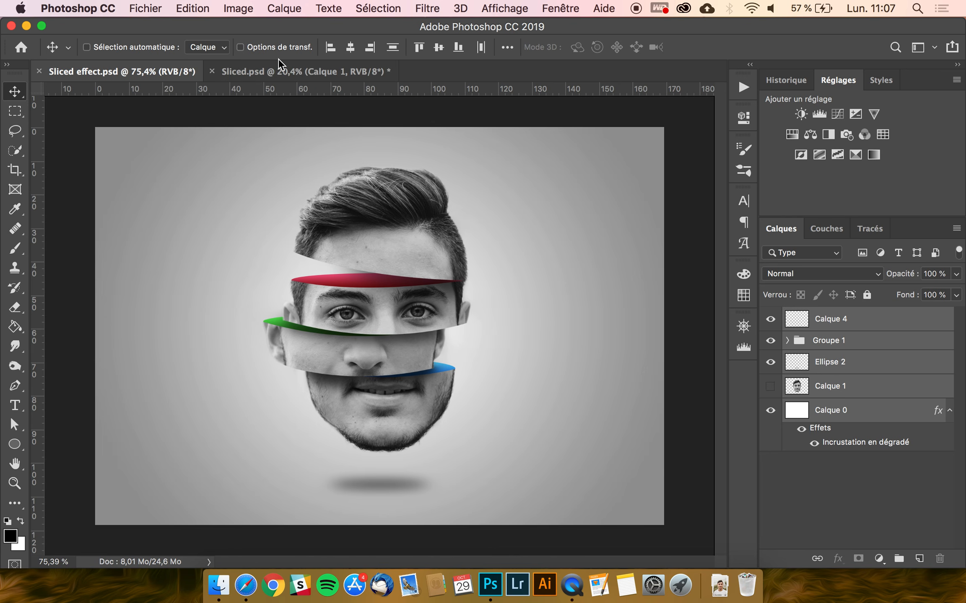
Switch to Sliced.psd and compare the cut-out head with the original photo by toggling the visibility of Calque 0
left_click(273, 71)
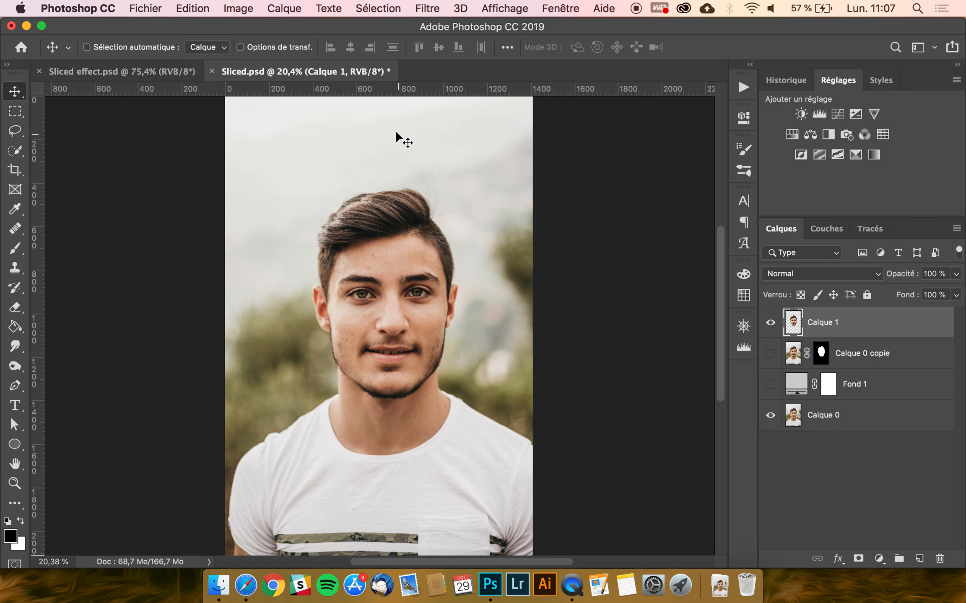
left_click(772, 417)
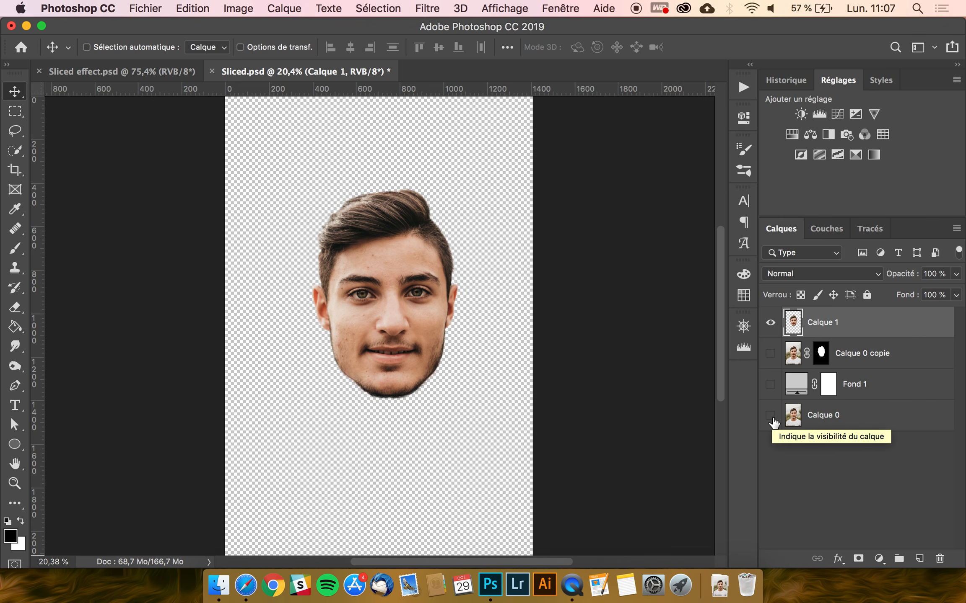
left_click(771, 417)
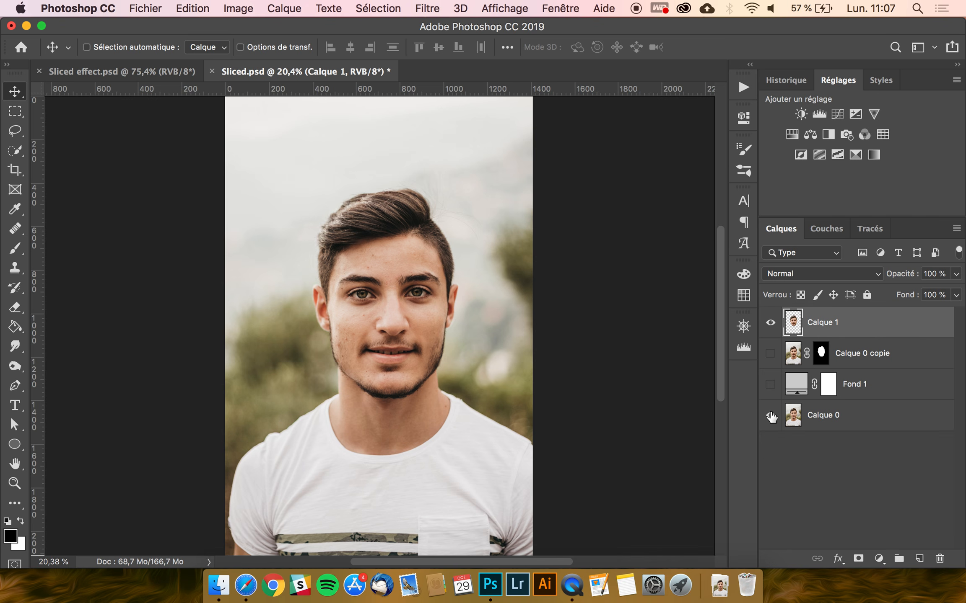
left_click(772, 417)
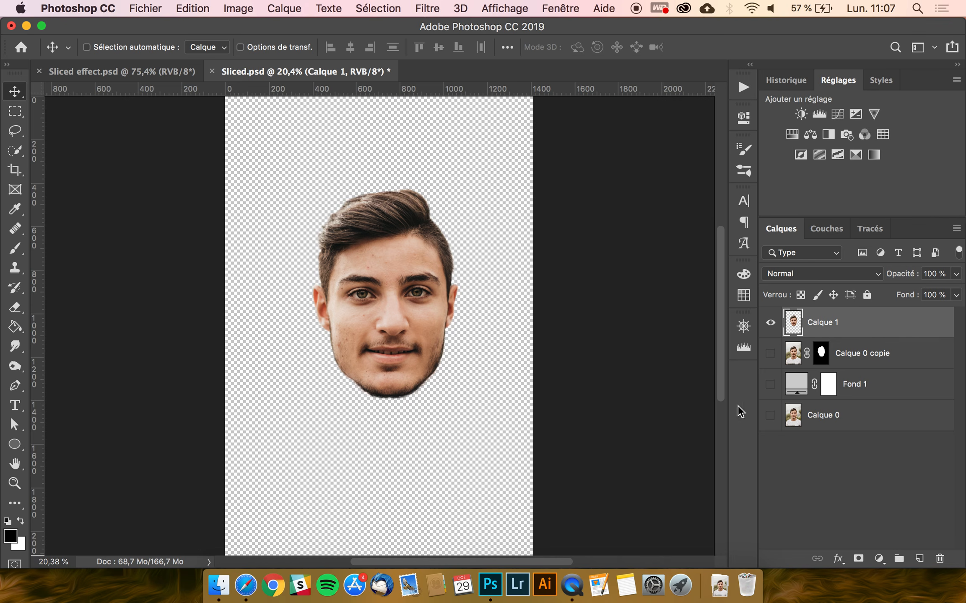
scroll(446, 370, "up", 4)
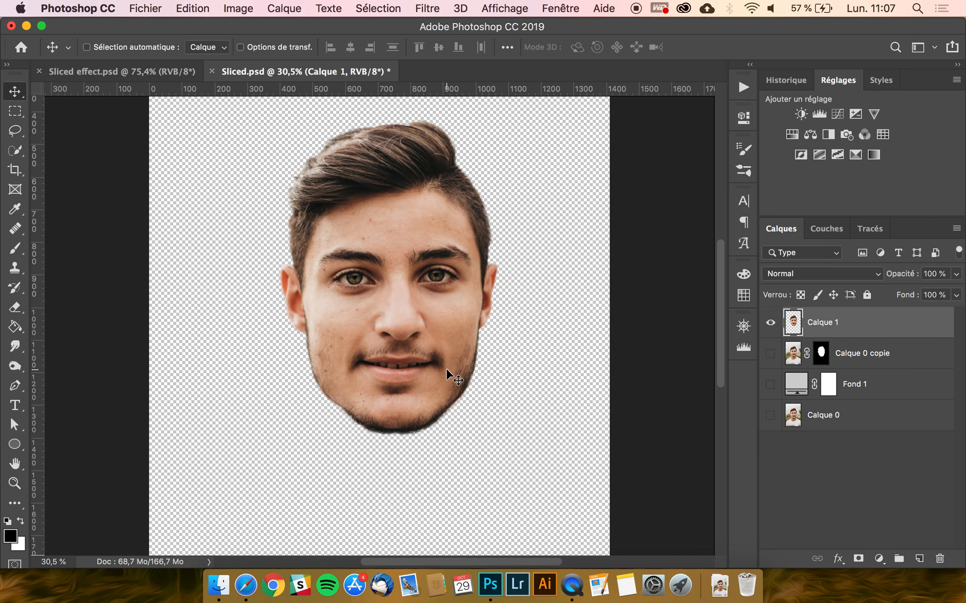
left_click(772, 416)
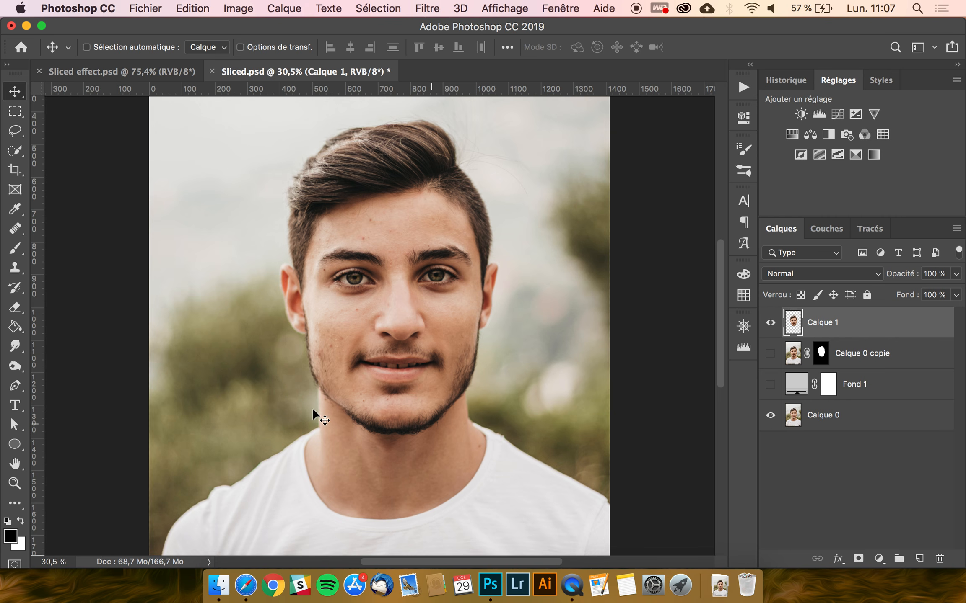
left_click(770, 416)
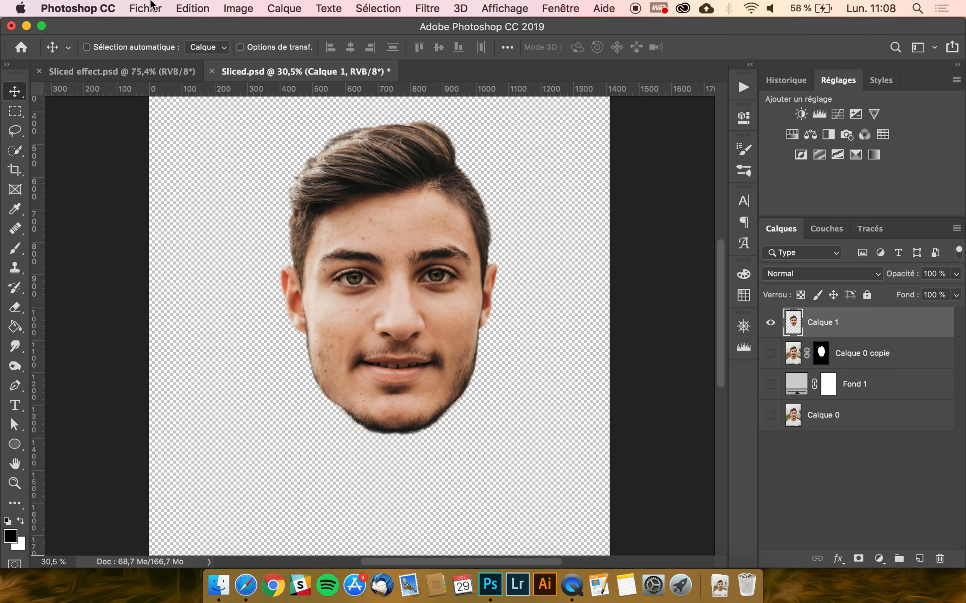
Create a new 2000 x 1400 pixel document at 300 pixels per inch, in RGB color with a white background
left_click(151, 8)
left_click(165, 28)
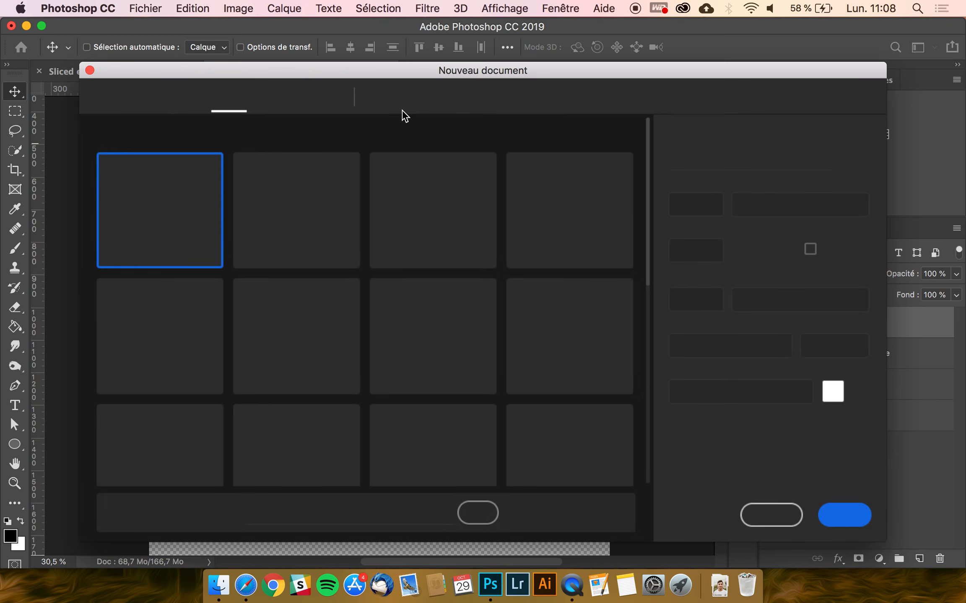
double_click(710, 204)
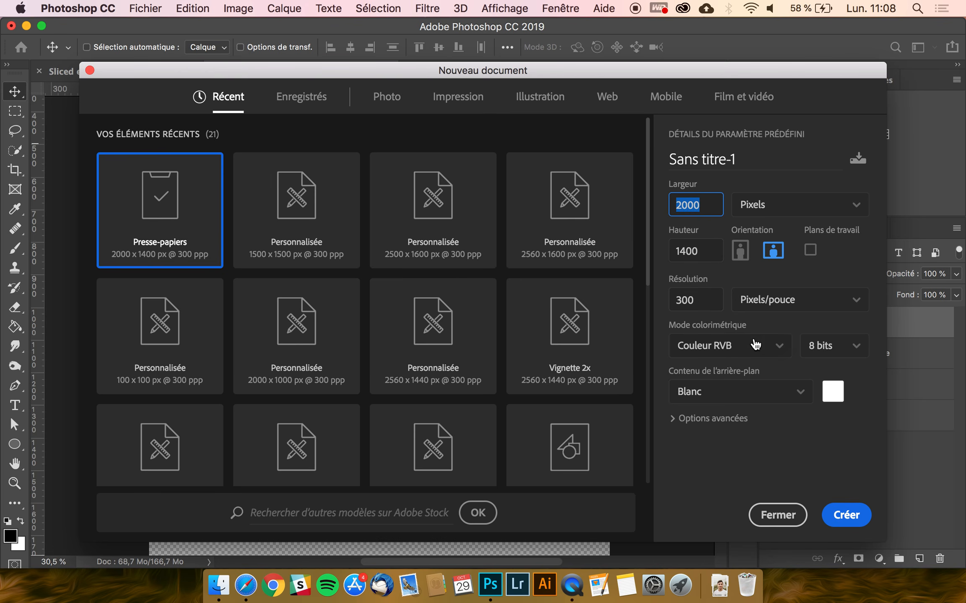
left_click(848, 516)
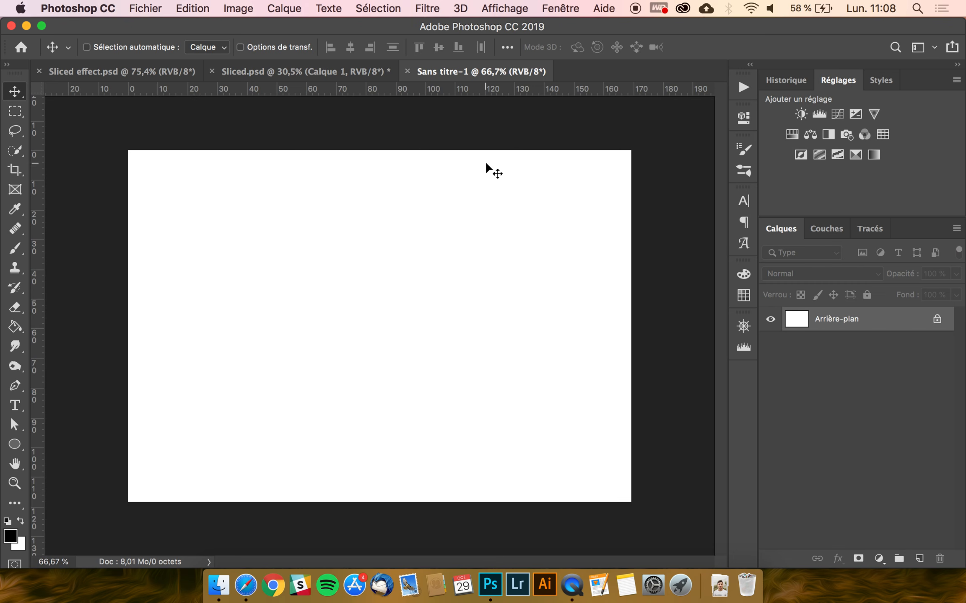
Copy the cut-out head layer Calque 1 from Sliced.psd and paste it into the new document
left_click(340, 71)
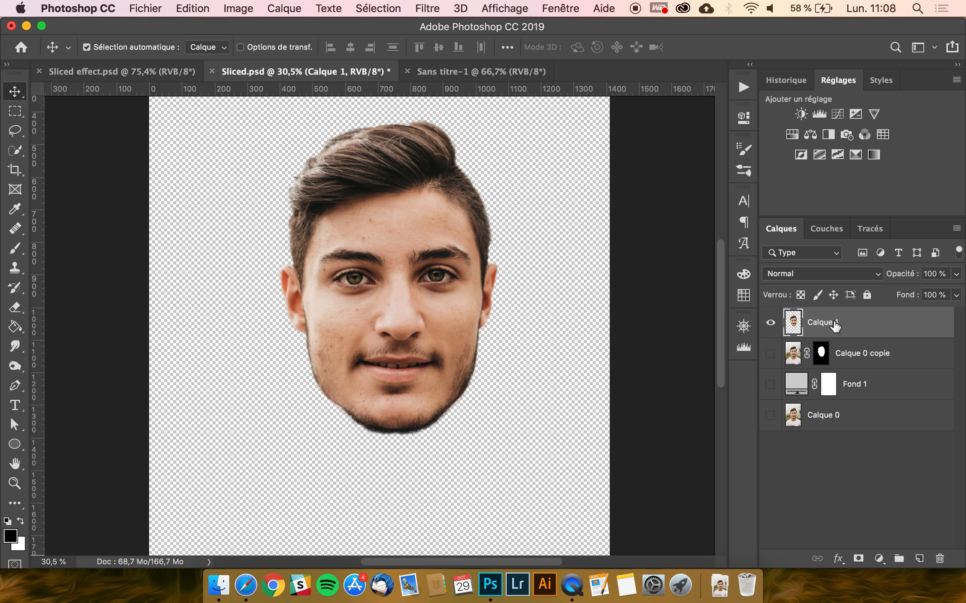
key("super+c")
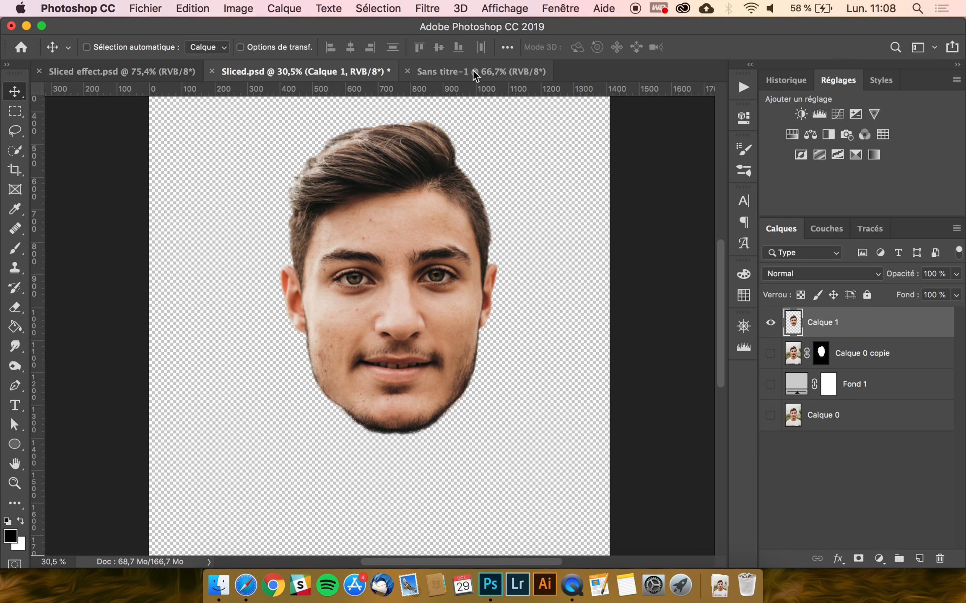
left_click(473, 71)
key("super+v")
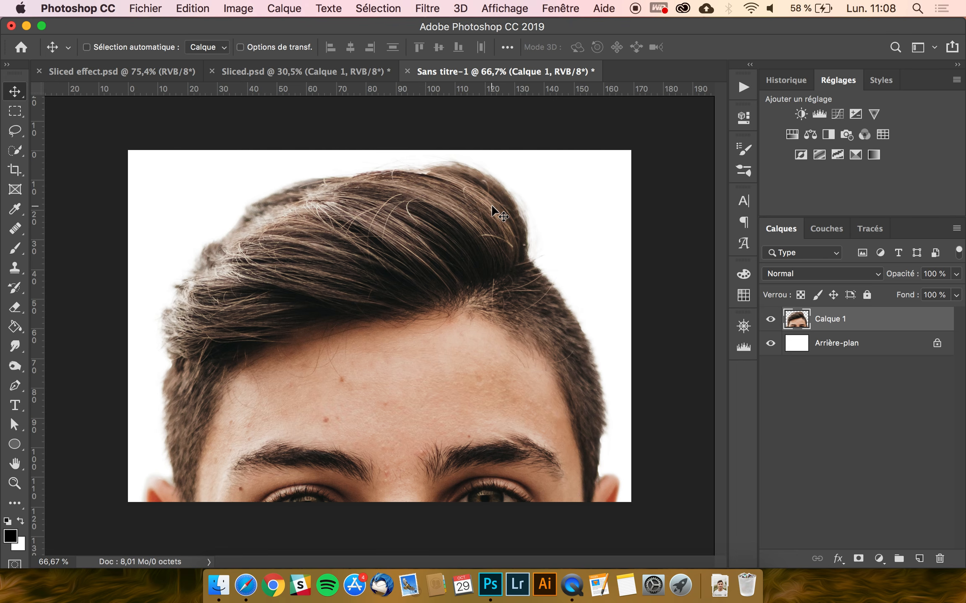
Close Sliced.psd without saving its changes
left_click(278, 72)
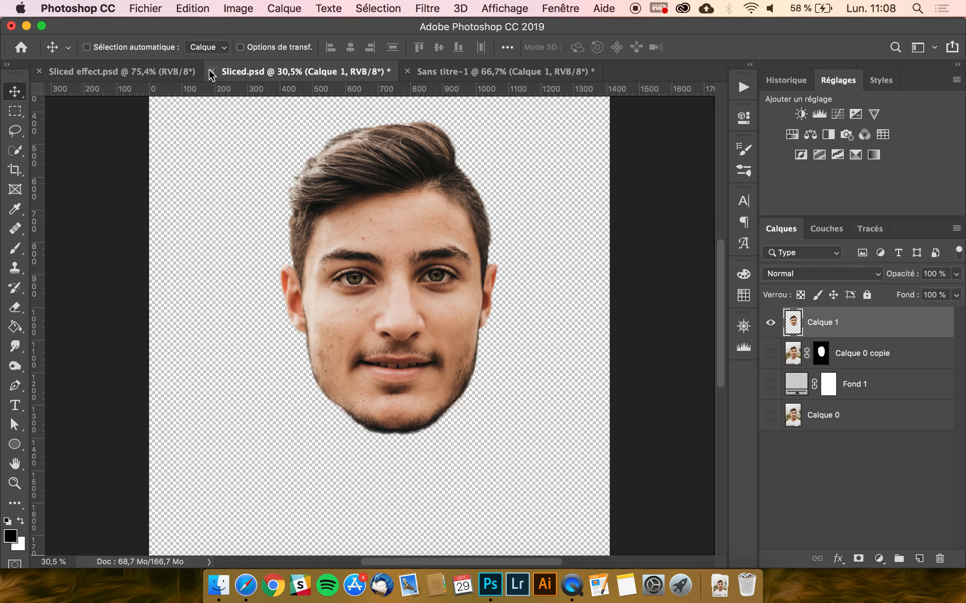
left_click(212, 70)
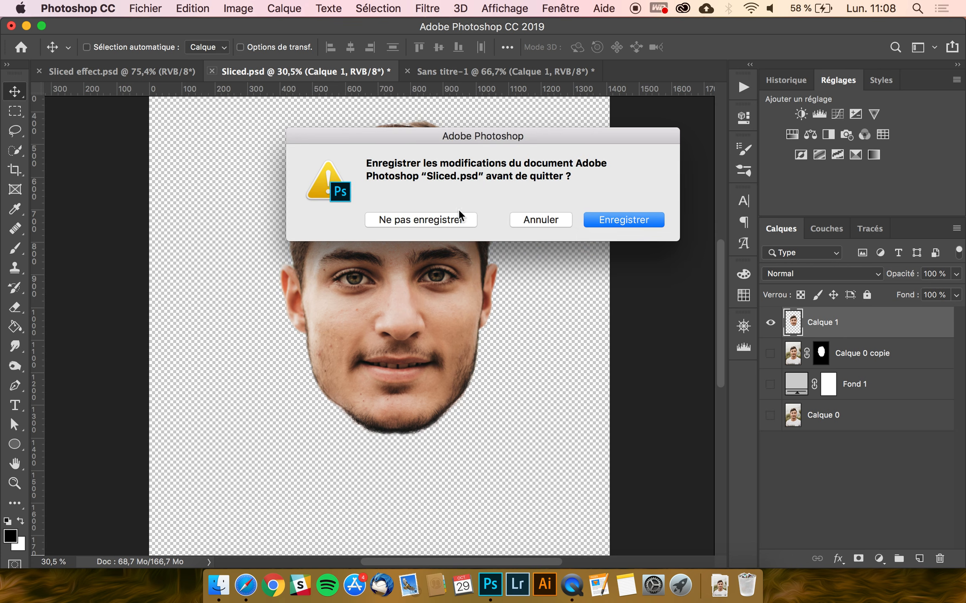
left_click(439, 218)
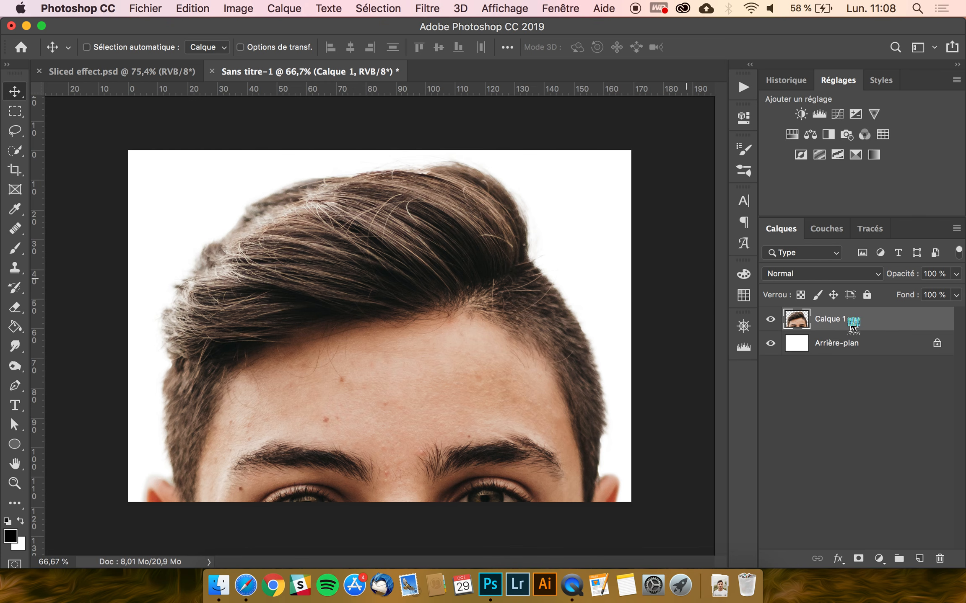
Scale the pasted head proportionally to about 37% and center it on the canvas at X 1000 px, Y 700 px
left_click_drag(474, 376, 474, 377)
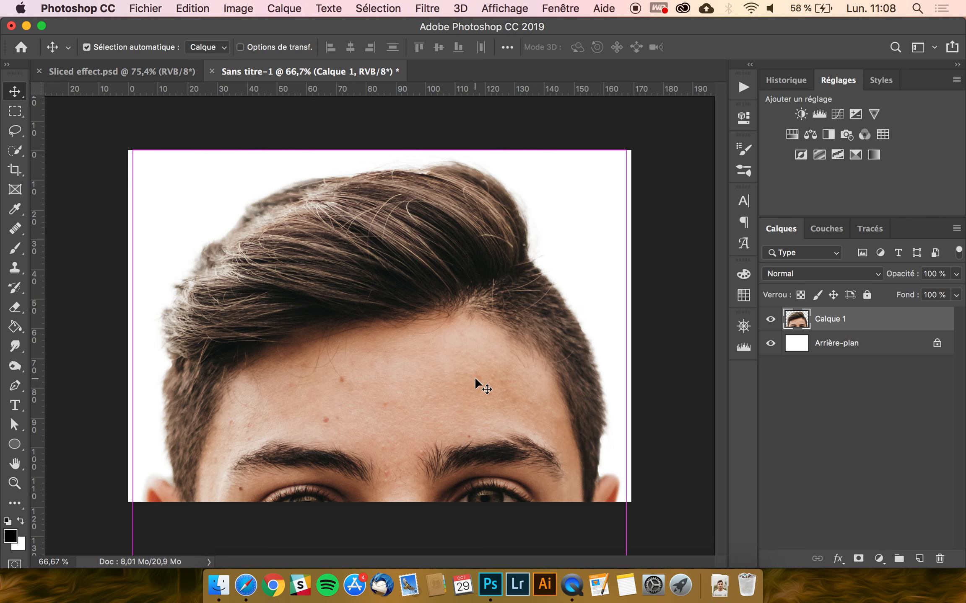
key("super+t")
key("super+0")
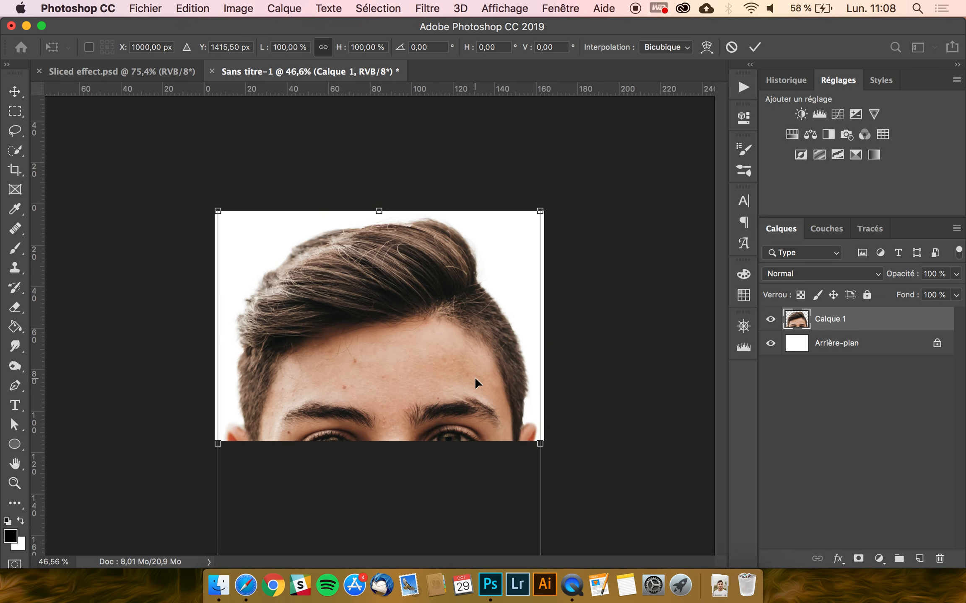
key("super+minus")
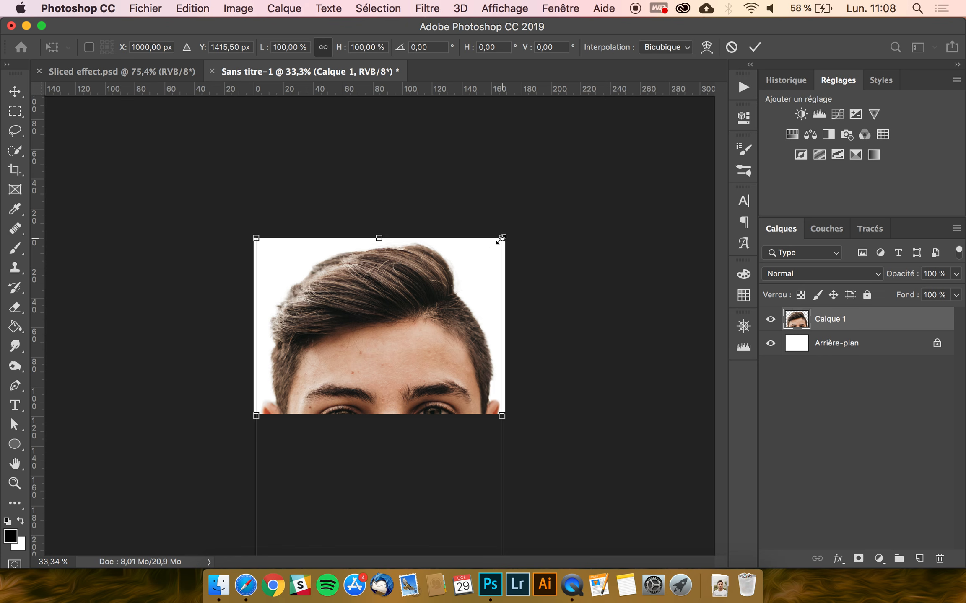
left_click_drag(500, 239, 422, 279)
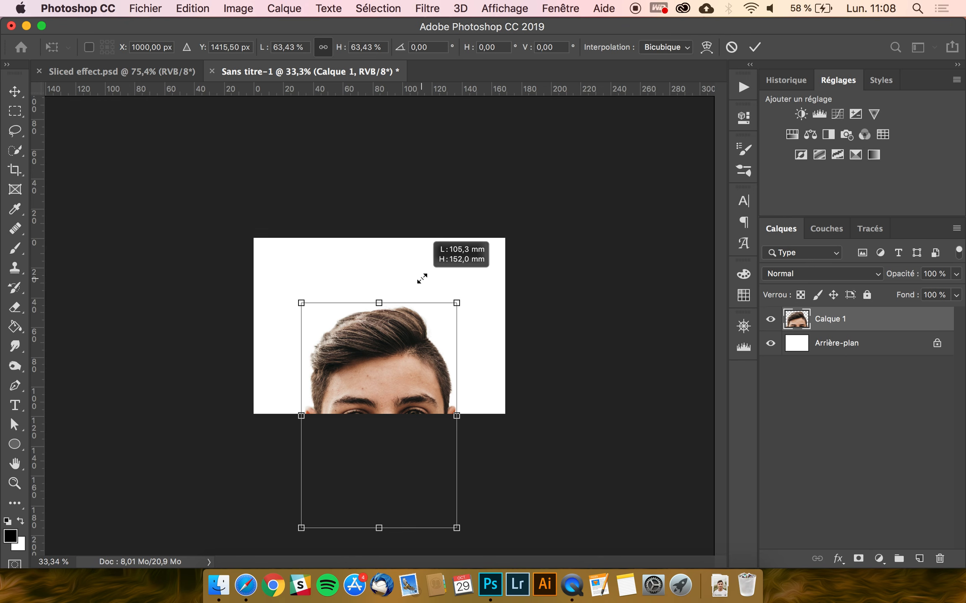
left_click_drag(421, 279, 402, 289)
left_click_drag(411, 359, 410, 277)
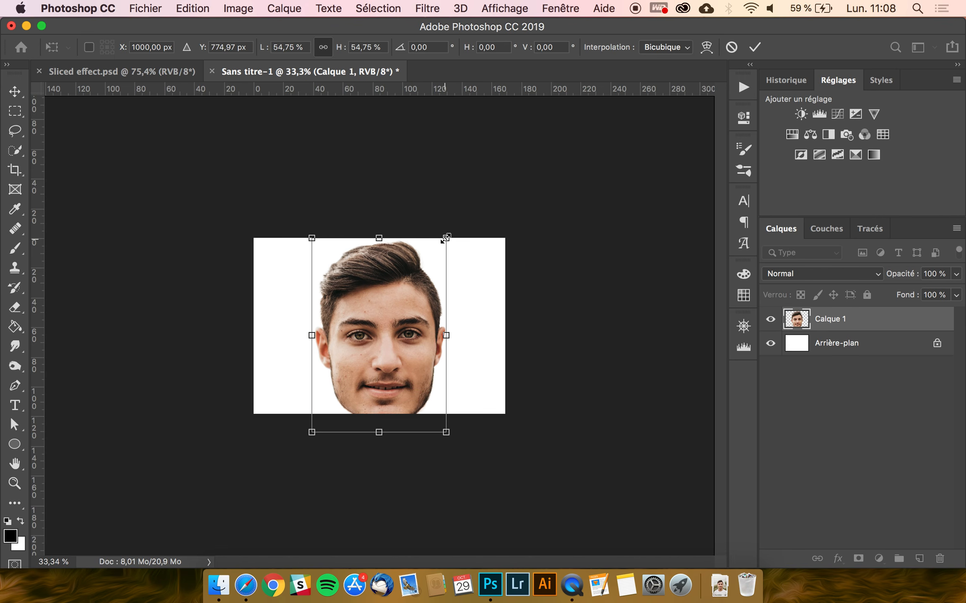
left_click_drag(445, 239, 414, 267)
left_click_drag(398, 303, 398, 292)
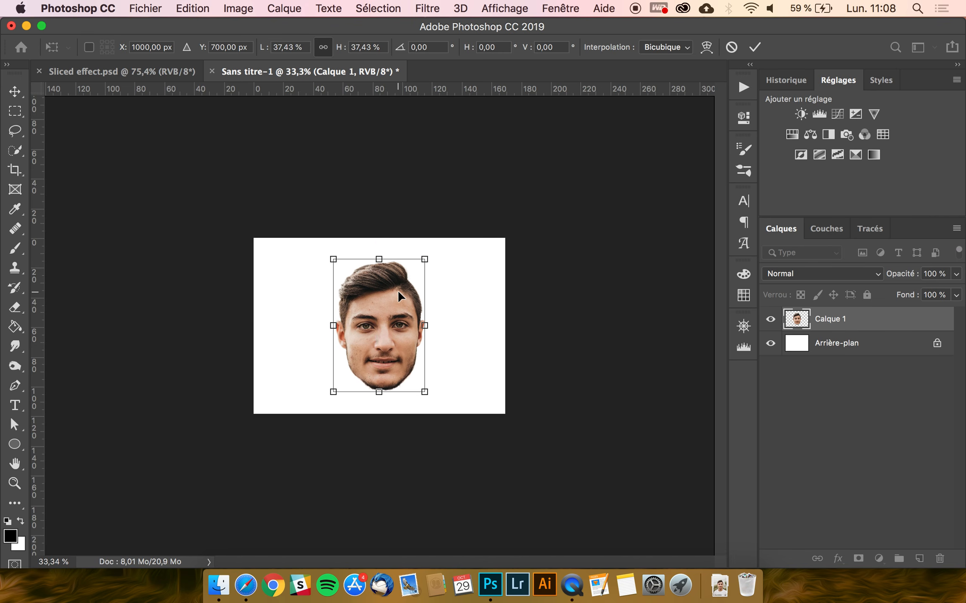
key("Return")
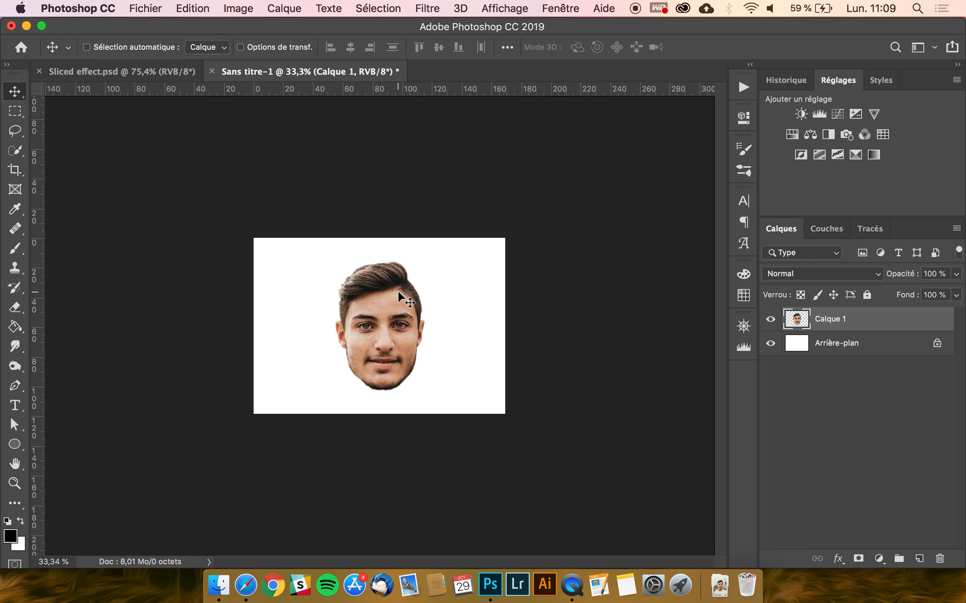
Desaturate the head layer Calque 1 to make it black and white
scroll(397, 290, "up", 3)
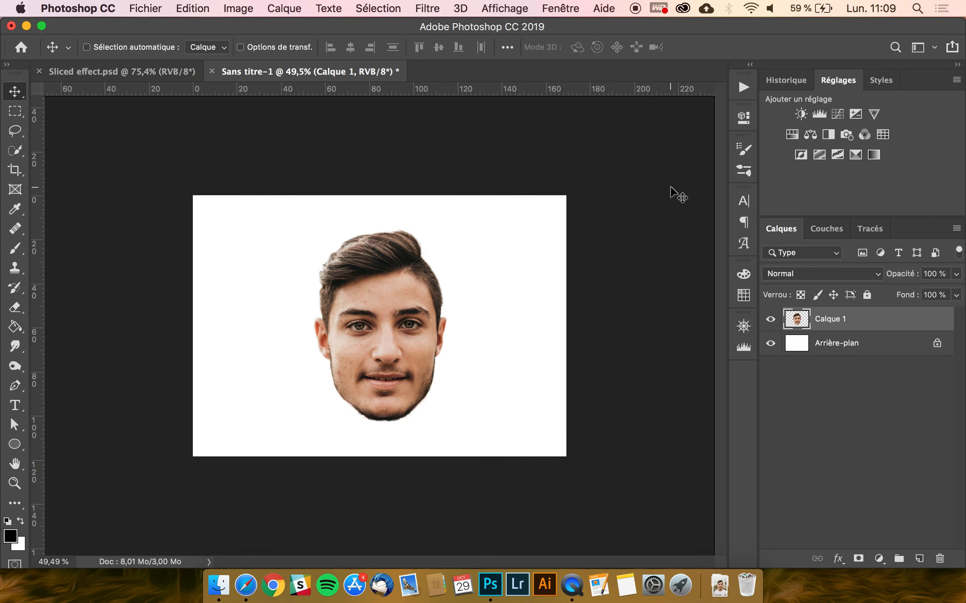
key("super+shift+u")
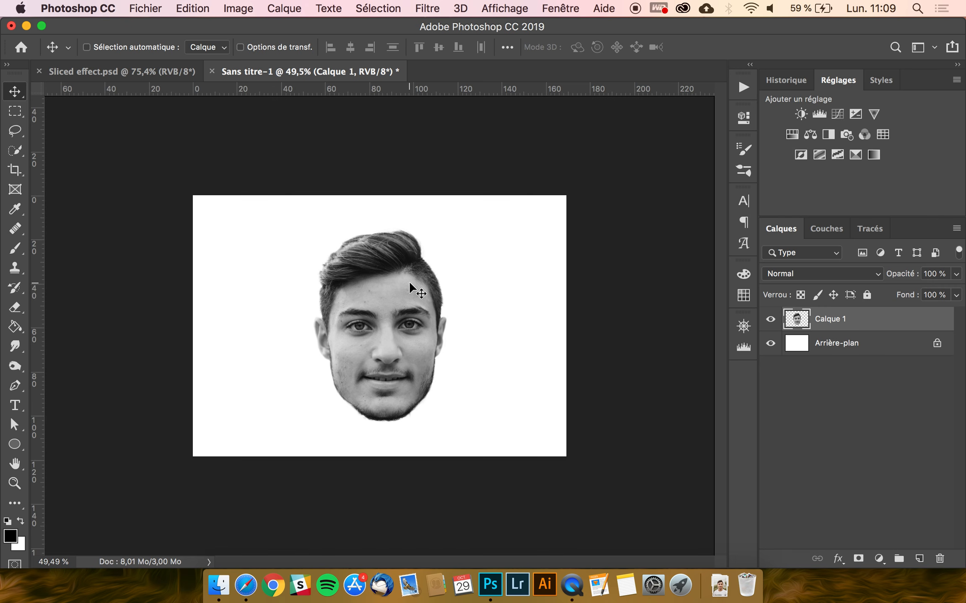
left_click(230, 5)
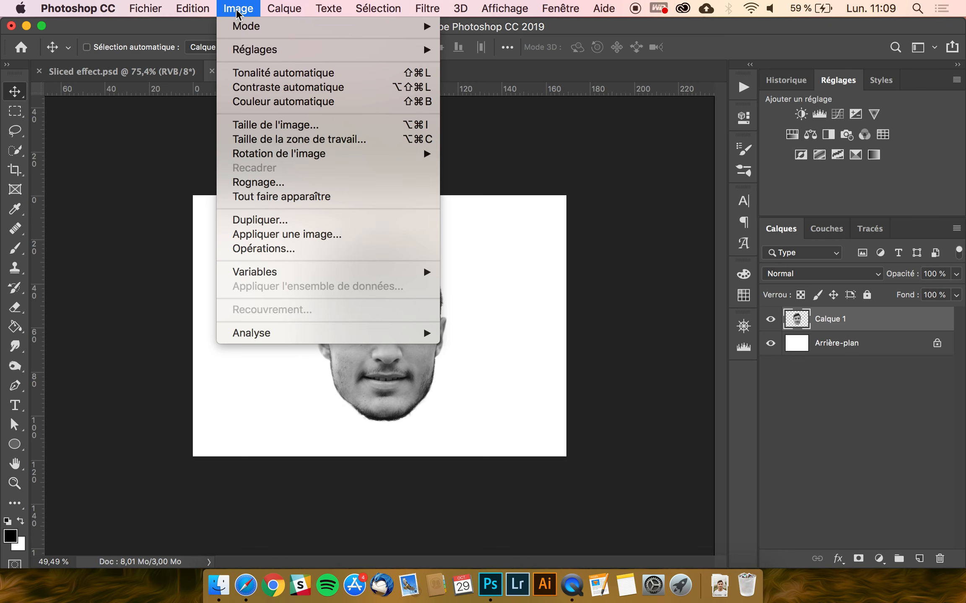
mouse_move(415, 50)
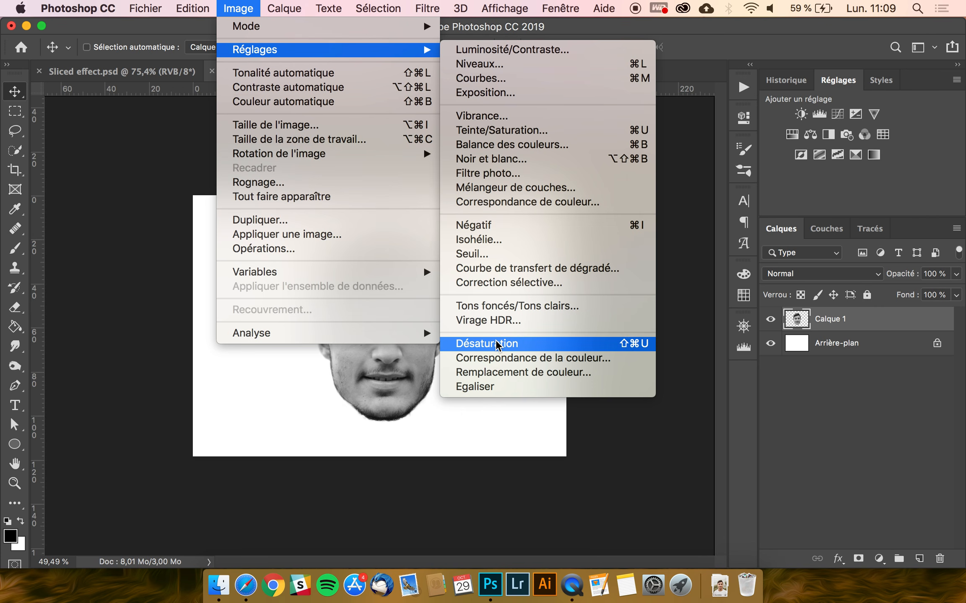
left_click(874, 324)
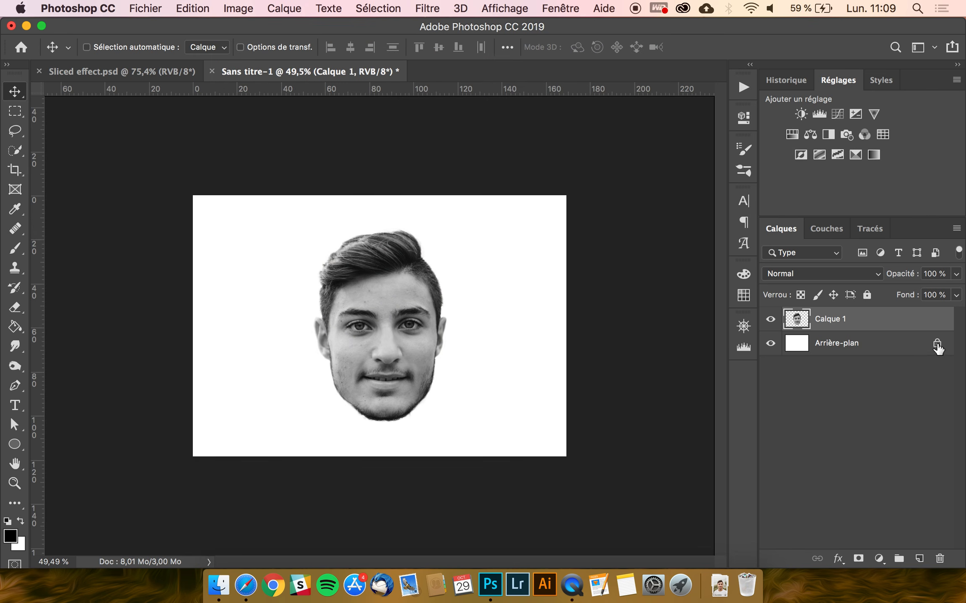
Unlock the background layer and add a Gradient Overlay to it with Radial style, 90° angle and 150% scale
left_click(937, 343)
left_click(836, 559)
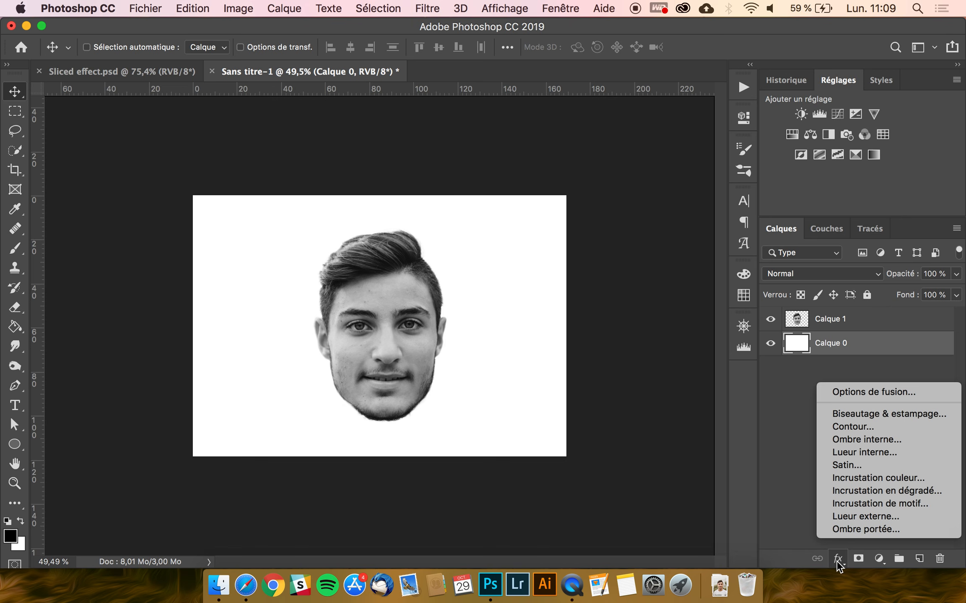
left_click(877, 490)
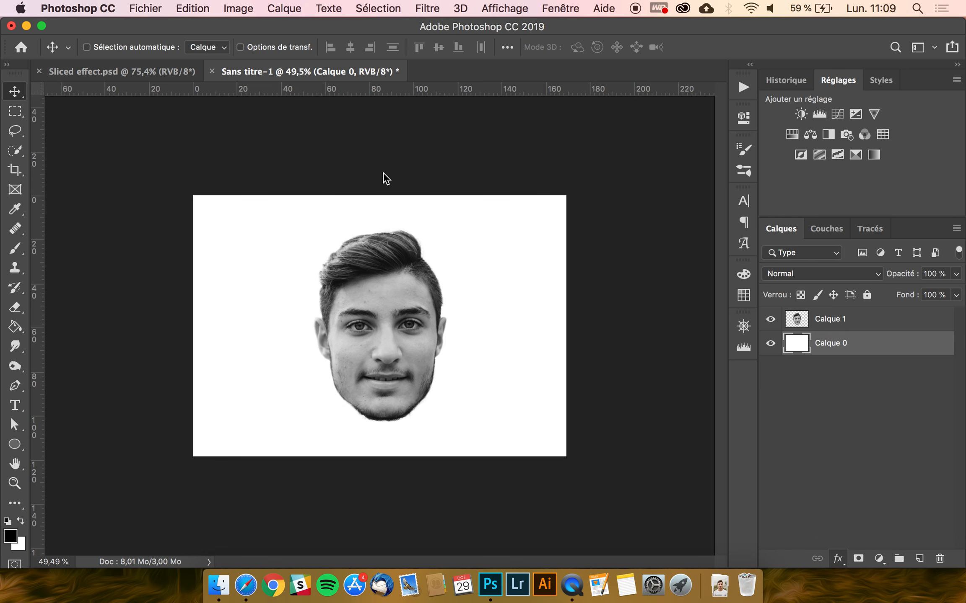
left_click_drag(383, 174, 496, 164)
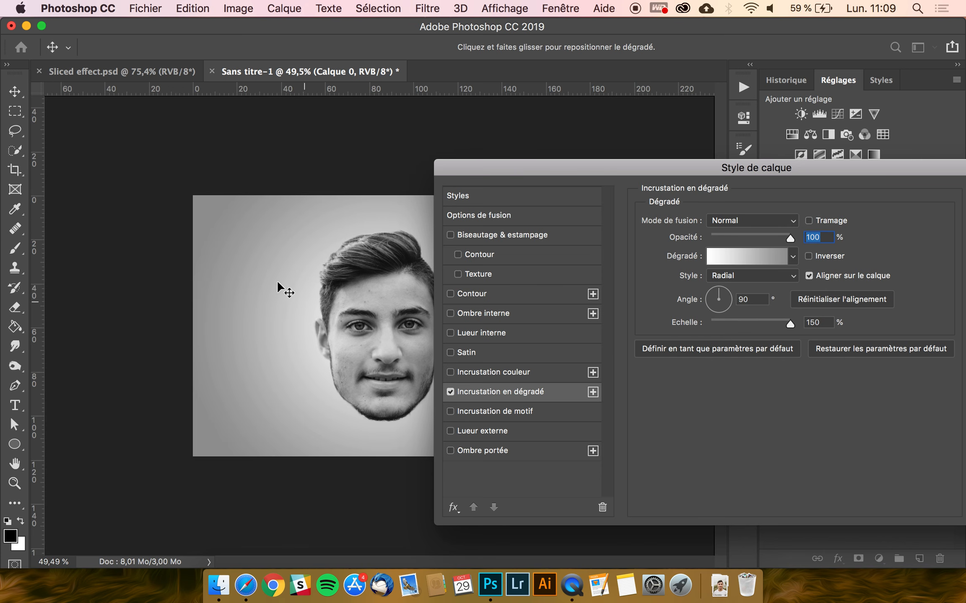
left_click(754, 275)
left_click(754, 275)
left_click(831, 319)
Set the overlay's gradient from white ffffff to gray 939393 and apply the layer style
left_click(764, 264)
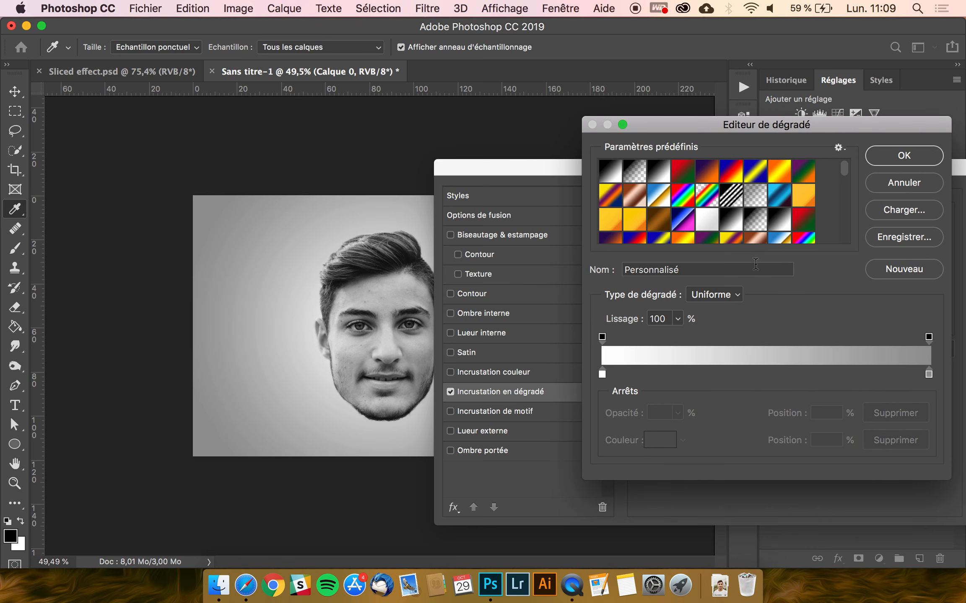
double_click(603, 376)
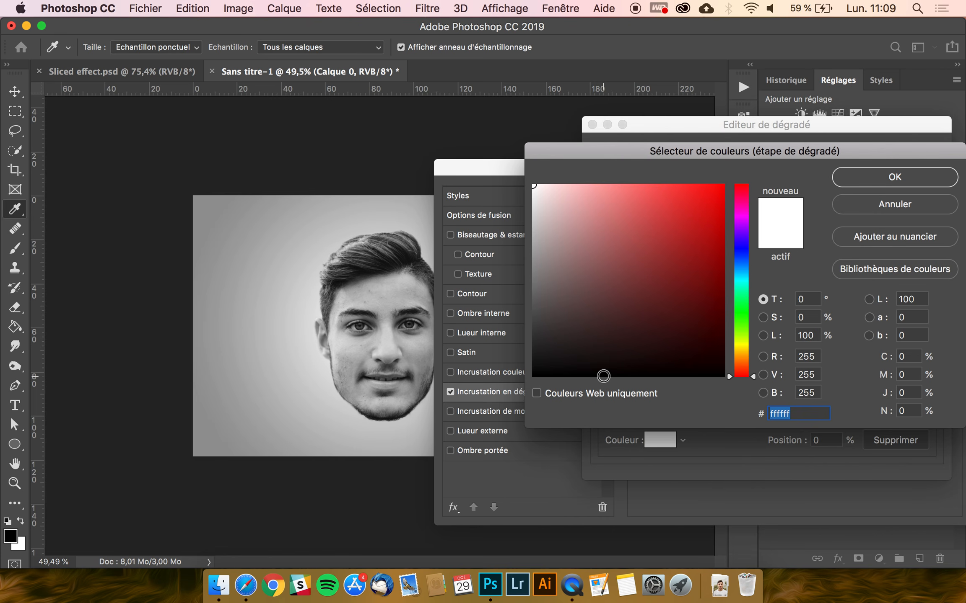
left_click(885, 177)
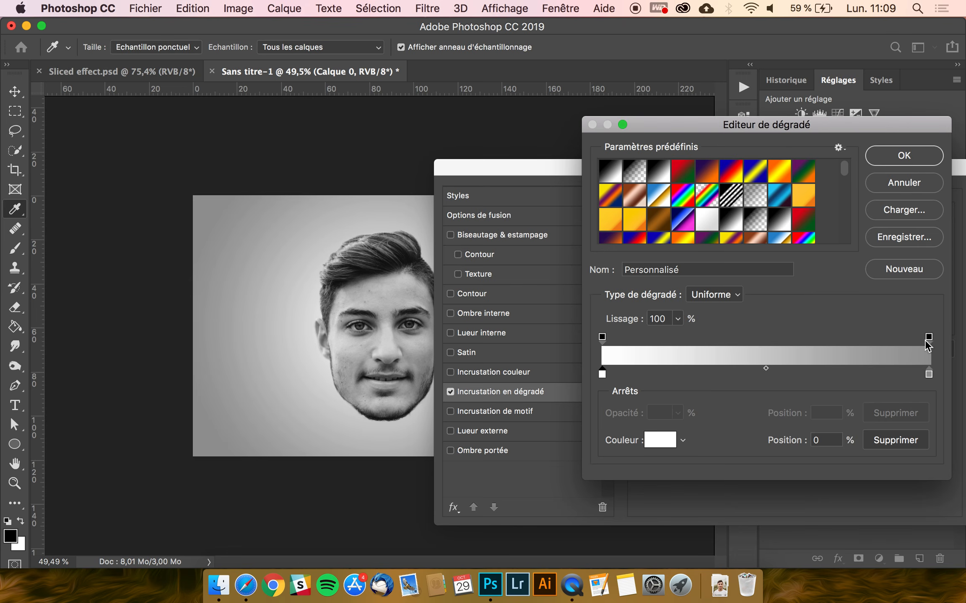
double_click(928, 374)
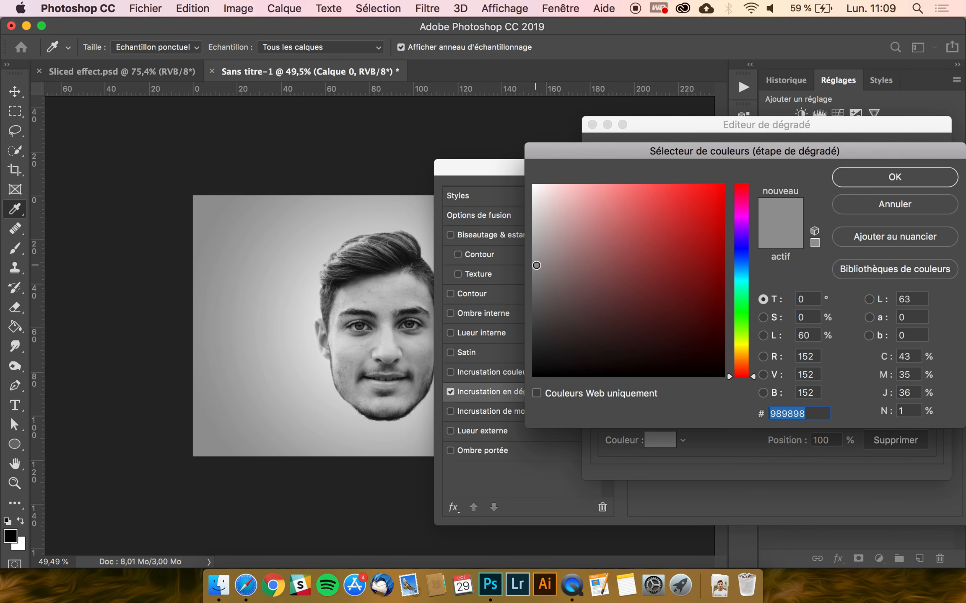
left_click(534, 267)
left_click(813, 412)
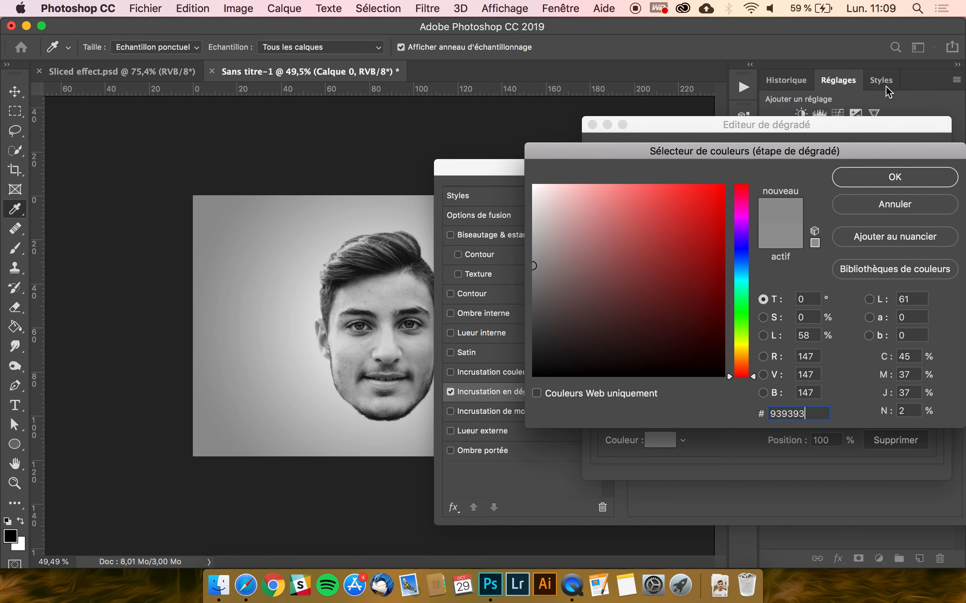
left_click(894, 177)
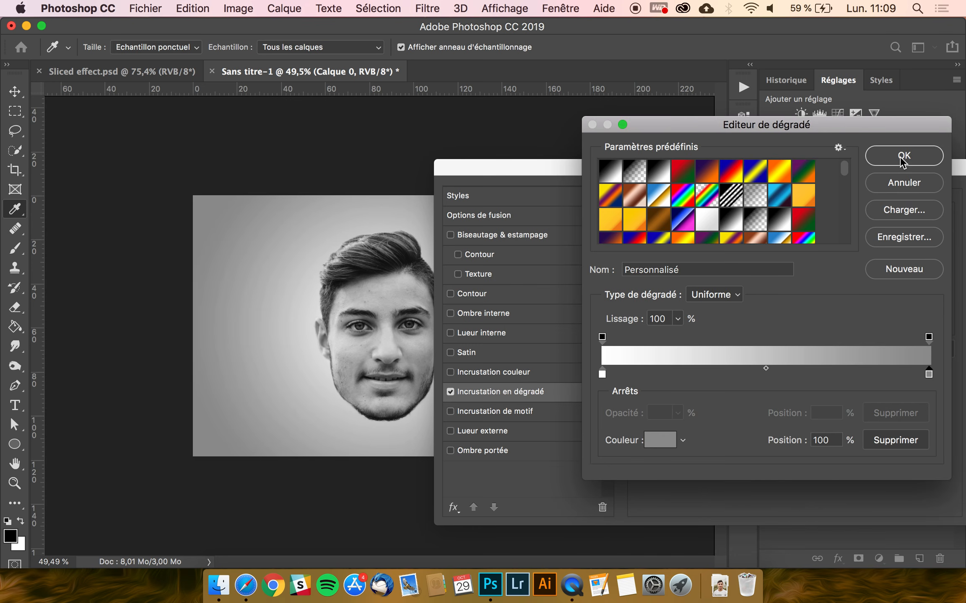
left_click(903, 157)
left_click_drag(902, 158, 713, 161)
left_click(843, 199)
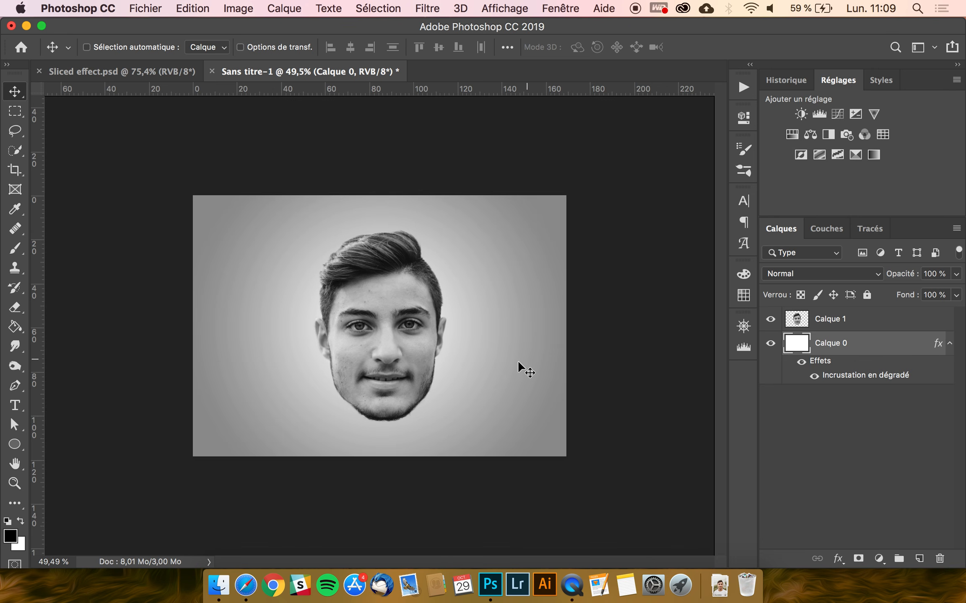
Duplicate the head layer Calque 1, then hide the original and rename it Tête
left_click(840, 324)
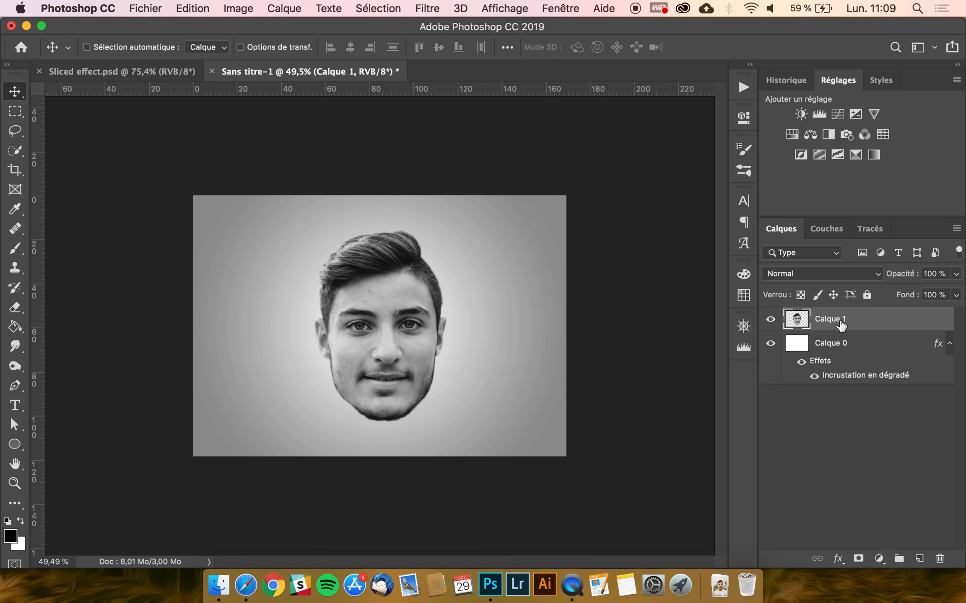
key("super+j")
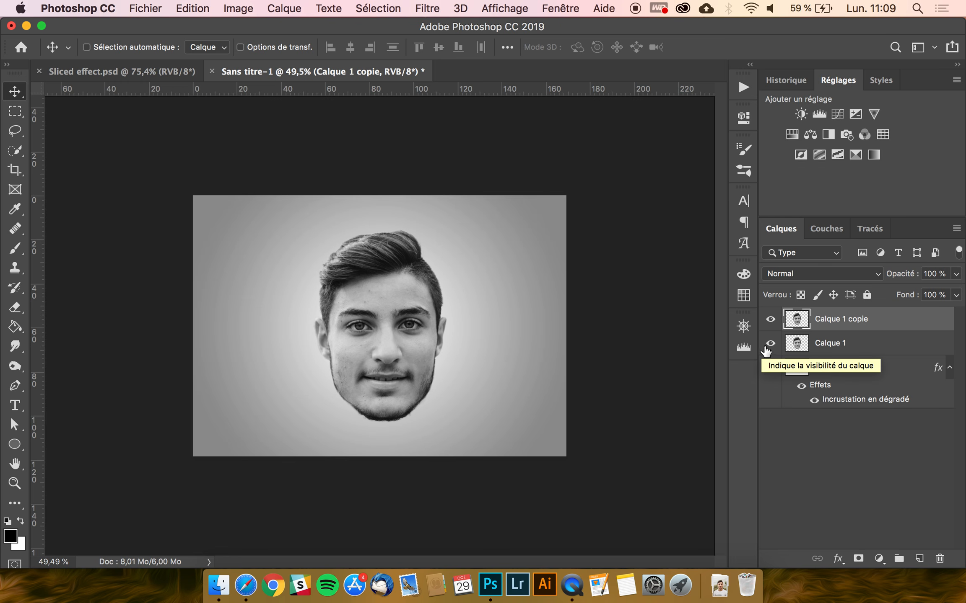
left_click(771, 344)
double_click(832, 344)
type("T")
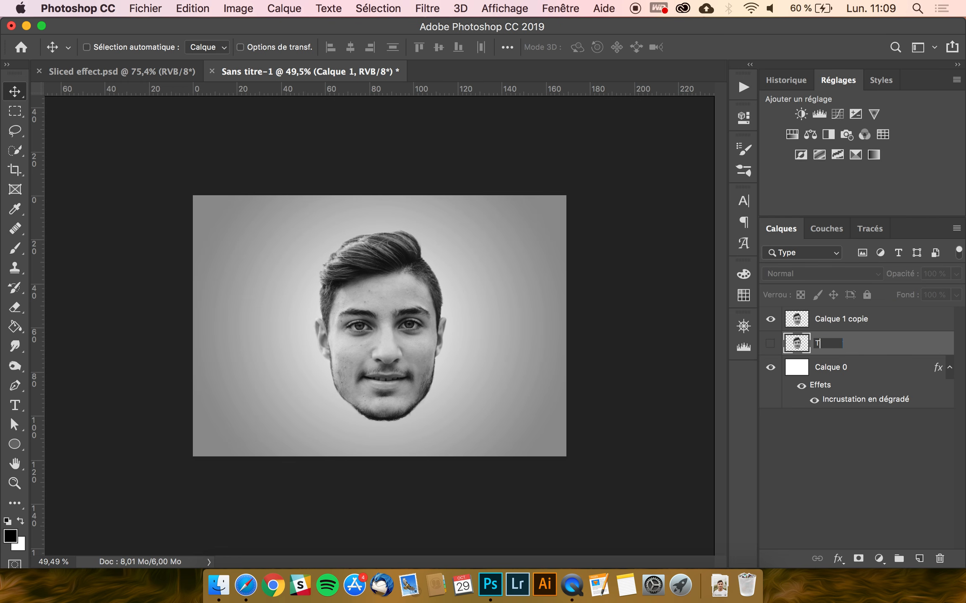
type("ête")
key("Return")
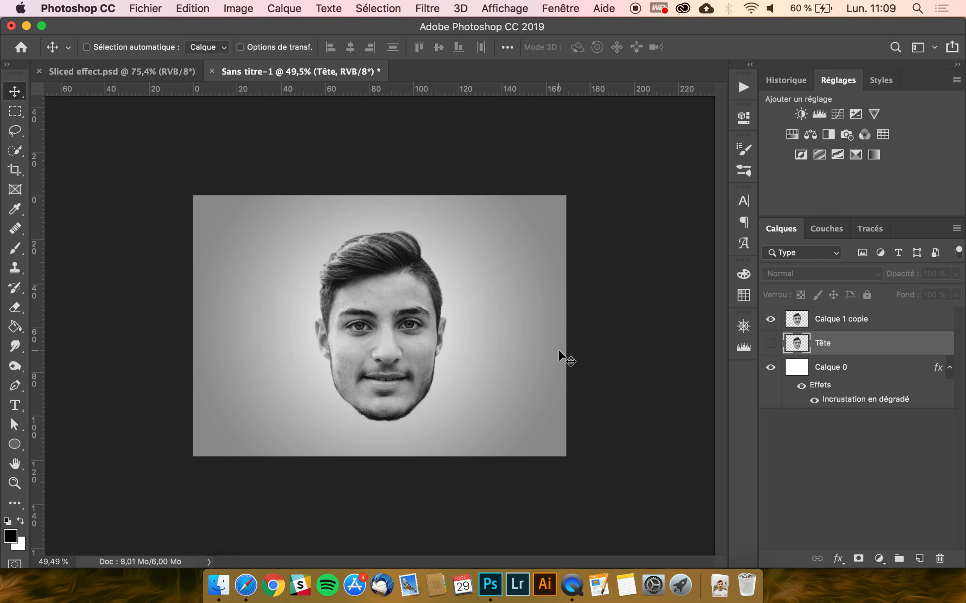
With the Pen tool in Tracé mode on Calque 1 copie, draw a downward-curving path segment across the face just below the nose
scroll(558, 349, "up", 1)
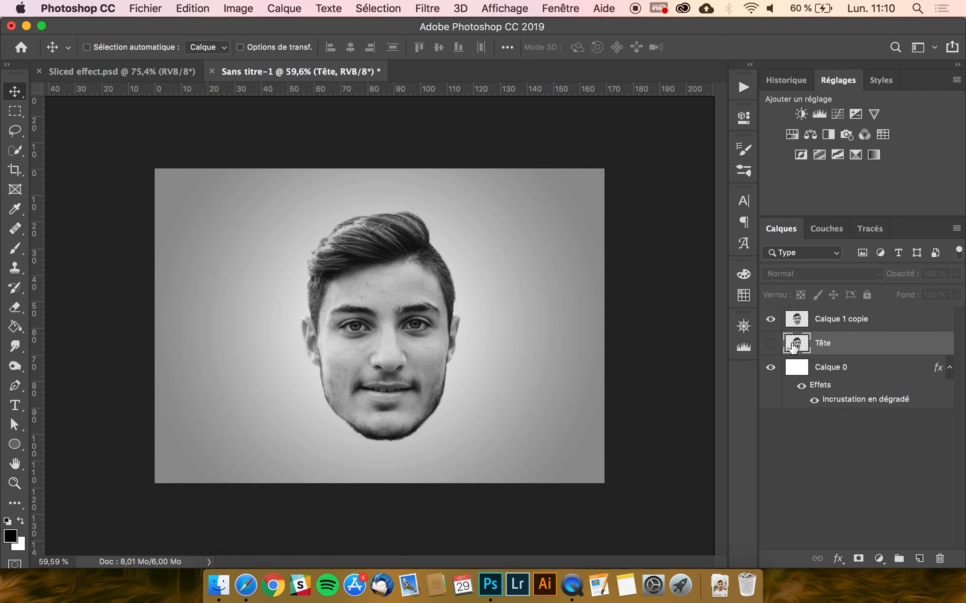
left_click(833, 325)
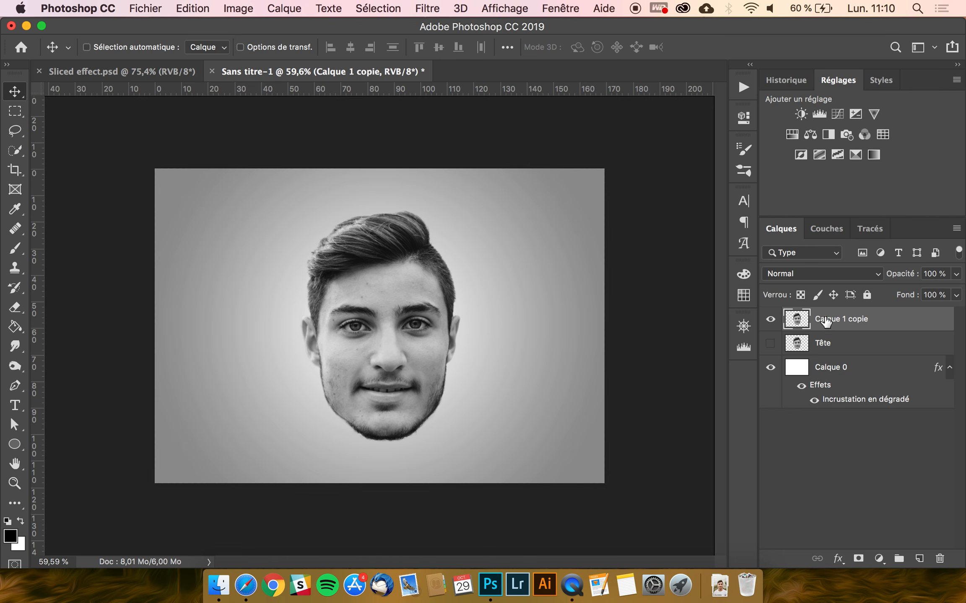
scroll(488, 335, "up", 2)
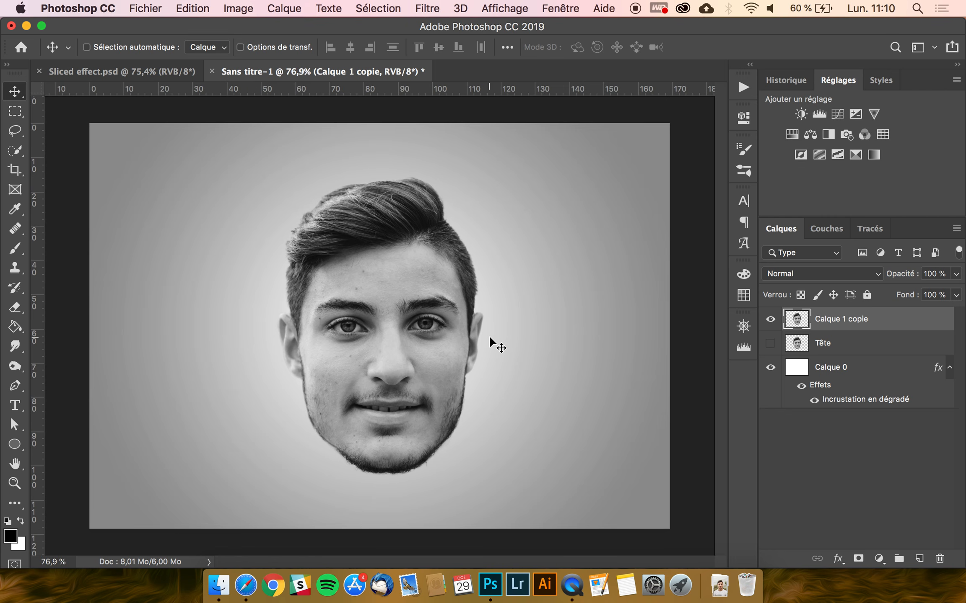
left_click(15, 386)
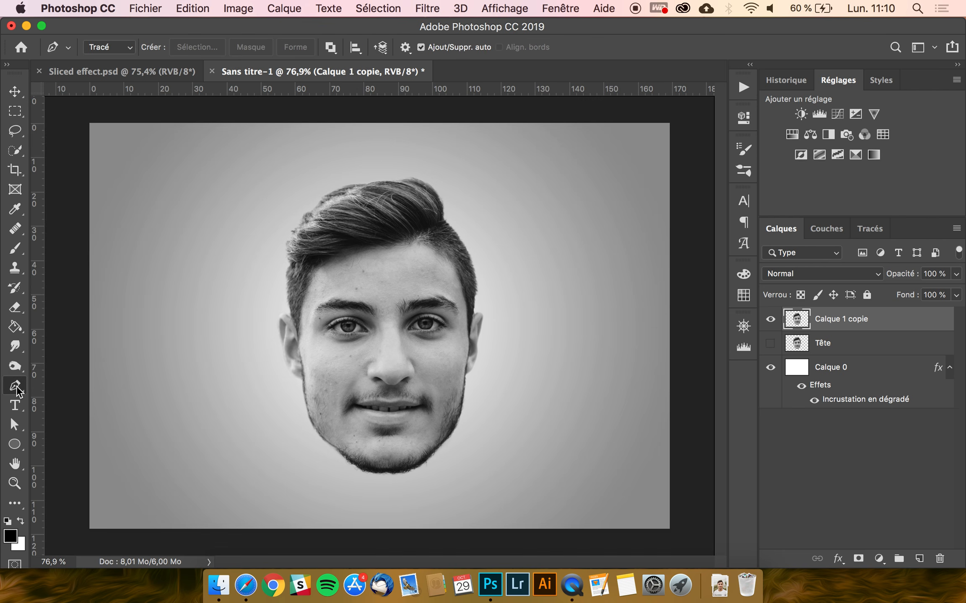
left_click(108, 48)
left_click(109, 48)
left_click(516, 362)
left_click(260, 366)
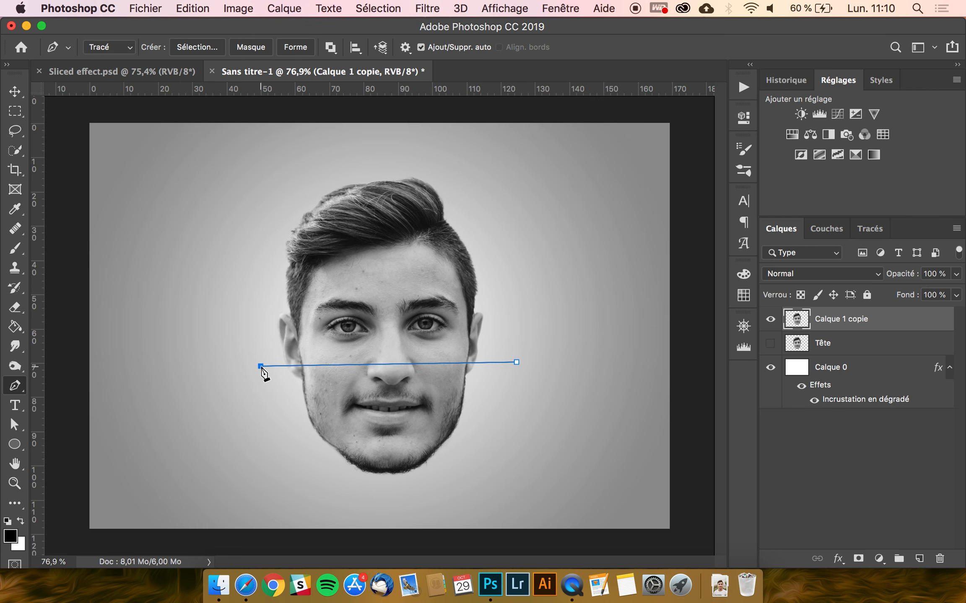
left_click_drag(236, 367, 113, 308)
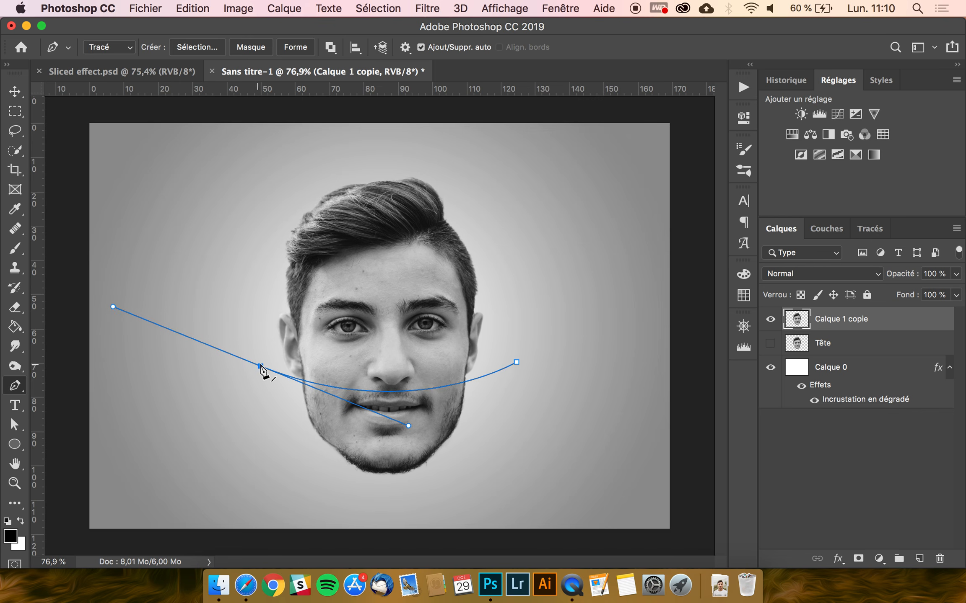
Close the path around the jaw and chin and convert it into a new selection with a 0 px feather
left_click(282, 457)
left_click(366, 499)
left_click(521, 468)
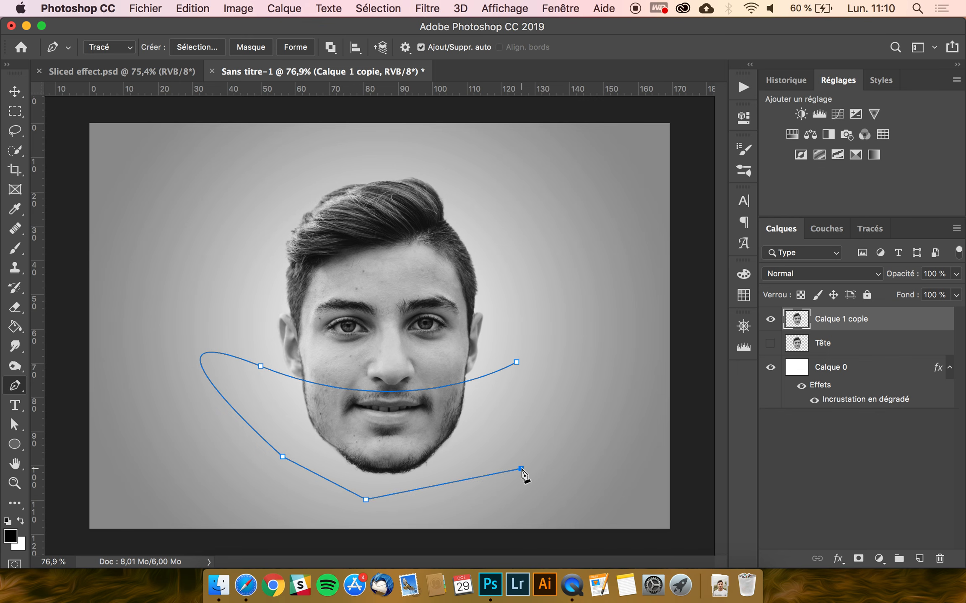
left_click(529, 383)
left_click(517, 362)
right_click(491, 399)
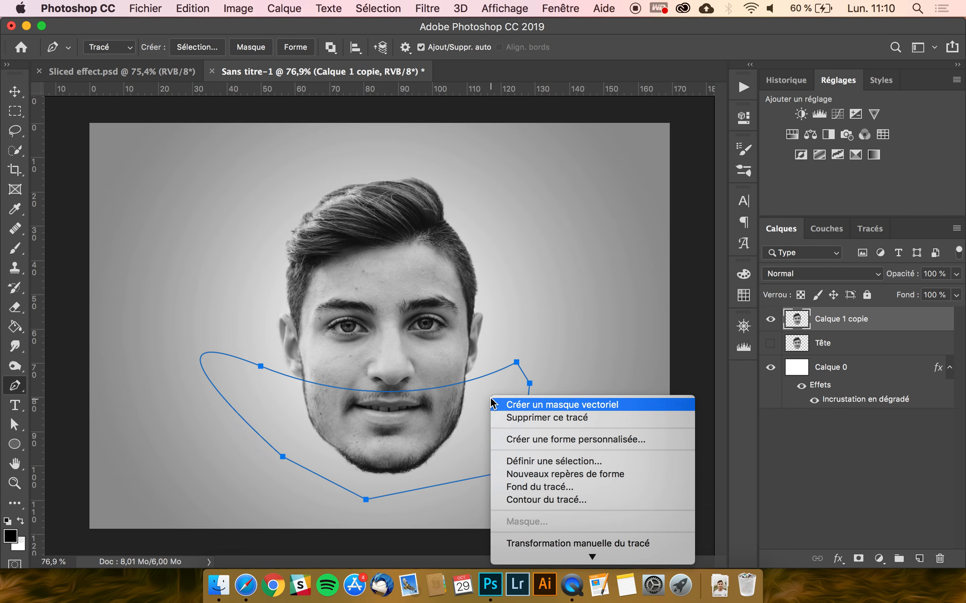
left_click(570, 459)
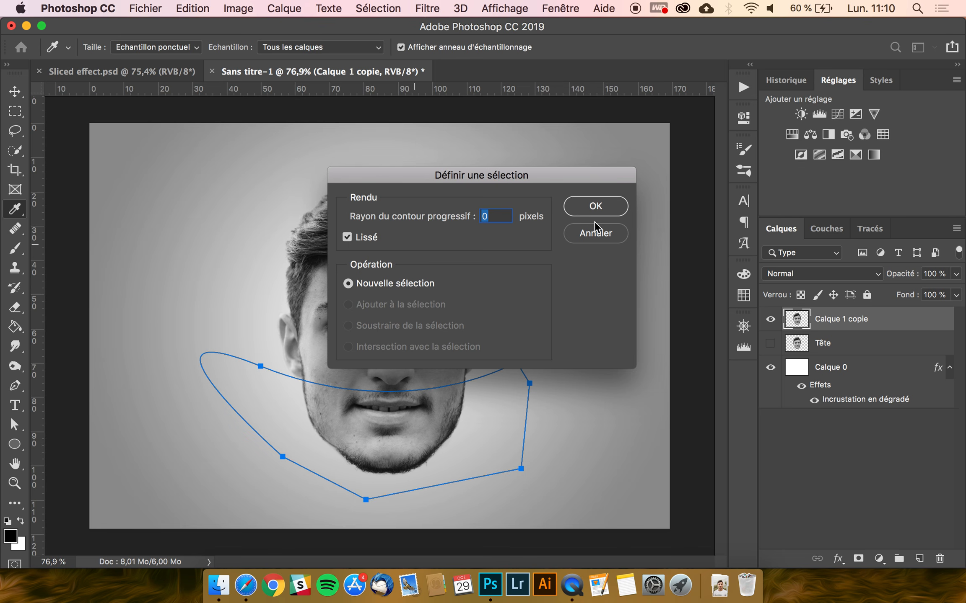
left_click(589, 209)
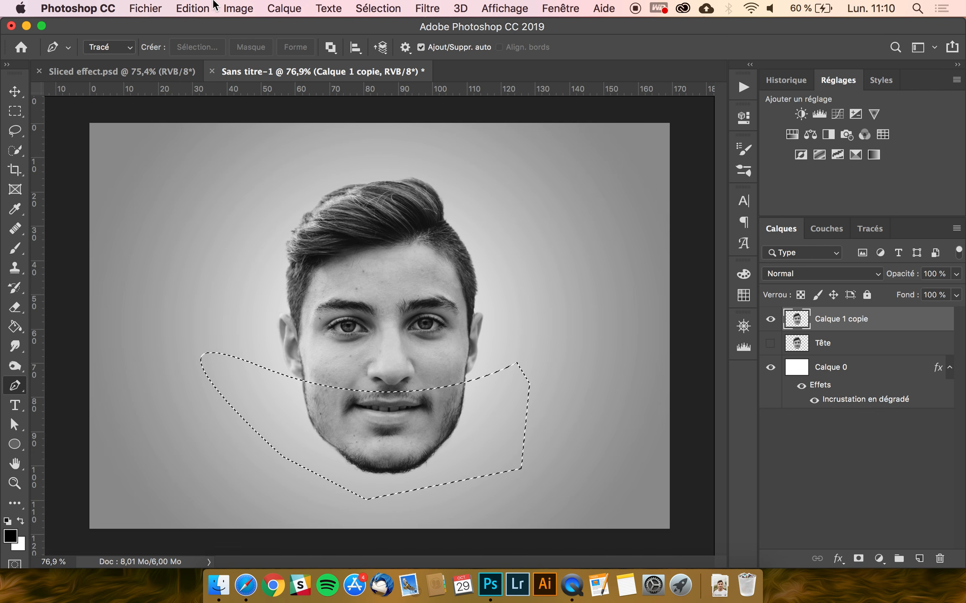
Copy the selected lower face and paste it in place as a new layer named Bouche, hiding Calque 1 copie
left_click(199, 7)
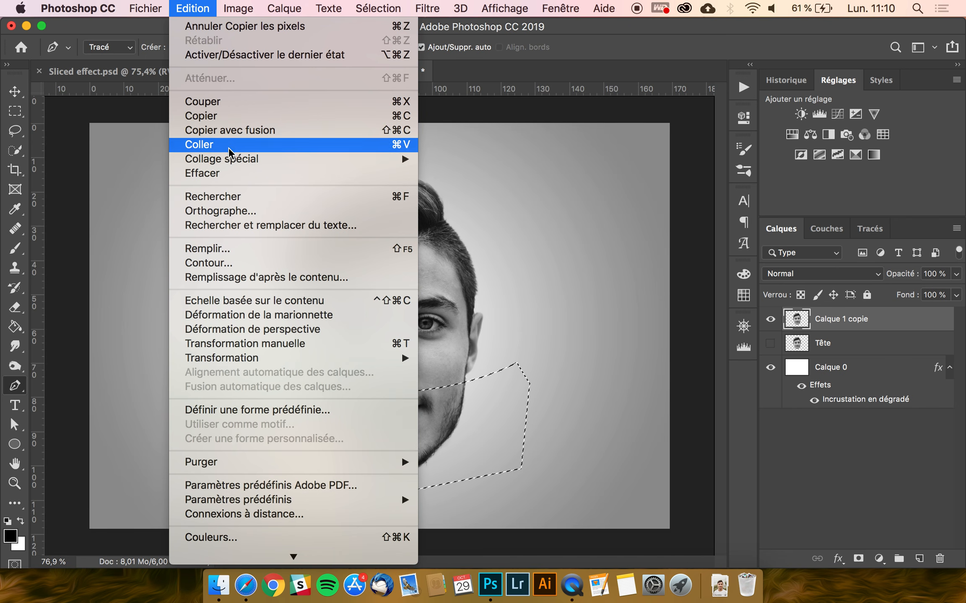
mouse_move(241, 161)
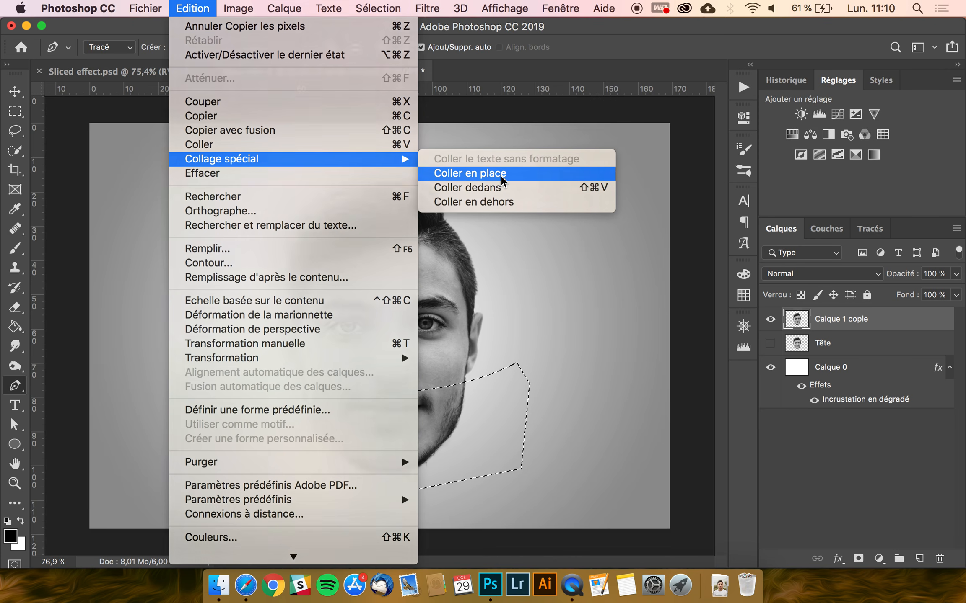
left_click(511, 174)
left_click(770, 343)
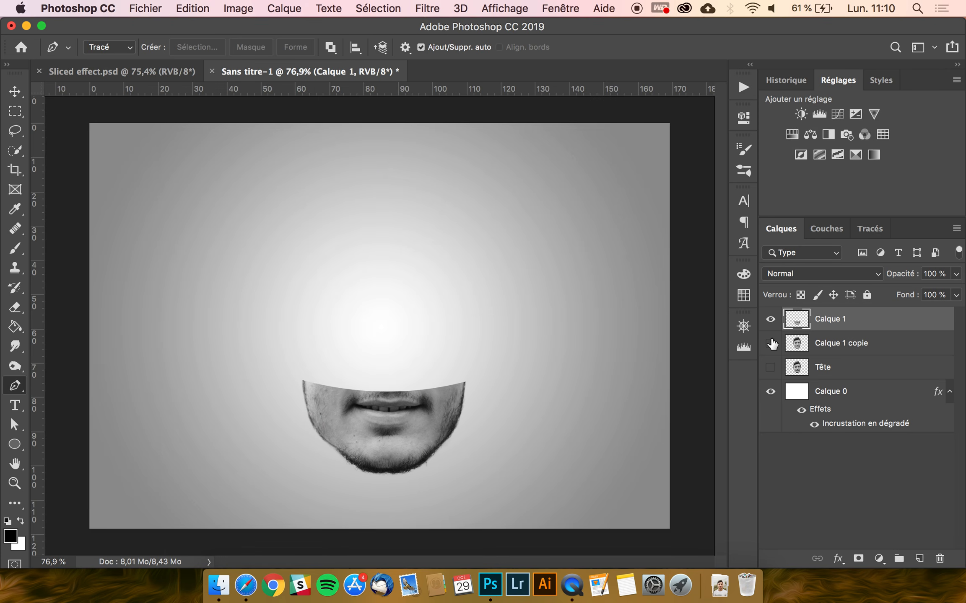
double_click(834, 320)
type("Bouche")
key("Return")
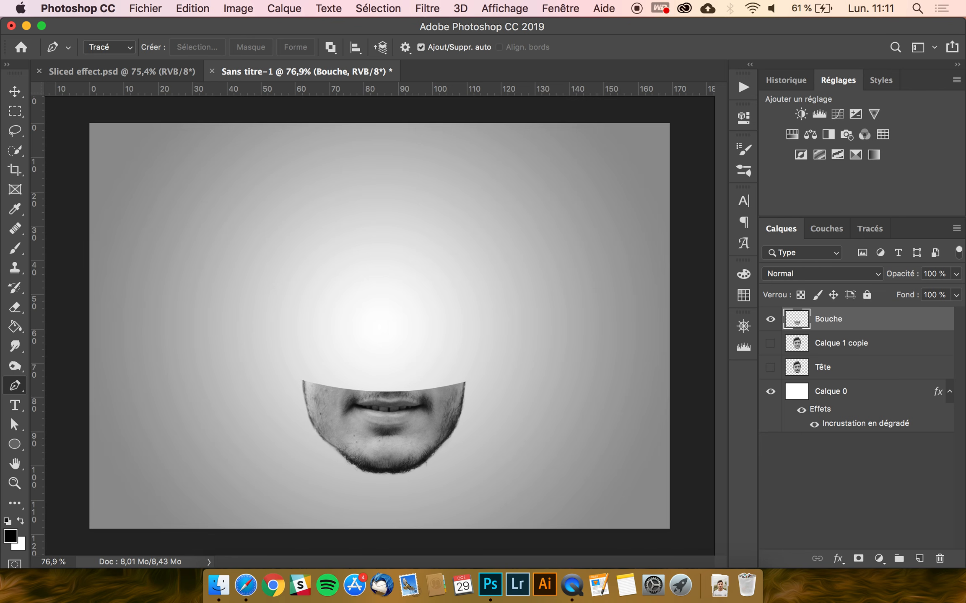
Show Calque 1 copie again, hide Bouche, and rename the copy Tête découpe
left_click(771, 343)
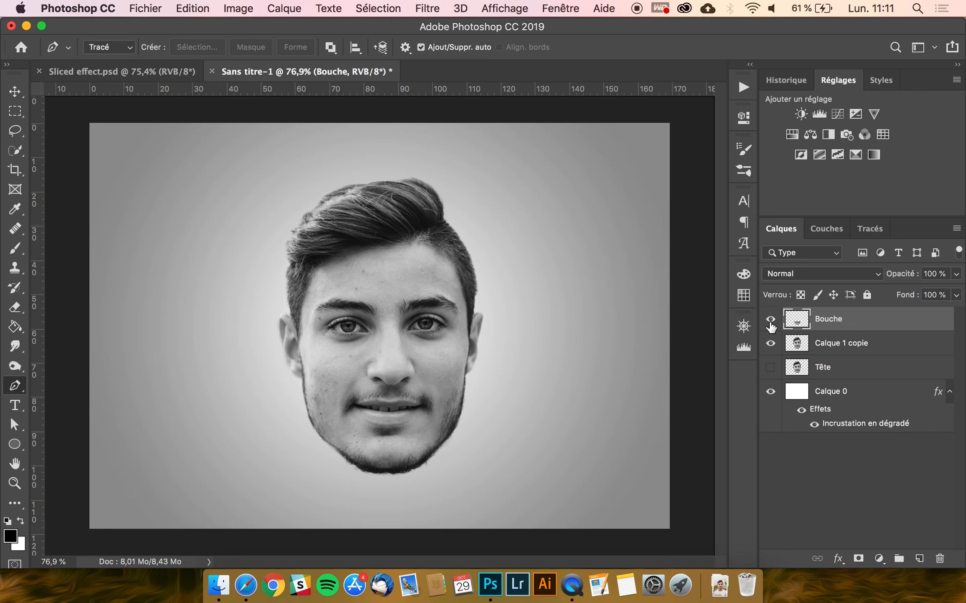
left_click(770, 320)
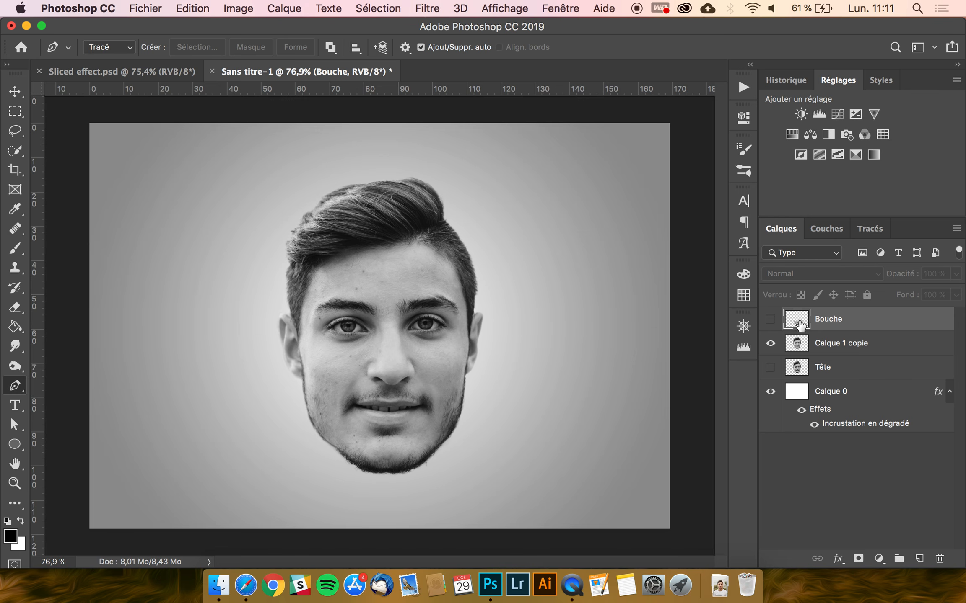
left_click(852, 343)
double_click(841, 345)
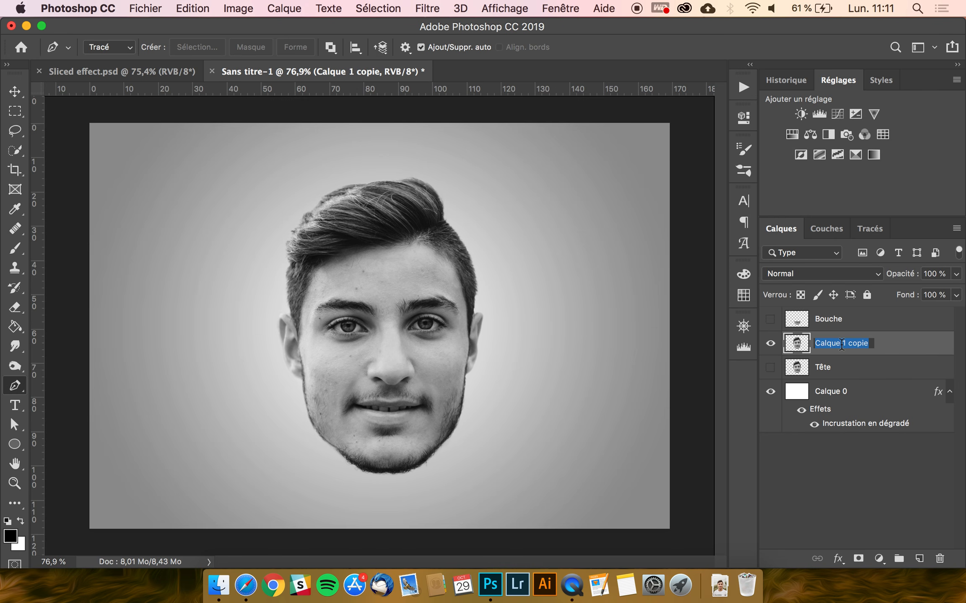
type("Tête découpe")
key("Return")
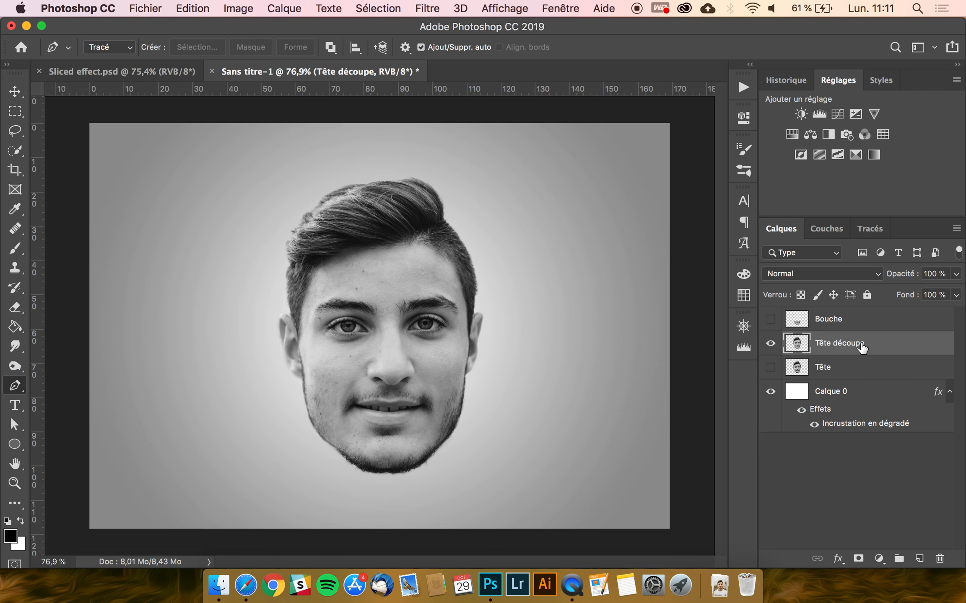
Load Bouche's outline as a selection, erase that area from Tête découpe with the hard round Arrondi net eraser at 291 px, and deselect
left_click_drag(861, 346, 796, 323)
left_click(796, 323, "super")
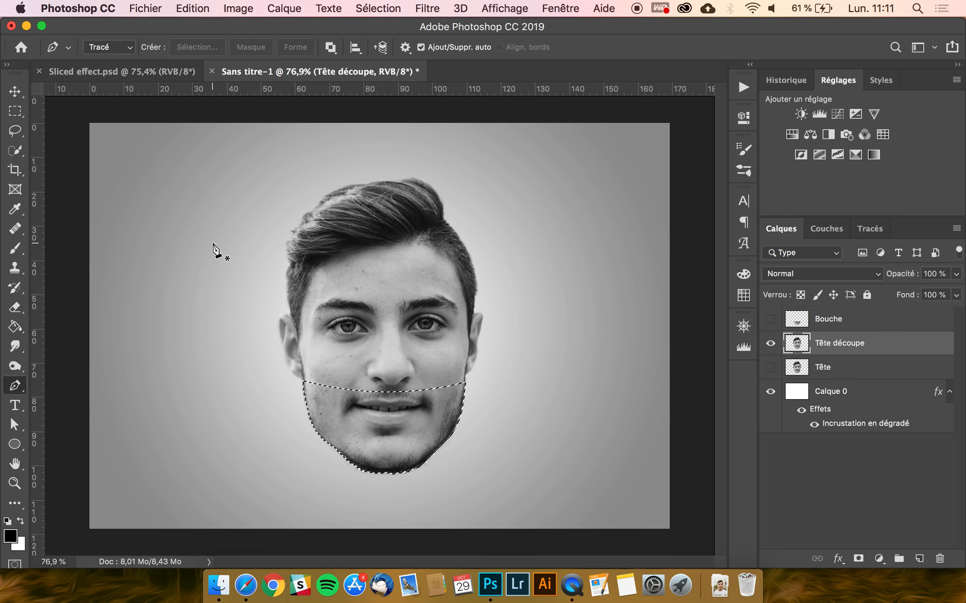
key("e")
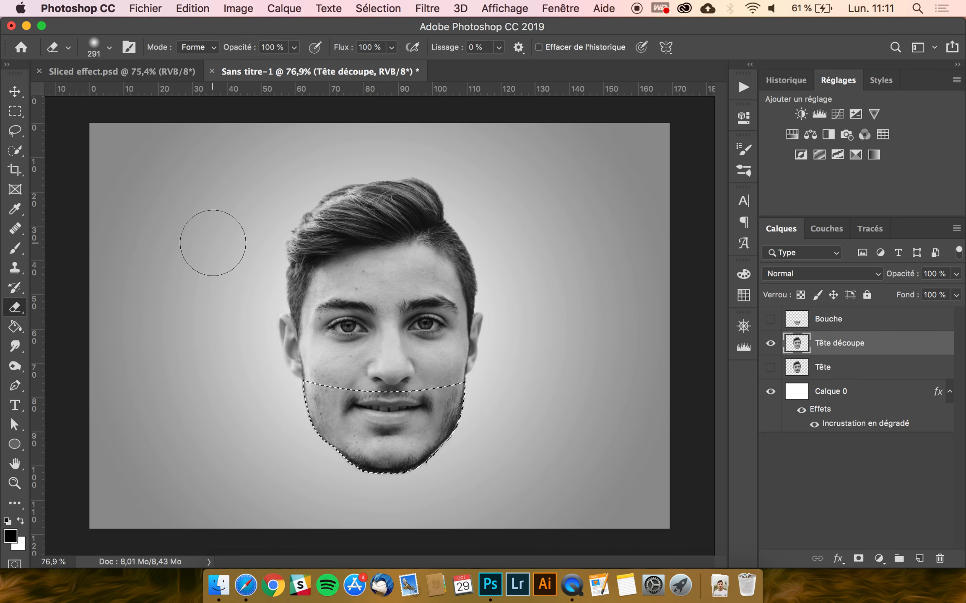
left_click(98, 46)
left_click(188, 213)
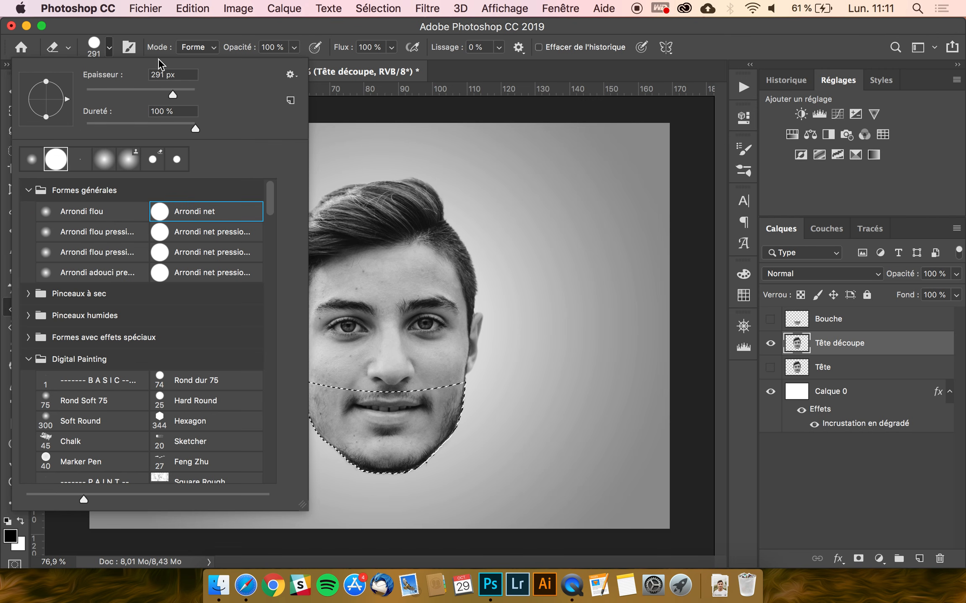
left_click(176, 41)
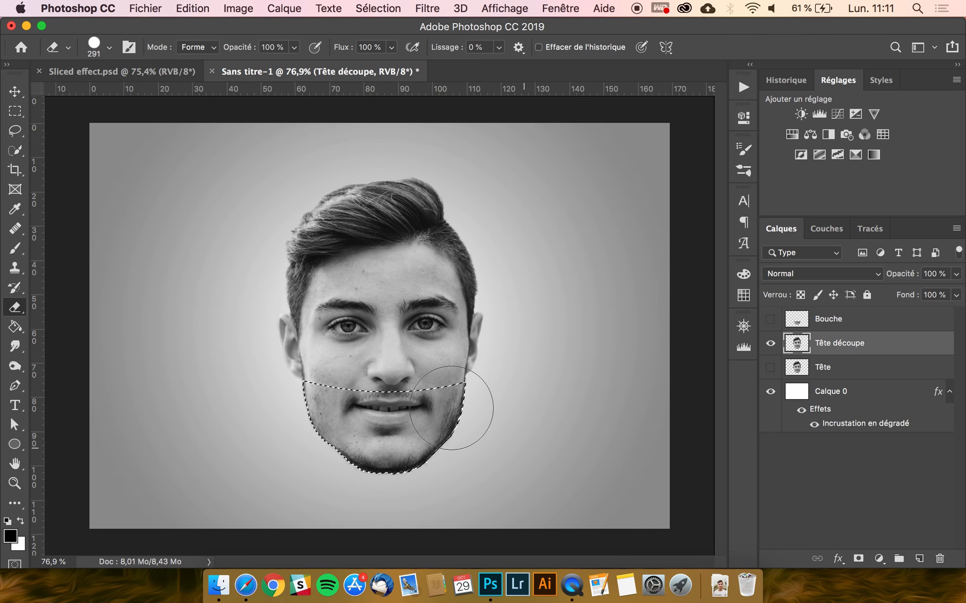
mouse_move(456, 407)
left_mouse_down()
mouse_move(317, 392)
mouse_move(476, 412)
left_mouse_up()
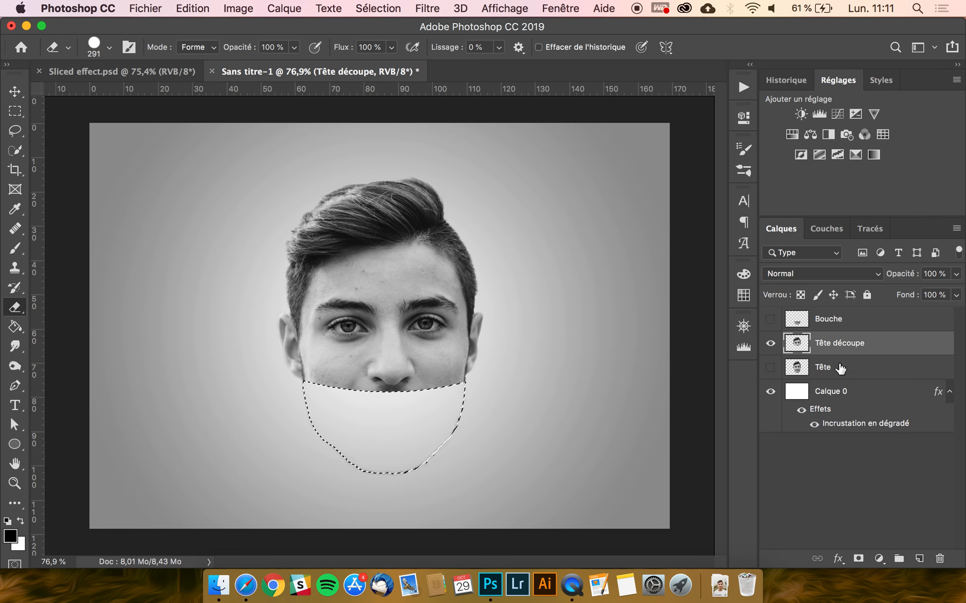
key("super+d")
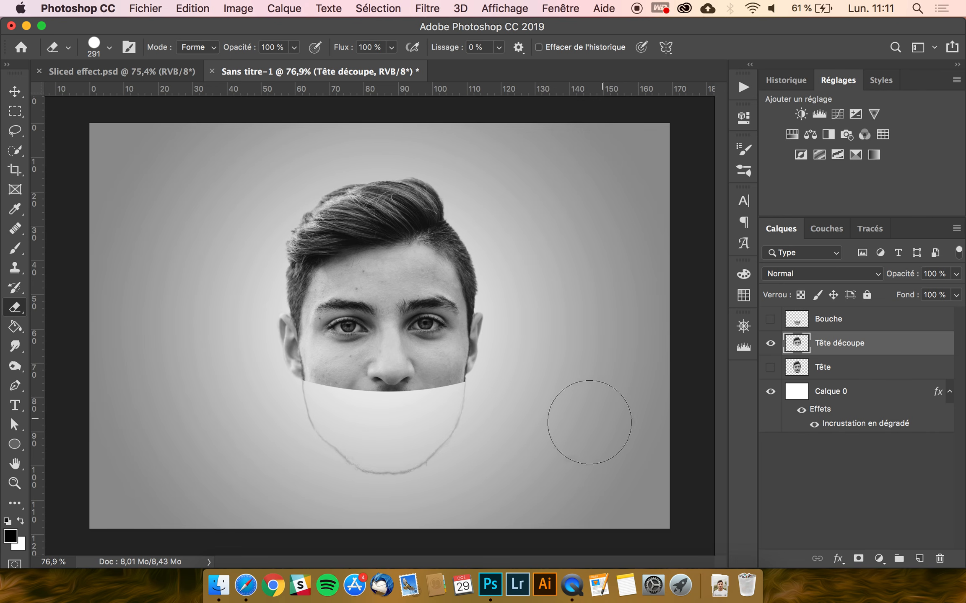
Erase the leftover outline of the removed jaw and chin from Tête découpe
scroll(448, 431, "up", 3)
scroll(446, 437, "down", 5)
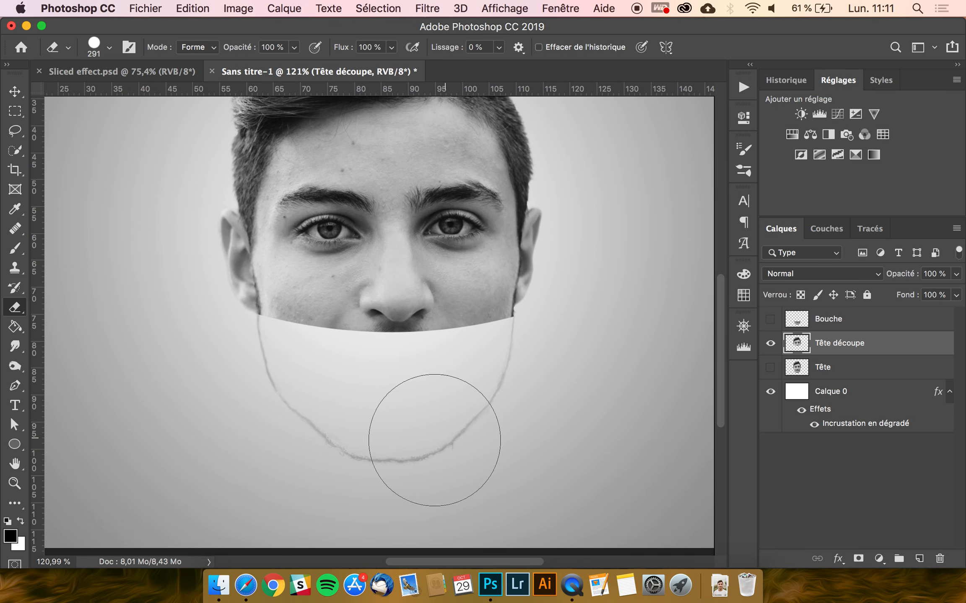
mouse_move(417, 450)
left_mouse_down()
mouse_move(427, 424)
mouse_move(332, 433)
mouse_move(237, 402)
mouse_move(241, 390)
left_mouse_up()
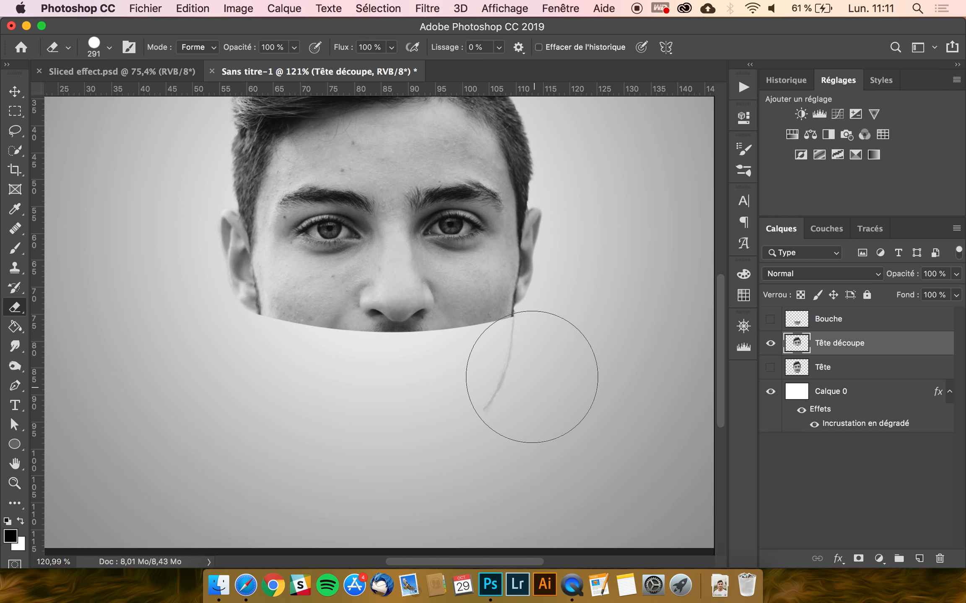
left_click_drag(513, 406, 528, 388)
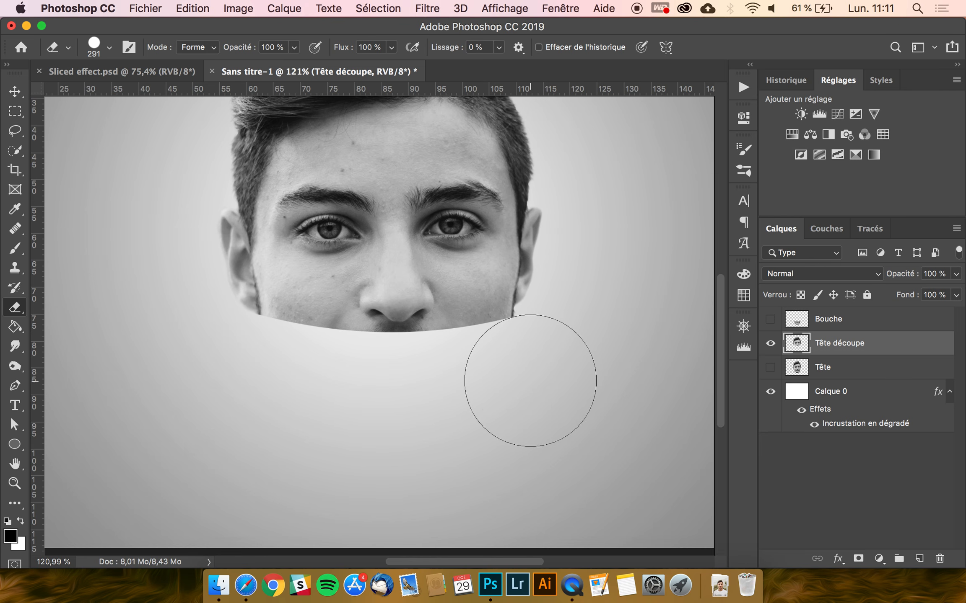
Inspect the cut edge below the nose on Tête découpe for leftover pixels
key("super+plus")
scroll(483, 440, "up", 5)
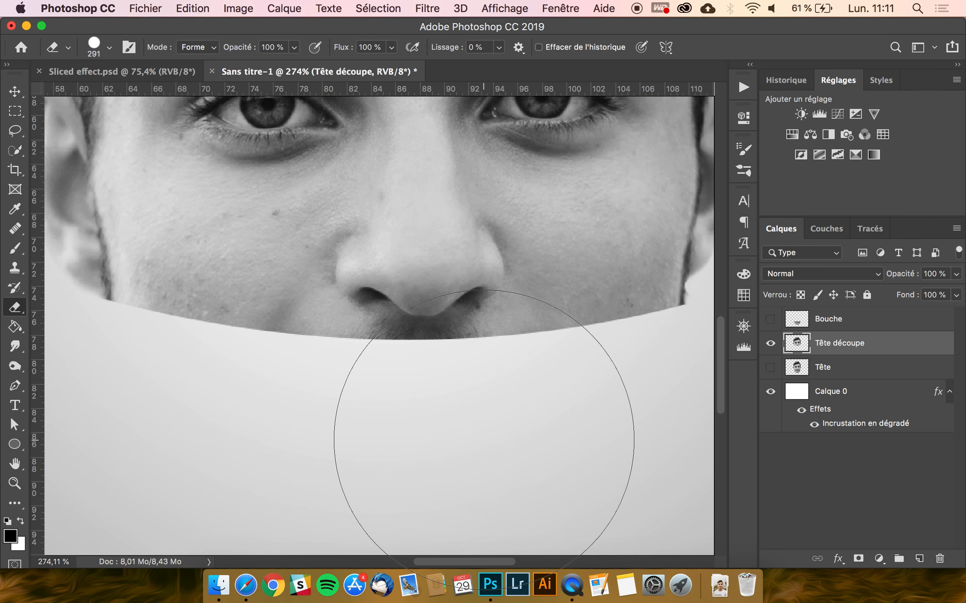
scroll(435, 457, "down", 5)
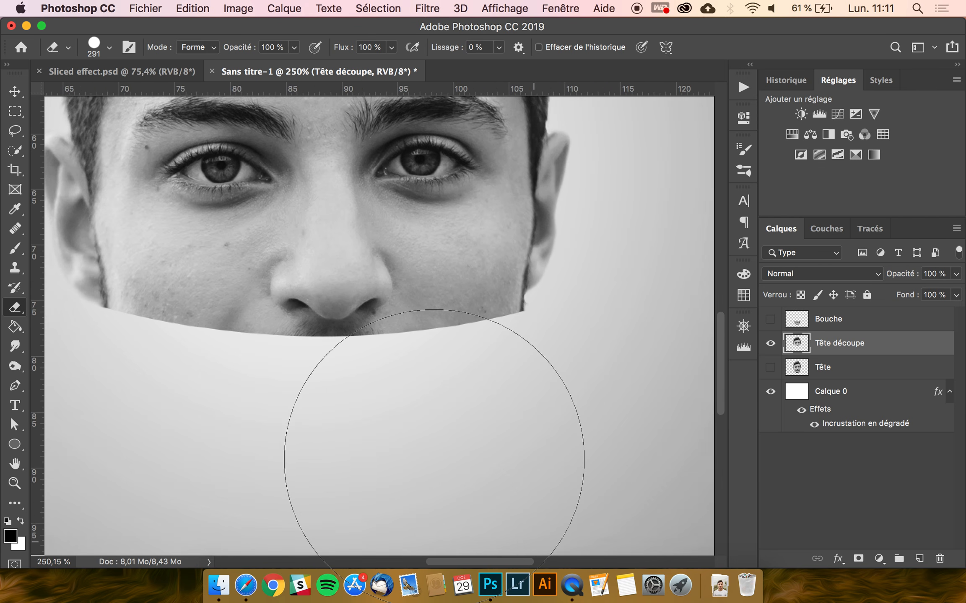
scroll(433, 461, "down", 1)
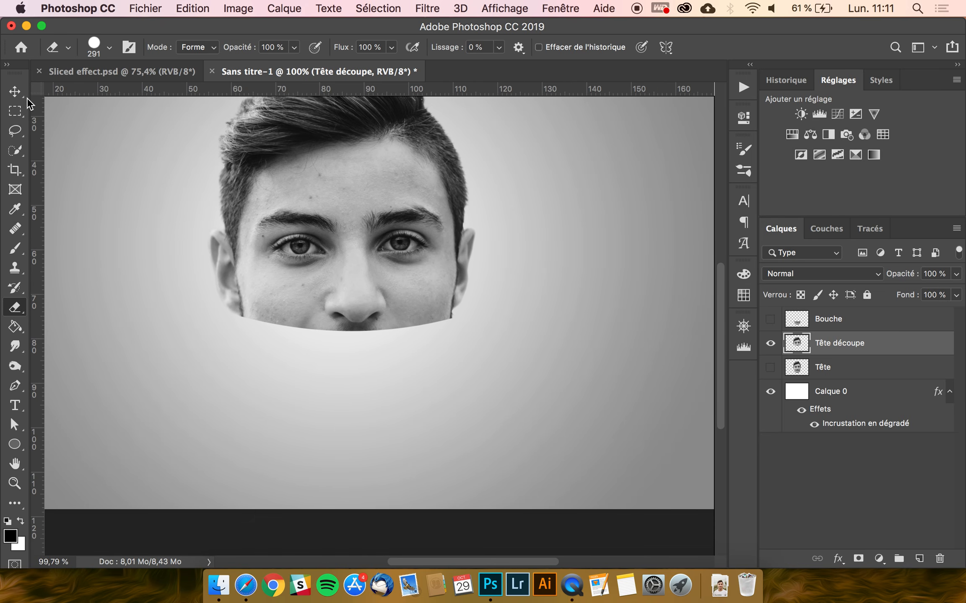
left_click(15, 91)
scroll(336, 276, "up", 2)
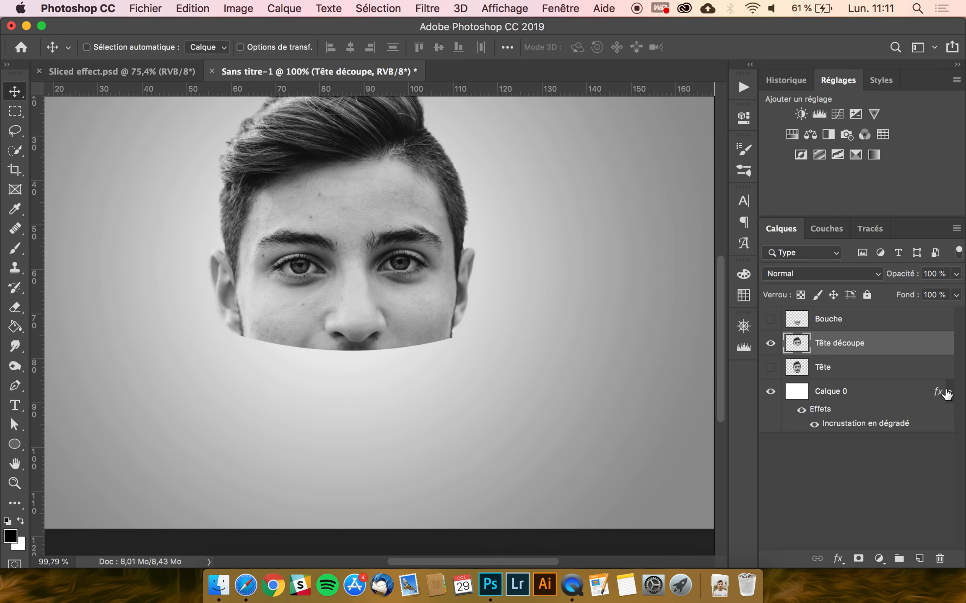
scroll(541, 332, "up", 2)
scroll(541, 331, "right", 2)
scroll(535, 322, "up", 1)
scroll(535, 321, "left", 1)
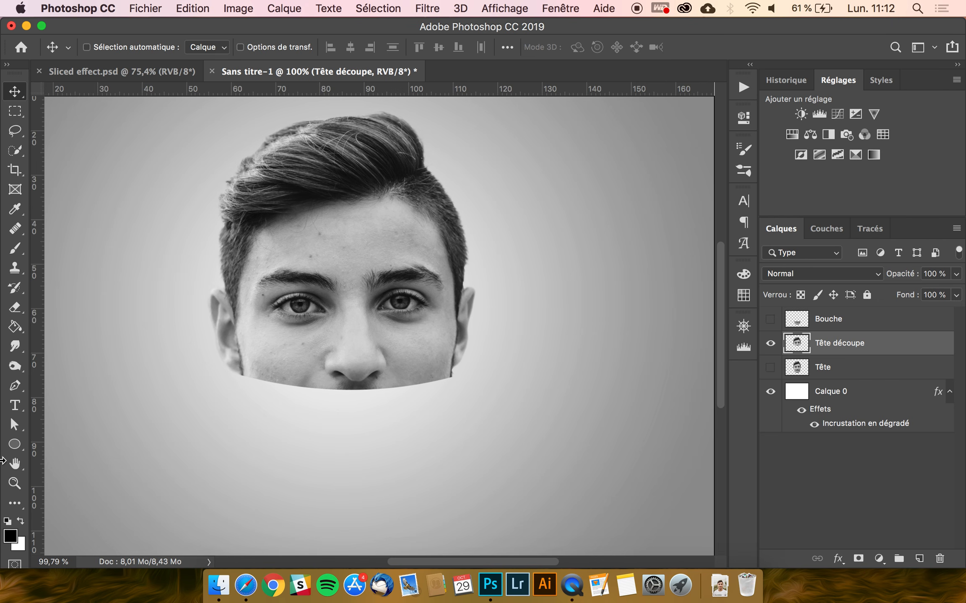
left_click(14, 385)
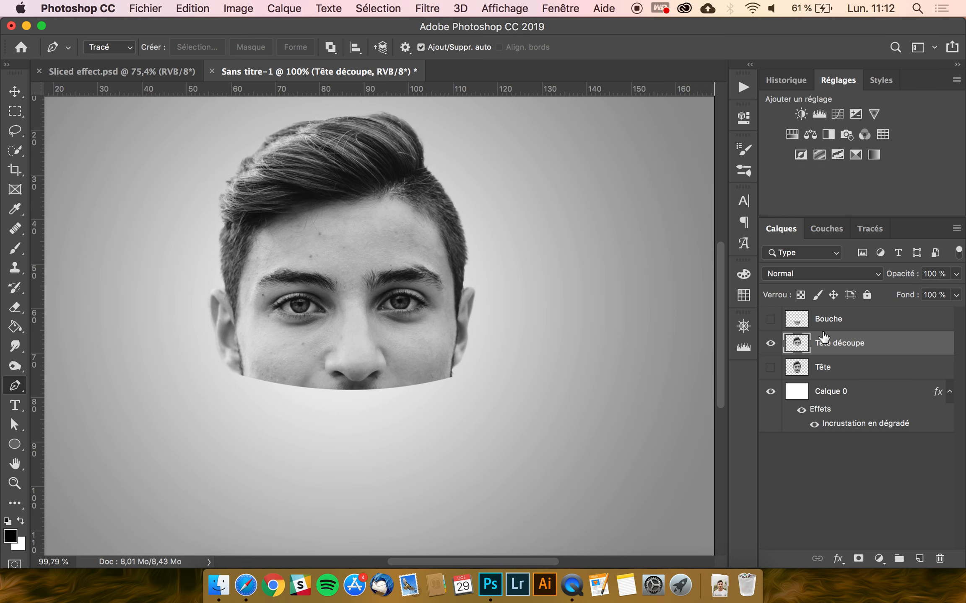
left_click(490, 289)
left_click_drag(187, 286, 108, 172)
key("super+z")
key("super+z")
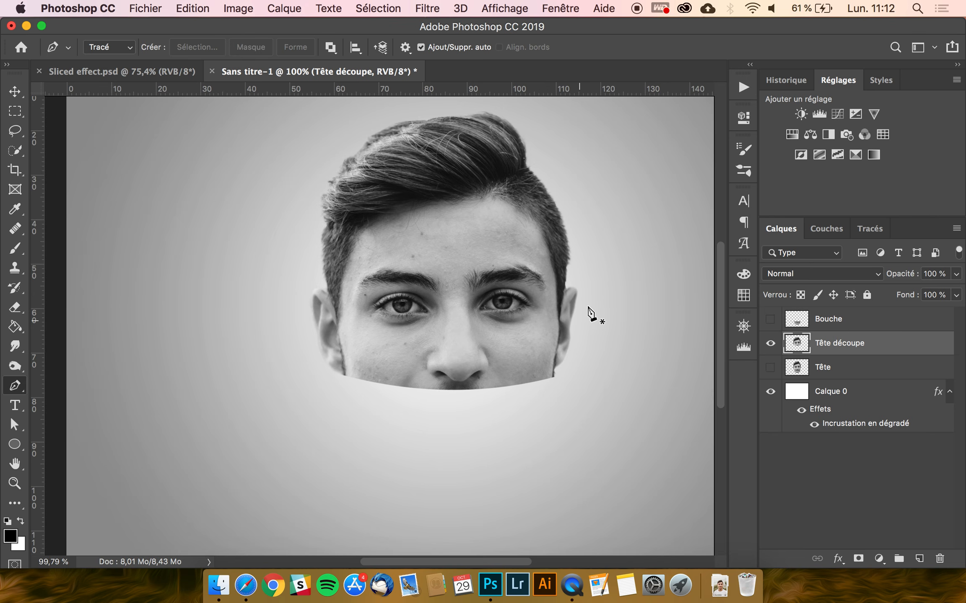
left_click(587, 298)
left_click_drag(293, 296, 106, 231)
key("super+z")
key("super+z")
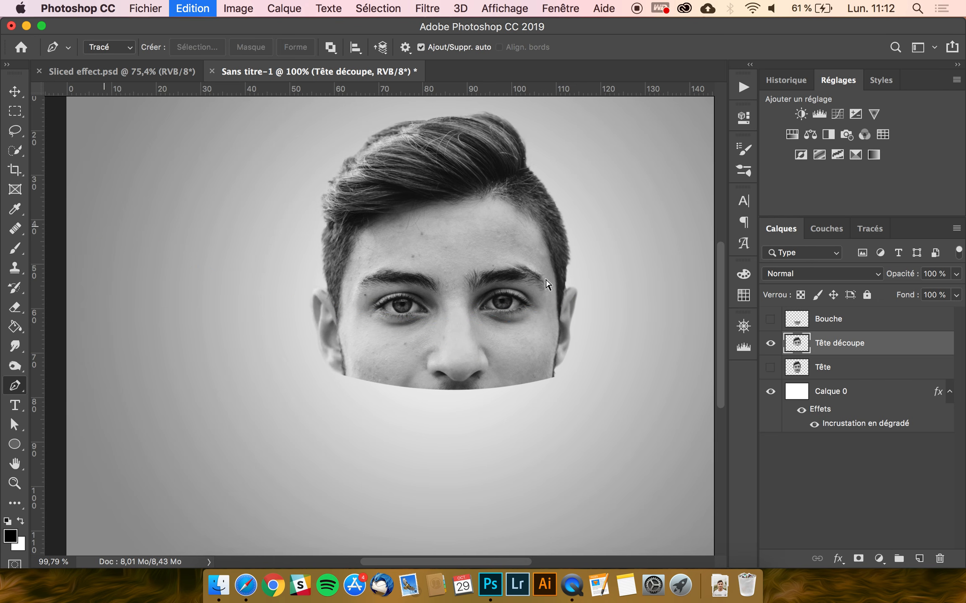
Draw a downward-curving Pen tool path just below the eyes, from beyond one ear to beyond the other
left_click(586, 310)
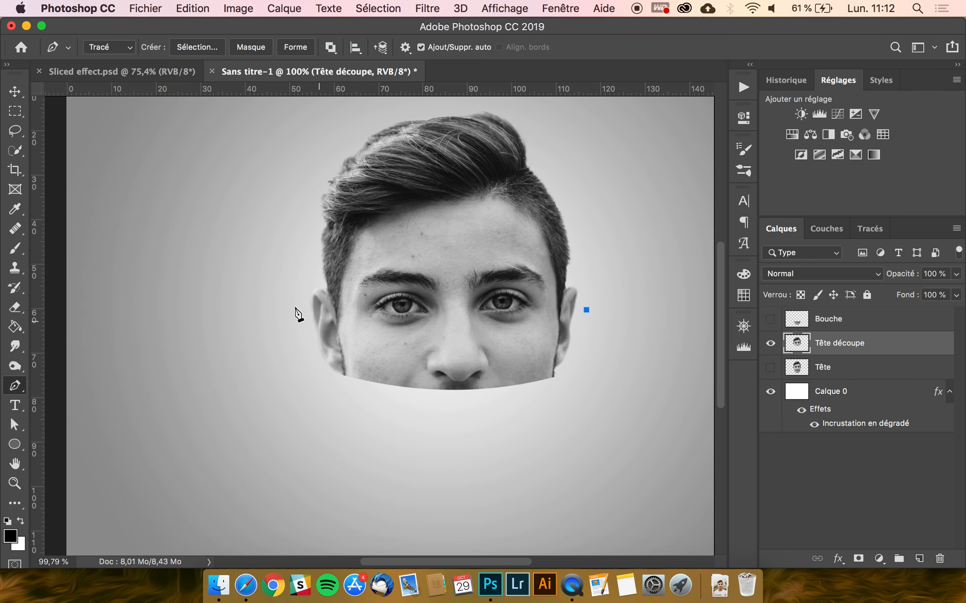
left_click_drag(290, 306, 87, 186)
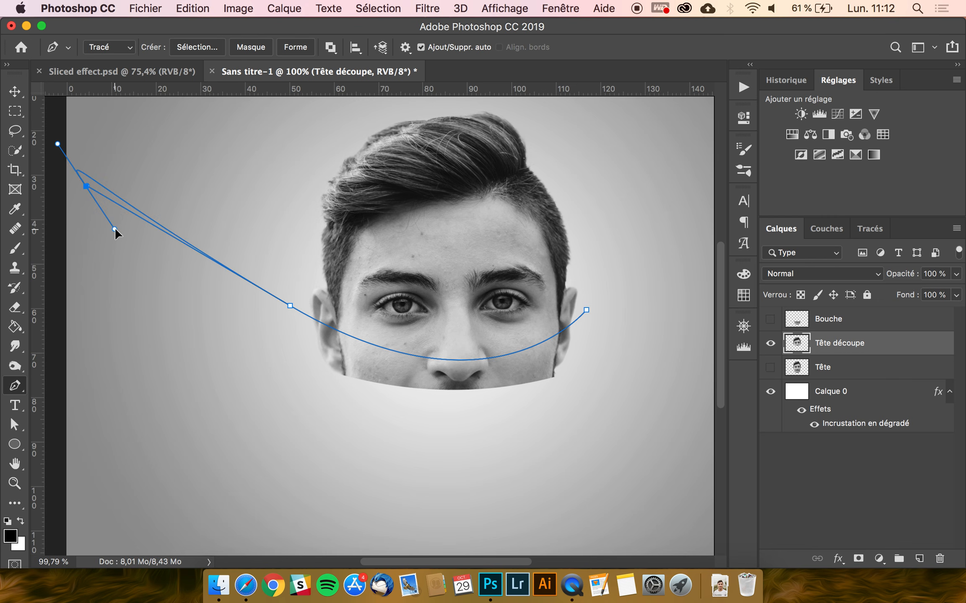
key("super+z")
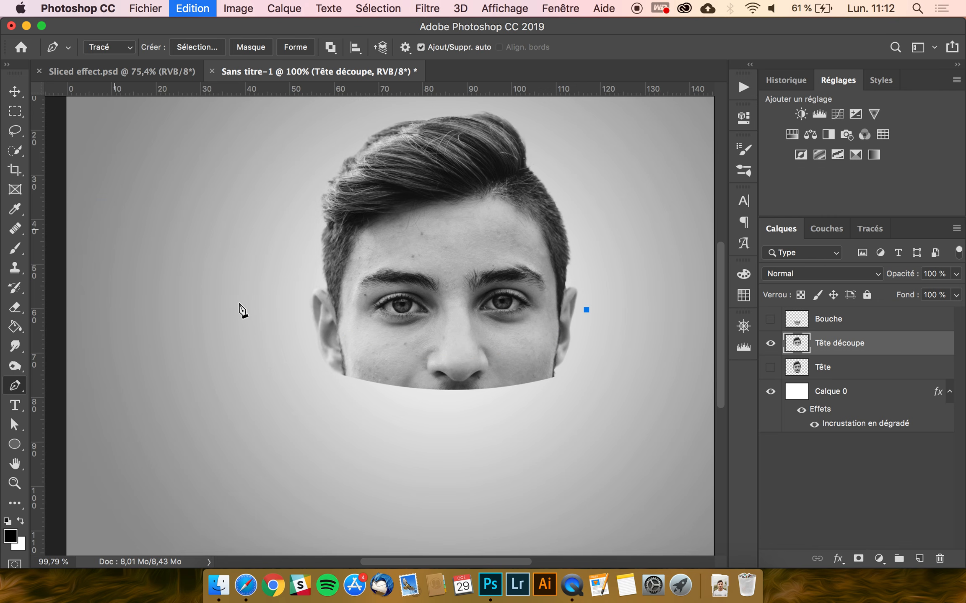
left_click_drag(298, 299, 143, 236)
key("super+z")
left_click(297, 310)
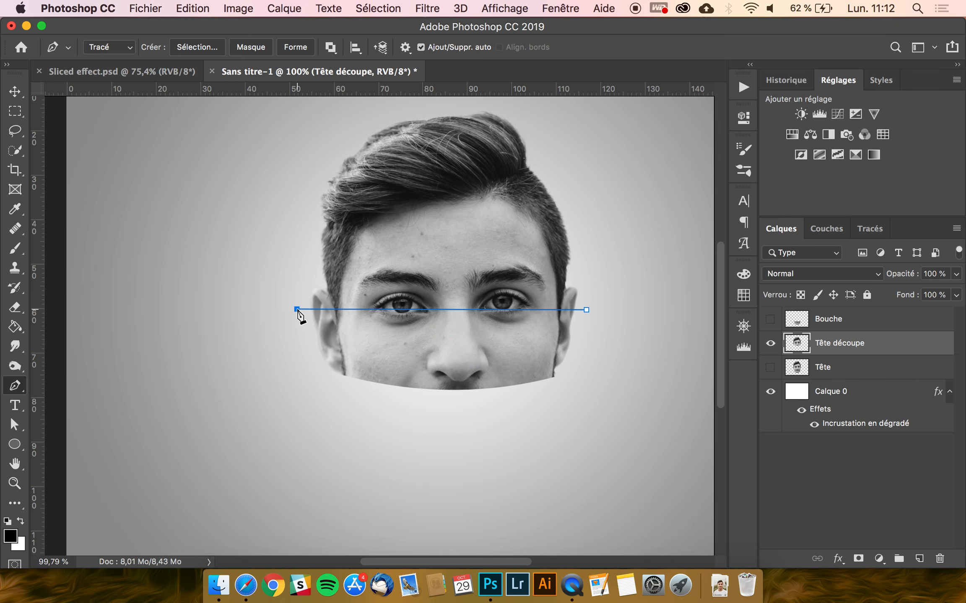
left_click_drag(209, 303, 122, 263)
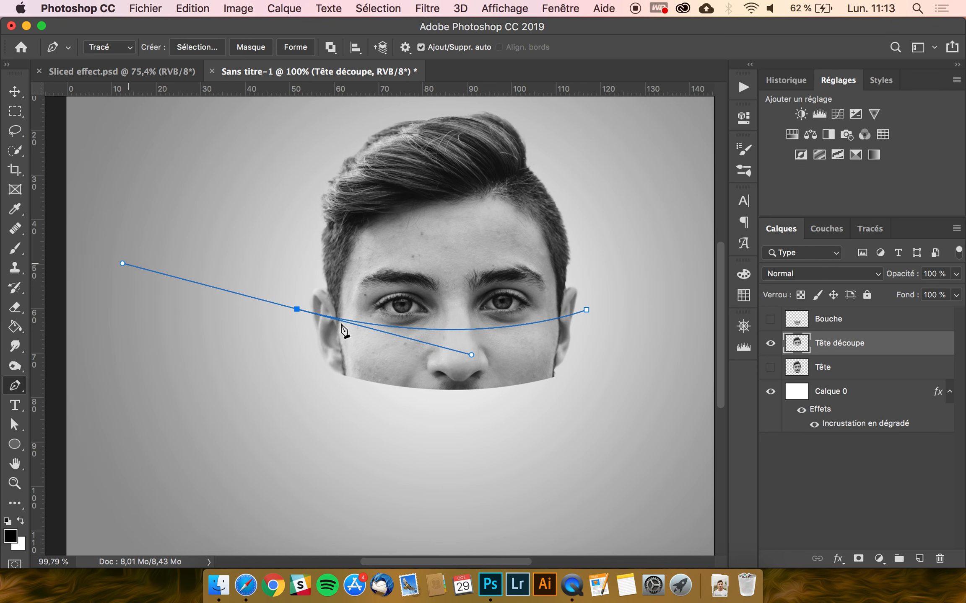
Close the path around the nose and lower ears and convert it into a selection
left_click(286, 416)
left_click(582, 451)
left_click(624, 340)
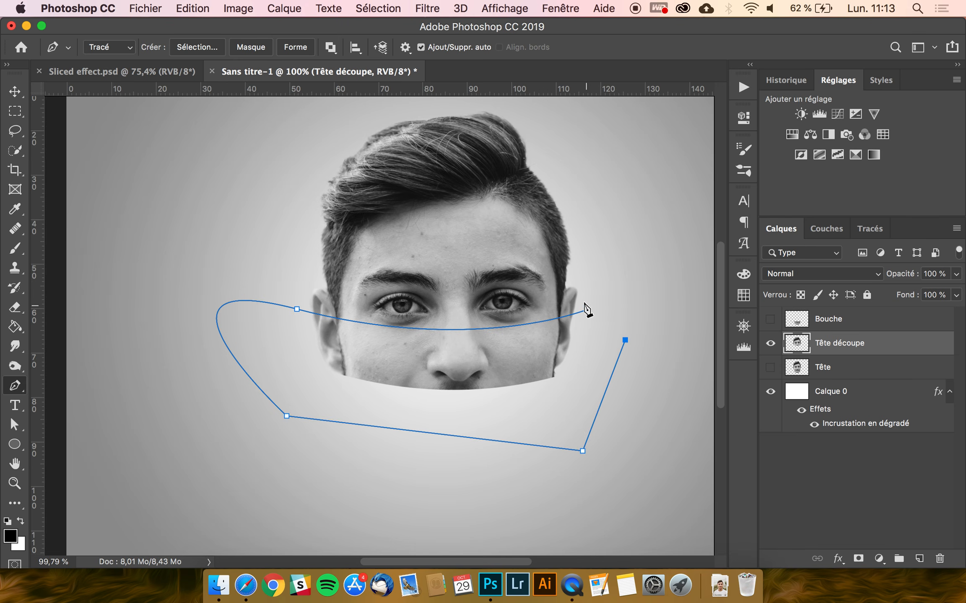
left_click(586, 311)
right_click(539, 365)
left_click(623, 435)
left_click(595, 207)
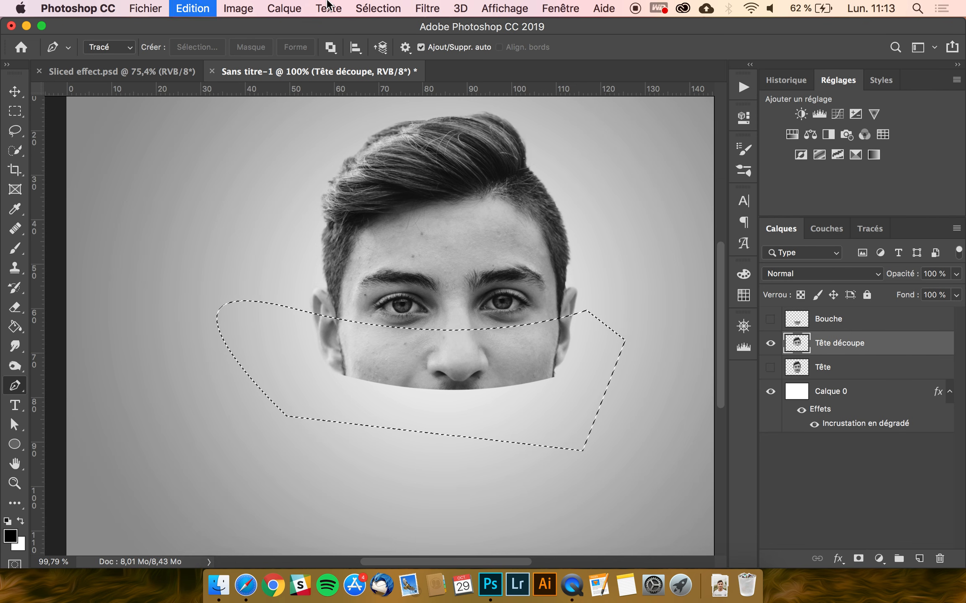
Copy the selected nose band, paste it in place as a new layer, and check it with Tête découpe hidden
left_click(195, 8)
mouse_move(400, 159)
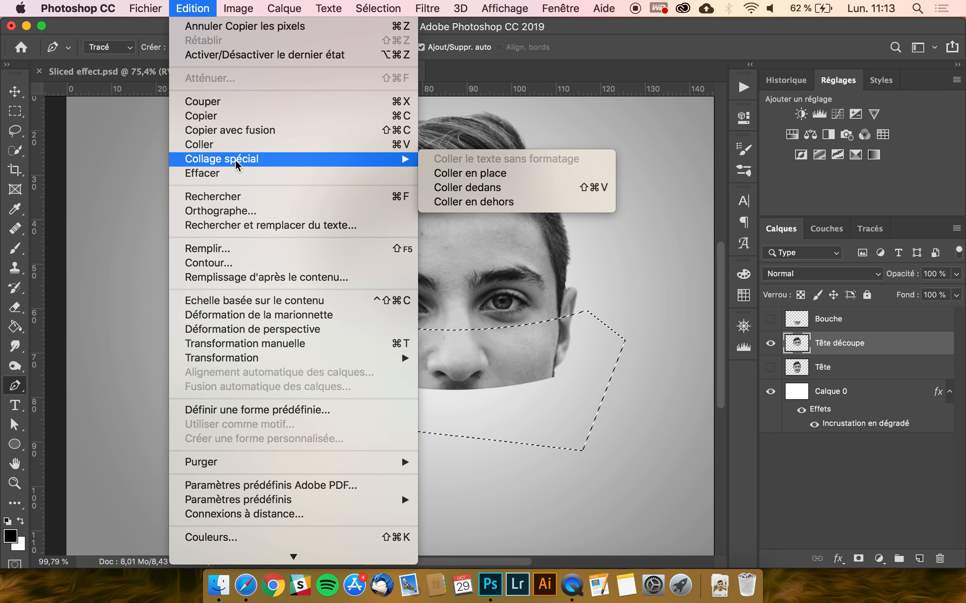
left_click(523, 183)
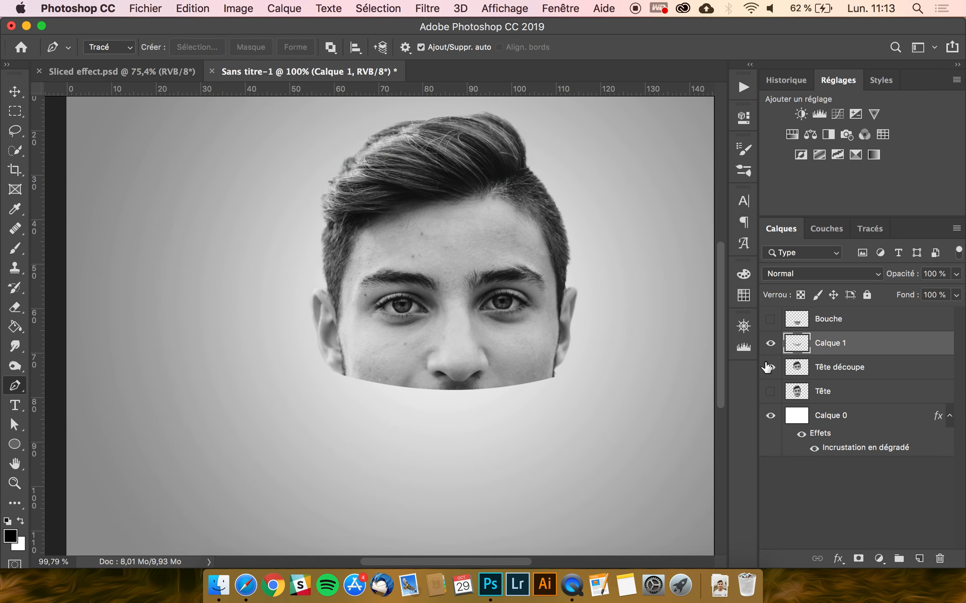
key("super+v")
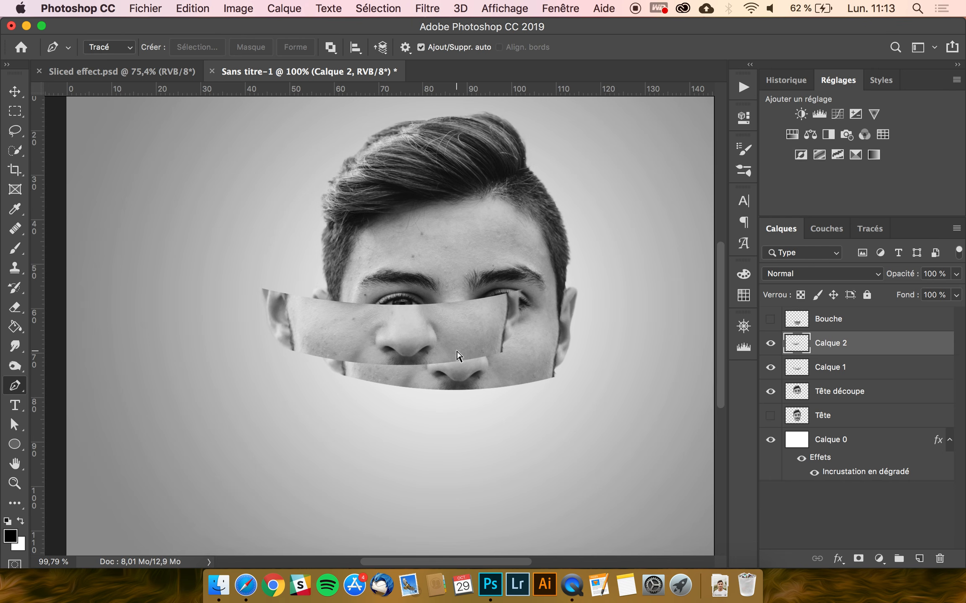
key("super+z")
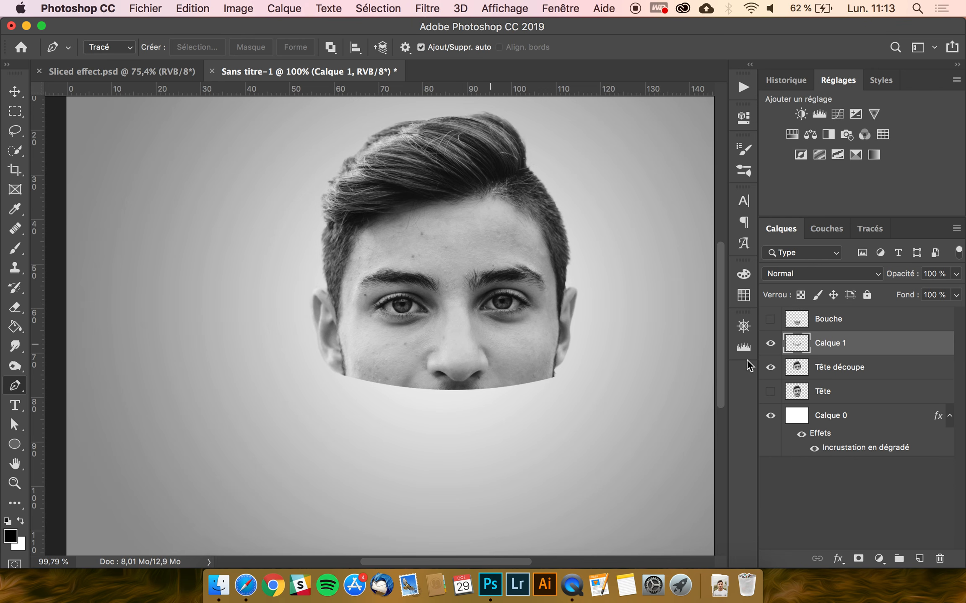
left_click(773, 368)
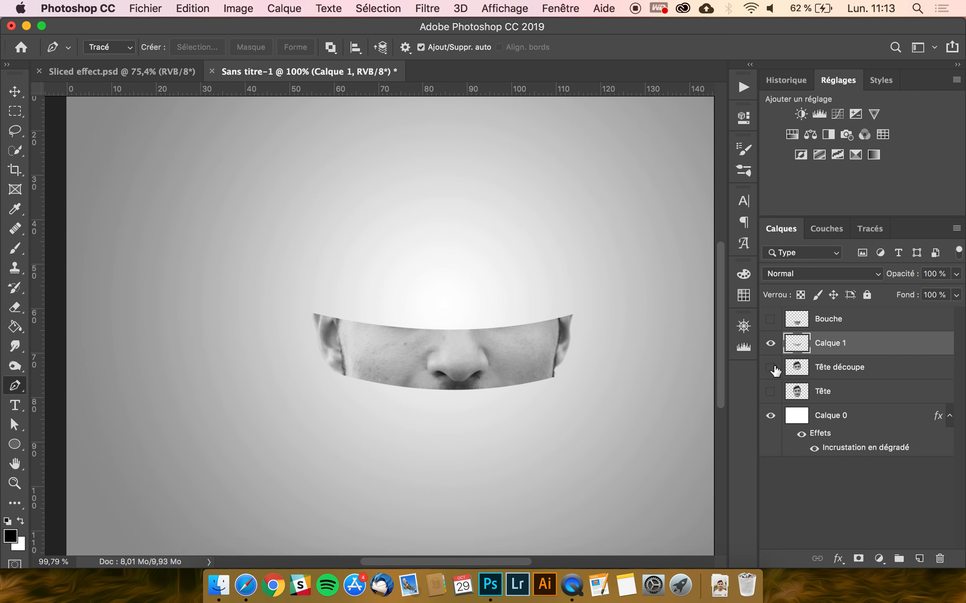
left_click(772, 368)
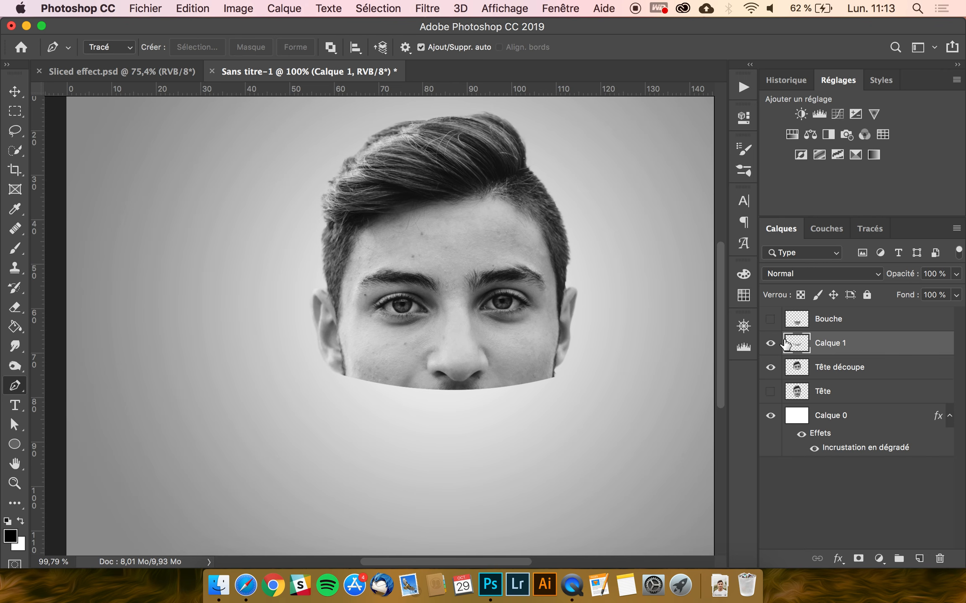
Hide Calque 1, load its outline as a selection, and erase that area and its leftover edge from Tête découpe, clearing the selection
left_click(801, 370)
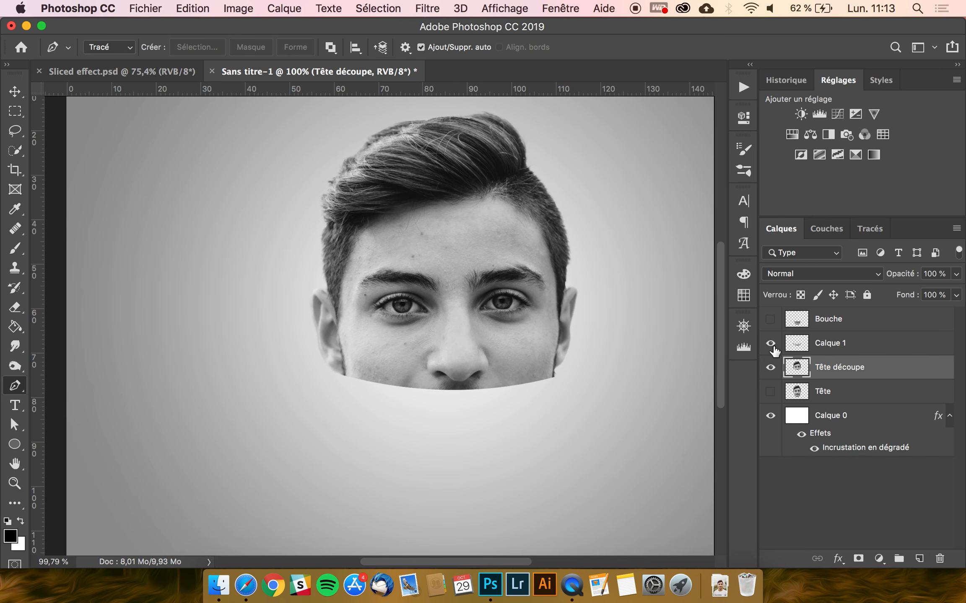
left_click(795, 347, "super")
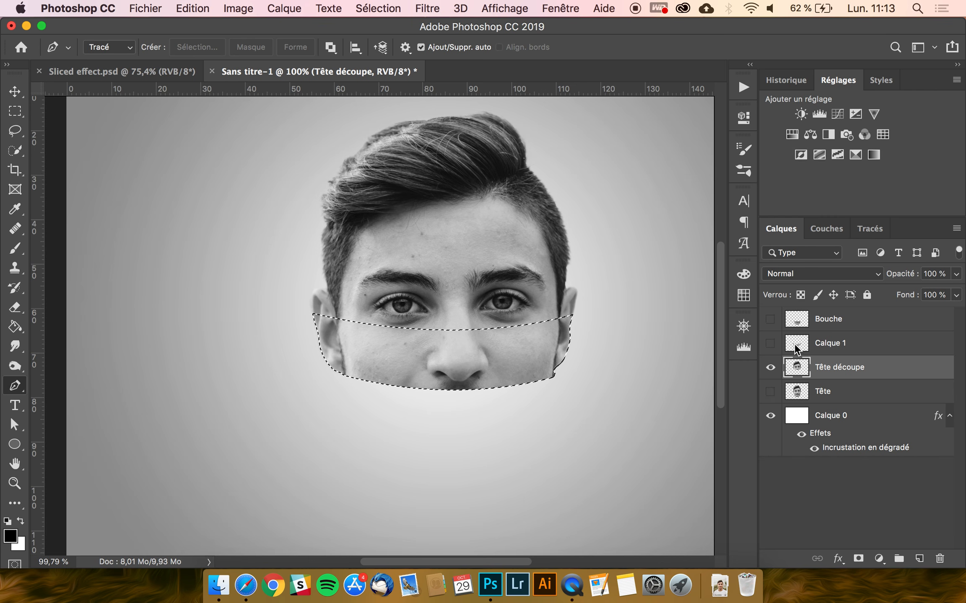
key("e")
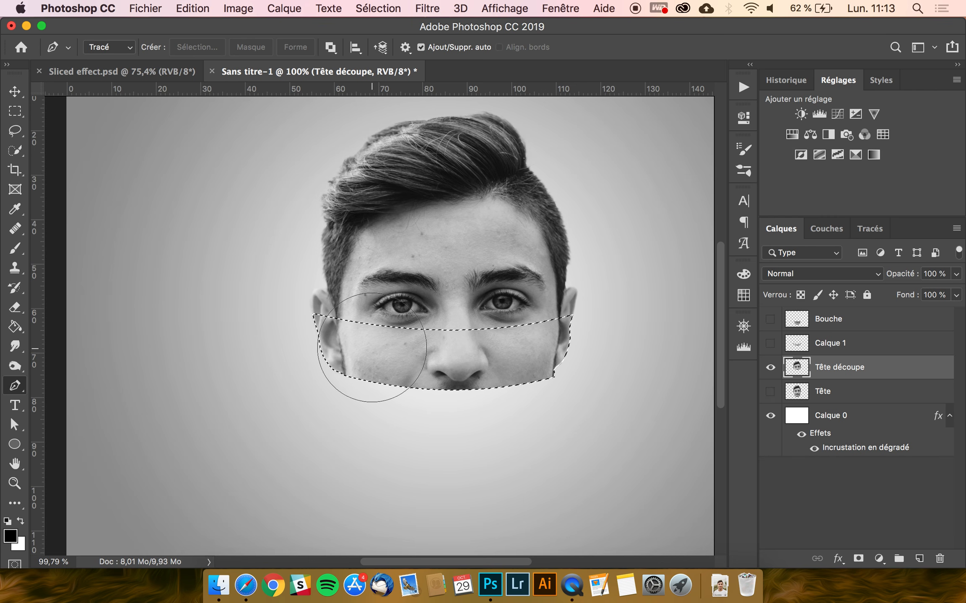
left_click_drag(603, 319, 492, 357)
left_click_drag(384, 358, 241, 349)
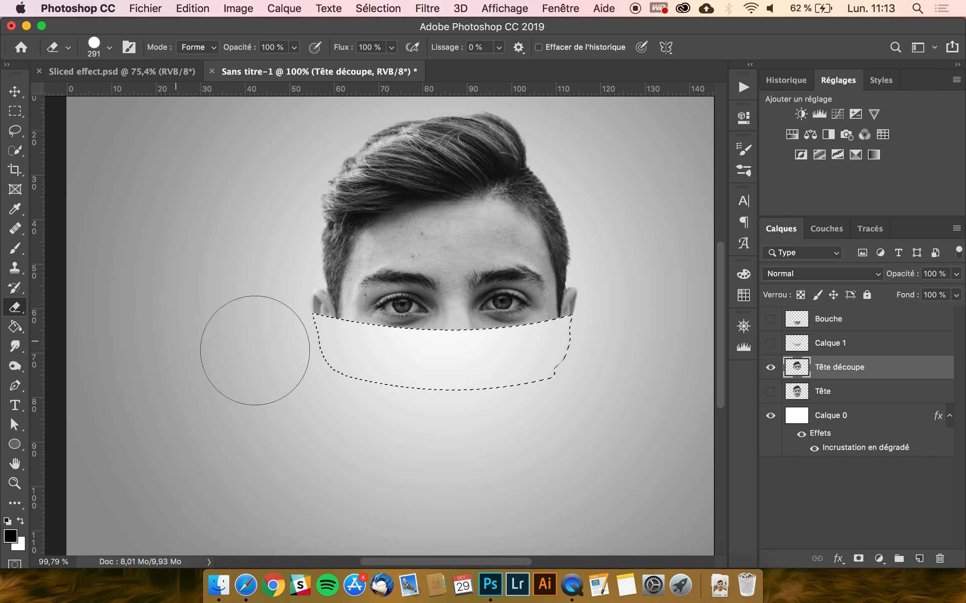
key("super+d")
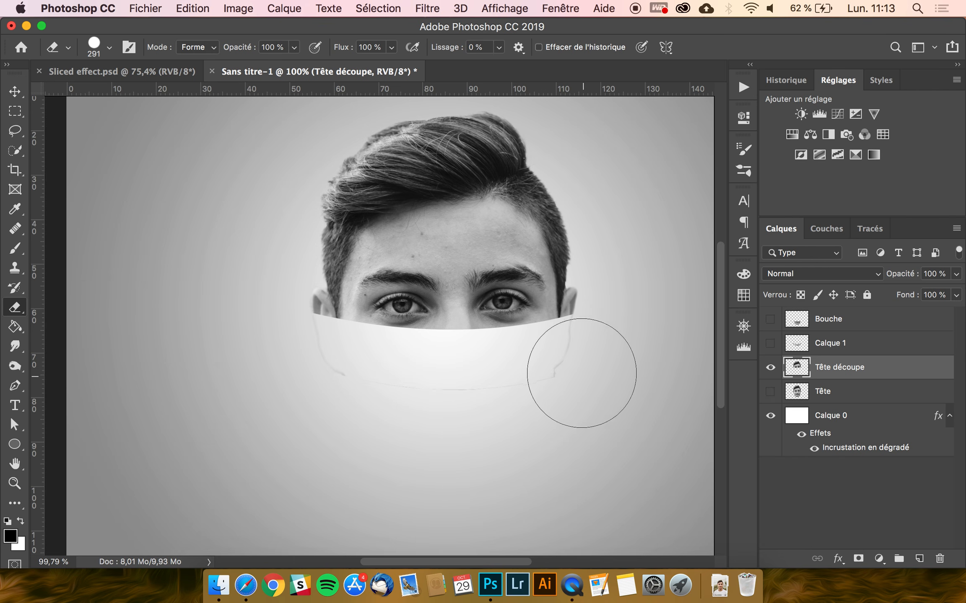
left_click(582, 368)
mouse_move(581, 372)
left_mouse_down()
mouse_move(468, 438)
mouse_move(324, 405)
mouse_move(308, 399)
mouse_move(294, 366)
left_mouse_up()
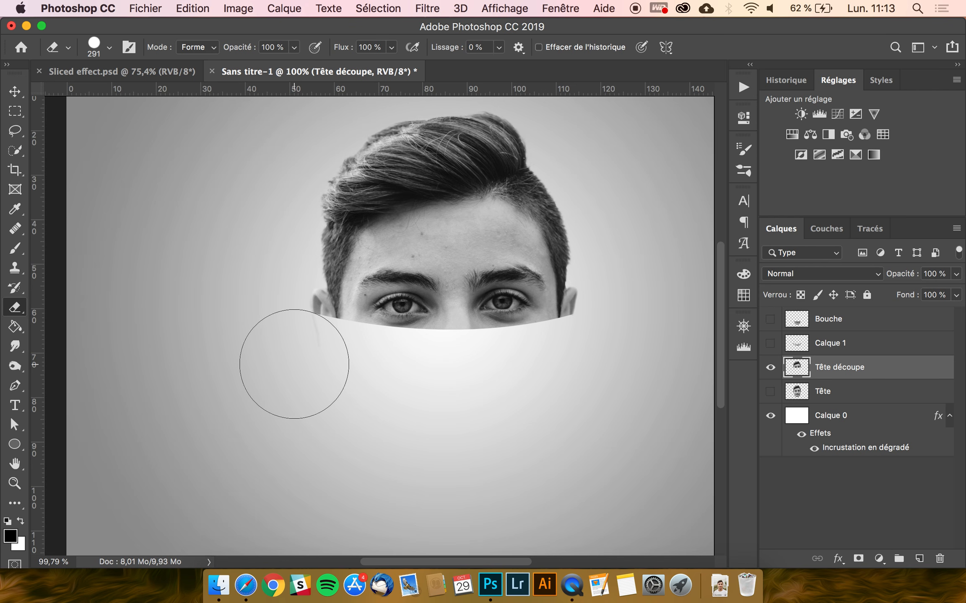
Briefly show Bouche to check the gap, then rename Calque 1 as Nez
left_click(825, 348)
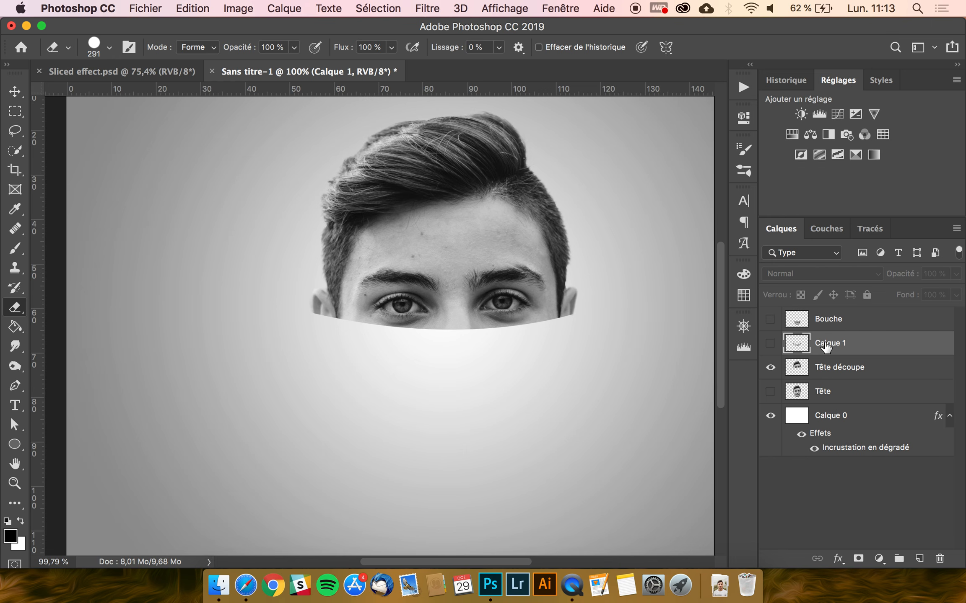
left_click(770, 319)
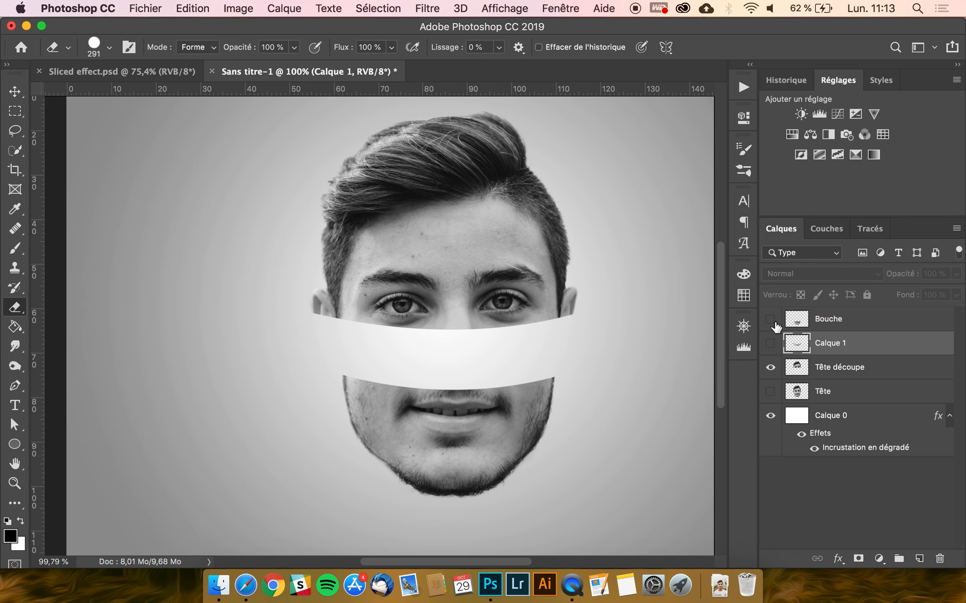
double_click(825, 343)
type("Ne")
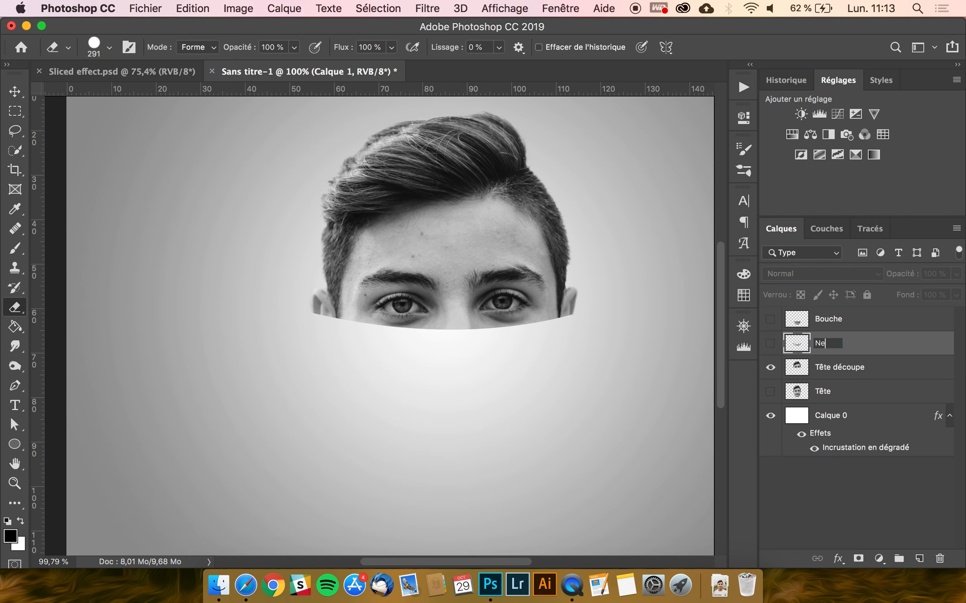
type("z")
key("Return")
On Tête découpe, draw a closed Pen path with a curved edge across the forehead, enclosing the eyes and ears
left_click(838, 375)
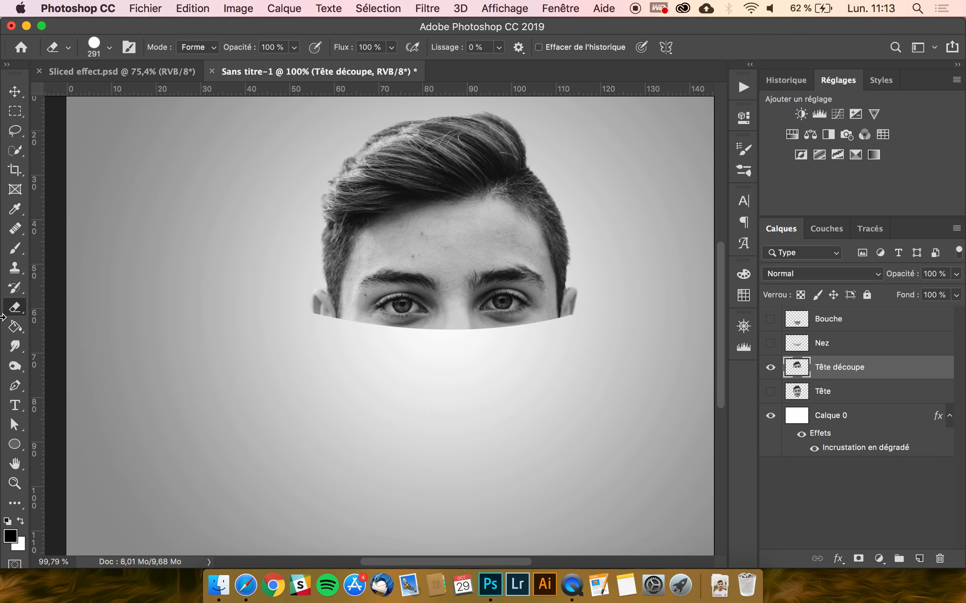
left_click(16, 386)
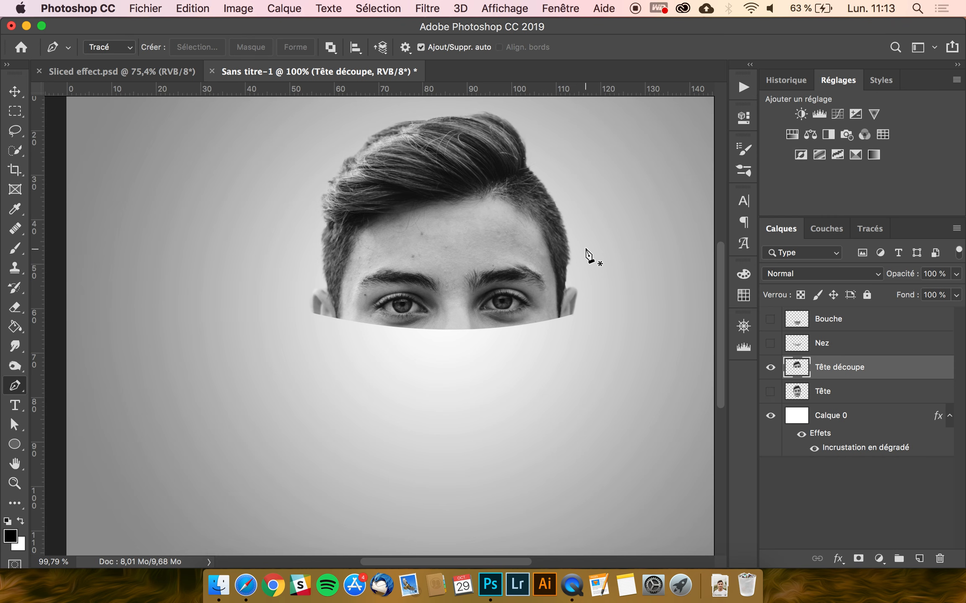
left_click(585, 247)
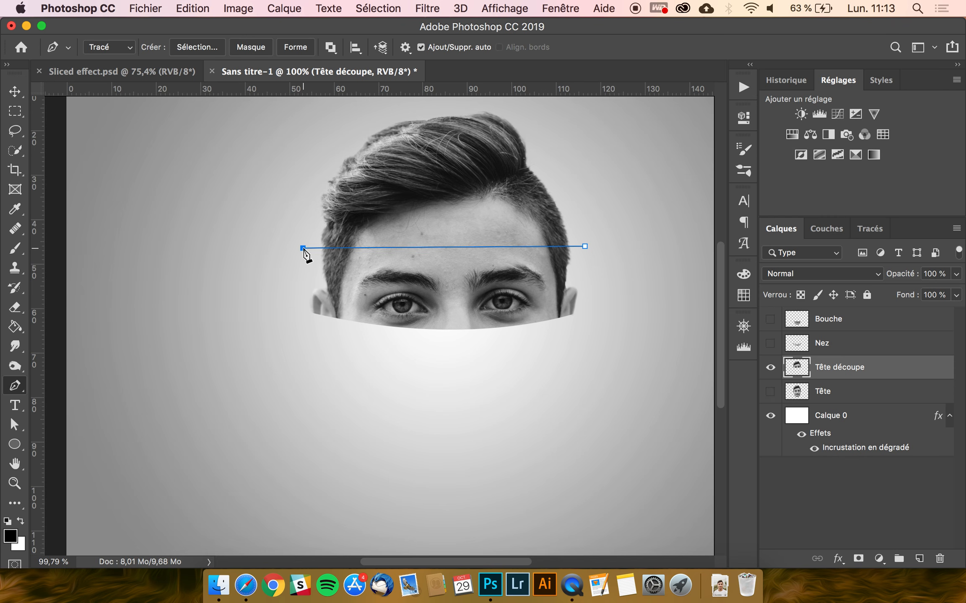
left_click_drag(302, 248, 131, 212)
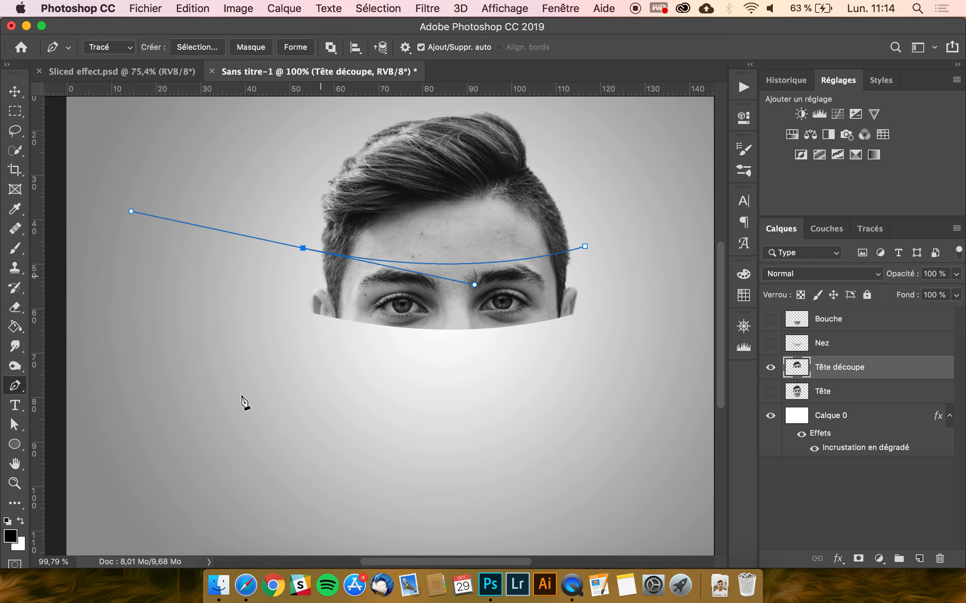
left_click(255, 409)
left_click(630, 385)
right_click(491, 355)
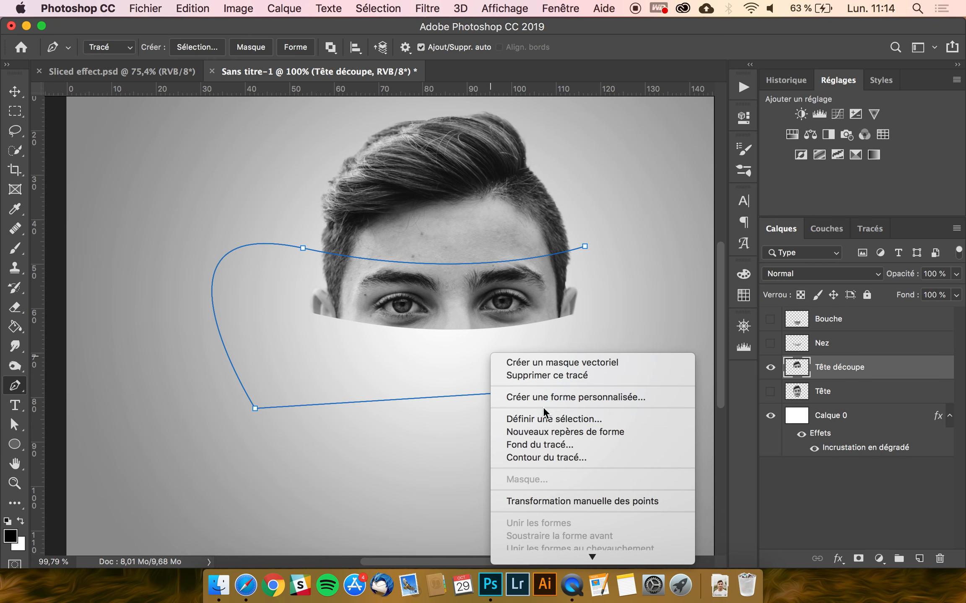
left_click(605, 258)
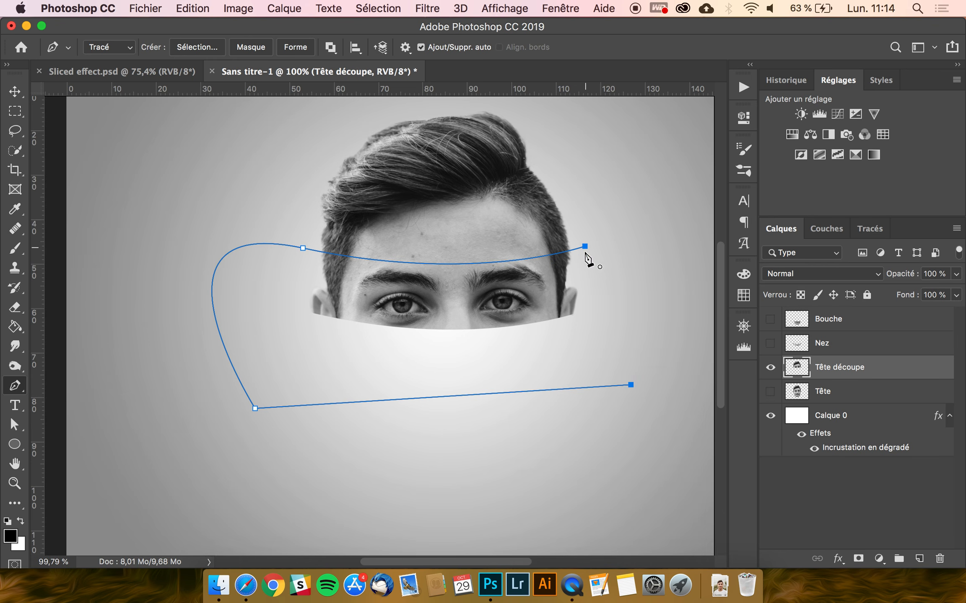
Convert the path around the eye band into a new selection with a 0-pixel feather and smoothing on
right_click(500, 320)
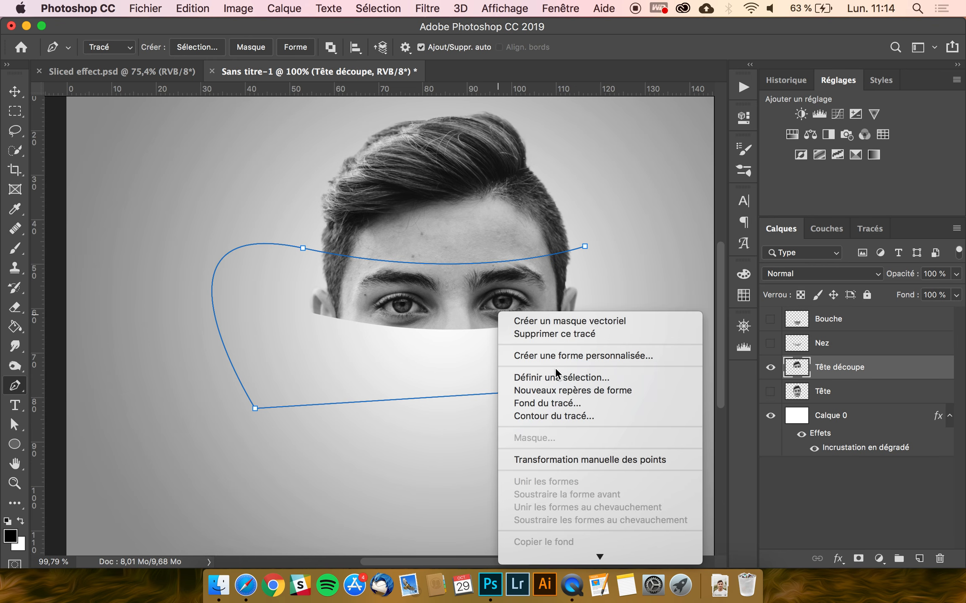
left_click(557, 377)
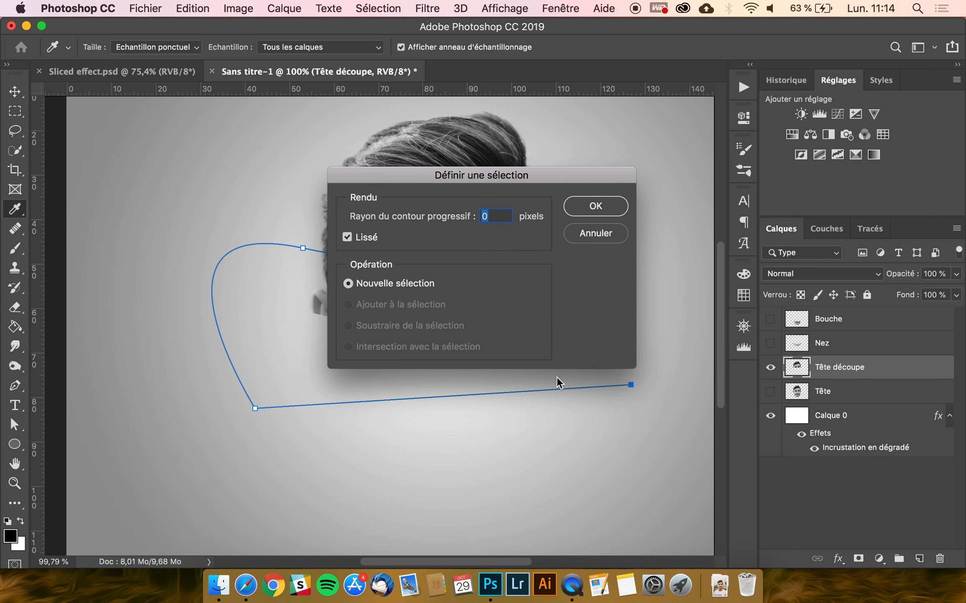
left_click(589, 206)
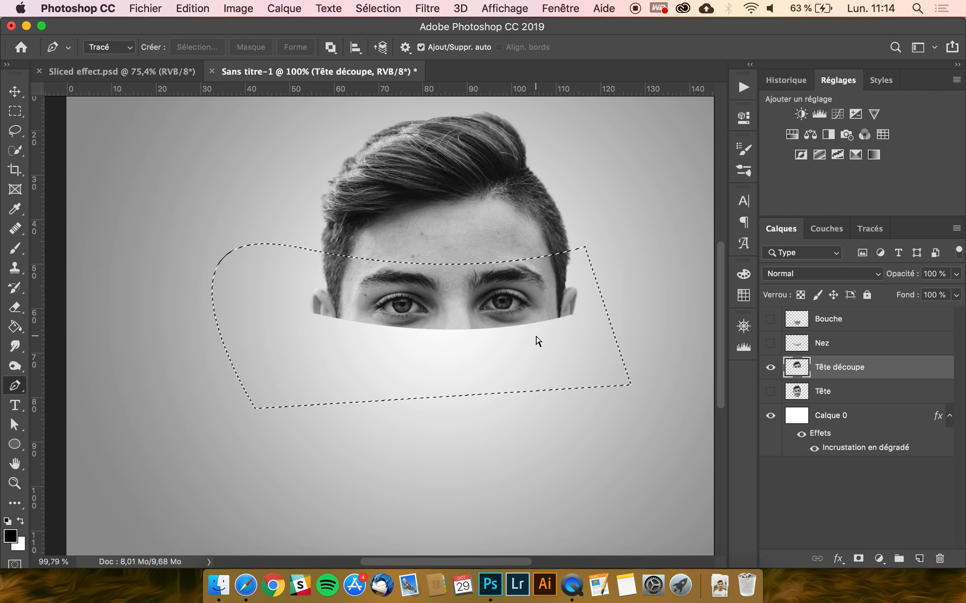
Copy the selected eye band, paste it in place with Tête découpe hidden, and rename the new layer Yeux
left_click(236, 7)
mouse_move(193, 9)
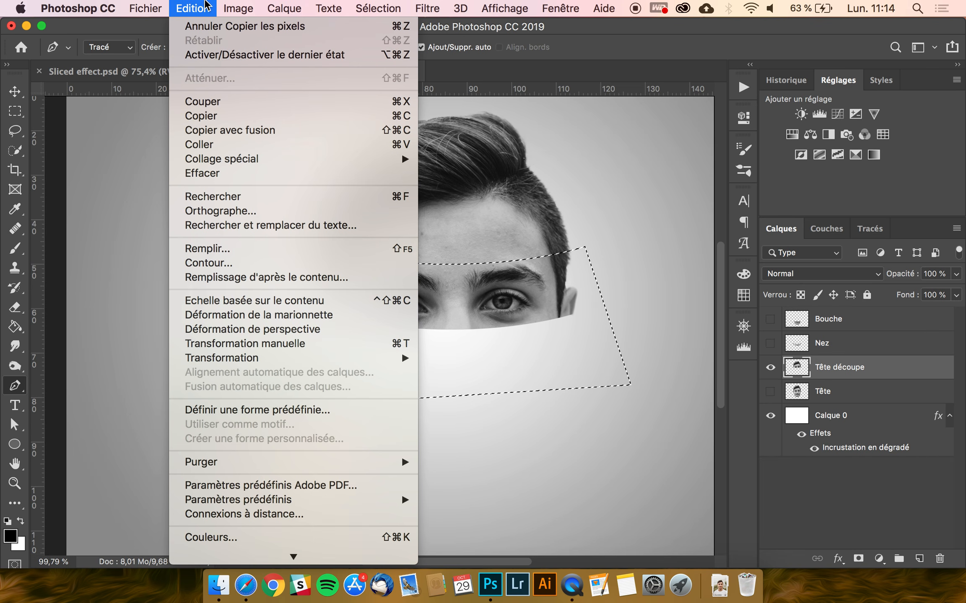
mouse_move(274, 159)
left_click(519, 173)
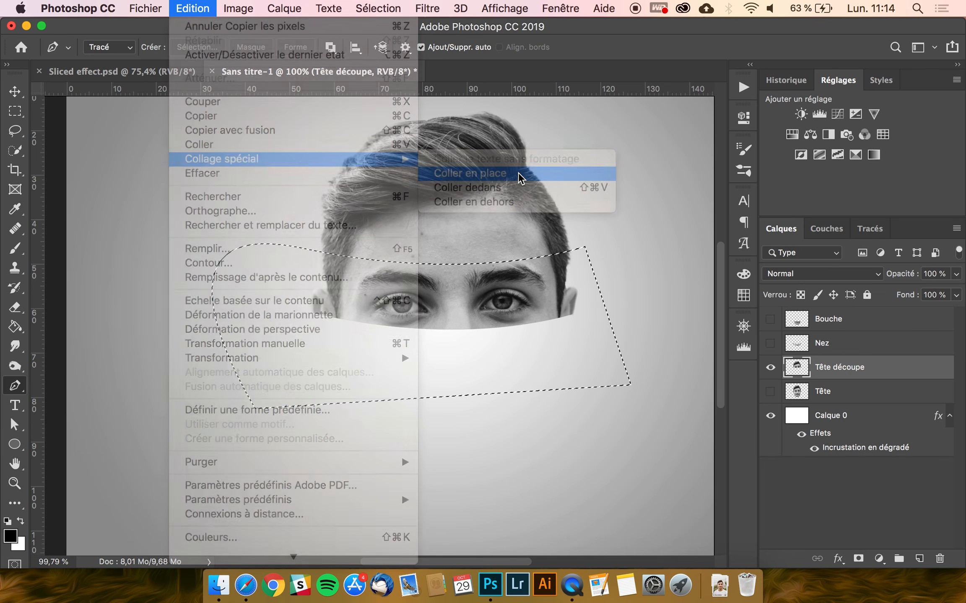
left_click(770, 393)
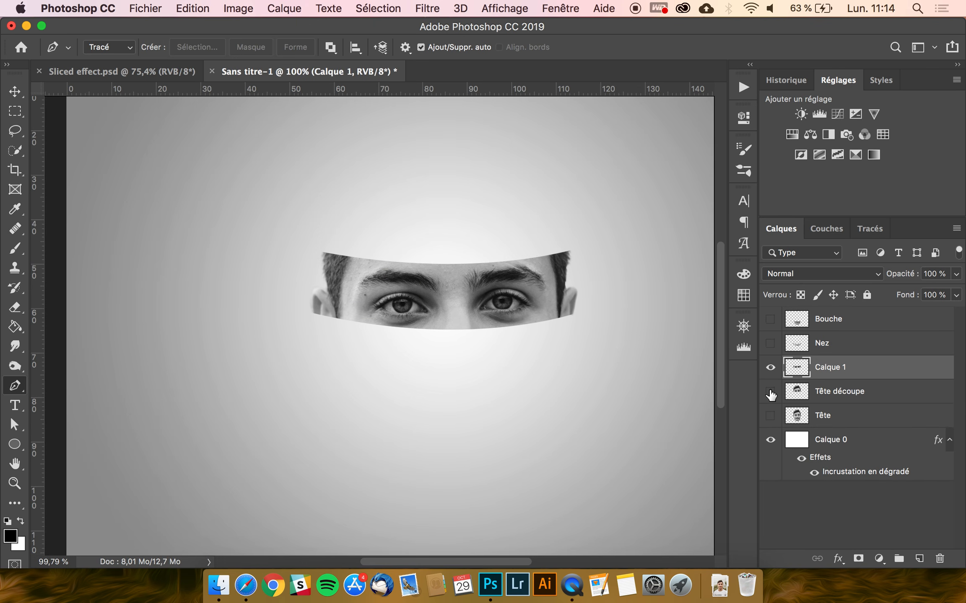
double_click(825, 370)
type("Yeux")
key("Return")
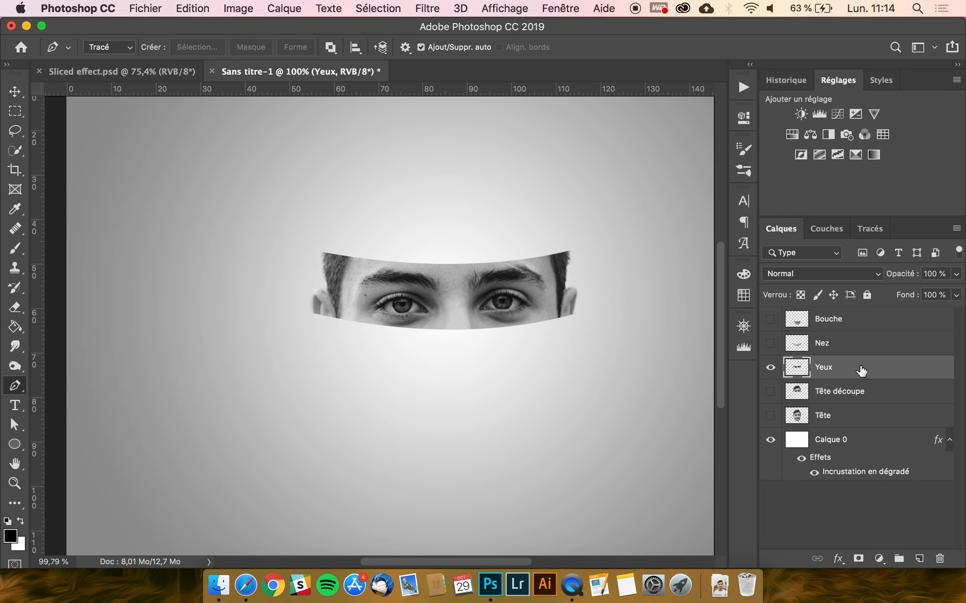
Load the outline of Yeux as a selection, hide that layer, and erase the area and its leftover edges from Tête découpe, clearing the selection
left_click(800, 373, "super")
left_click(770, 367)
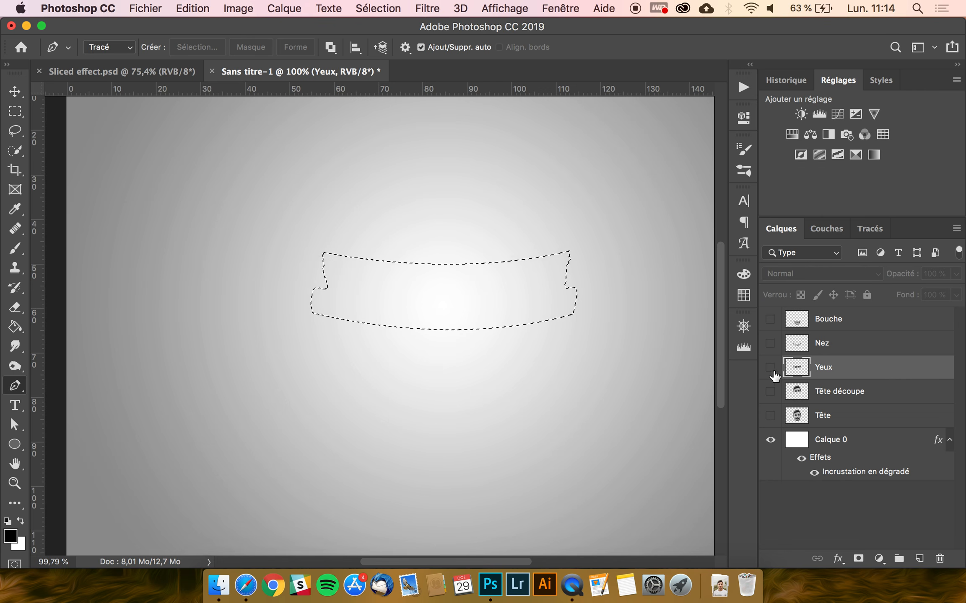
left_click(770, 392)
left_click(849, 399)
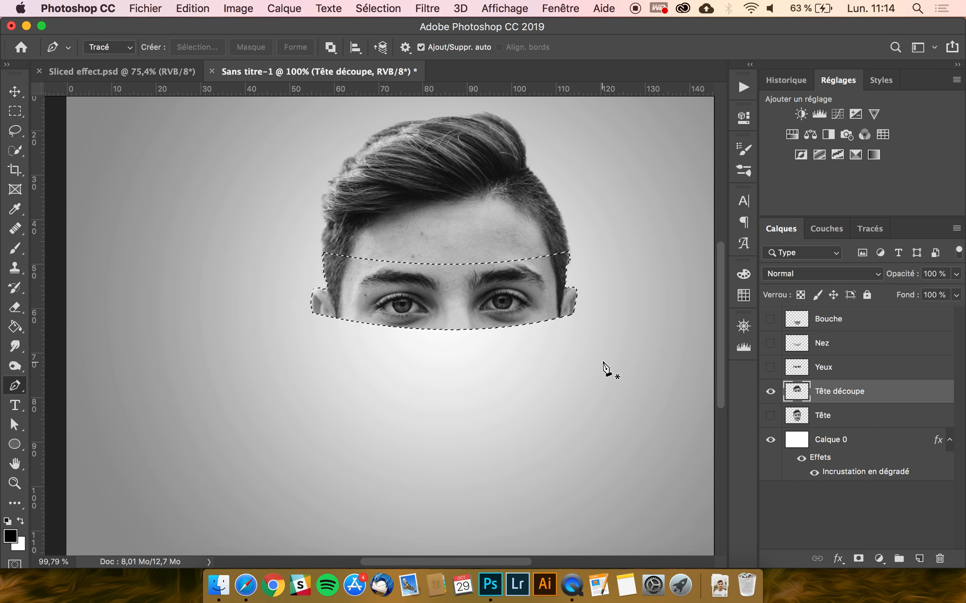
key("e")
mouse_move(541, 285)
left_mouse_down()
mouse_move(445, 288)
mouse_move(259, 238)
left_mouse_up()
key("super+d")
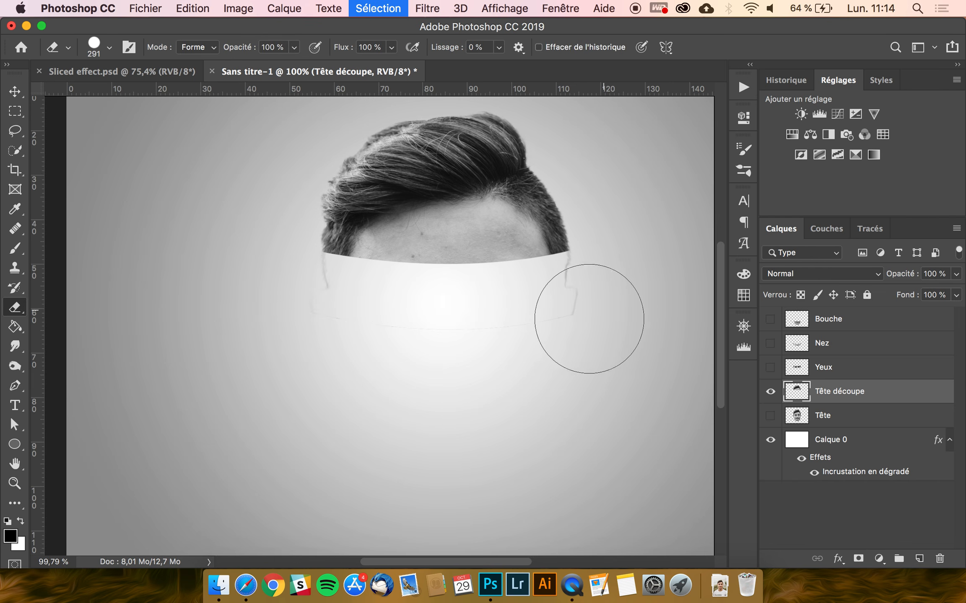
mouse_move(580, 305)
left_mouse_down()
mouse_move(544, 358)
mouse_move(444, 353)
mouse_move(563, 334)
mouse_move(293, 314)
left_mouse_up()
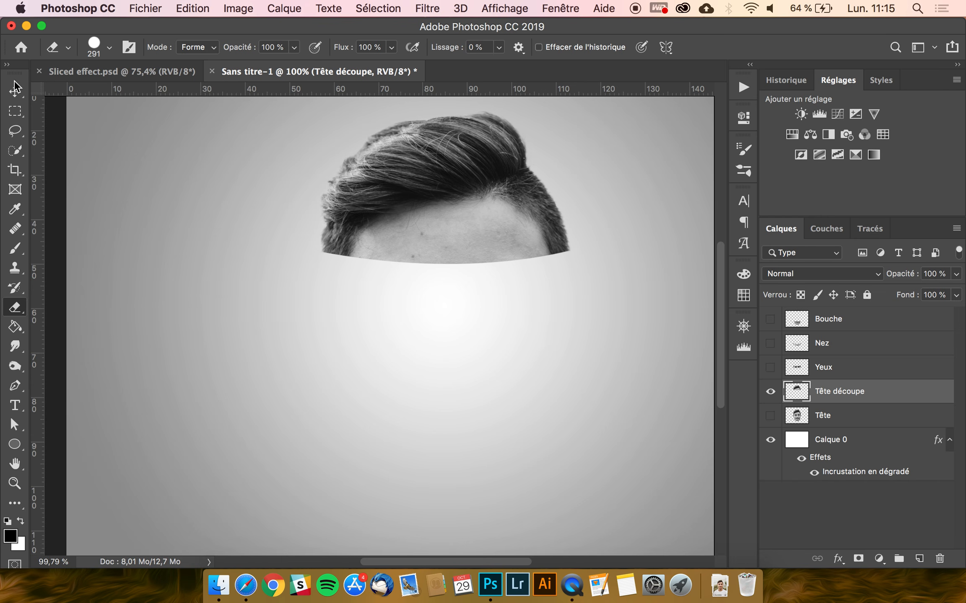
Rename the Tête découpe layer as Cheveux
key("v")
double_click(838, 392)
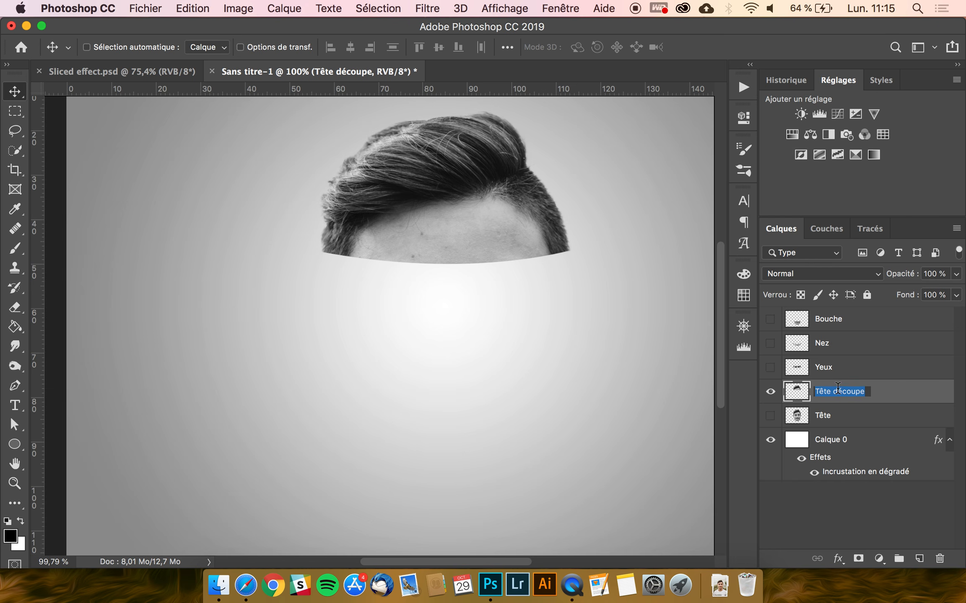
type("Cheveux")
key("Return")
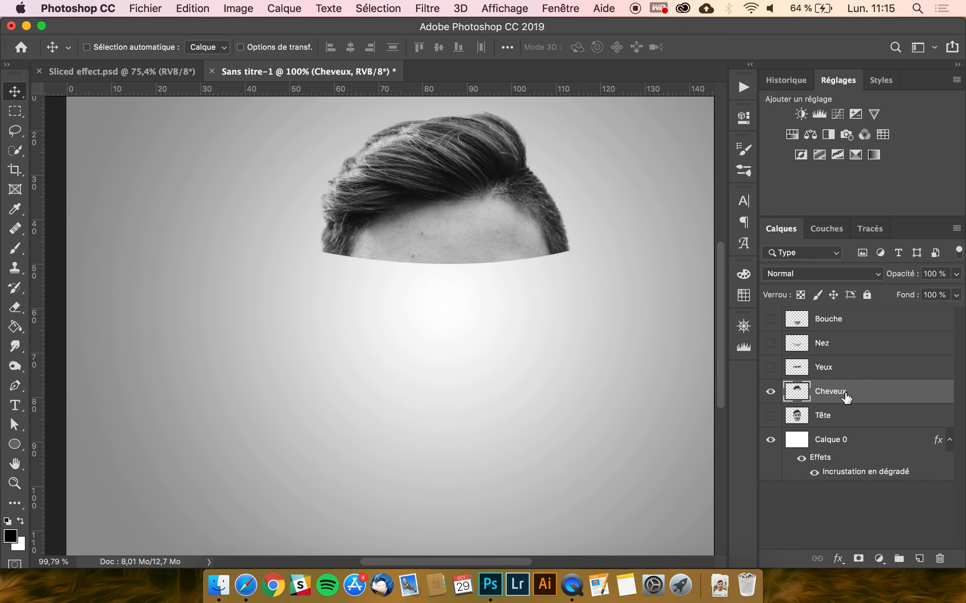
Reorder the slice layers from top to bottom as Cheveux, Yeux, Nez, Bouche
left_click_drag(846, 396, 854, 318)
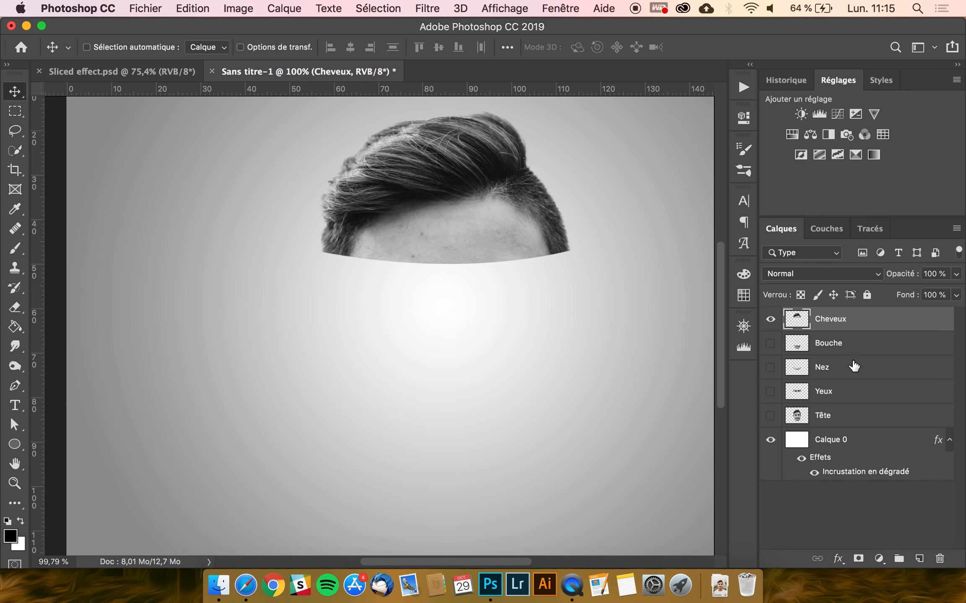
left_click_drag(848, 395, 860, 338)
left_click(852, 372)
left_click_drag(851, 394, 869, 369)
Show the Yeux, Nez and Bouche layers again and select Bouche
left_click(770, 343)
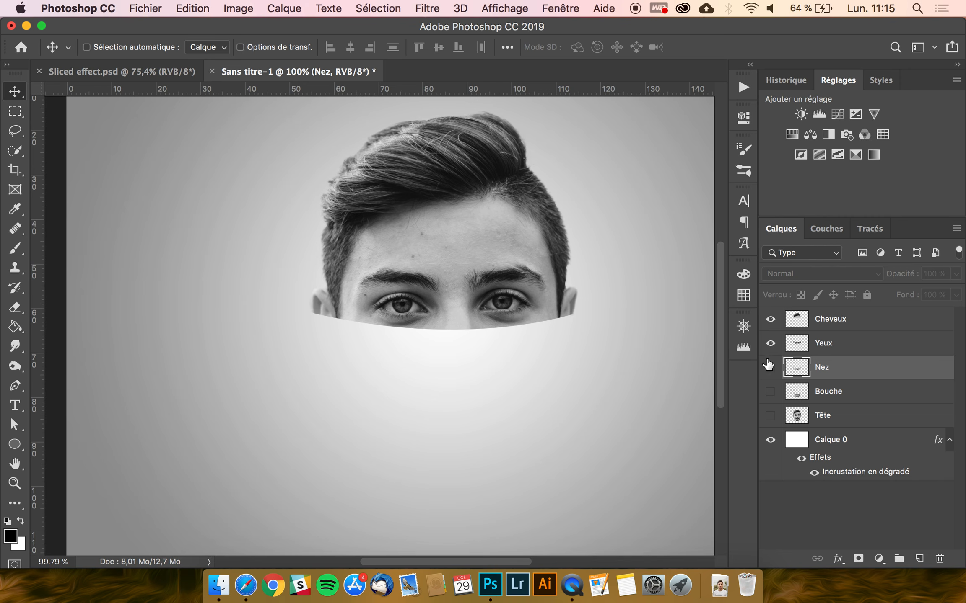
left_click(770, 368)
left_click(771, 392)
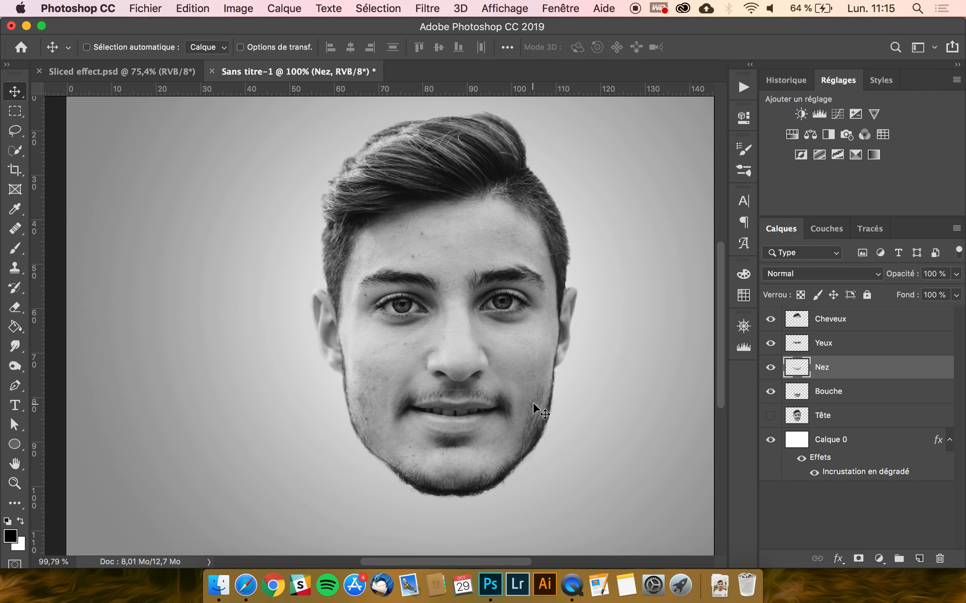
left_click(824, 392)
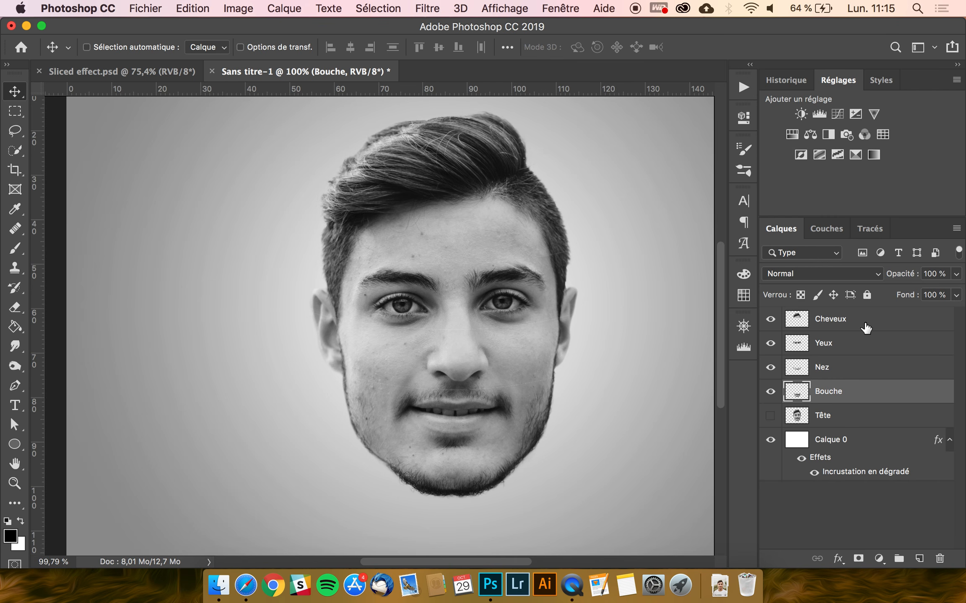
Using Sliced effect.psd as reference, shift the Nez slice left and move the Yeux slice slightly up and right
left_click(148, 74)
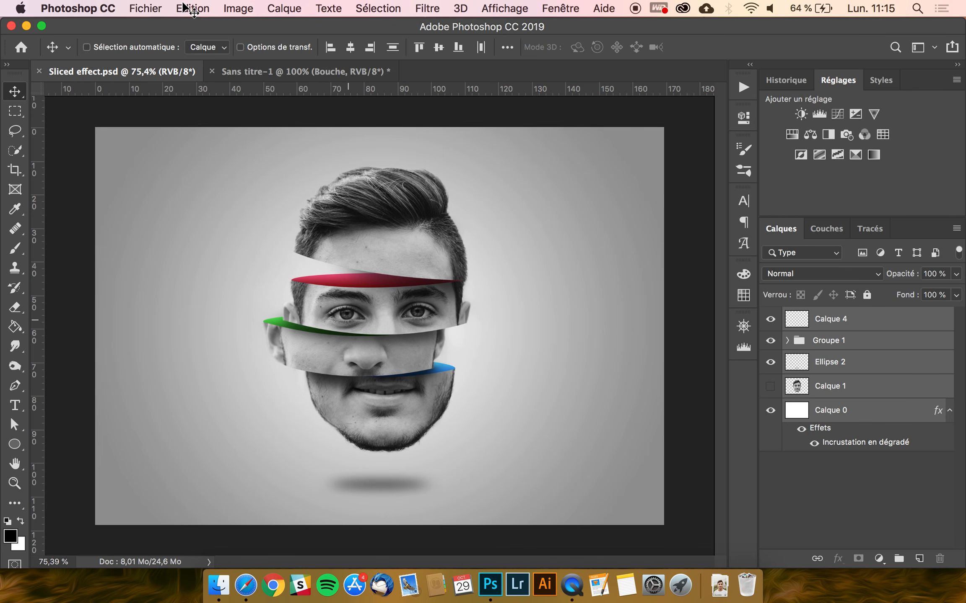
left_click(280, 76)
left_click(823, 368)
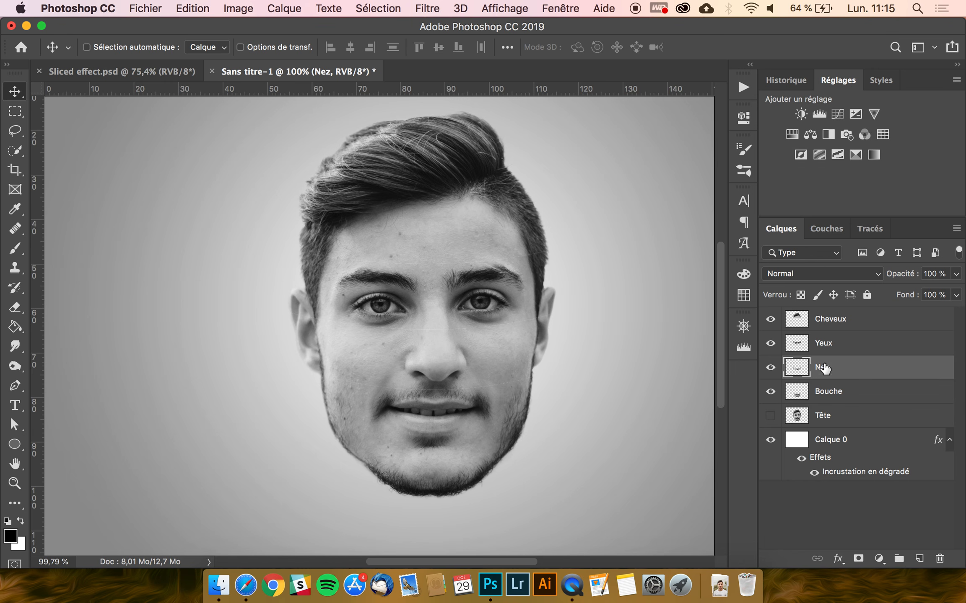
left_click_drag(489, 349, 455, 348)
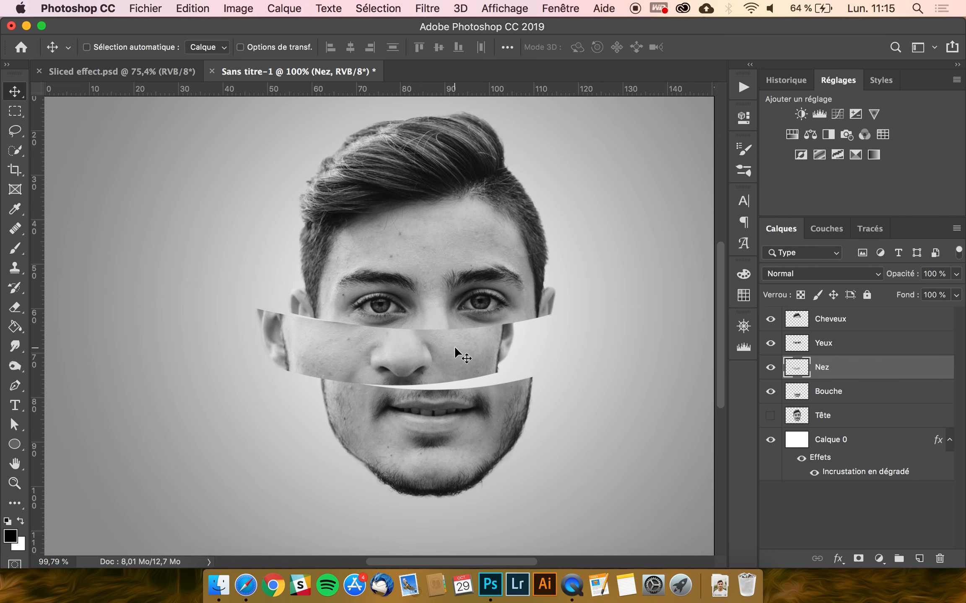
left_click(839, 354)
mouse_move(427, 277)
left_mouse_down()
mouse_move(433, 280)
mouse_move(431, 270)
left_mouse_up()
Rotate the Cheveux slice about 5.6° clockwise and move it up and right to open a gap above the eyes
left_click(836, 329)
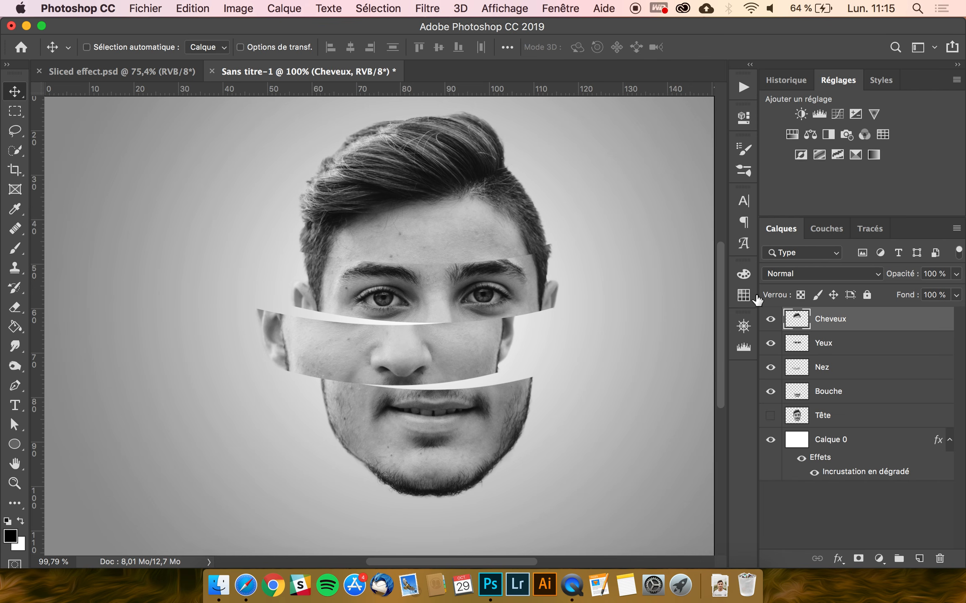
key("super+t")
scroll(266, 222, "up", 3)
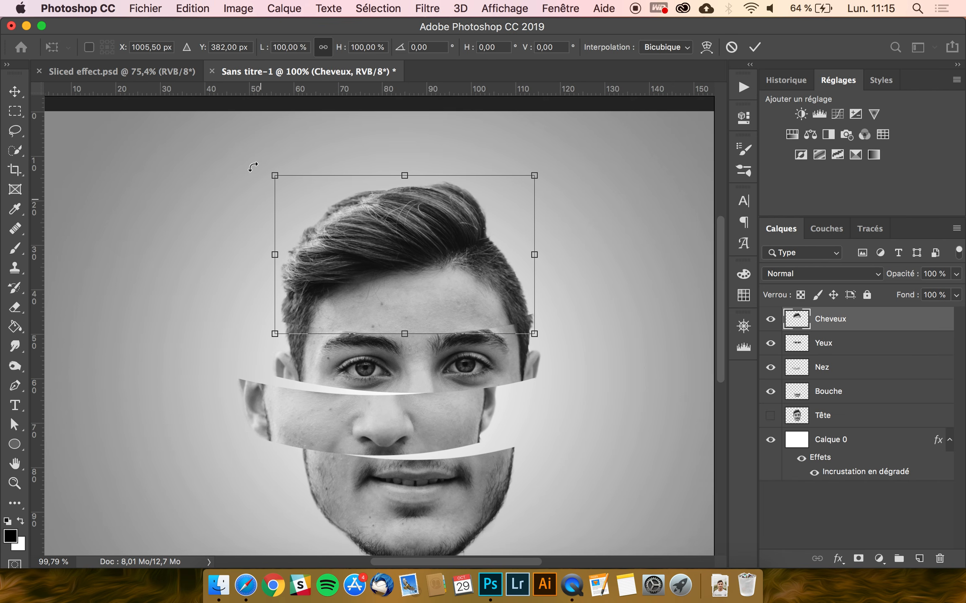
left_click_drag(253, 163, 268, 150)
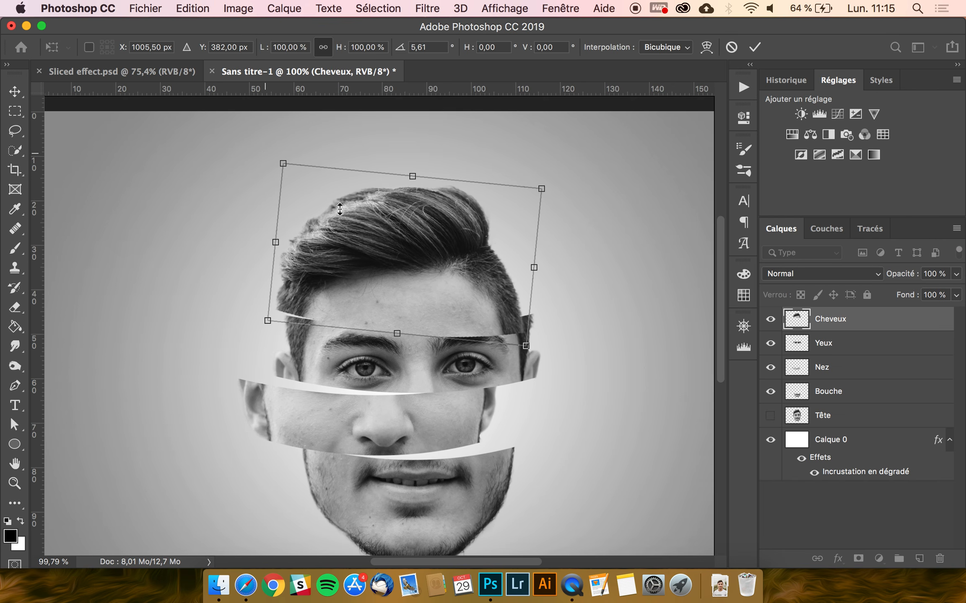
left_click_drag(388, 255, 398, 237)
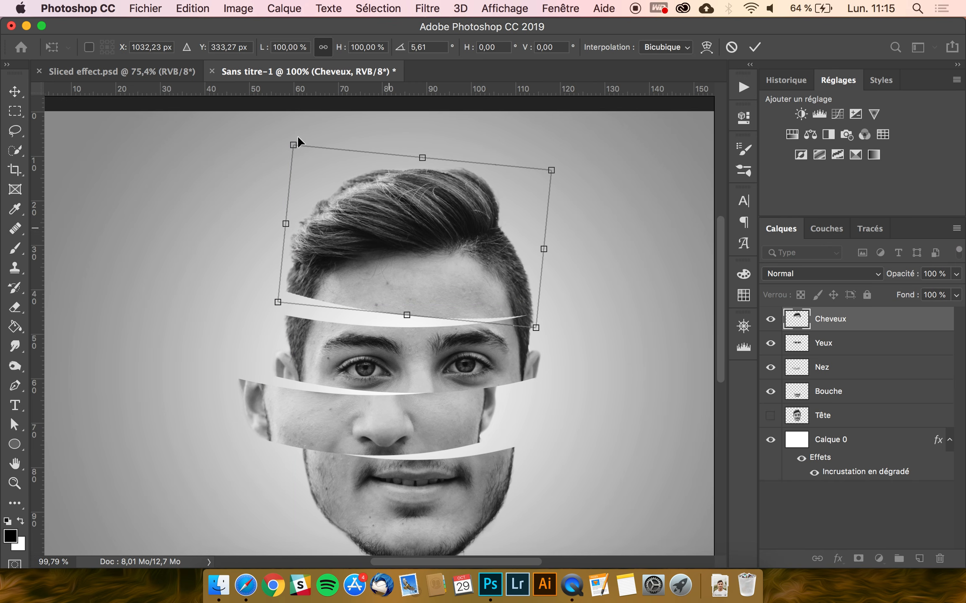
left_click_drag(279, 125, 279, 119)
key("Return")
Fine-tune the Cheveux slice's position in small steps so its right edge lines up with the Yeux slice
scroll(422, 241, "up", 5)
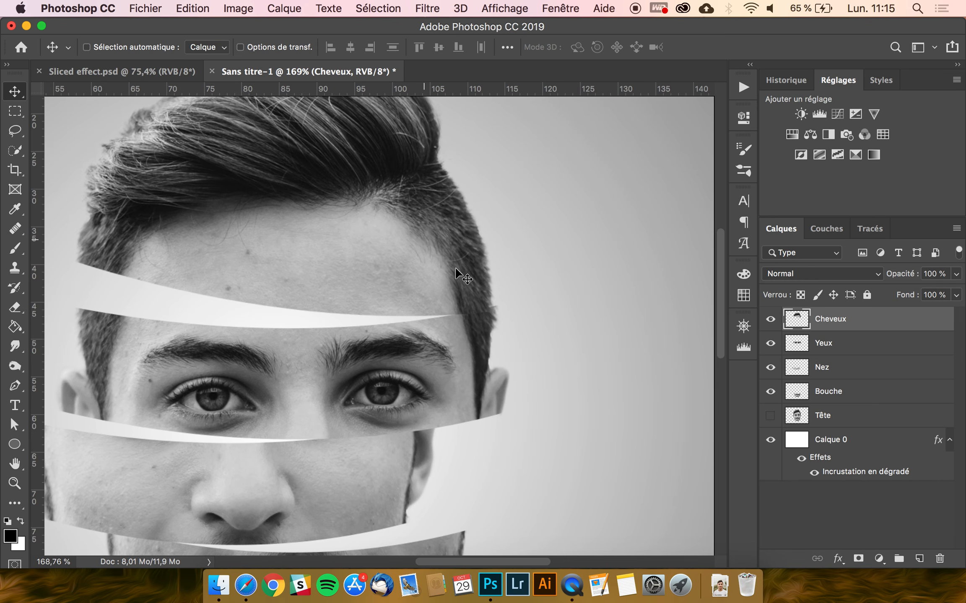
left_click_drag(457, 273, 459, 264)
key("Up")
key("Up")
key("Up")
key("Up")
key("Up")
key("Up")
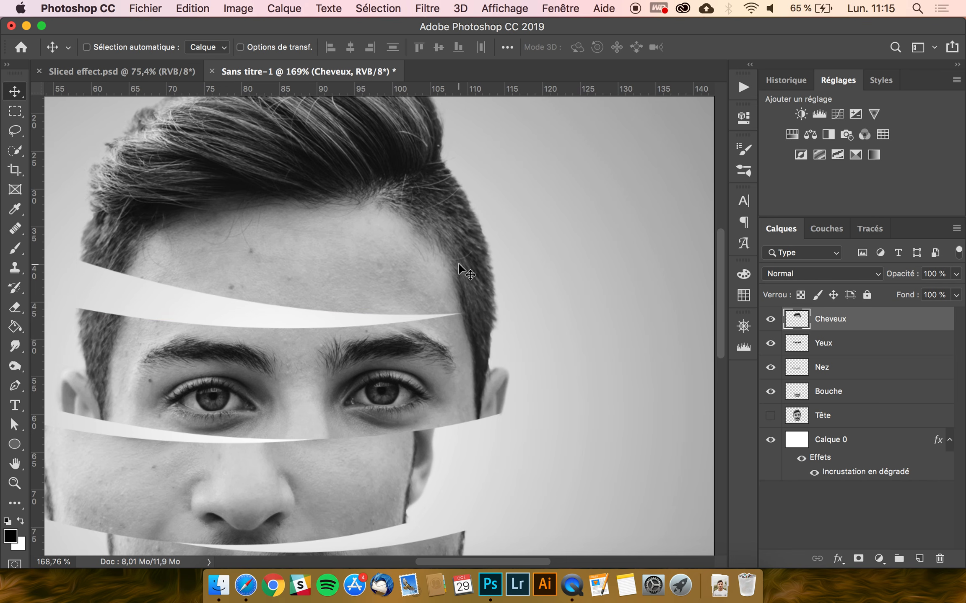
Hide the Cheveux, Yeux and Nez layers, keep Bouche shown, and select the Tête layer
scroll(458, 264, "down", 5)
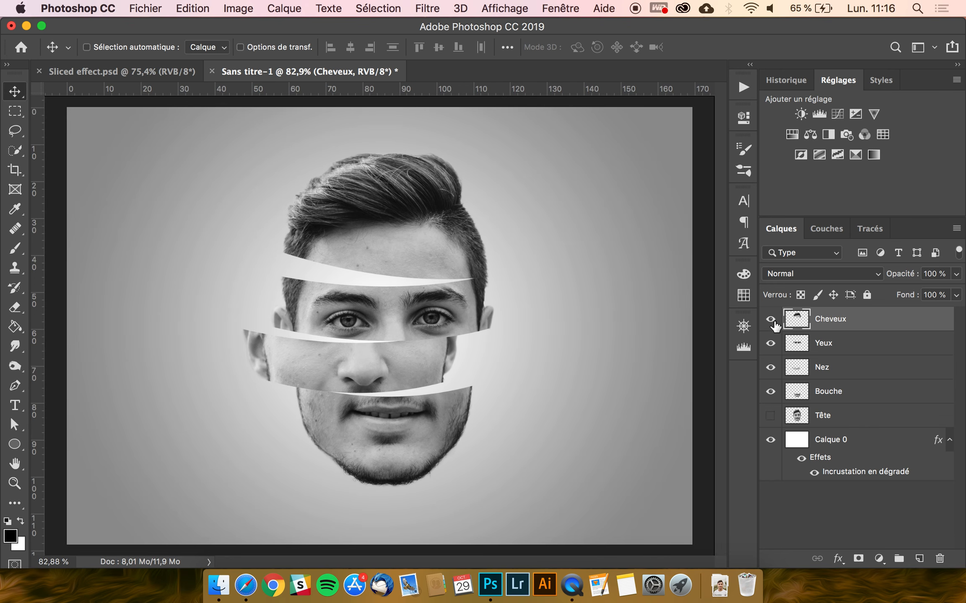
left_click(847, 396)
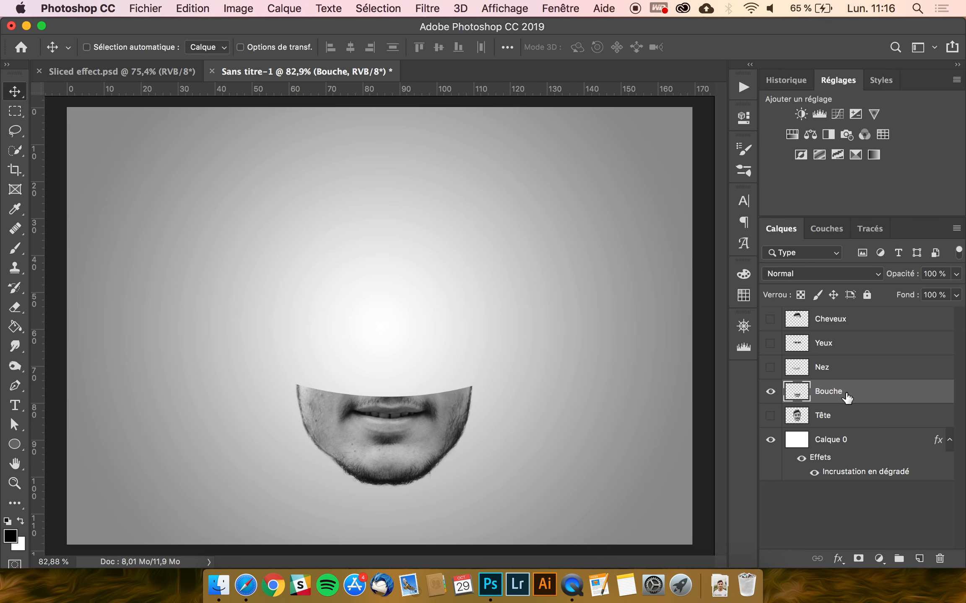
left_click(842, 417)
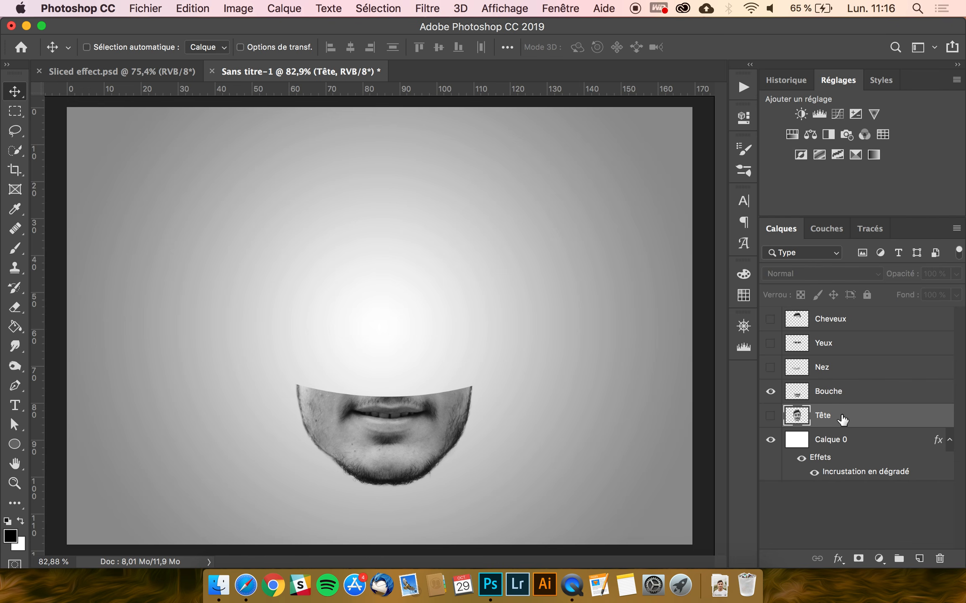
Draw an ellipse about 571 px wide and 64 px high just above the cut edge of the Bouche slice
left_click(15, 444)
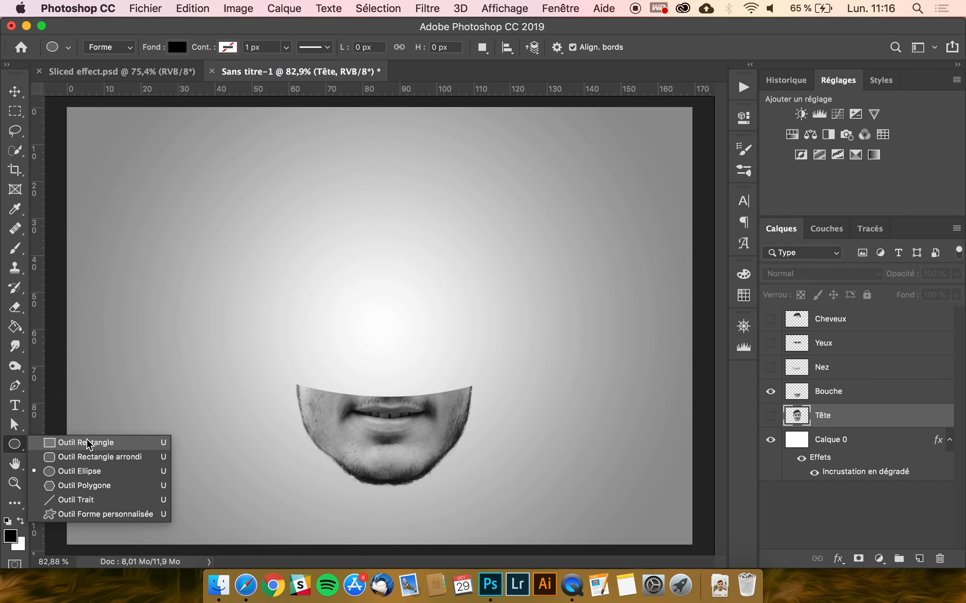
left_click(96, 471)
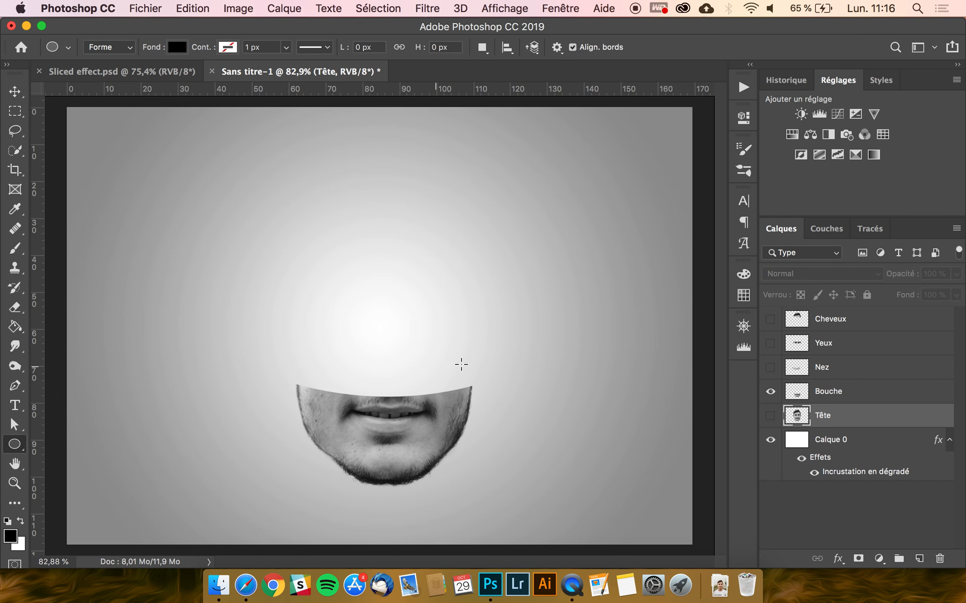
scroll(356, 410, "up", 5)
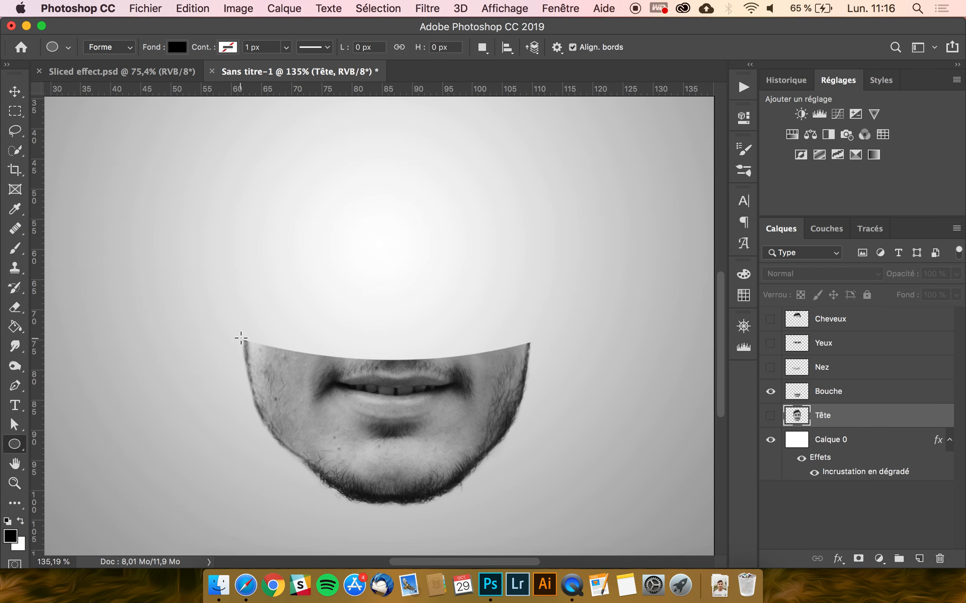
left_click_drag(242, 341, 532, 309)
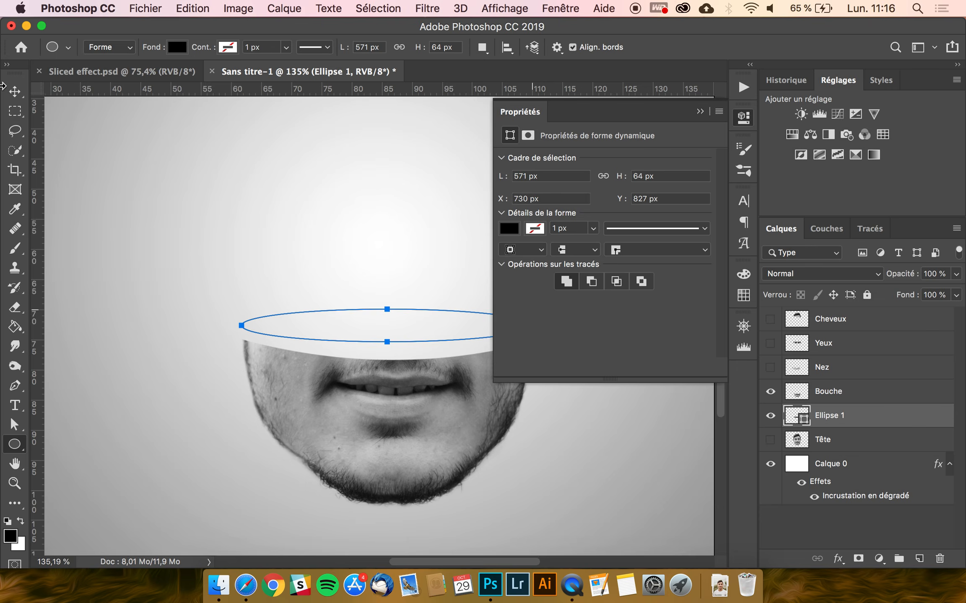
Move the black ellipse down so it meets the upper corners of the Bouche slice
left_click(14, 91)
left_click(415, 281)
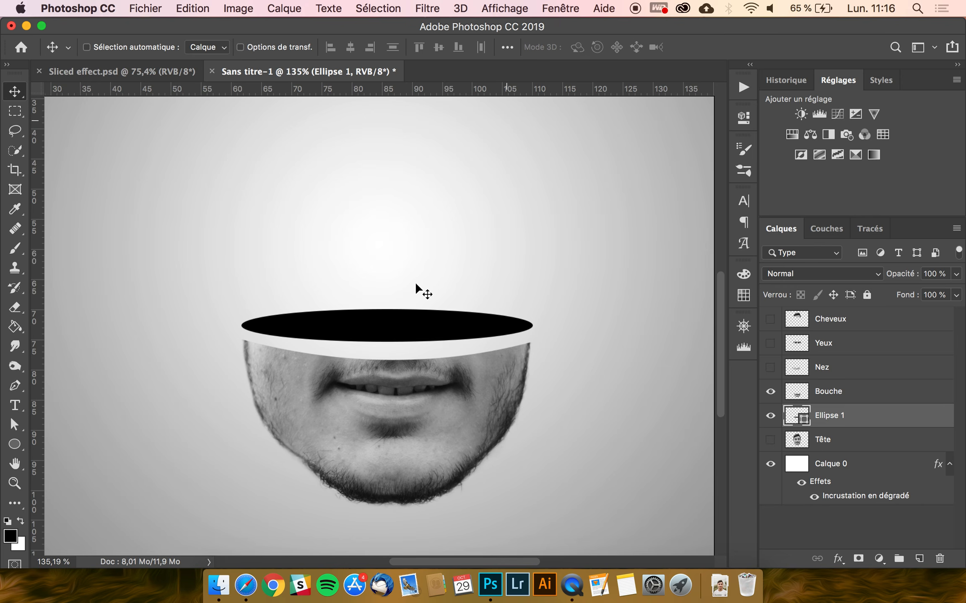
scroll(414, 281, "up", 3)
left_click_drag(416, 316, 417, 330)
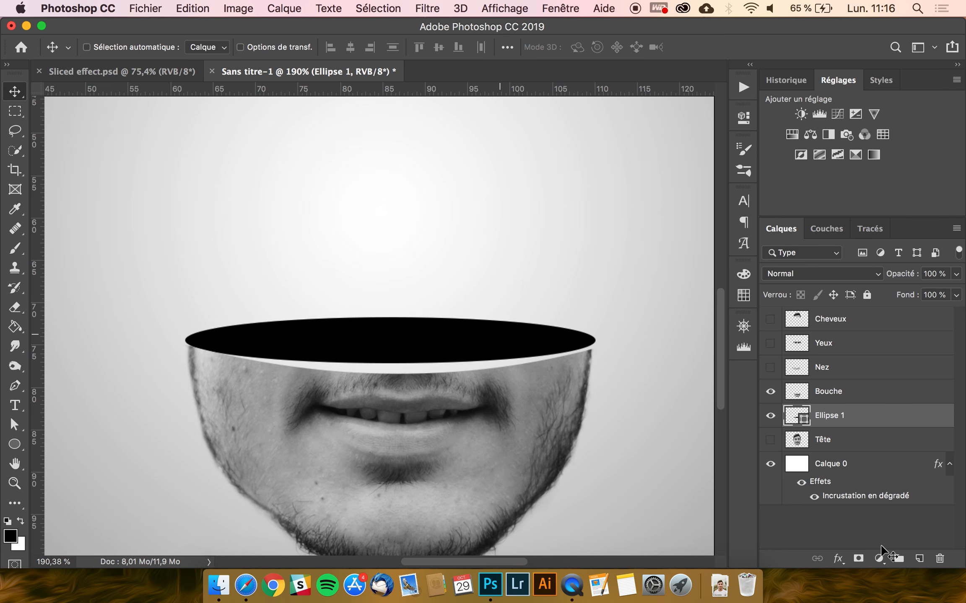
Add a gradient overlay to the Ellipse 1 layer and change the gradient's starting colour stop to bright blue
left_click(838, 559)
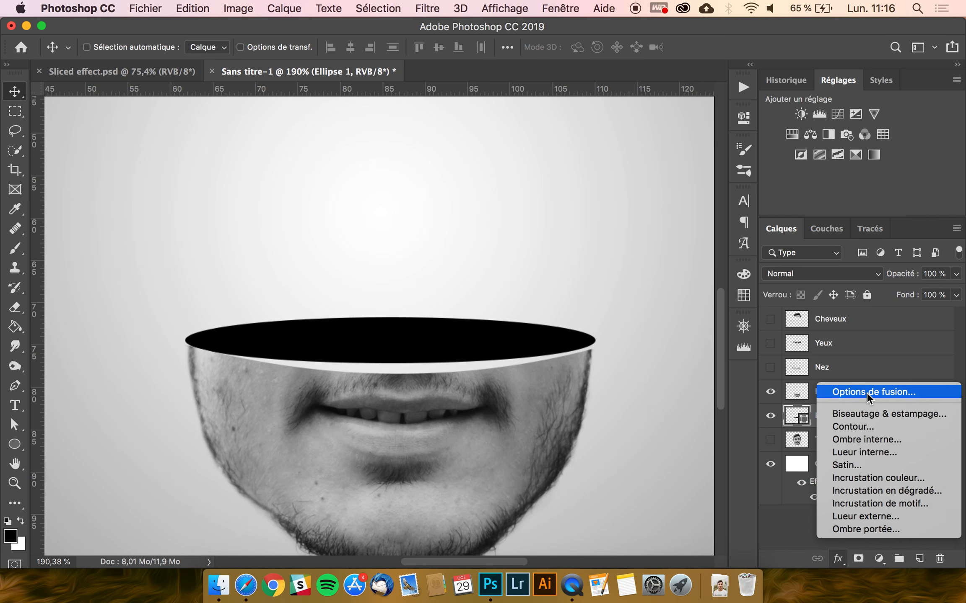
left_click(869, 491)
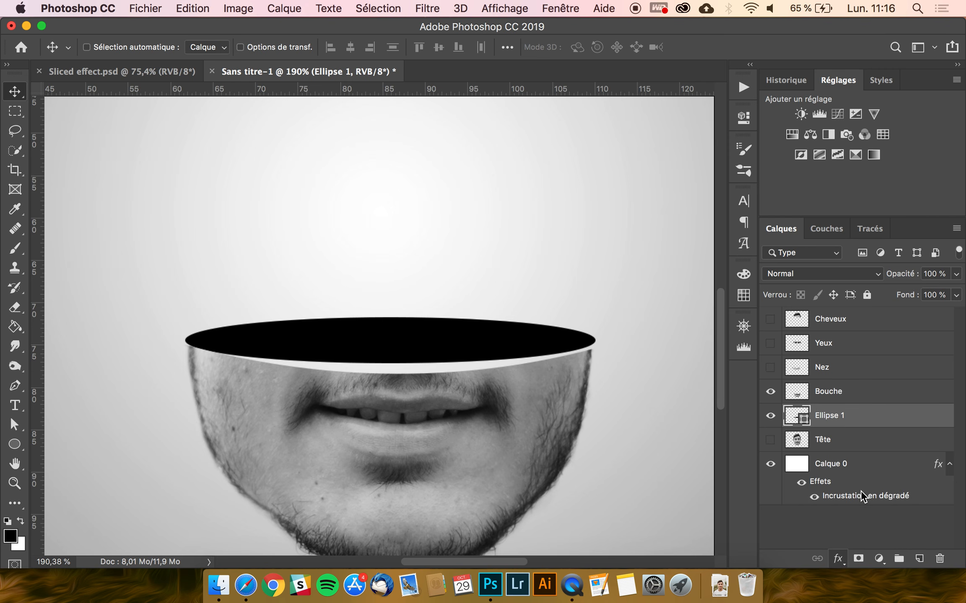
left_click_drag(331, 168, 492, 113)
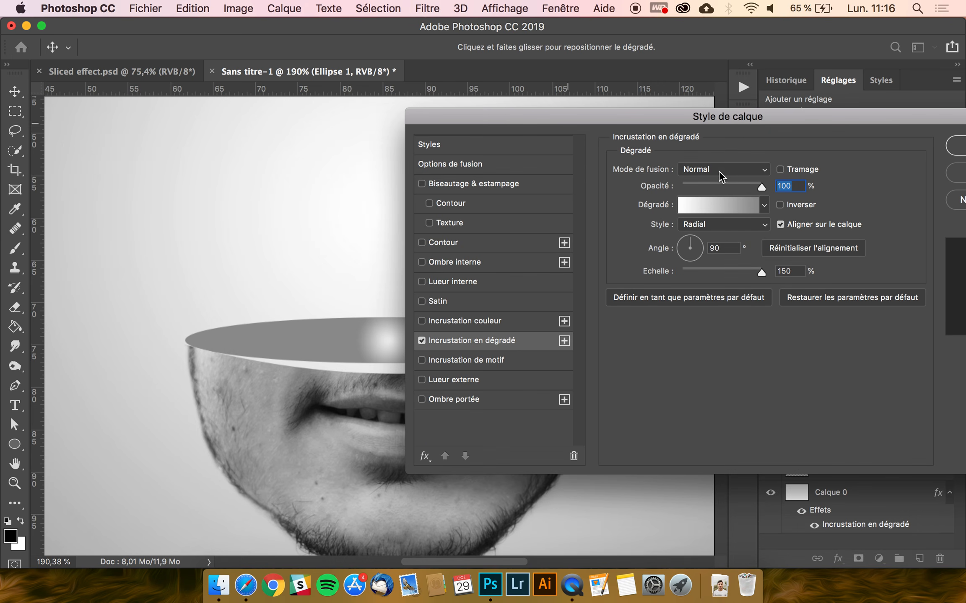
left_click(719, 206)
double_click(602, 375)
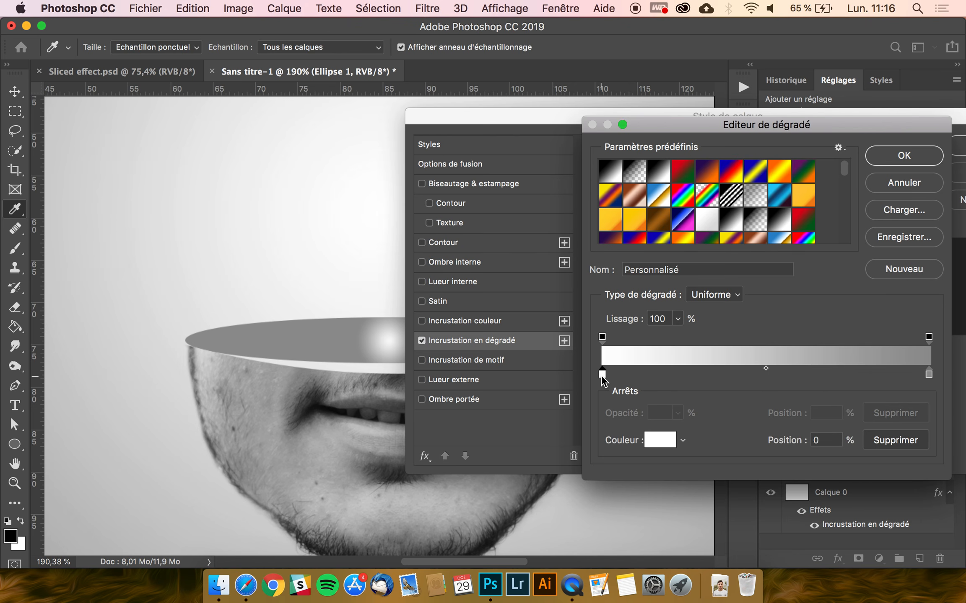
left_click_drag(687, 258, 722, 185)
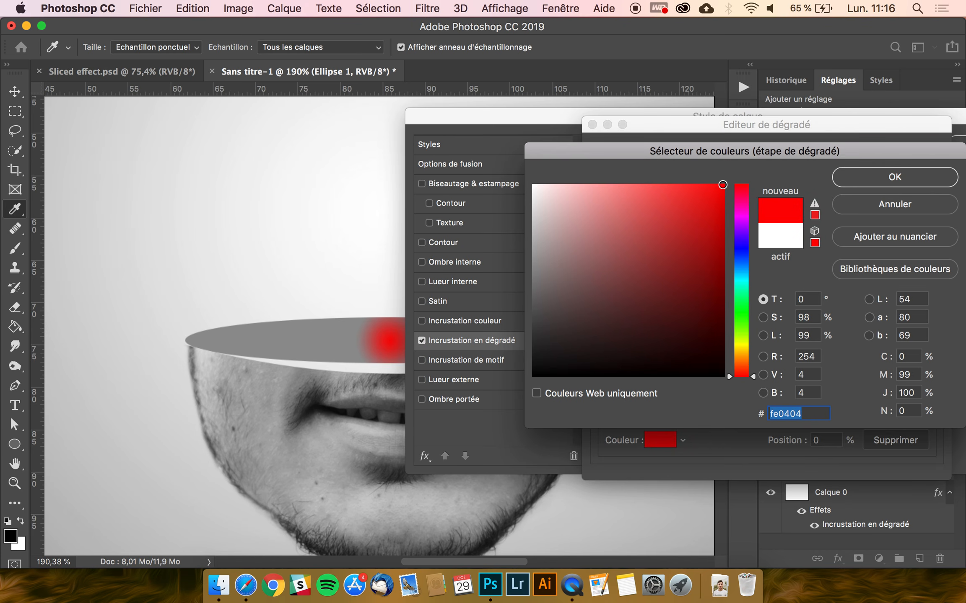
left_click(741, 270)
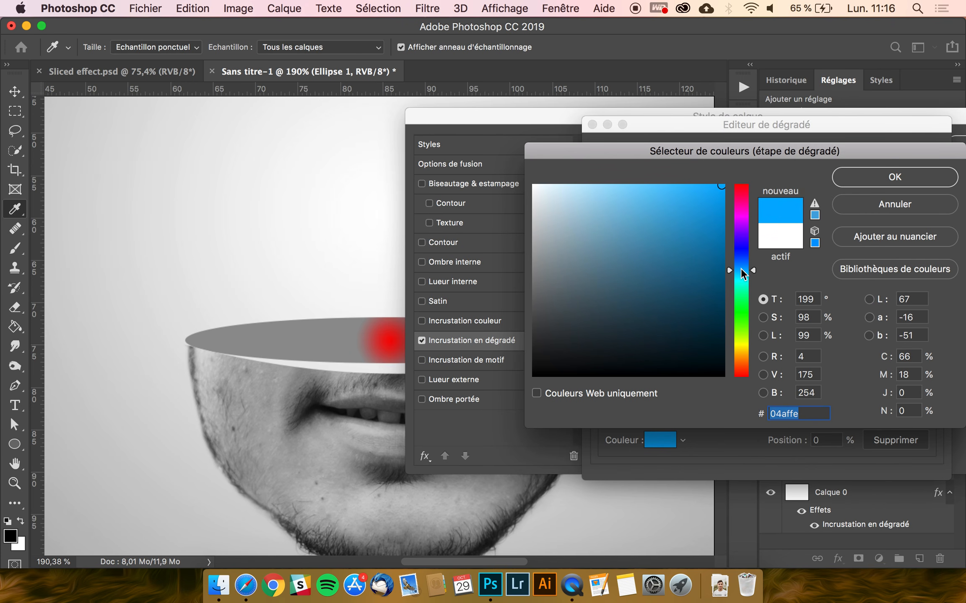
left_click(741, 269)
left_click(894, 178)
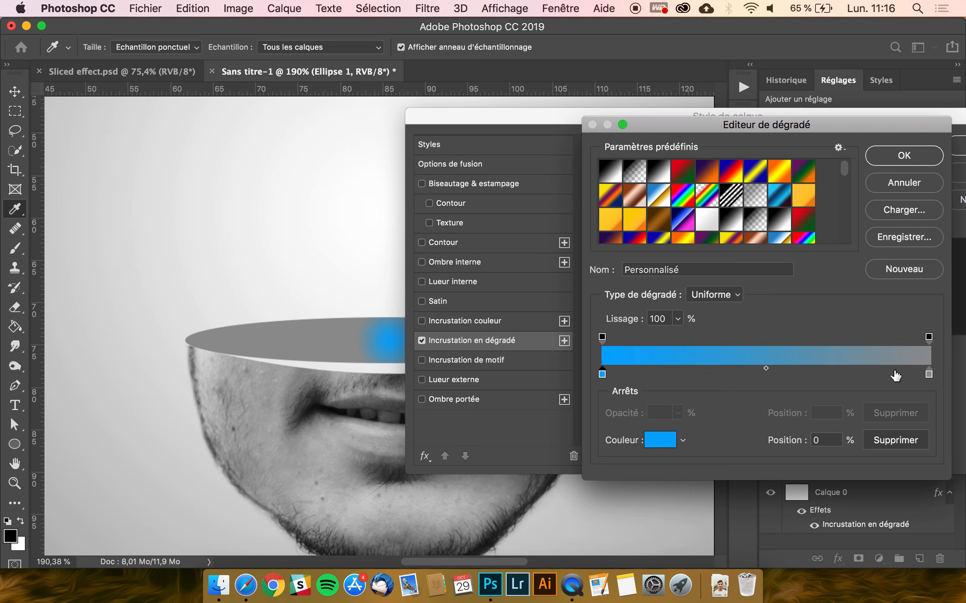
Change the gradient's end colour stop to the medium blue 1c56bf
double_click(929, 374)
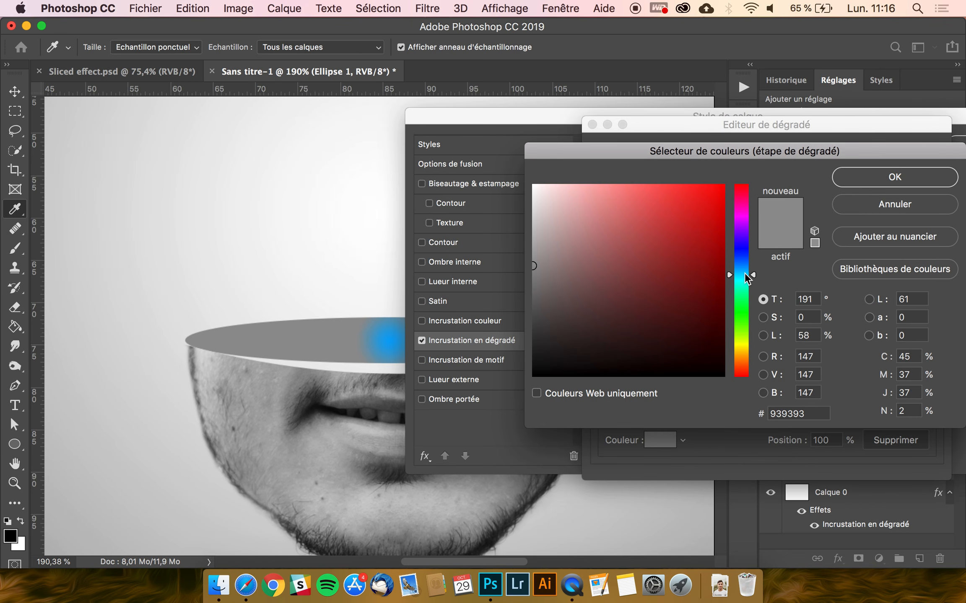
left_click(684, 283)
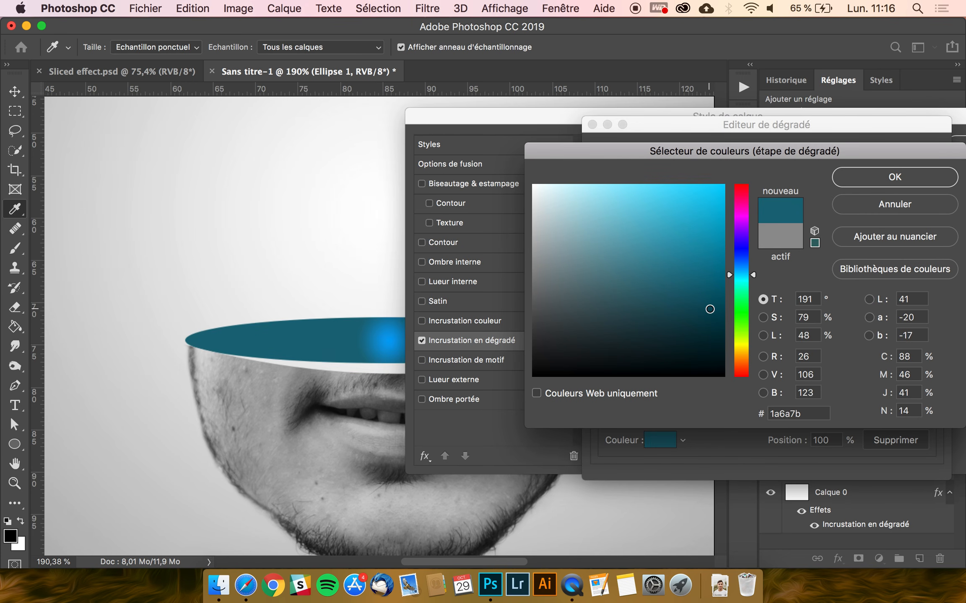
left_click_drag(709, 309, 709, 272)
left_click(741, 259)
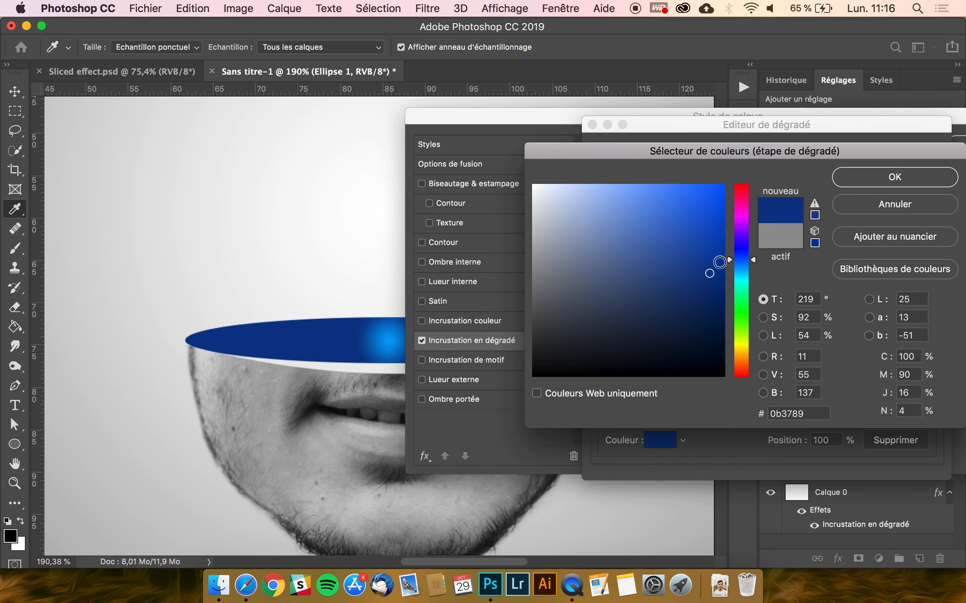
left_click(697, 231)
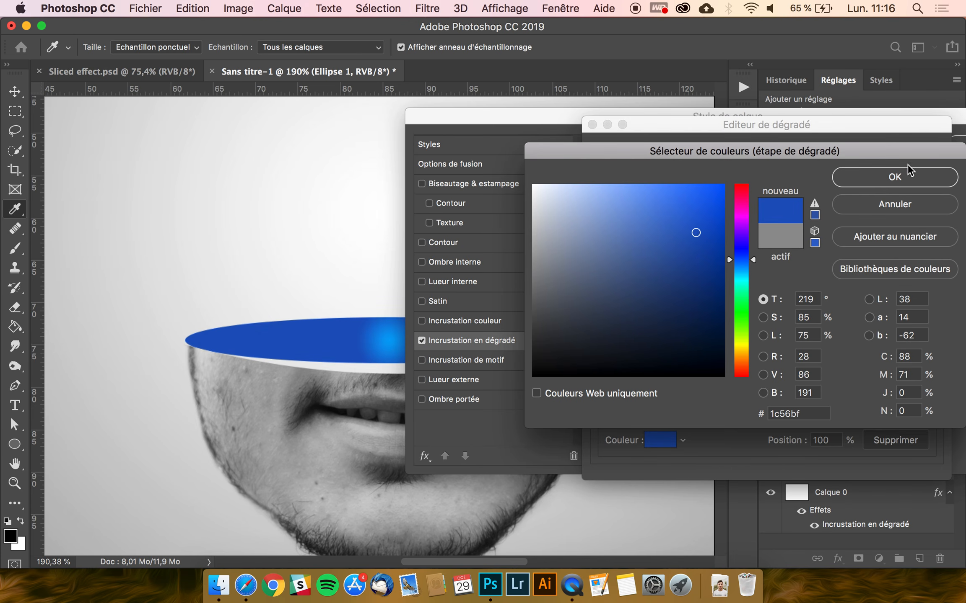
left_click(897, 172)
left_click(890, 162)
Set the gradient overlay's style to Linéaire and reverse its direction
left_click(719, 227)
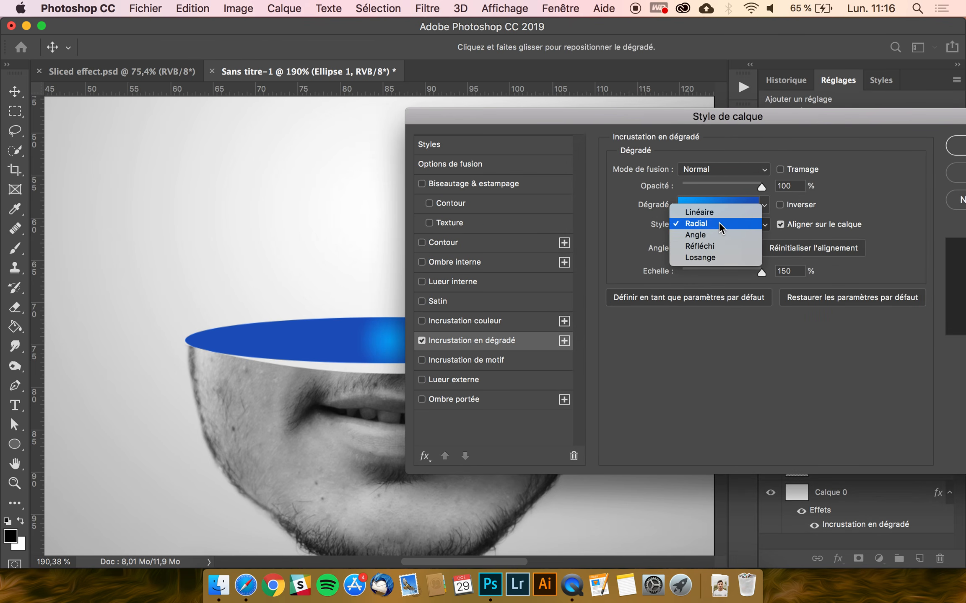
left_click(714, 213)
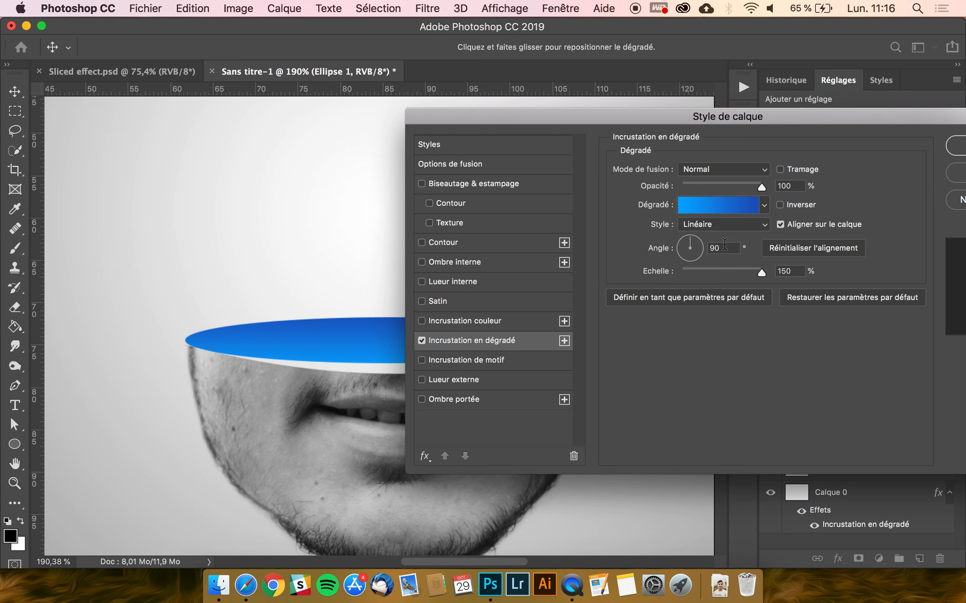
left_click(780, 205)
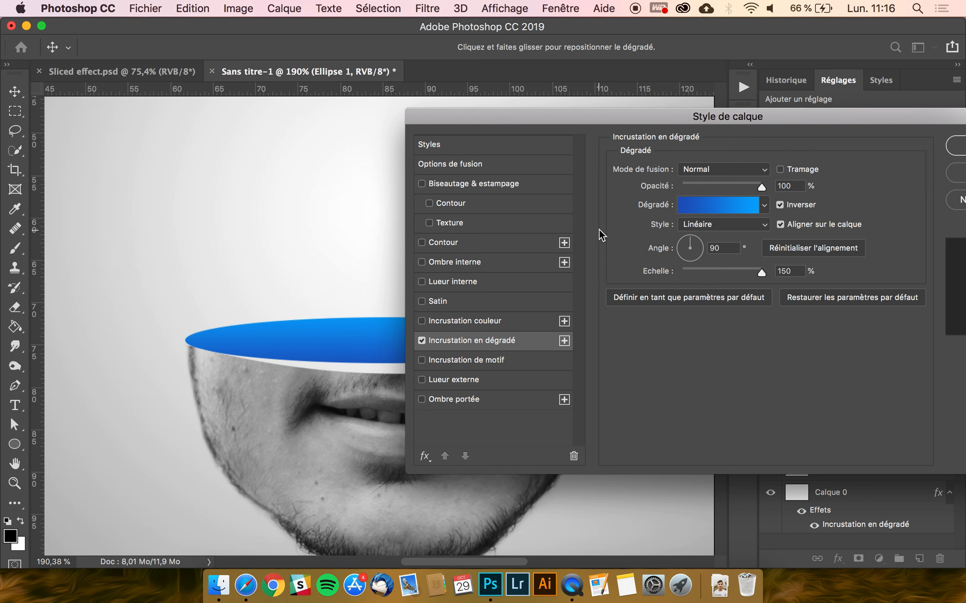
Darken the gradient's end colour stop to about 0a378b and apply the layer style to the ellipse
left_click(728, 207)
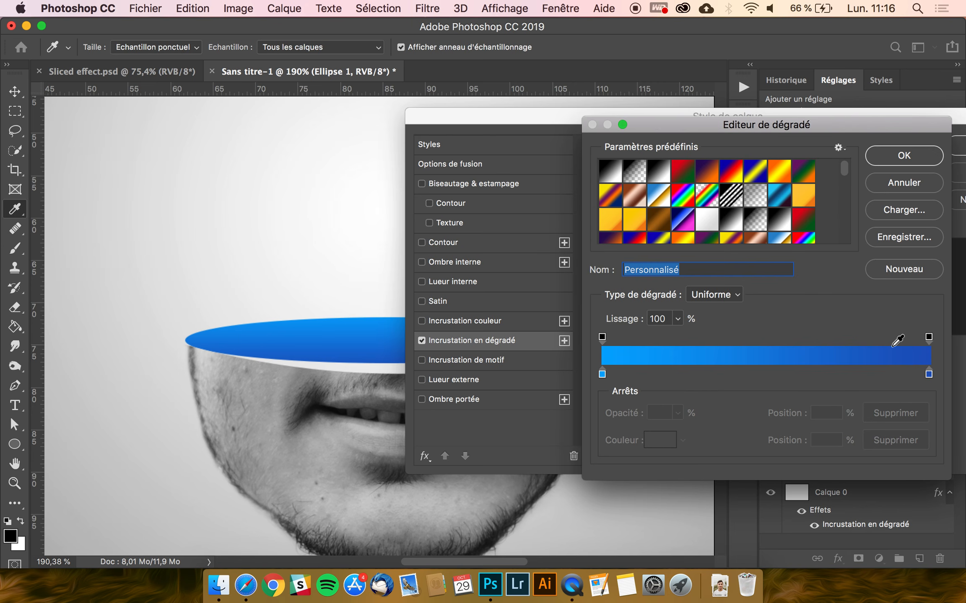
double_click(929, 374)
left_click(711, 271)
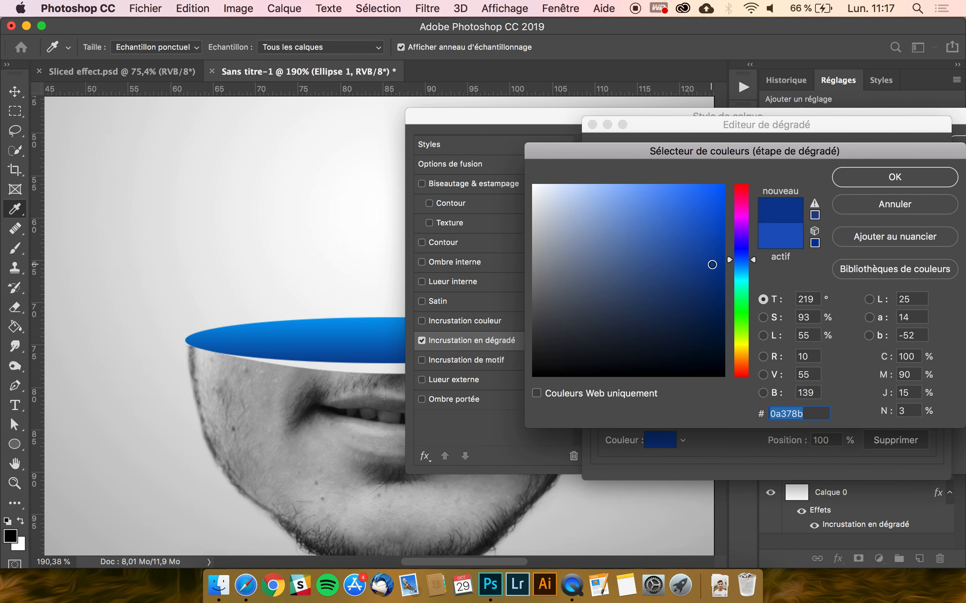
left_click(711, 263)
key("Return")
key("Return")
key("Return")
key("v")
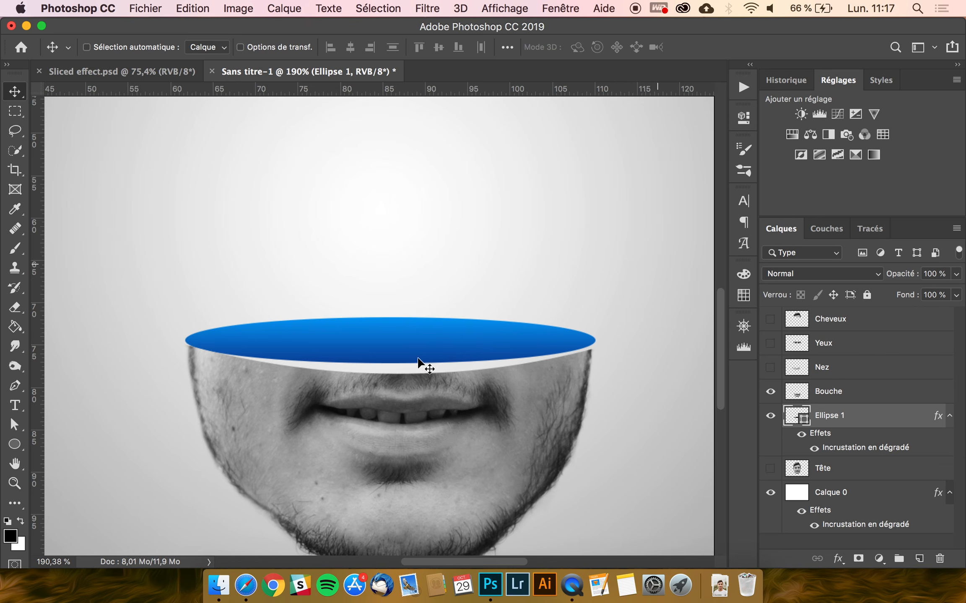
Move the ellipse's left anchor point onto the left corner of the Bouche slice, converting the live shape to a regular path
scroll(409, 361, "down", 3)
scroll(409, 361, "up", 3)
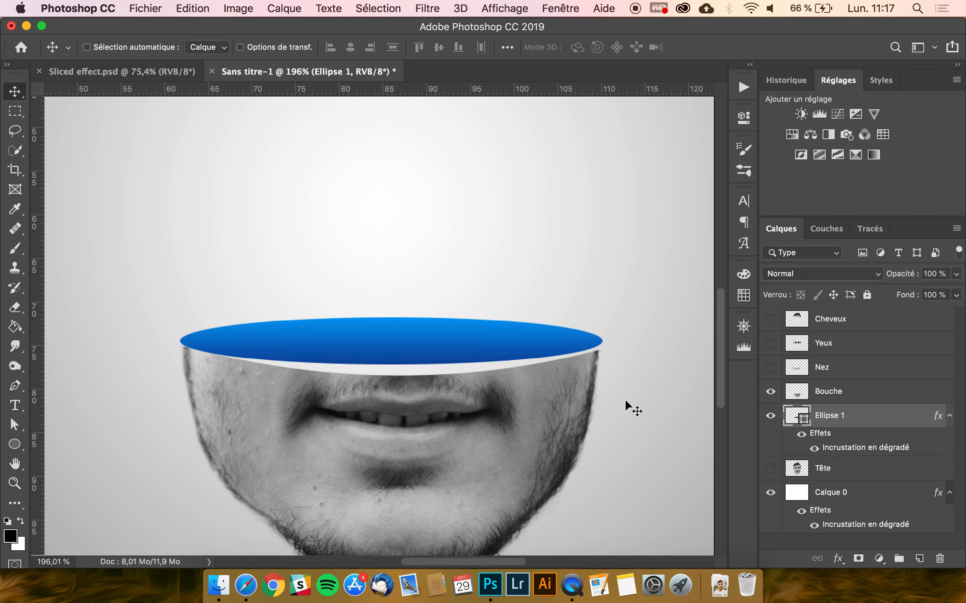
scroll(428, 384, "up", 3)
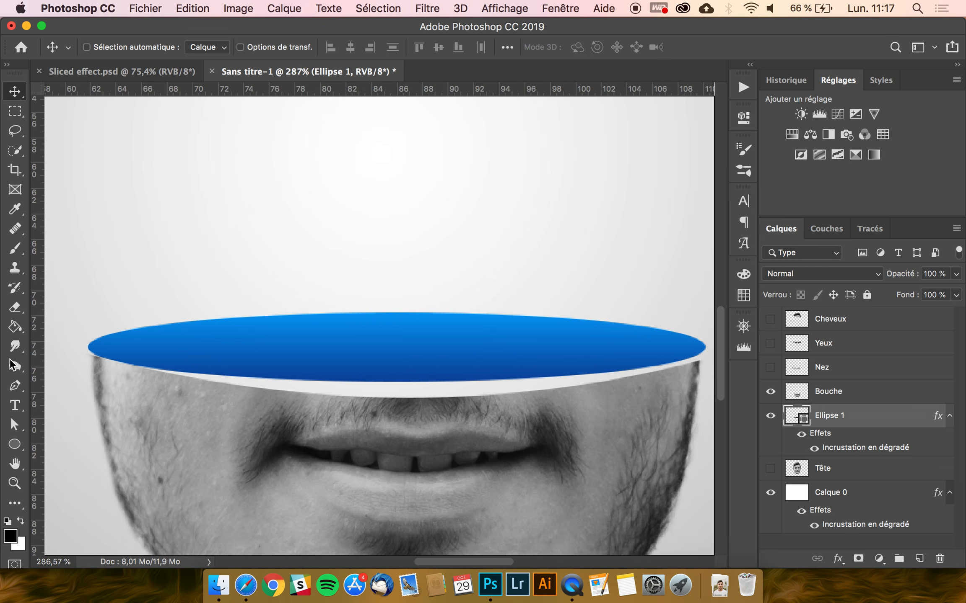
left_click(15, 429)
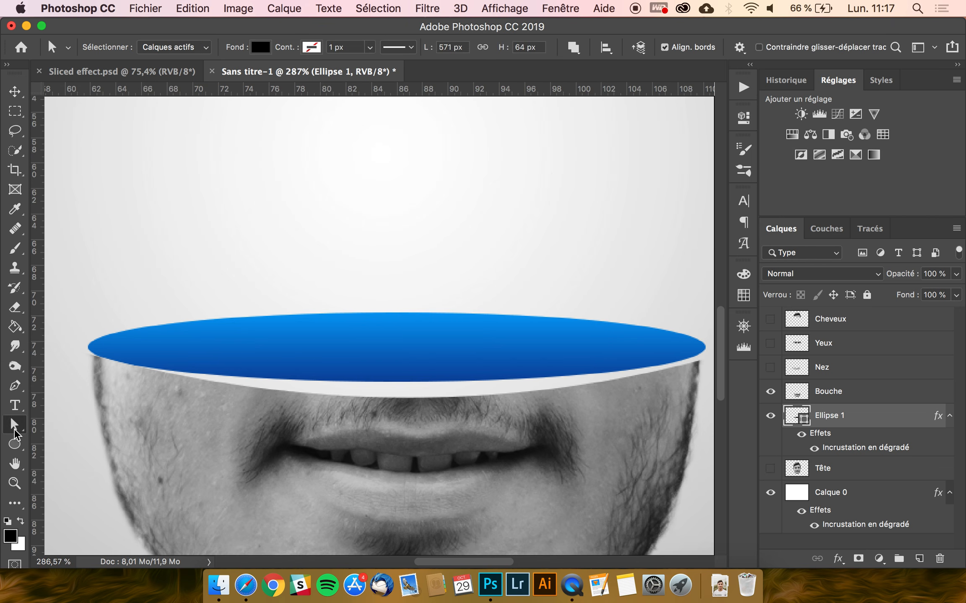
left_click_drag(15, 432, 81, 430)
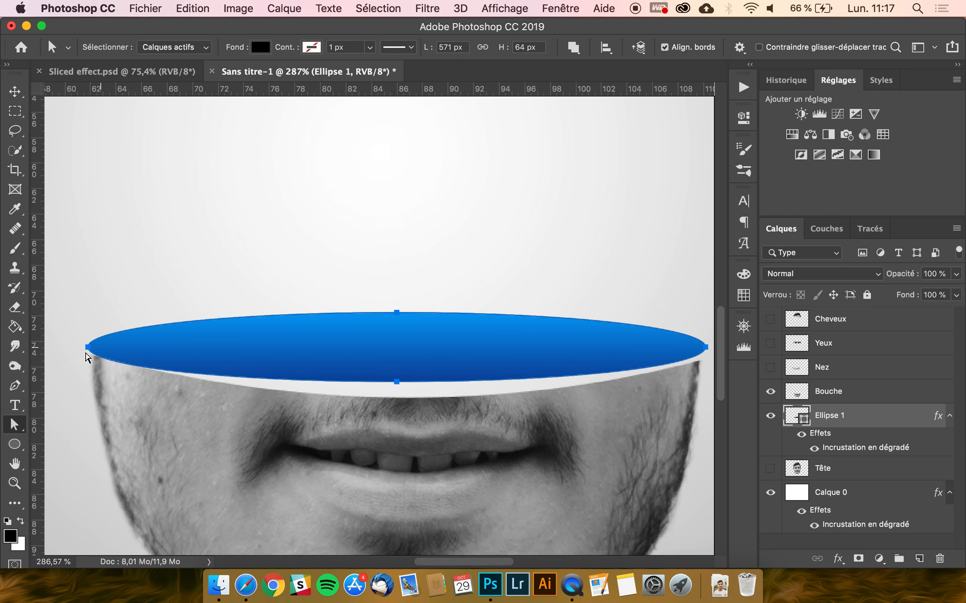
left_click(86, 348)
scroll(86, 350, "up", 1)
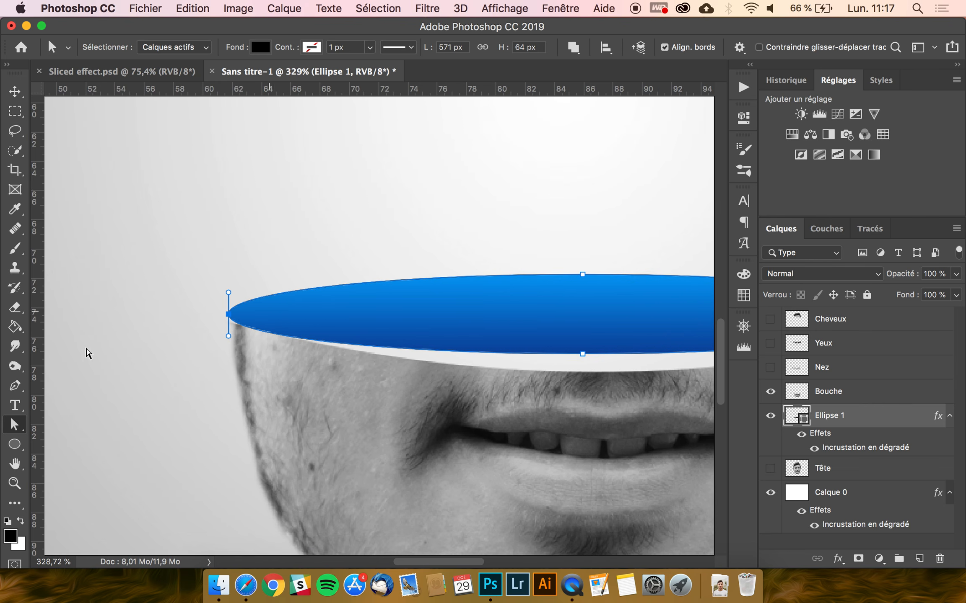
left_click_drag(227, 319, 232, 324)
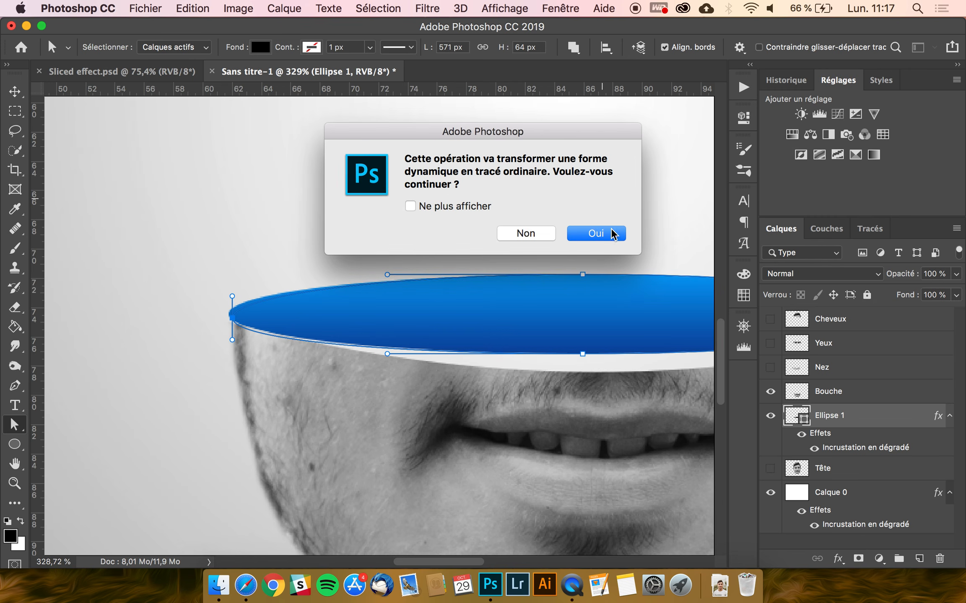
left_click(612, 234)
Pull the ellipse's lower anchor point down behind the mouth slice to close the gap, and fit its right anchor to the slice's right corner
scroll(549, 355, "right", 5)
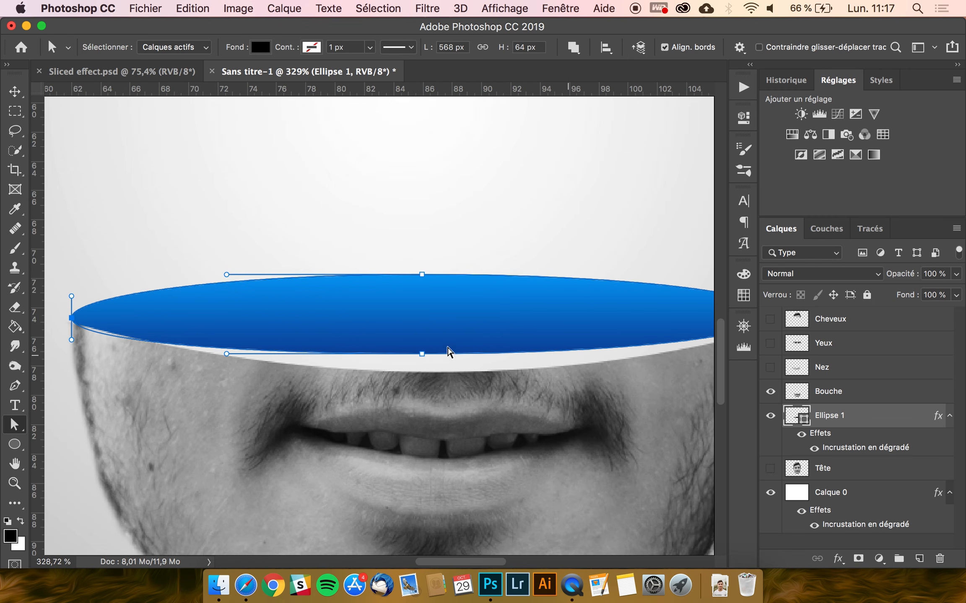
left_click_drag(422, 355, 427, 379)
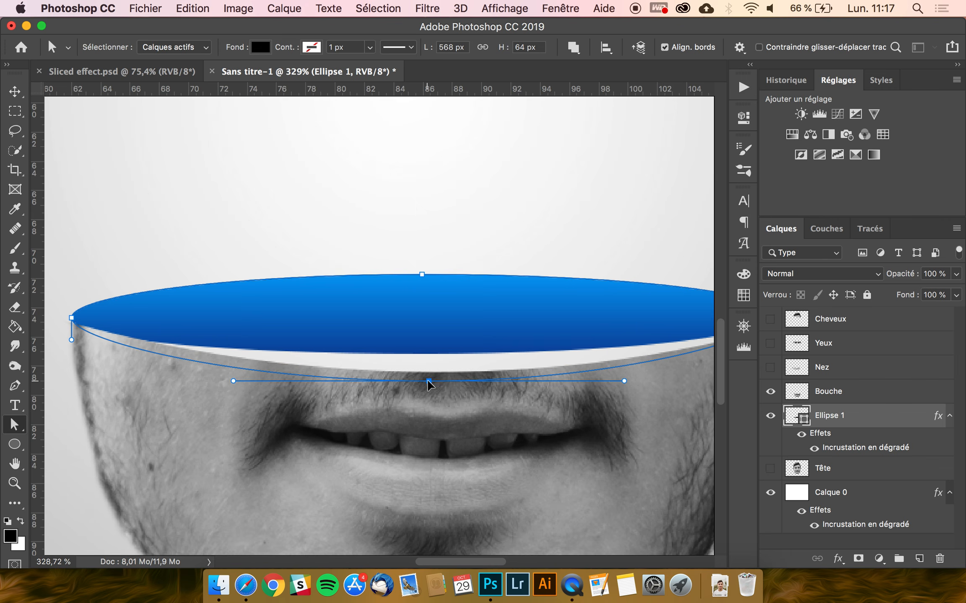
scroll(429, 379, "right", 7)
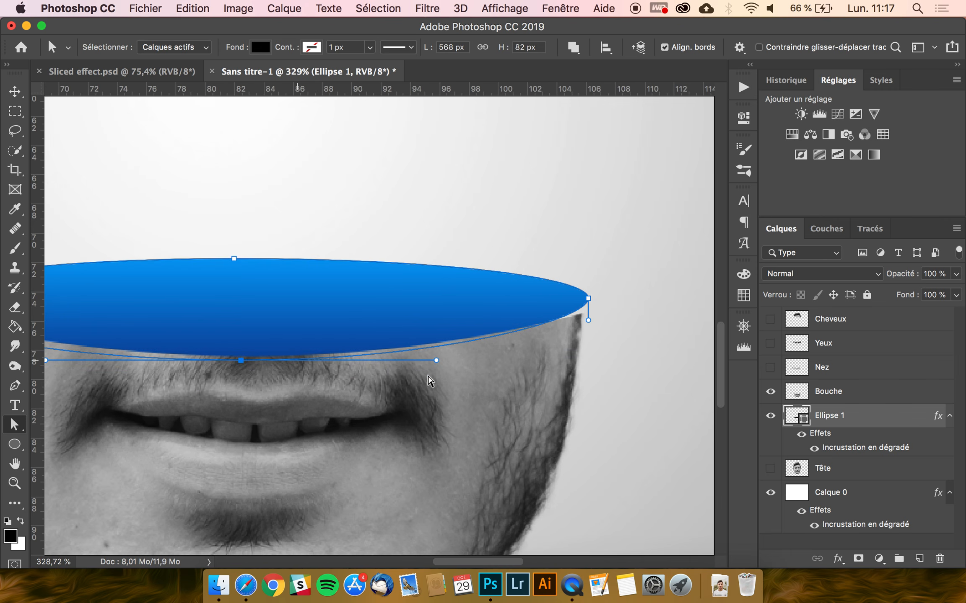
scroll(570, 334, "up", 5)
scroll(570, 334, "right", 2)
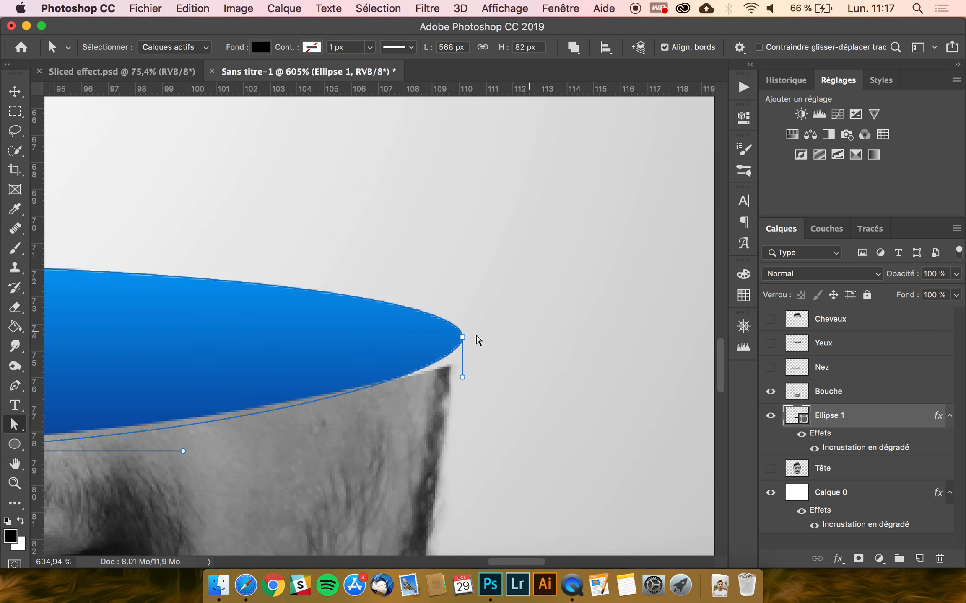
left_click_drag(461, 338, 453, 355)
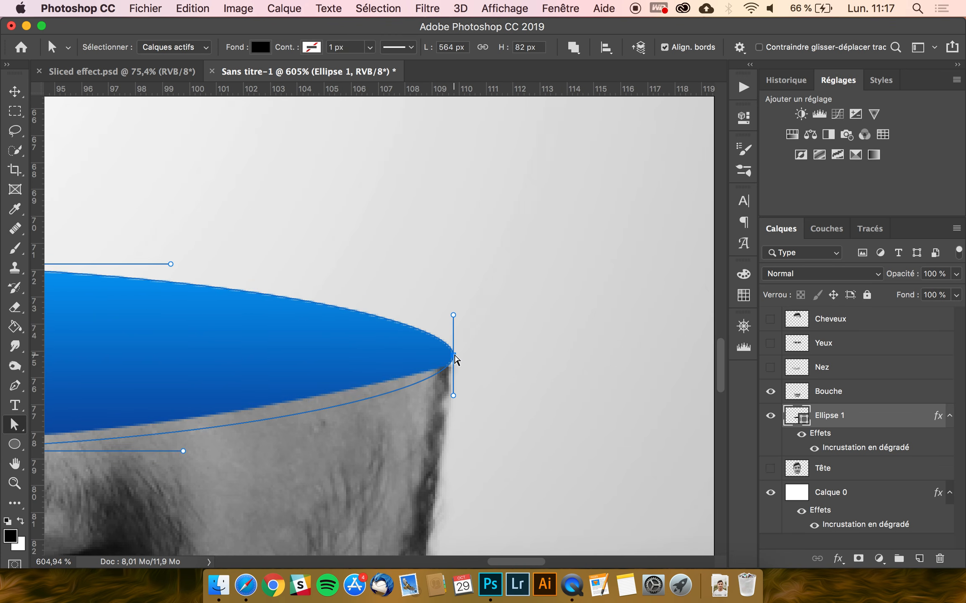
left_click(503, 402)
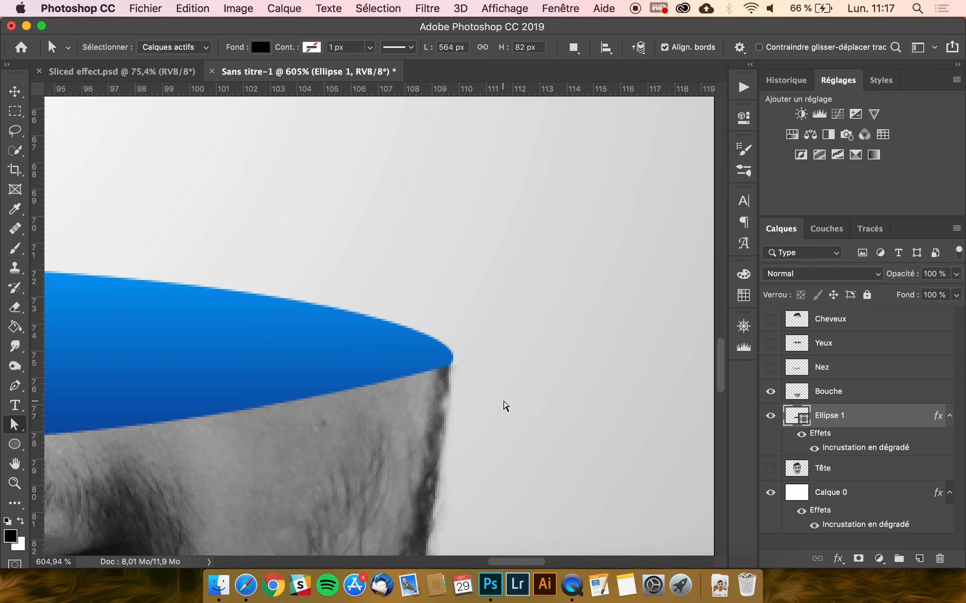
Shift the ellipse's left anchor point slightly outward and reshape the lower-left curve handles to follow the cut edge of the Bouche slice
scroll(330, 427, "down", 6)
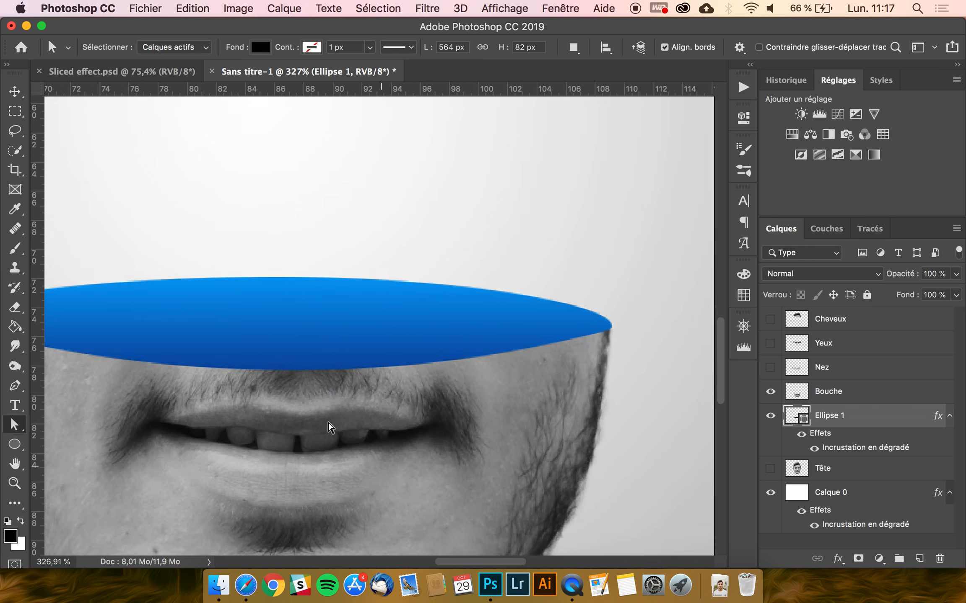
scroll(330, 427, "down", 3)
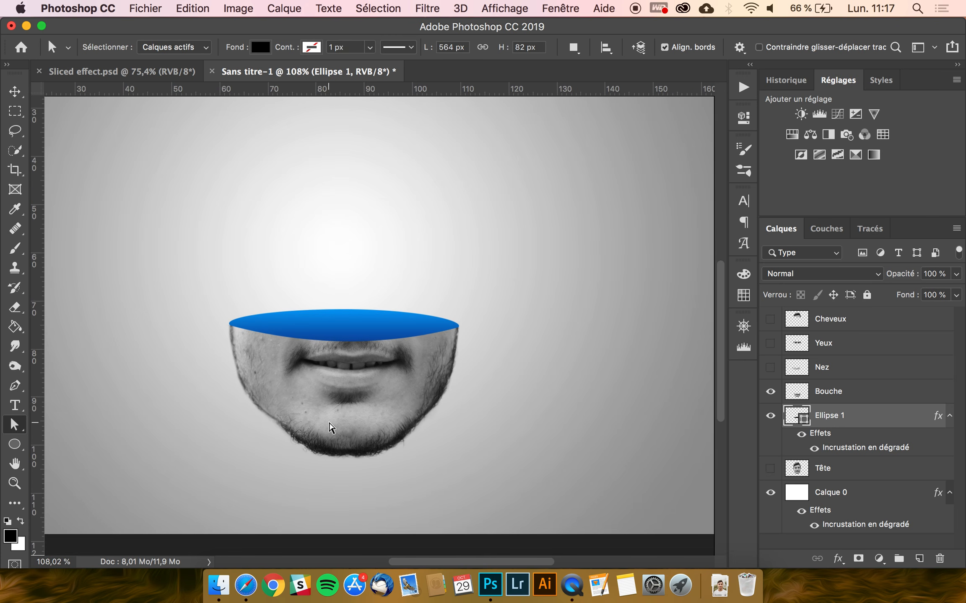
scroll(330, 427, "up", 4)
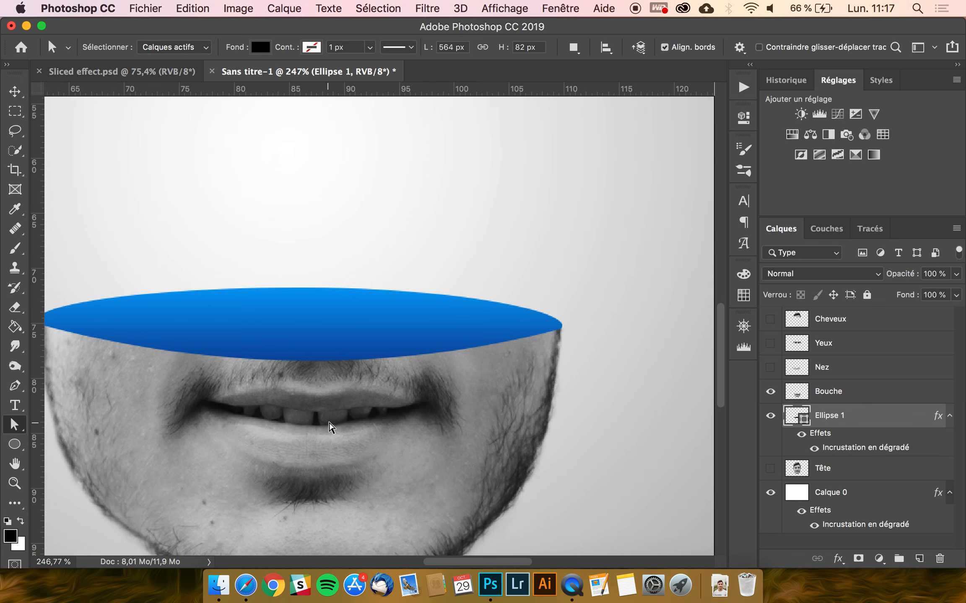
scroll(237, 367, "up", 3)
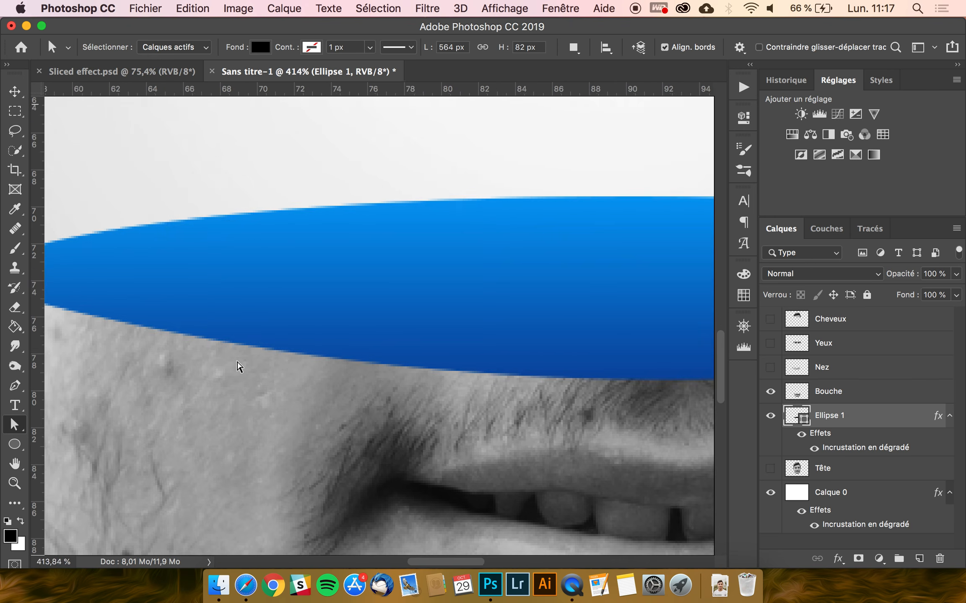
left_click_drag(147, 297, 140, 298)
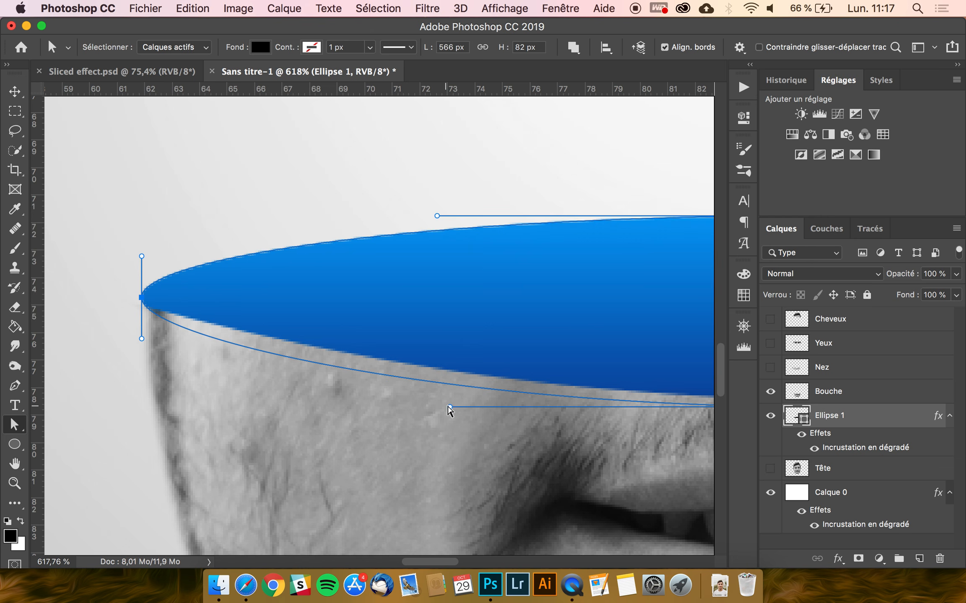
left_click_drag(450, 407, 451, 387)
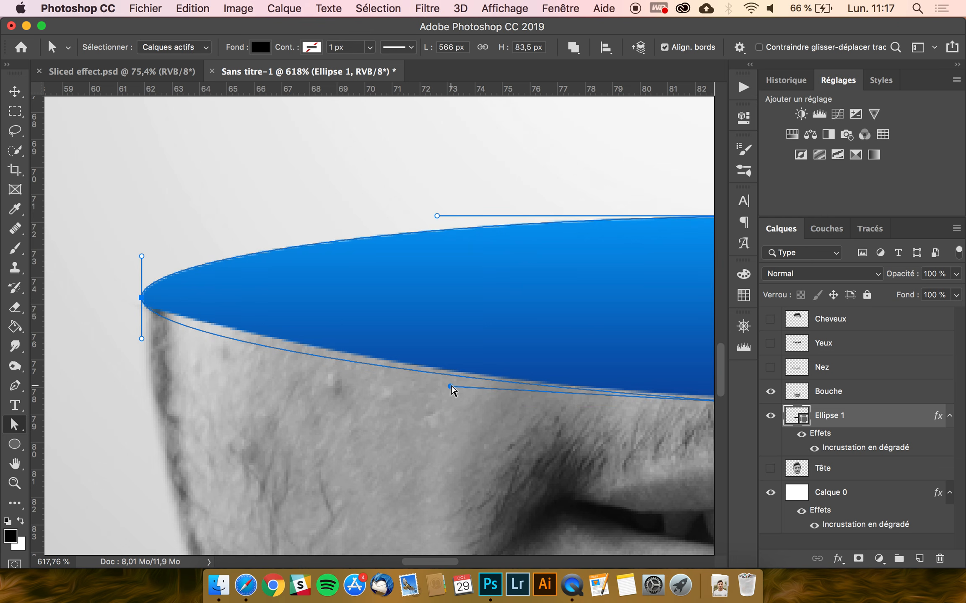
left_click_drag(147, 334, 147, 328)
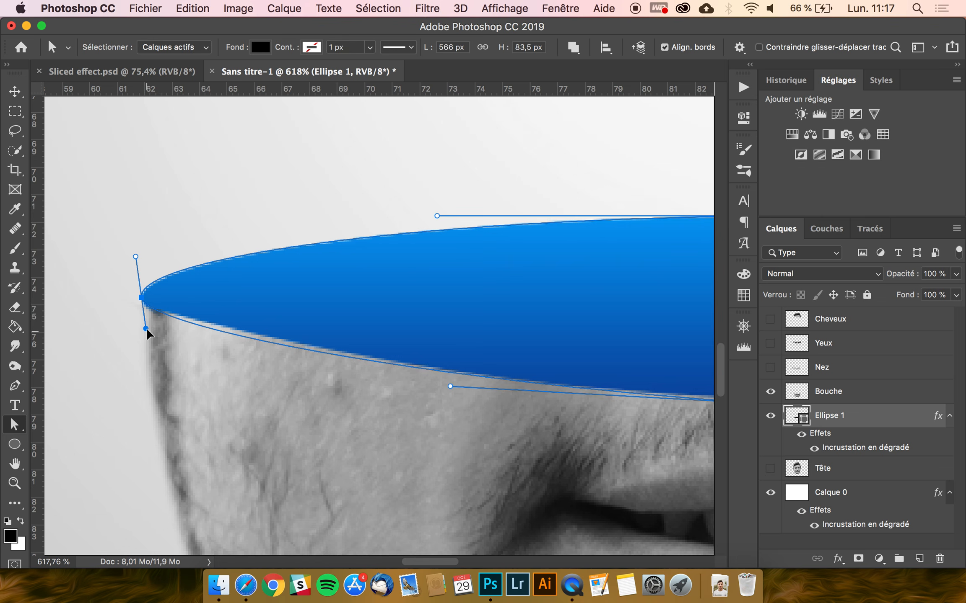
left_click(142, 378)
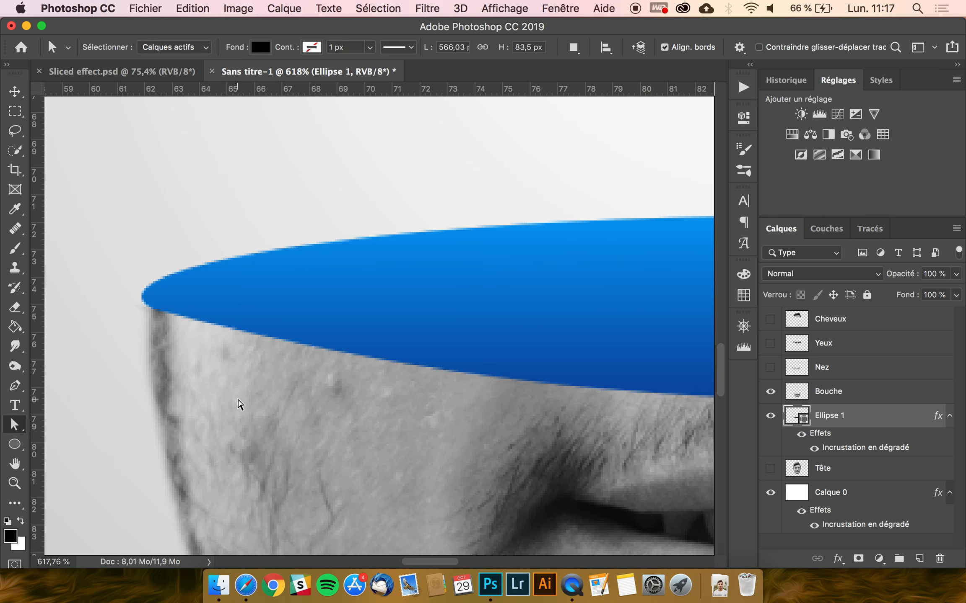
Nudge the ellipse's left anchor point slightly inward and down onto the left corner of the mouth slice
scroll(238, 405, "down", 3)
scroll(237, 404, "up", 6)
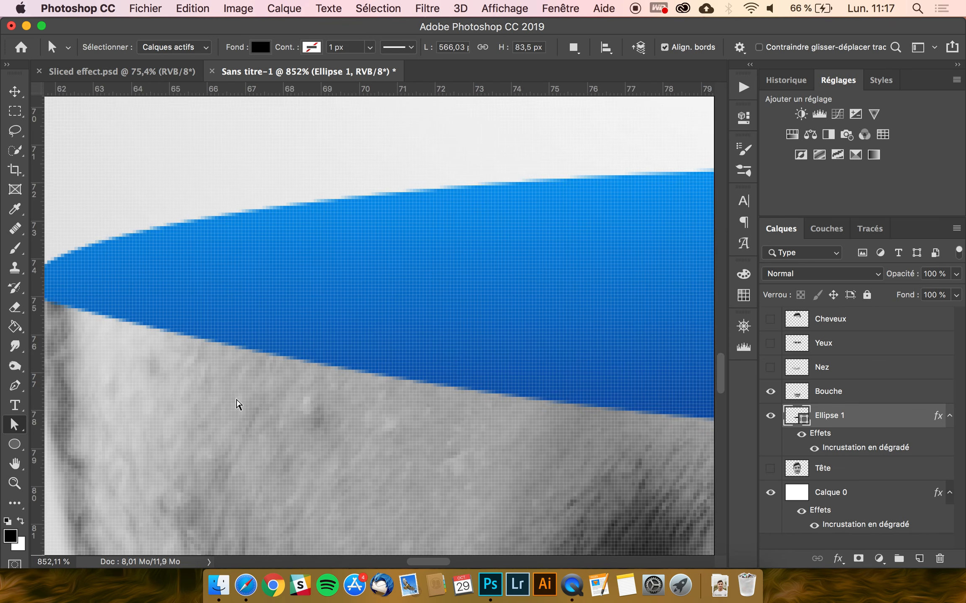
scroll(238, 405, "left", 5)
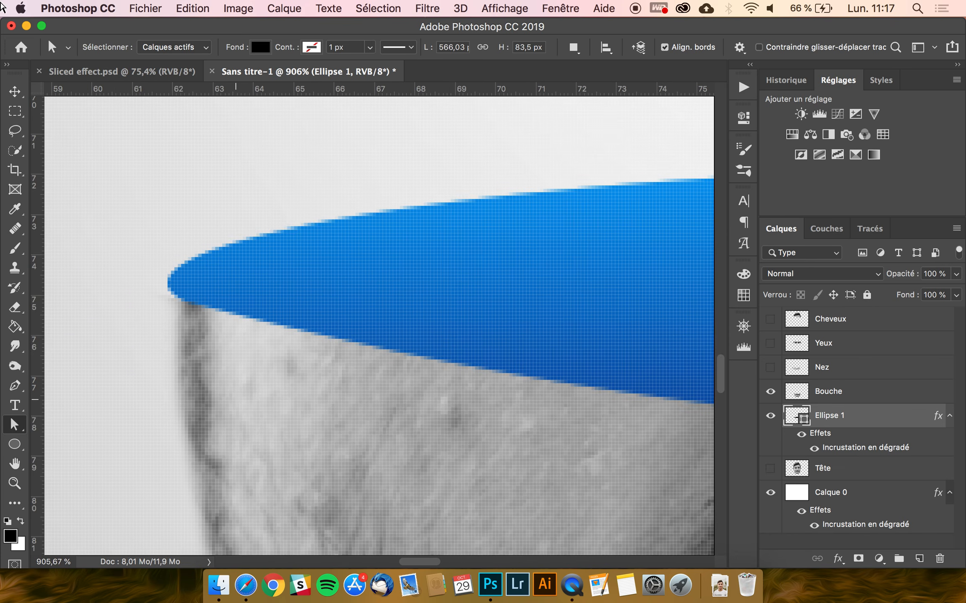
left_click(168, 285)
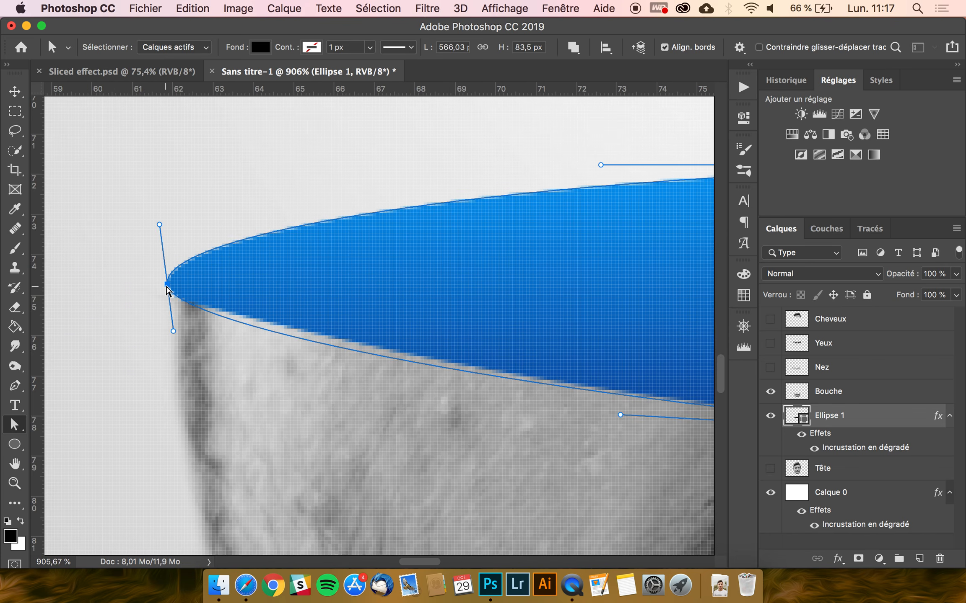
left_click_drag(171, 284, 172, 288)
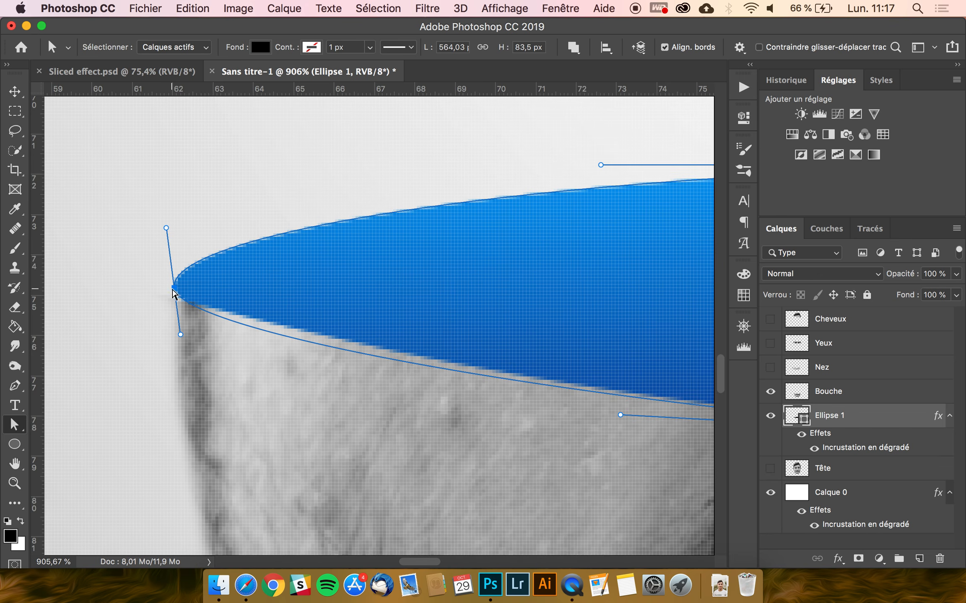
left_click(228, 380)
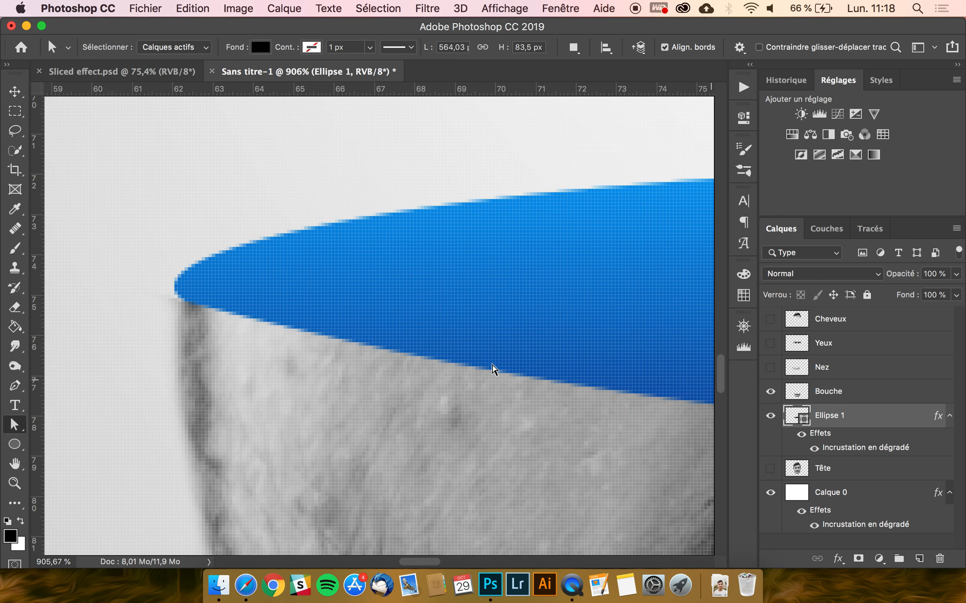
left_click(216, 312)
left_click(173, 291)
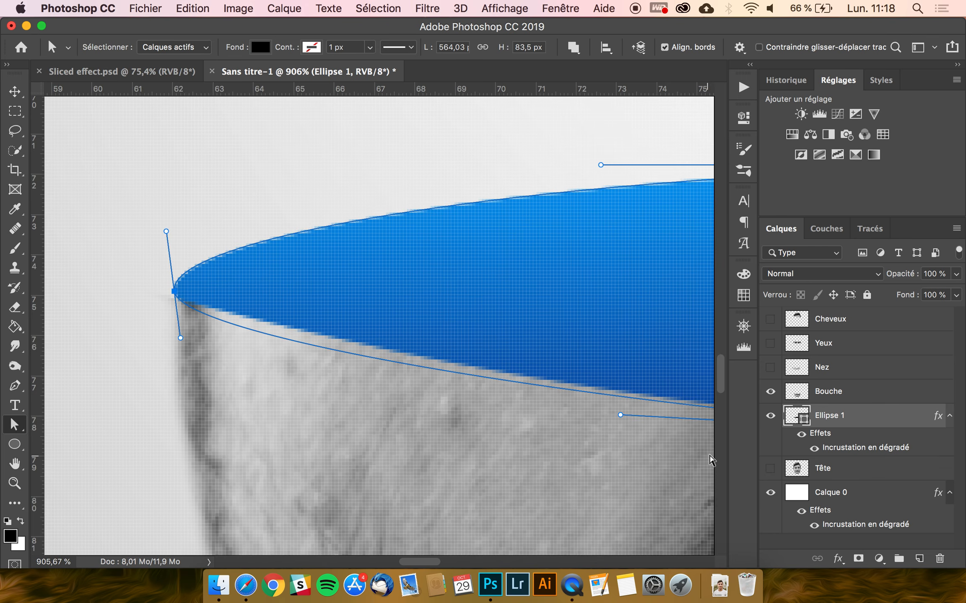
Erase the stray fringe pixels at the left corner of the Bouche layer with an 8 px Arrondi flou eraser
left_click(820, 385)
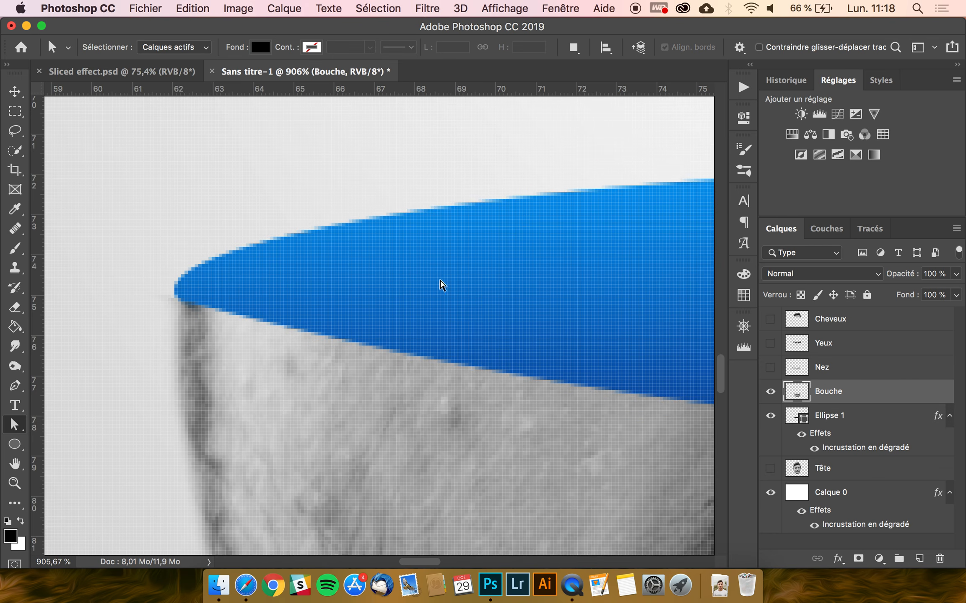
key("e")
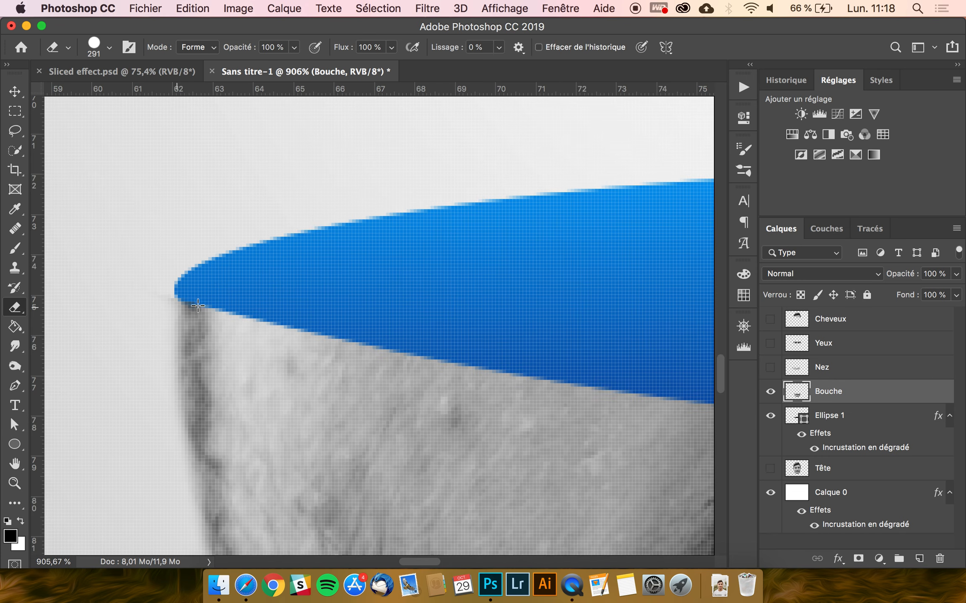
left_click(108, 48)
left_click(85, 211)
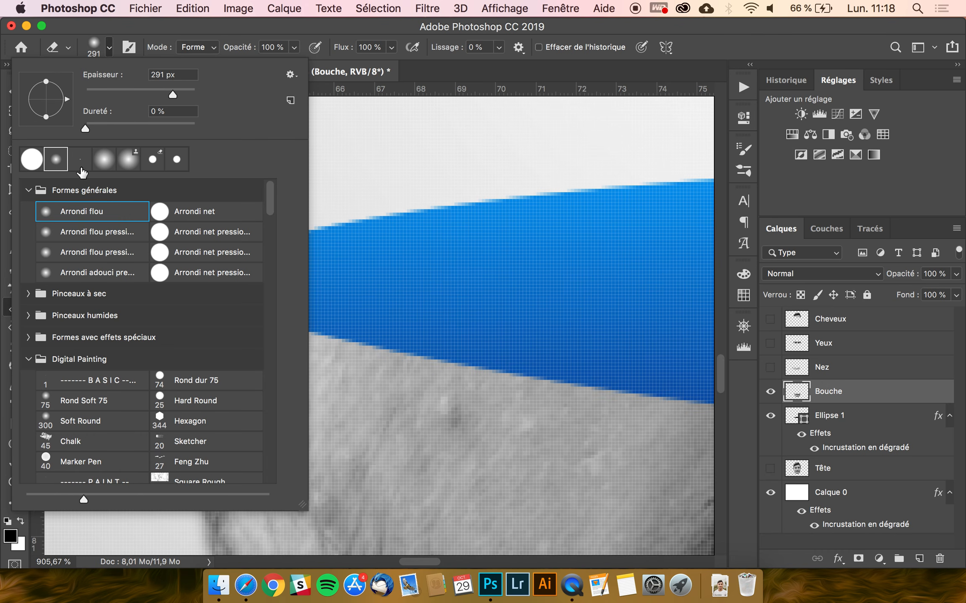
left_click(104, 90)
key("Return")
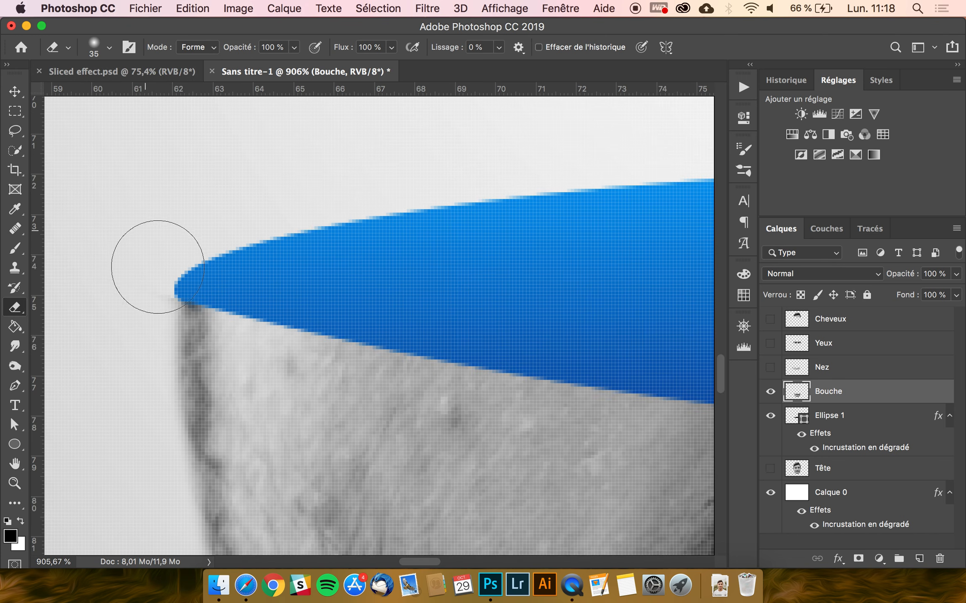
left_click_drag(137, 283, 48, 280)
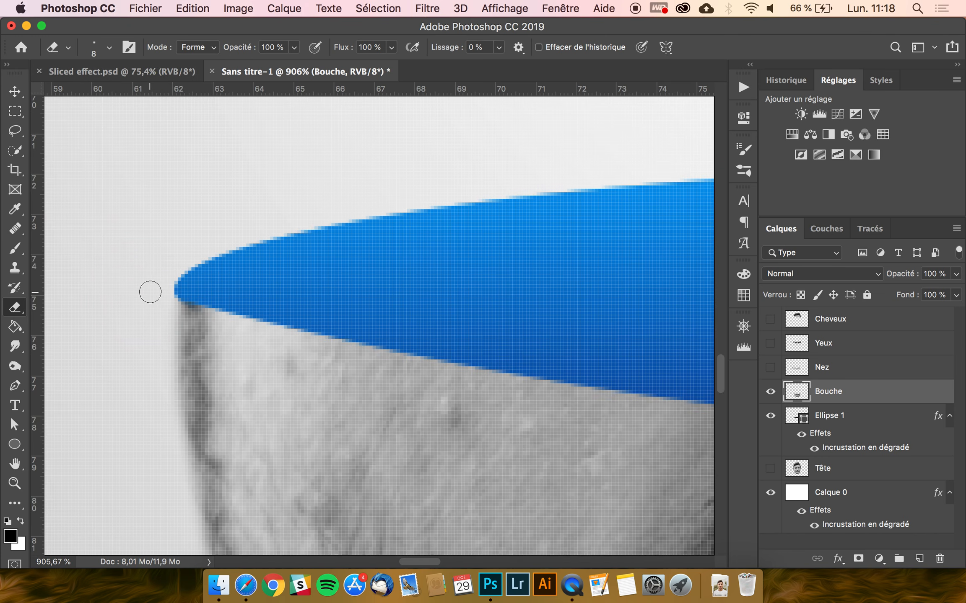
scroll(148, 289, "down", 3)
scroll(148, 293, "down", 5)
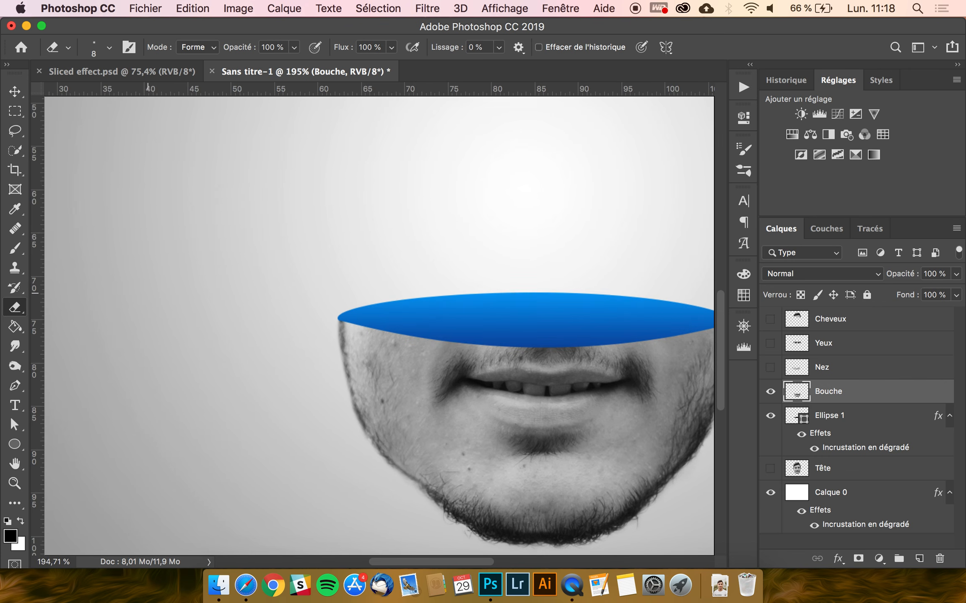
scroll(385, 327, "up", 5)
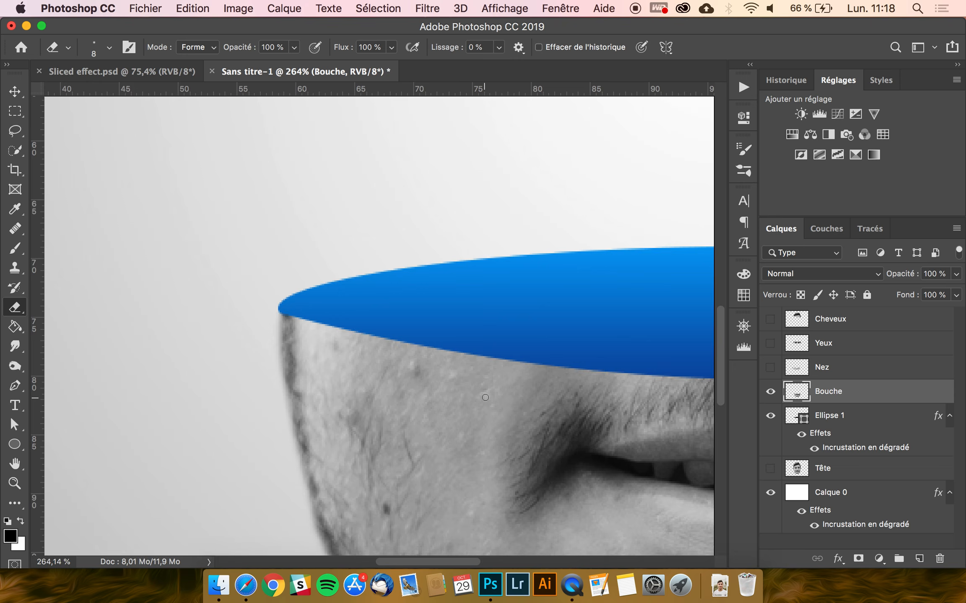
scroll(485, 398, "up", 3)
scroll(211, 433, "up", 2)
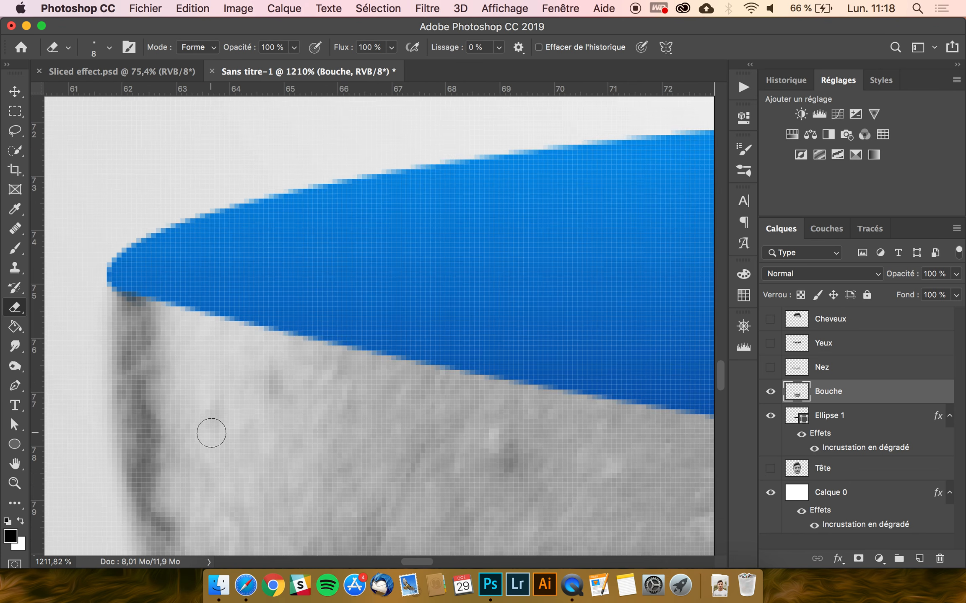
scroll(211, 433, "left", 3)
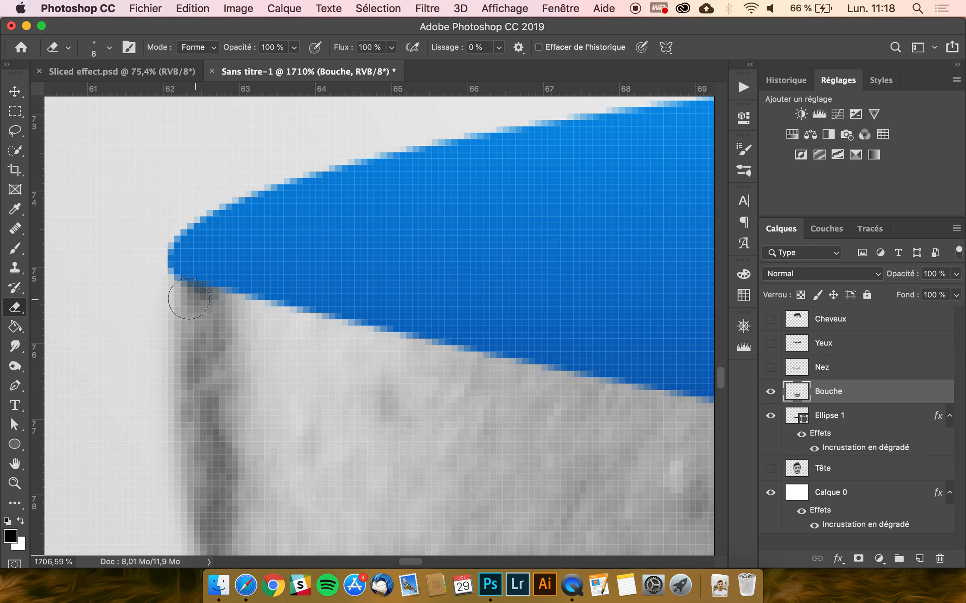
left_click(844, 419)
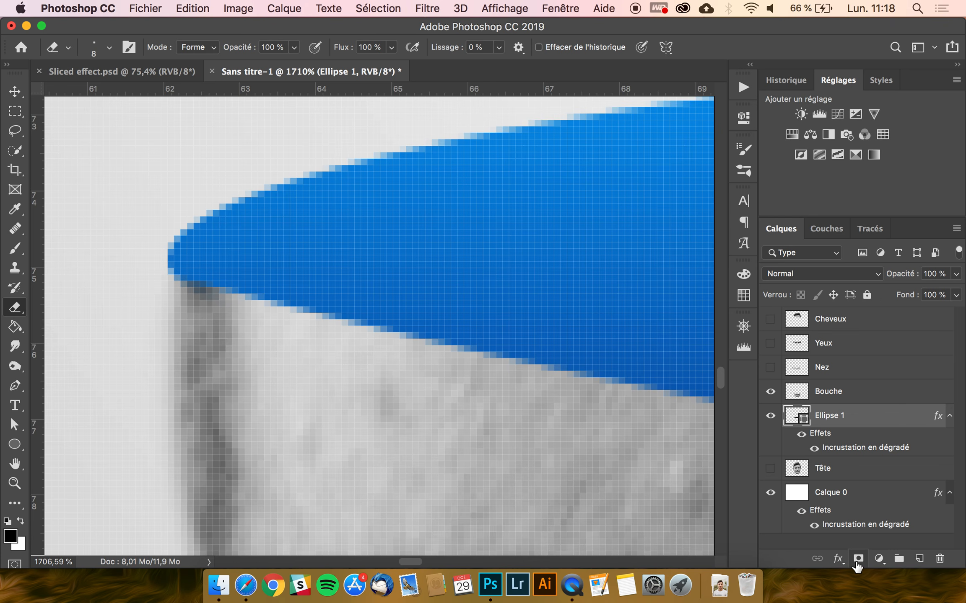
left_click(858, 559)
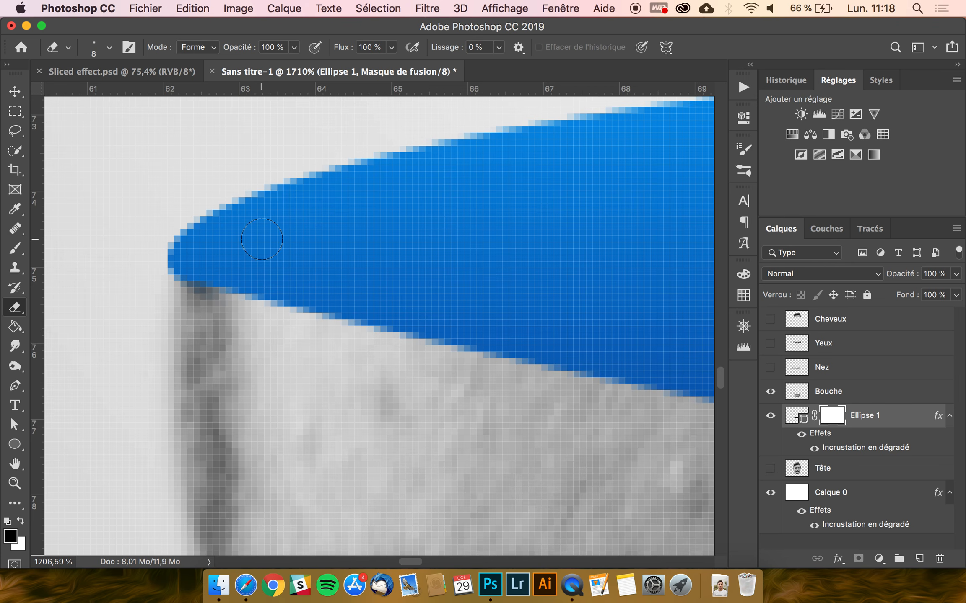
key("super+2")
key("super+z")
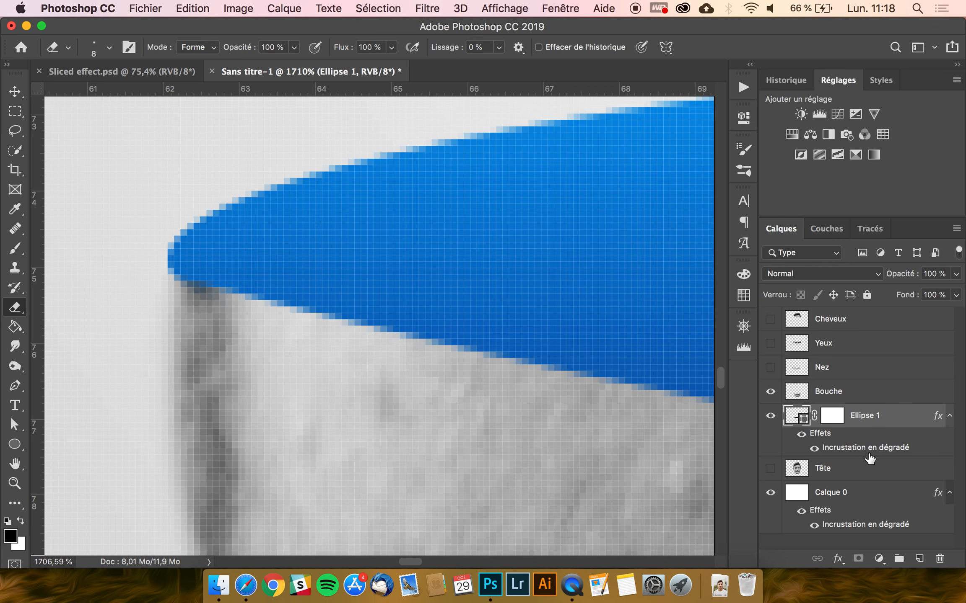
key("super+z")
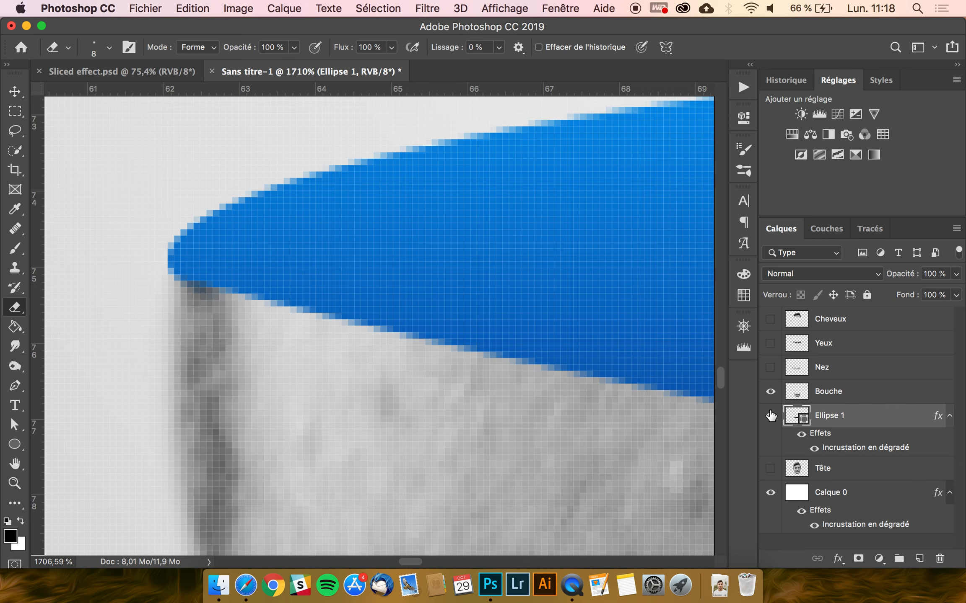
Toggle the visibility of Ellipse 1 off and on to check how its edge meets the mouth slice
left_click(770, 416)
left_click(771, 416)
left_click(771, 416)
left_click(771, 416)
scroll(207, 273, "down", 6)
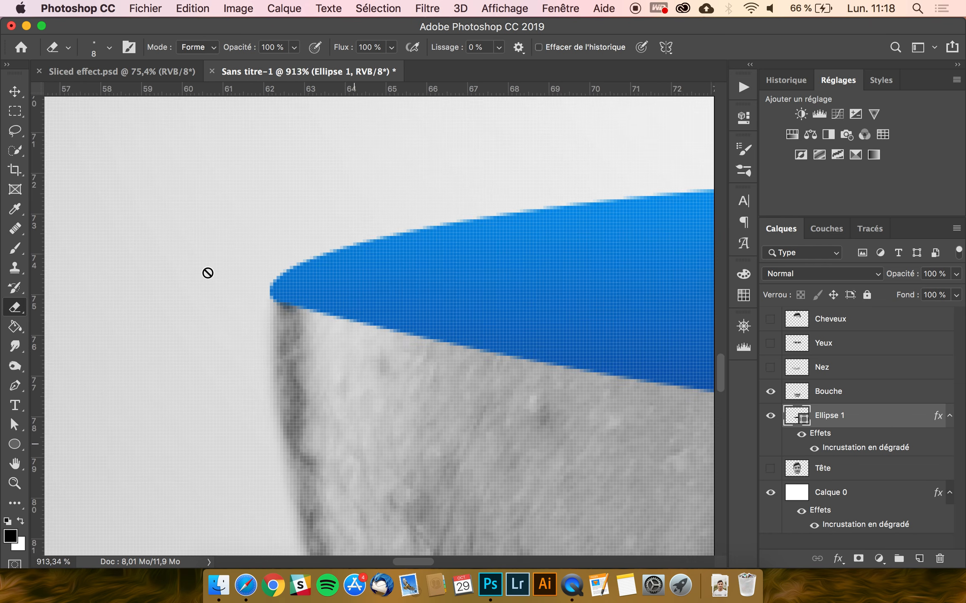
scroll(207, 273, "down", 4)
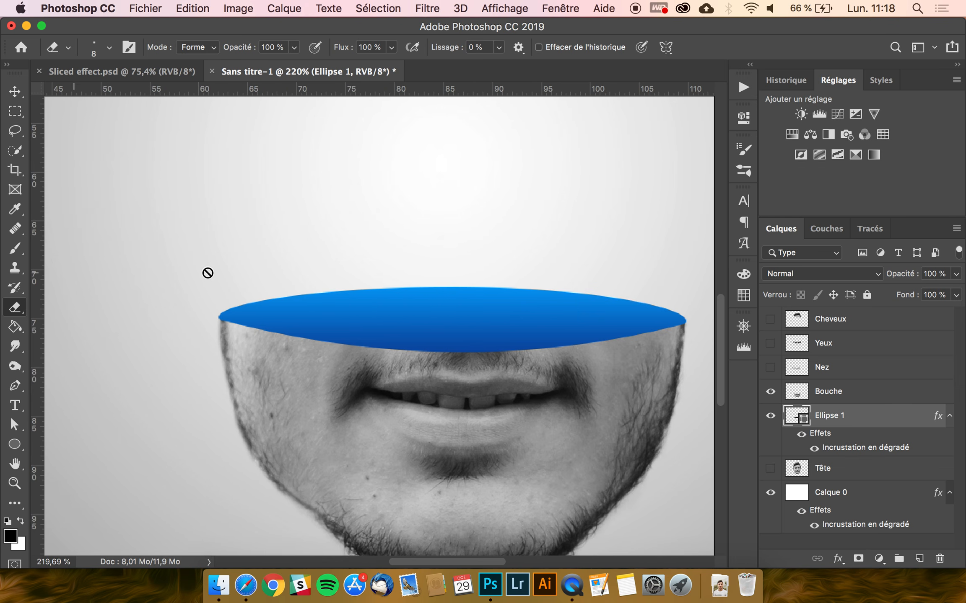
Add a layer mask to the Ellipse 1 layer
left_click(22, 90)
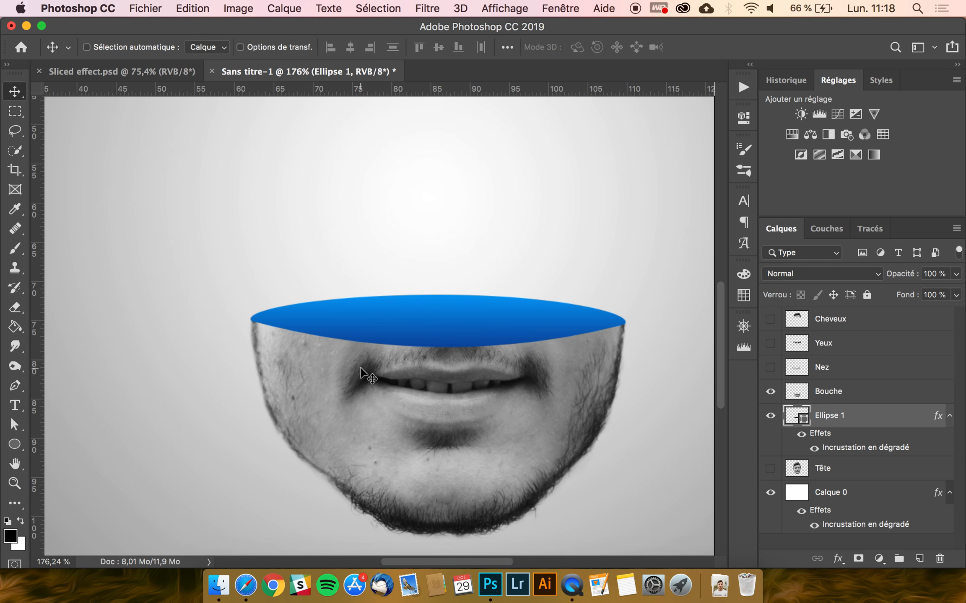
left_click(858, 559)
scroll(322, 358, "up", 6, "alt")
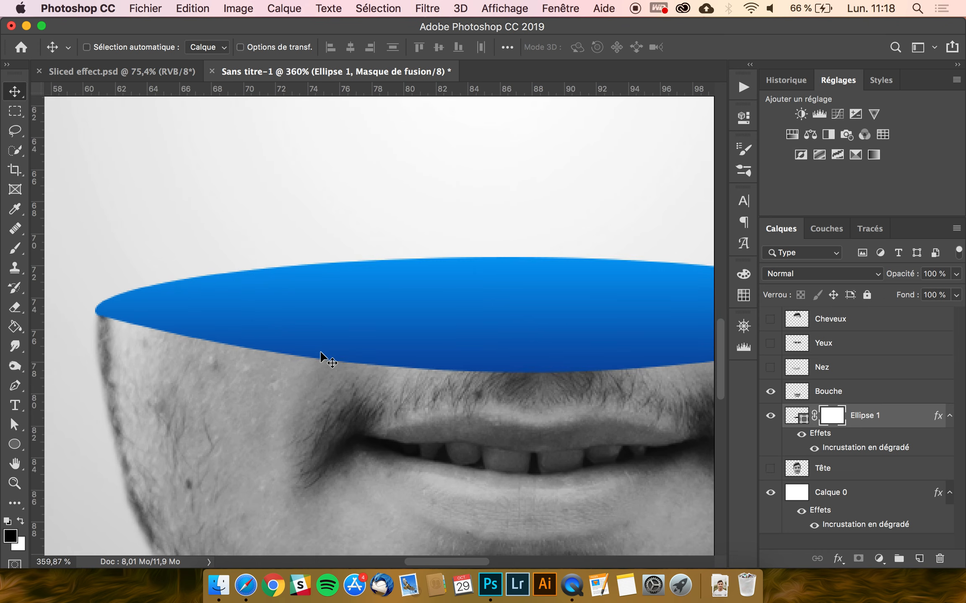
Set the Brush to 100% opacity for painting on the Ellipse 1 layer mask
key("b")
scroll(211, 334, "left", 2)
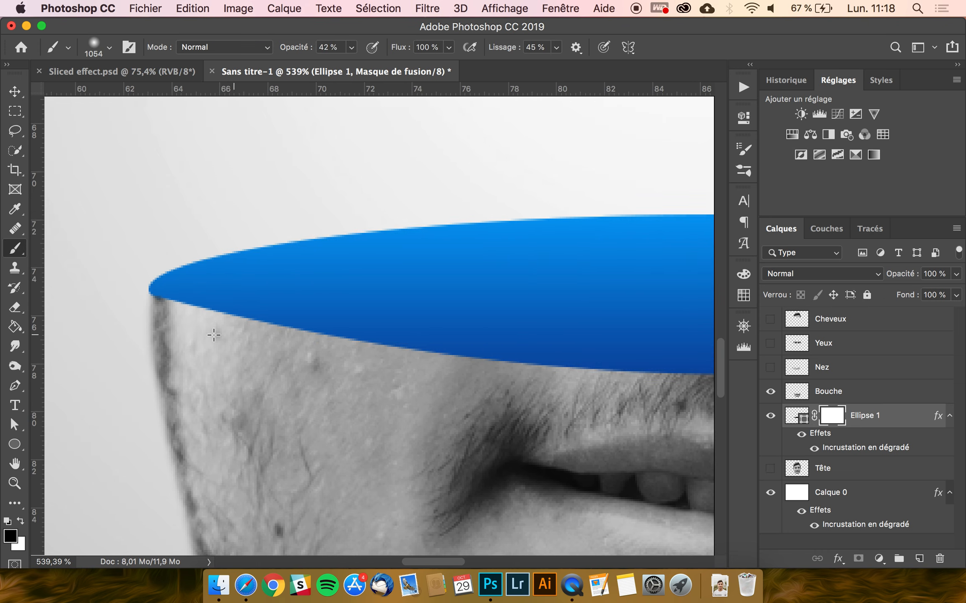
scroll(211, 334, "up", 4, "alt")
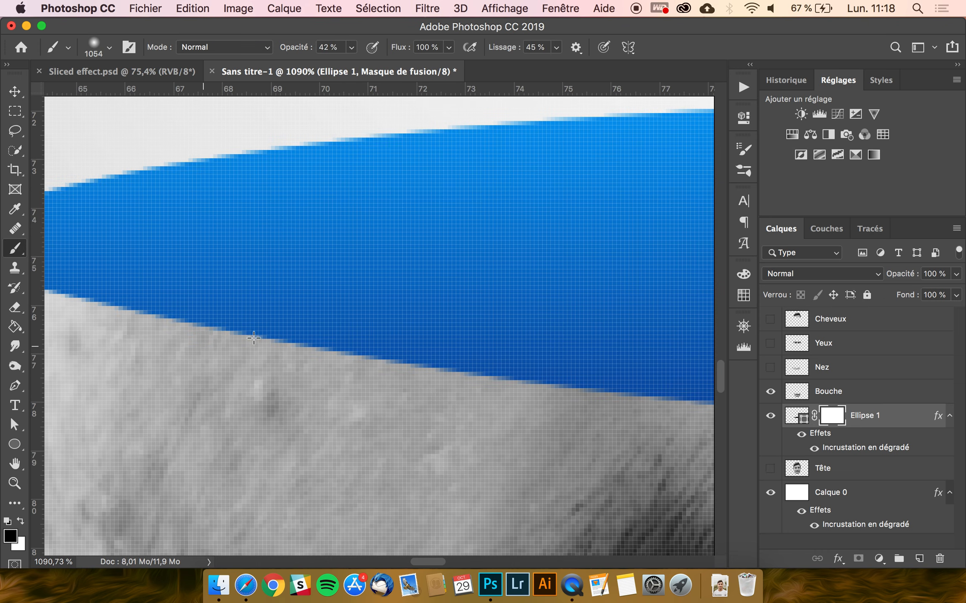
left_click_drag(290, 338, 148, 339, "ctrl+alt")
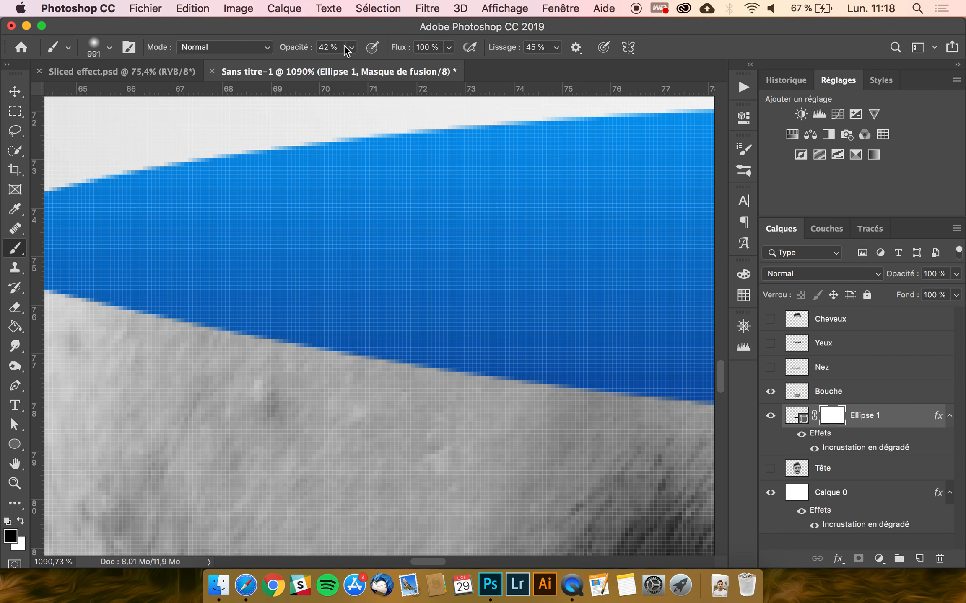
left_click(351, 47)
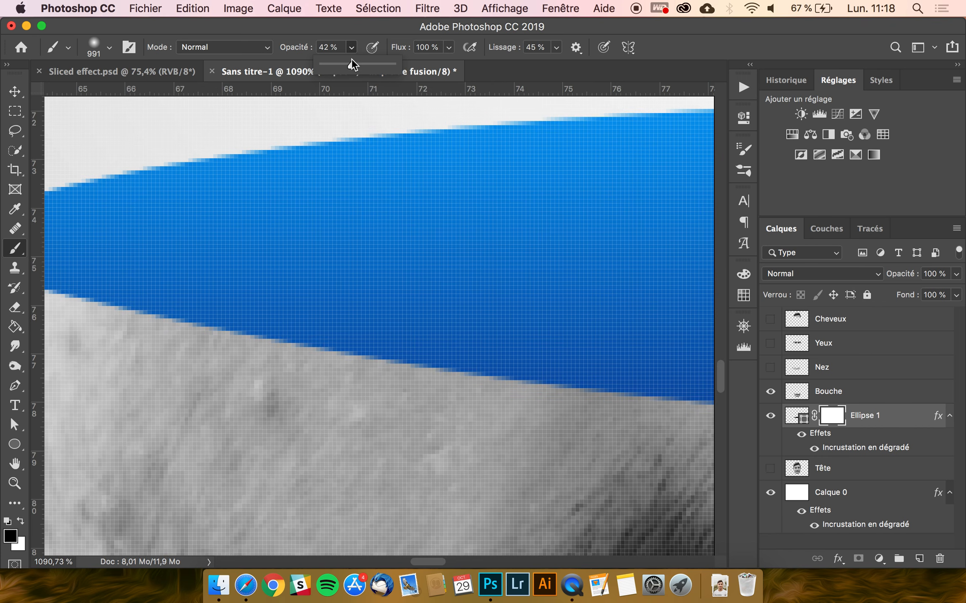
left_click_drag(349, 65, 464, 67)
Shrink the brush to 4 px and touch up the Ellipse 1 mask at the left corner of the mouth slice
scroll(276, 226, "down", 3, "alt")
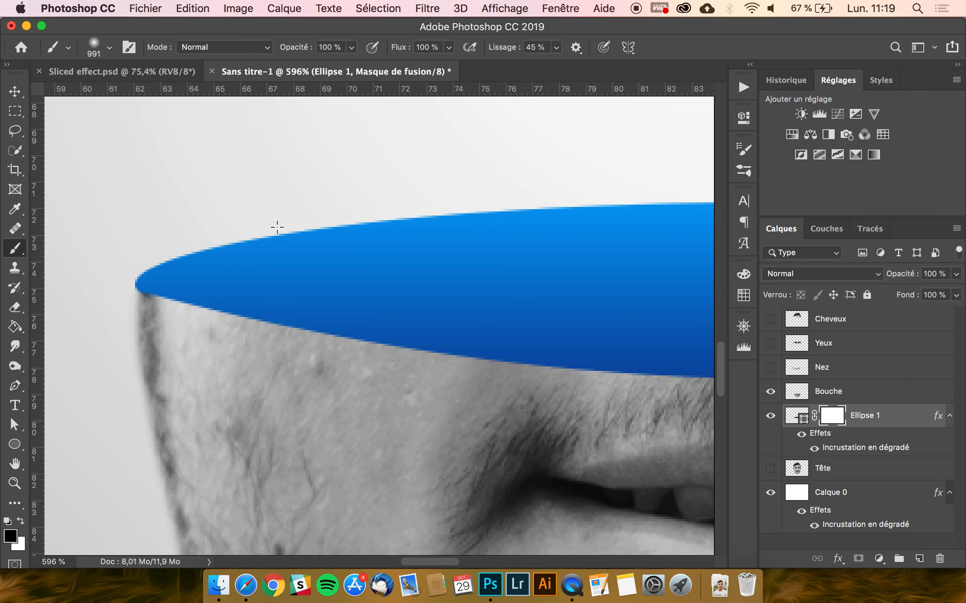
mouse_move(276, 227)
left_mouse_down("ctrl+alt")
mouse_move(276, 254)
mouse_move(264, 255)
left_mouse_up("ctrl+alt")
left_click_drag(319, 292, 205, 323, "ctrl+alt")
mouse_move(44, 334)
left_mouse_down("ctrl+alt")
mouse_move(390, 340)
mouse_move(2, 371)
mouse_move(276, 302)
left_mouse_up("ctrl+alt")
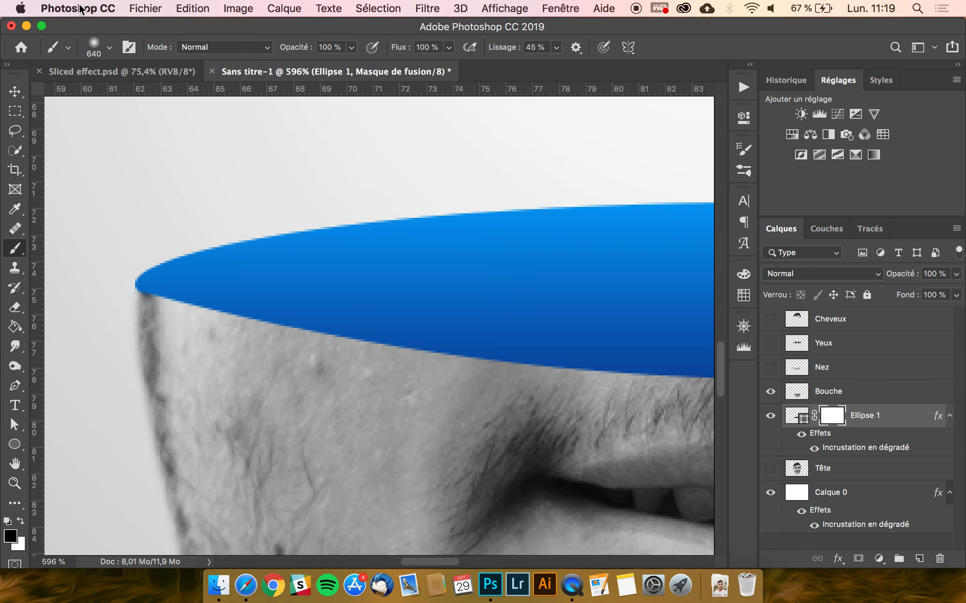
left_click(109, 48)
left_click(114, 88)
key("Return")
left_click_drag(167, 330, 49, 329, "ctrl+alt")
scroll(120, 324, "up", 5)
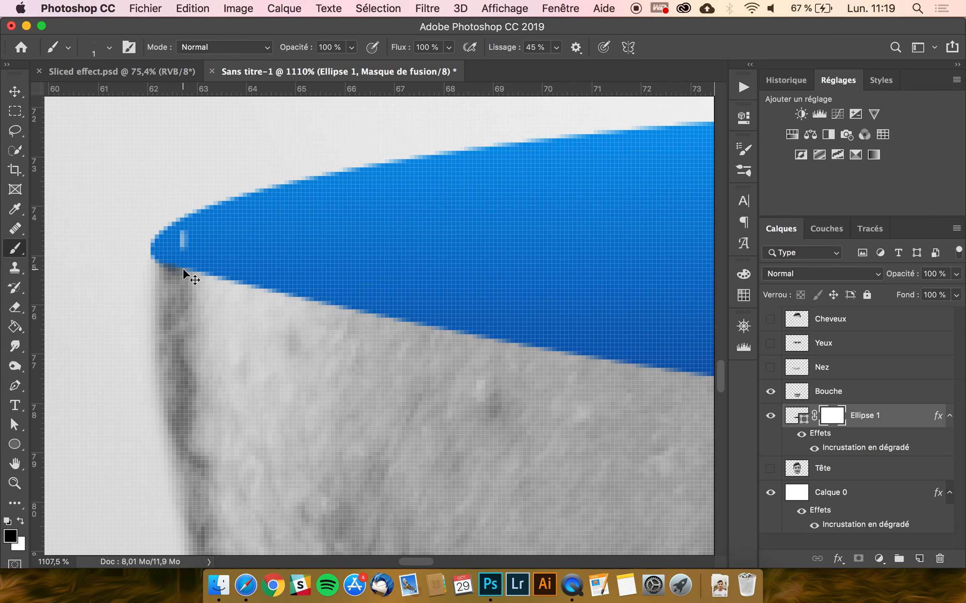
mouse_move(183, 272)
left_mouse_down("ctrl+alt")
mouse_move(167, 271)
mouse_move(181, 274)
left_mouse_up("ctrl+alt")
scroll(152, 270, "down", 10)
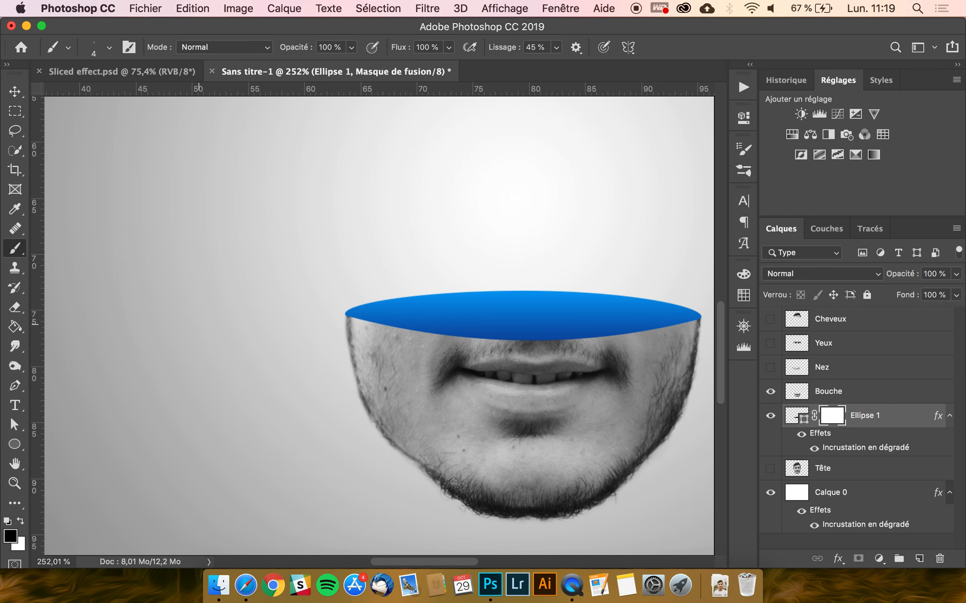
scroll(153, 270, "down", 3)
Show the Nez layer and duplicate the Ellipse 1 layer
left_click(14, 91)
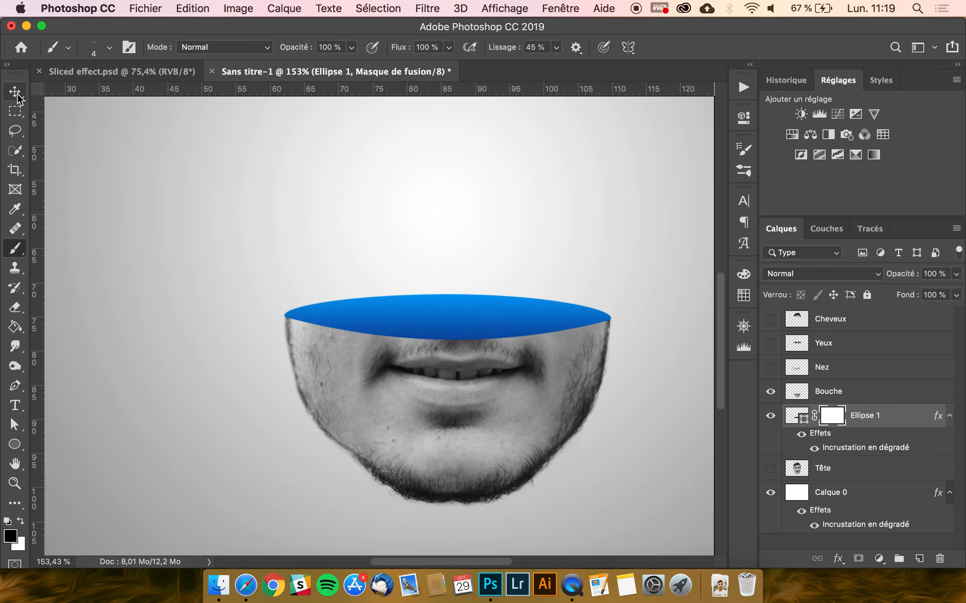
left_click(770, 368)
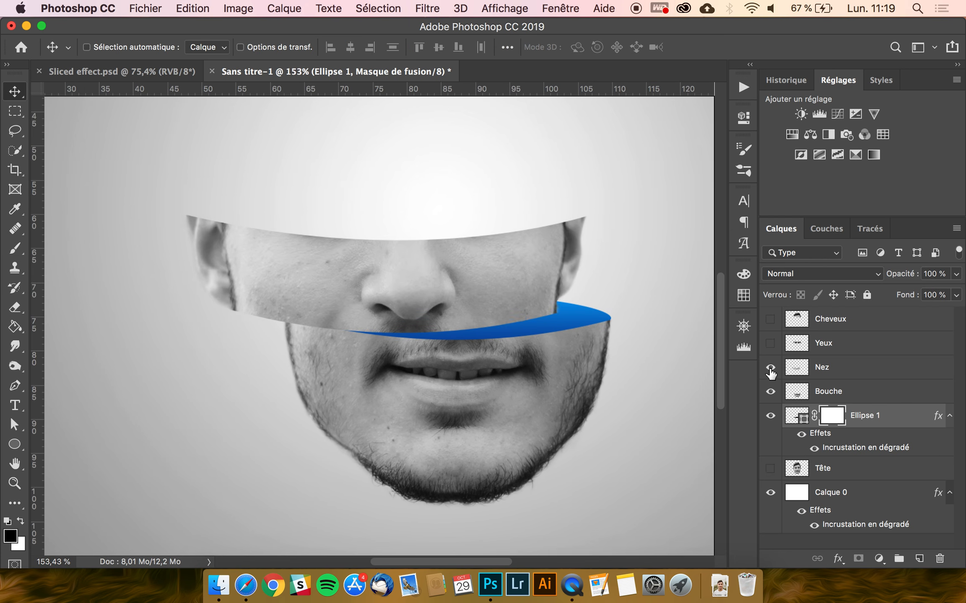
left_click(841, 368)
left_click(872, 416)
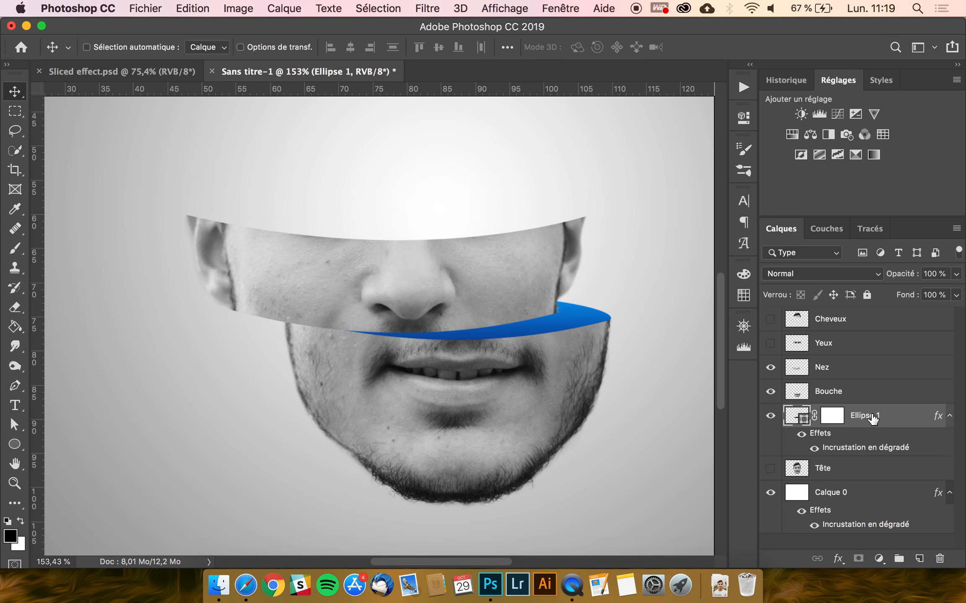
key("super+j")
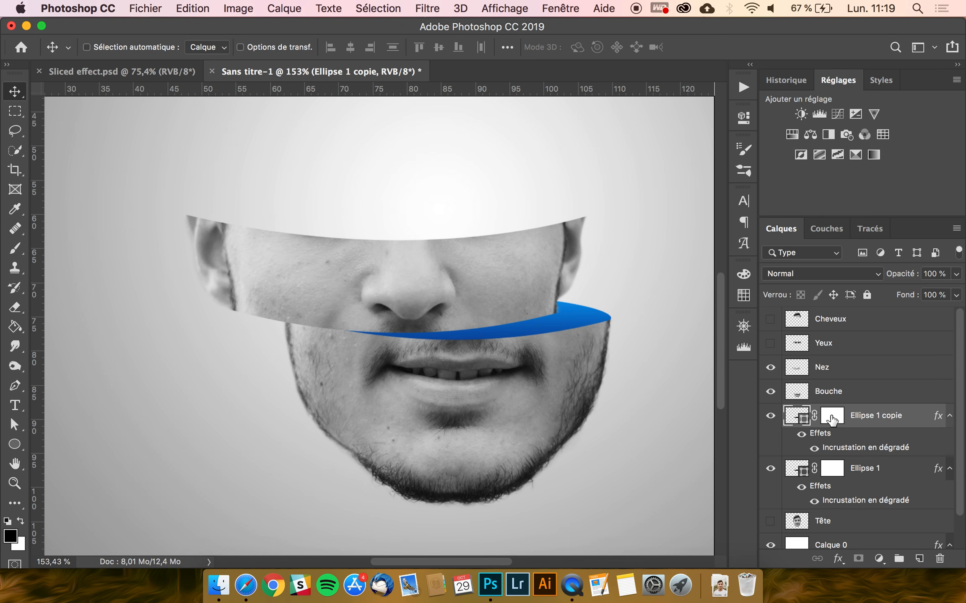
Delete the layer mask from Ellipse 1 copie and move that layer directly above Bouche
right_click(831, 418)
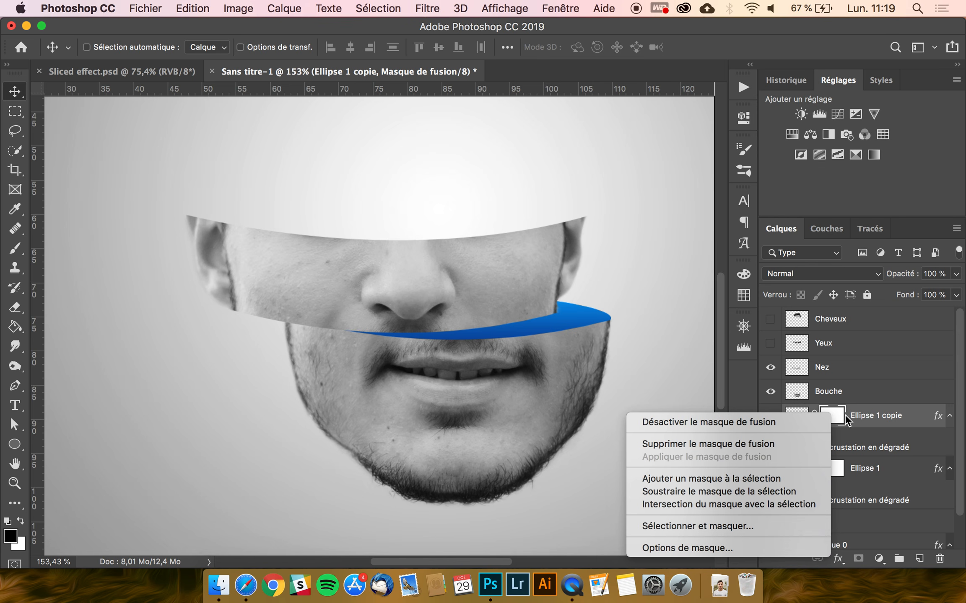
left_click(840, 418)
right_click(840, 419)
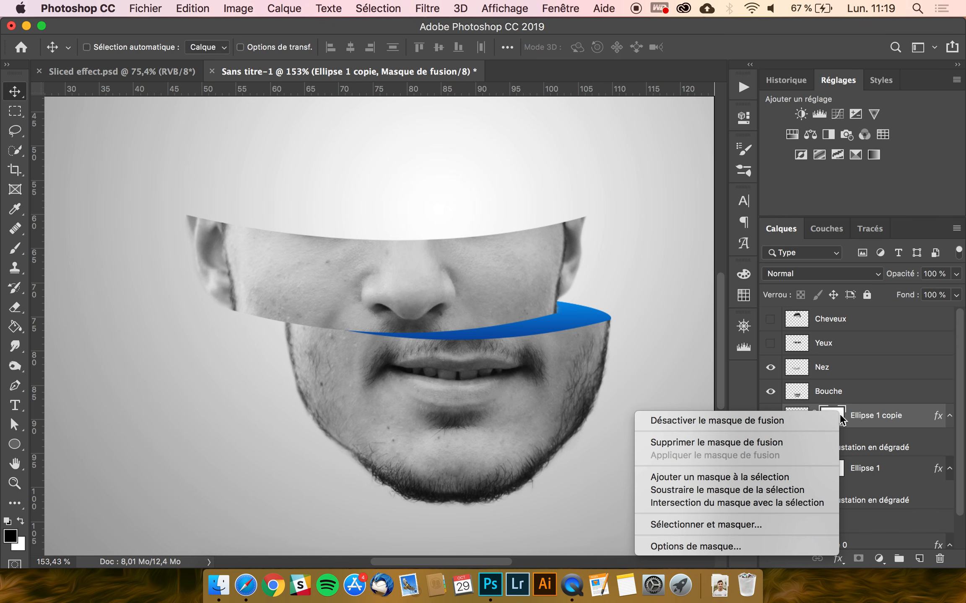
left_click(793, 445)
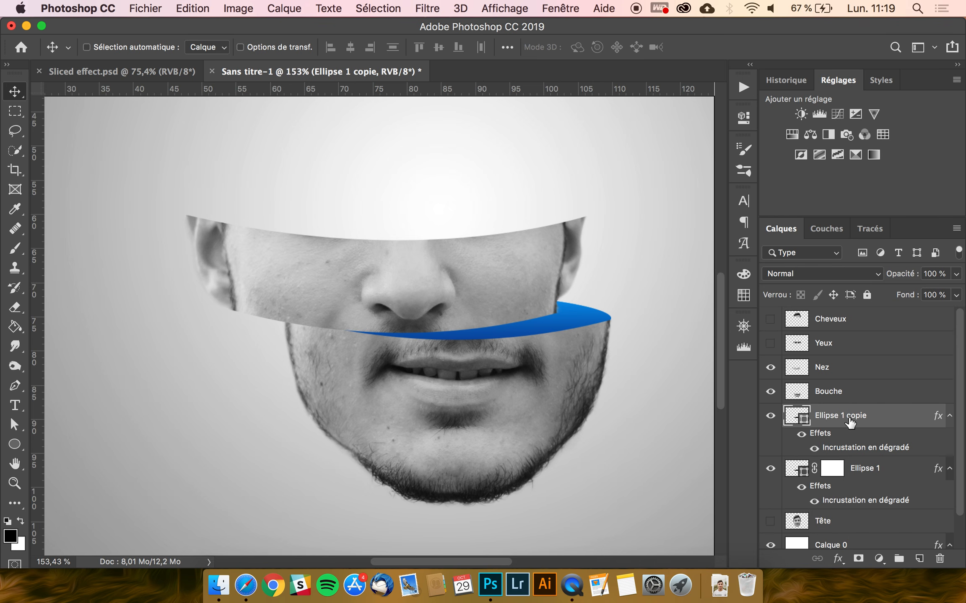
left_click_drag(849, 422, 857, 383)
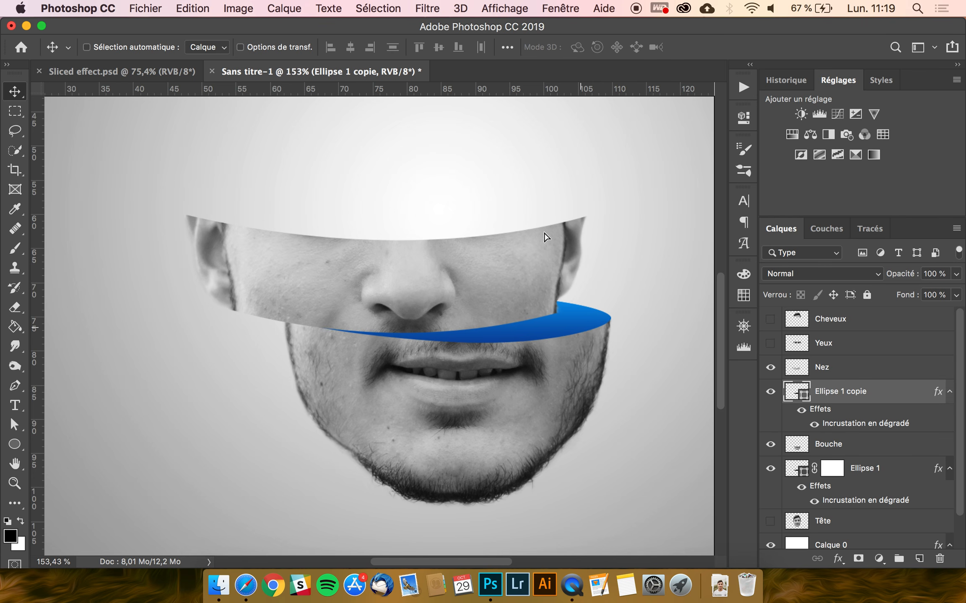
Move Ellipse 1 copie onto the top of the nose slice and scale it to about 694 × 97 px
left_click_drag(544, 237, 590, 212)
key("super+t")
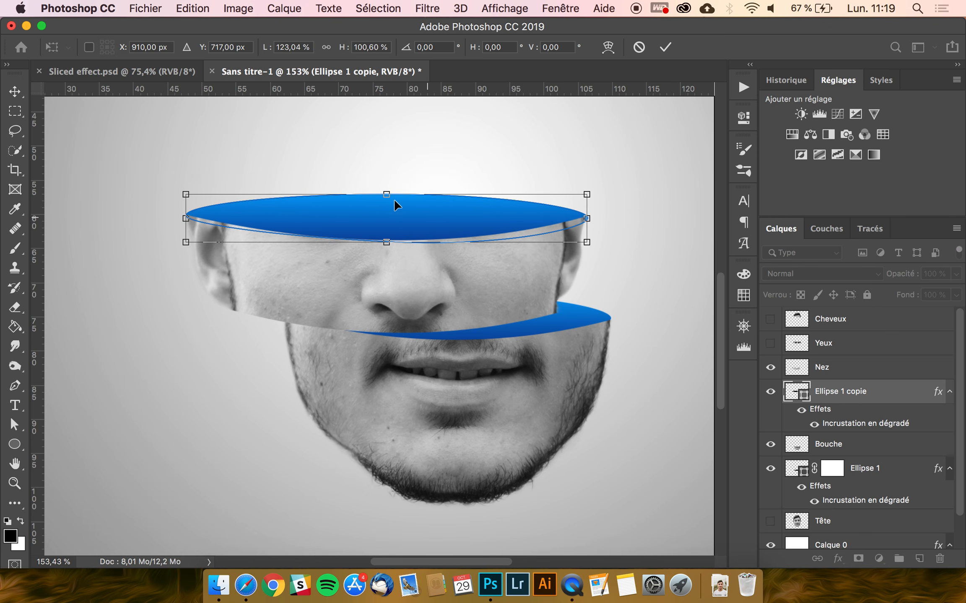
left_click_drag(387, 190, 388, 184)
key("Return")
Reshape the lower curve of Ellipse 1 copie by adjusting its bottom anchor point and levelling its handle along the nose slice's top edge
scroll(518, 259, "up", 3)
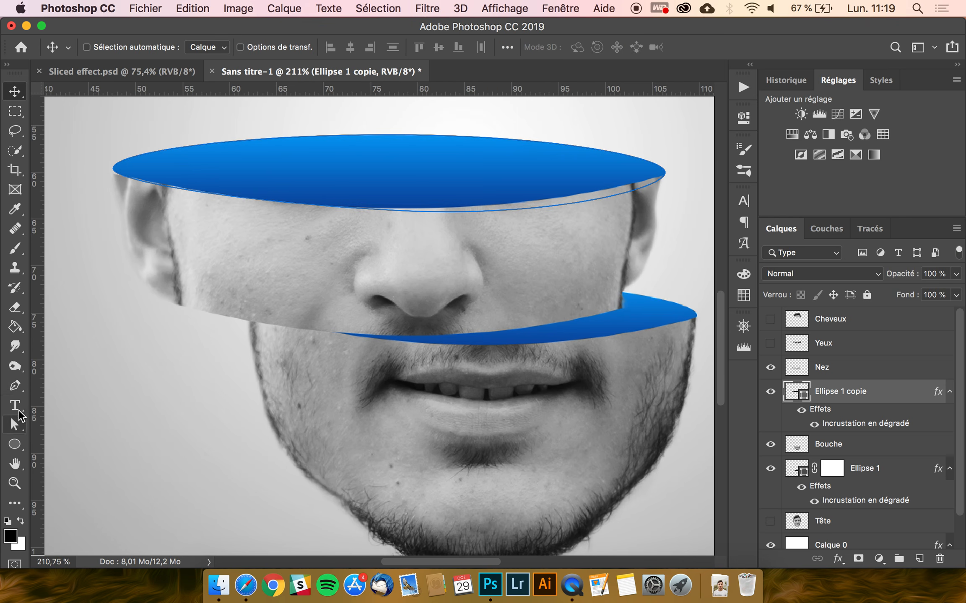
left_click(18, 428)
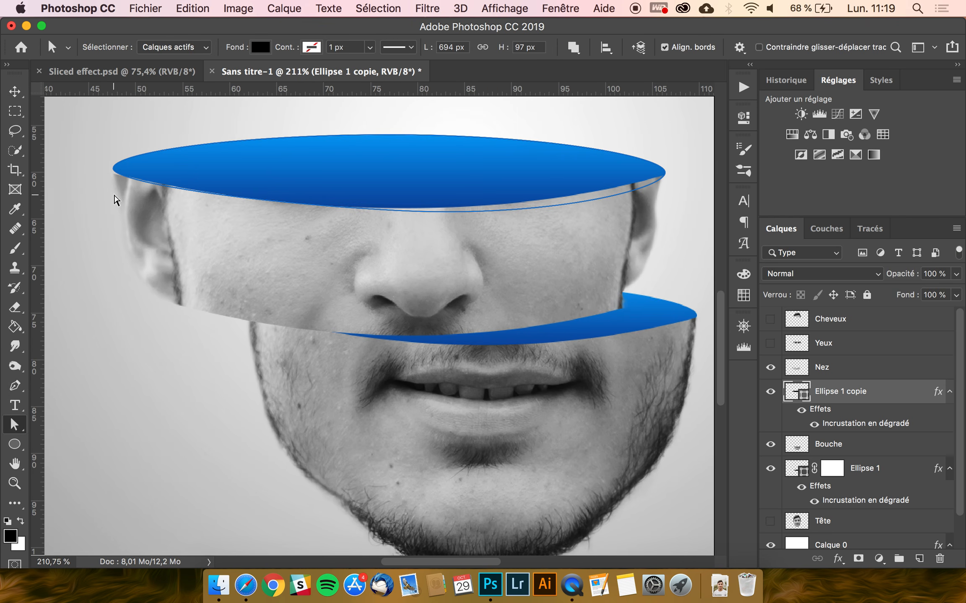
scroll(116, 200, "up", 3)
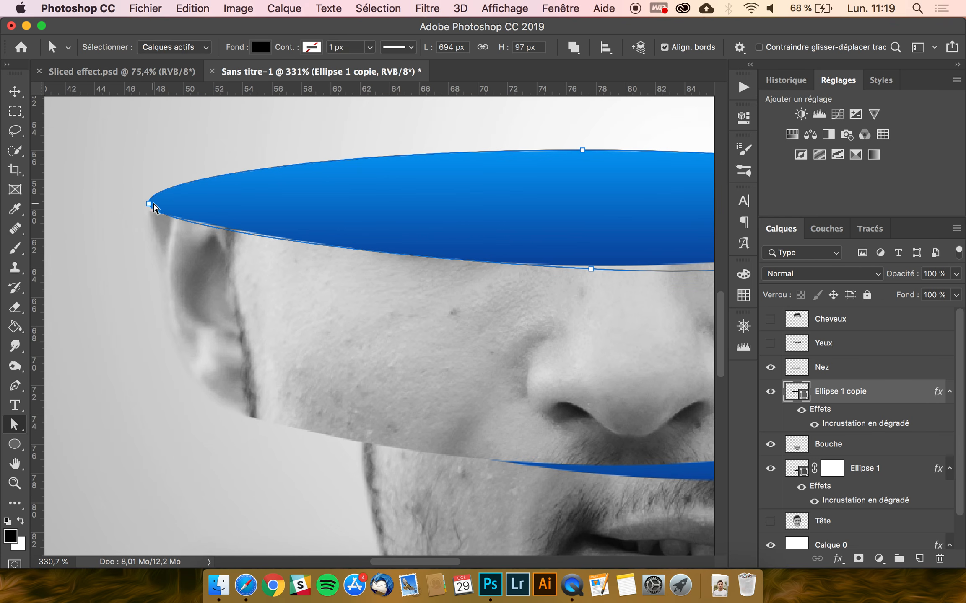
left_click(150, 205)
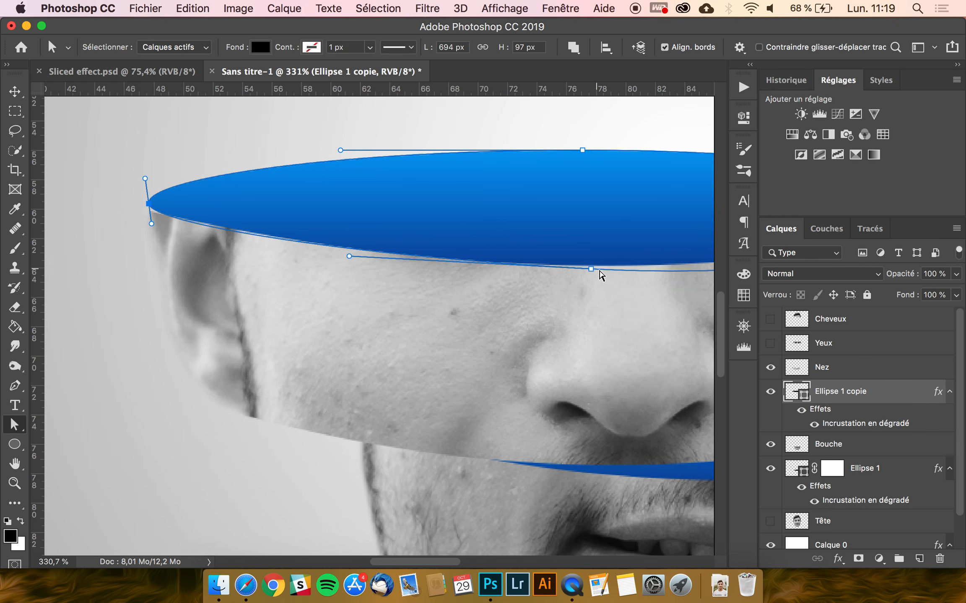
mouse_move(591, 269)
left_mouse_down()
mouse_move(589, 251)
mouse_move(586, 292)
mouse_move(588, 272)
left_mouse_up()
scroll(588, 276, "right", 10)
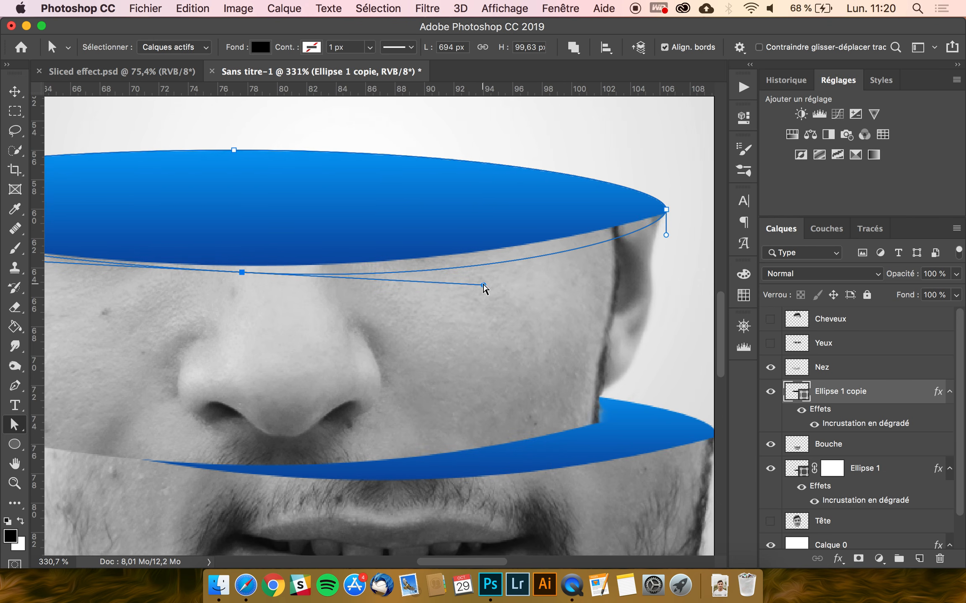
left_click_drag(483, 286, 481, 270)
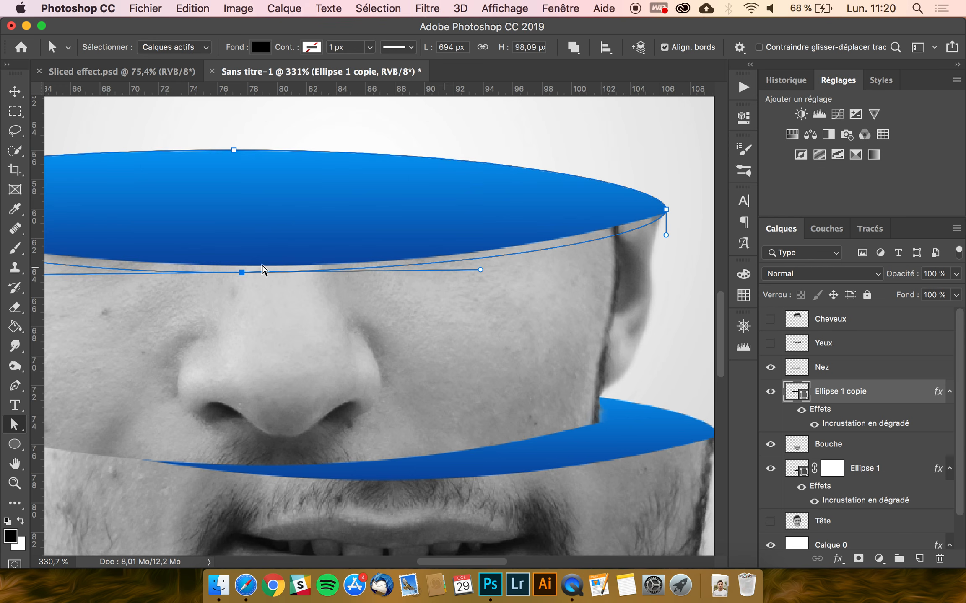
left_click_drag(242, 271, 242, 268)
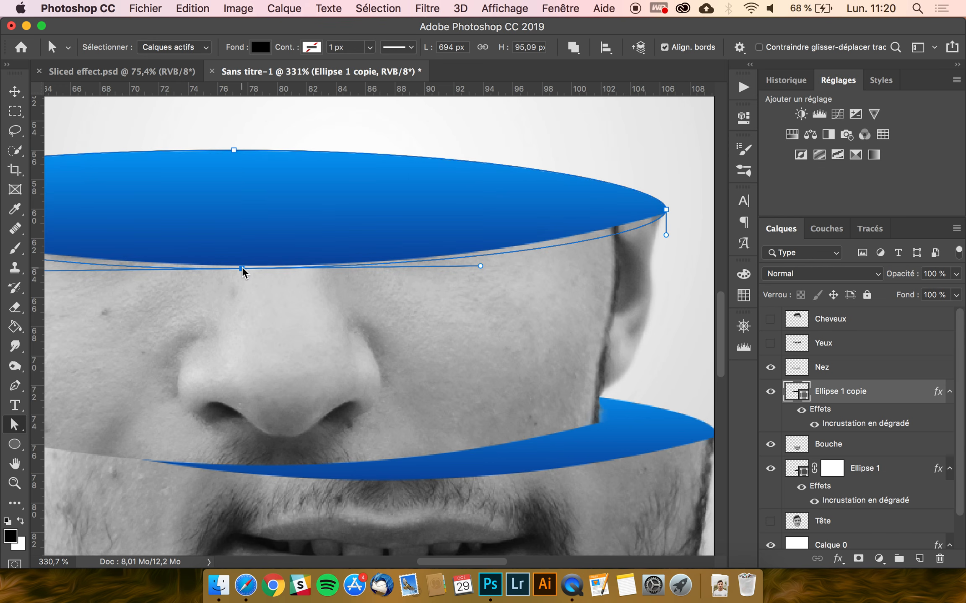
Move the left anchor point of Ellipse 1 copie slightly down and outward to fit the left corner of the nose slice
scroll(501, 259, "left", 10)
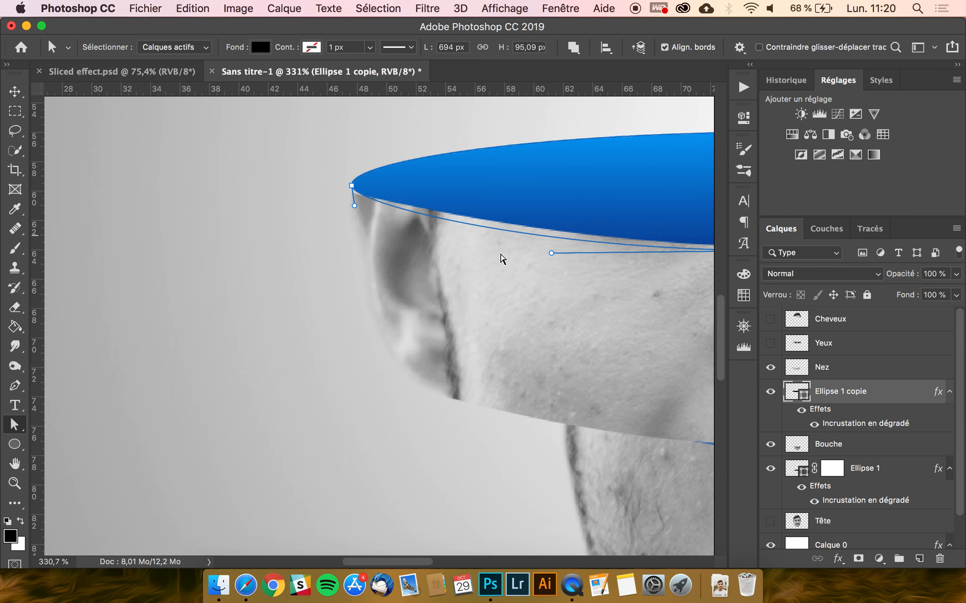
scroll(373, 225, "up", 3)
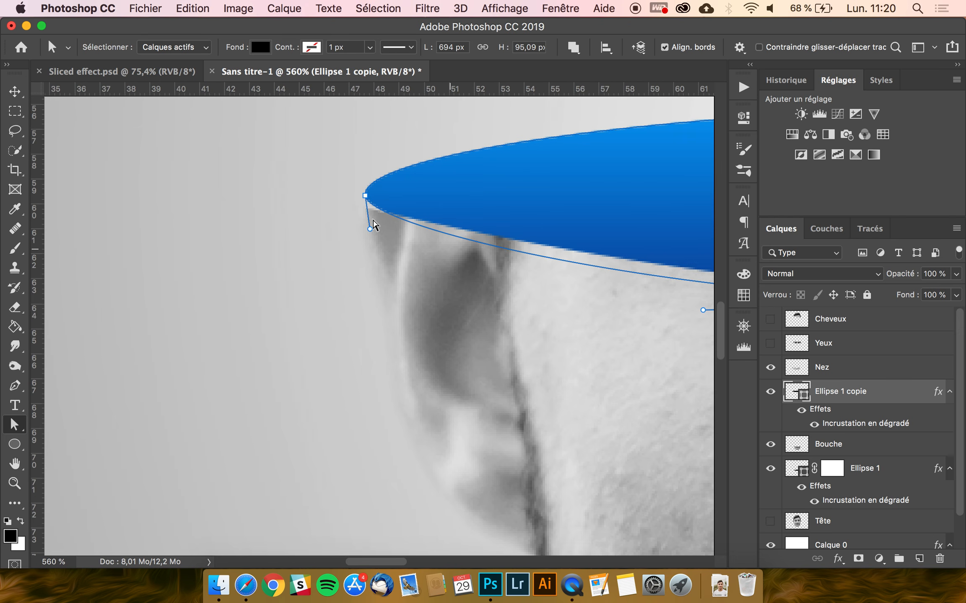
mouse_move(364, 200)
left_mouse_down()
mouse_move(357, 197)
mouse_move(365, 206)
left_mouse_up()
left_click(293, 269)
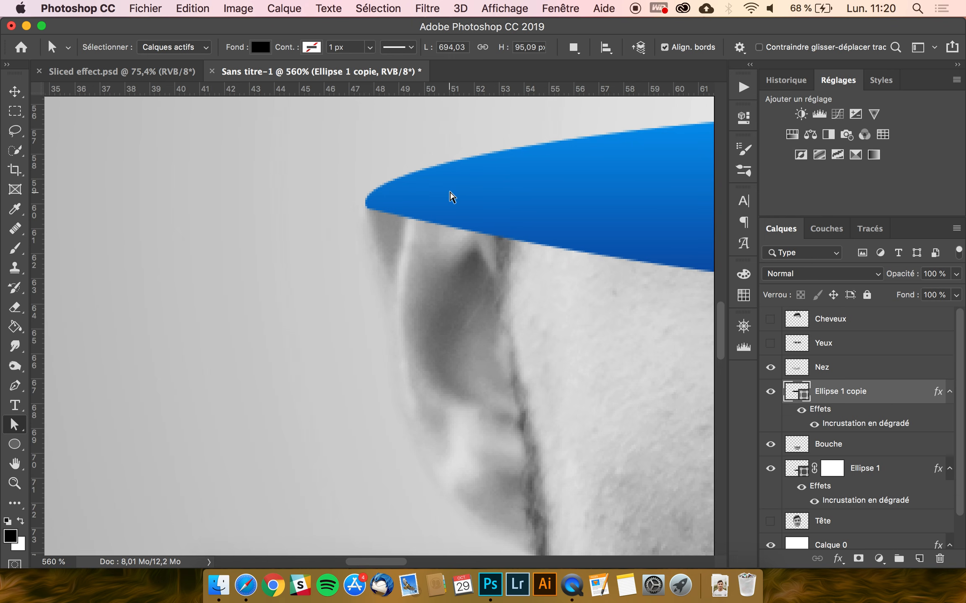
scroll(451, 197, "right", 5)
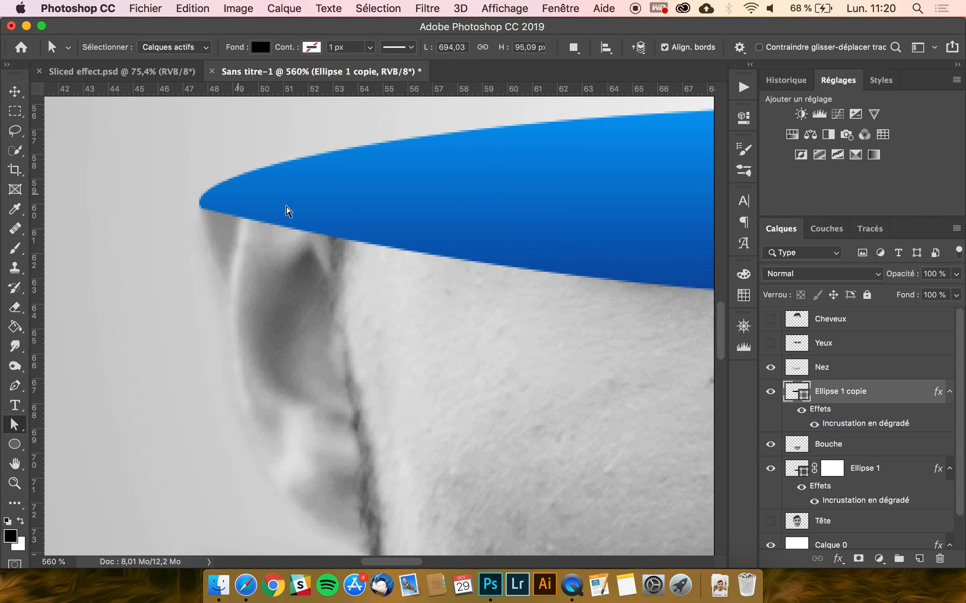
left_click(239, 198)
left_click_drag(199, 205, 196, 201)
left_click(144, 272)
Nudge the right anchor point of Ellipse 1 copie slightly upward at the right ear
scroll(275, 325, "right", 15)
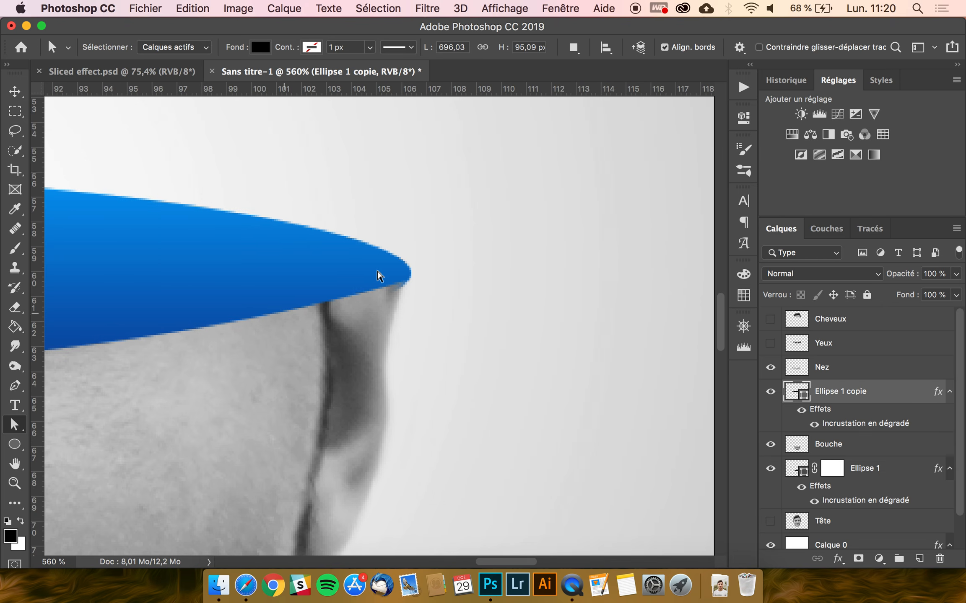
left_click(378, 268)
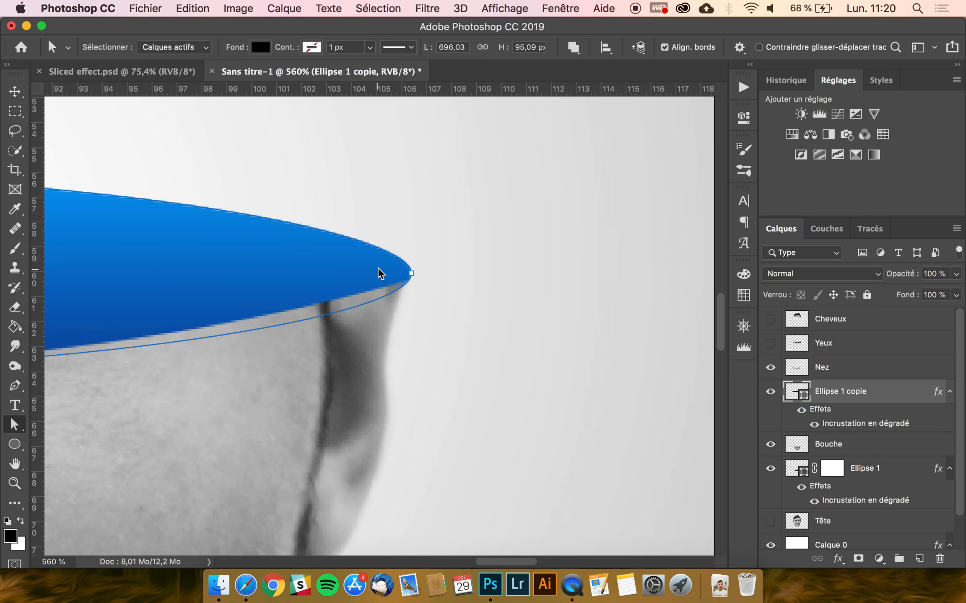
left_click(411, 274)
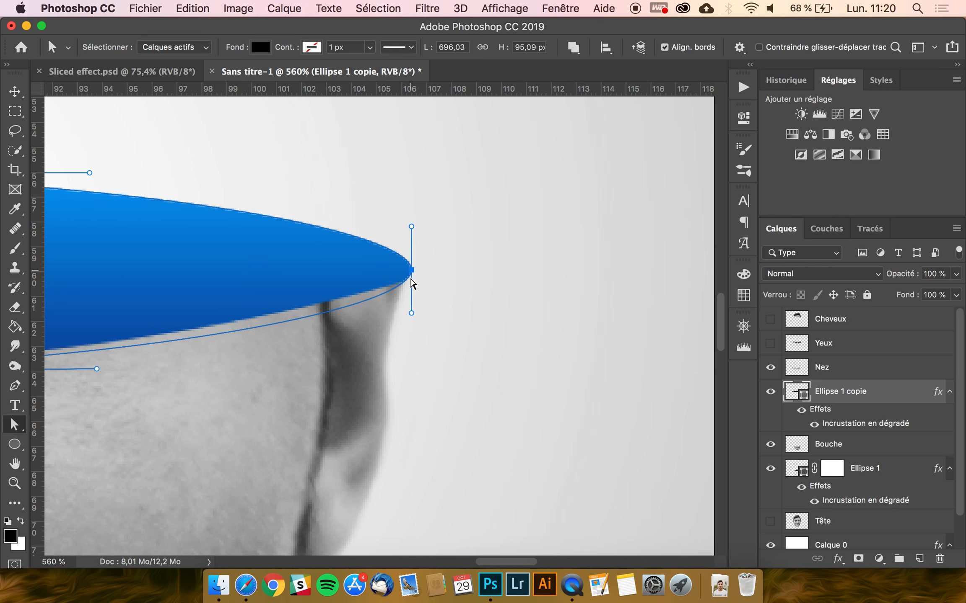
left_click(427, 327)
scroll(415, 356, "down", 10)
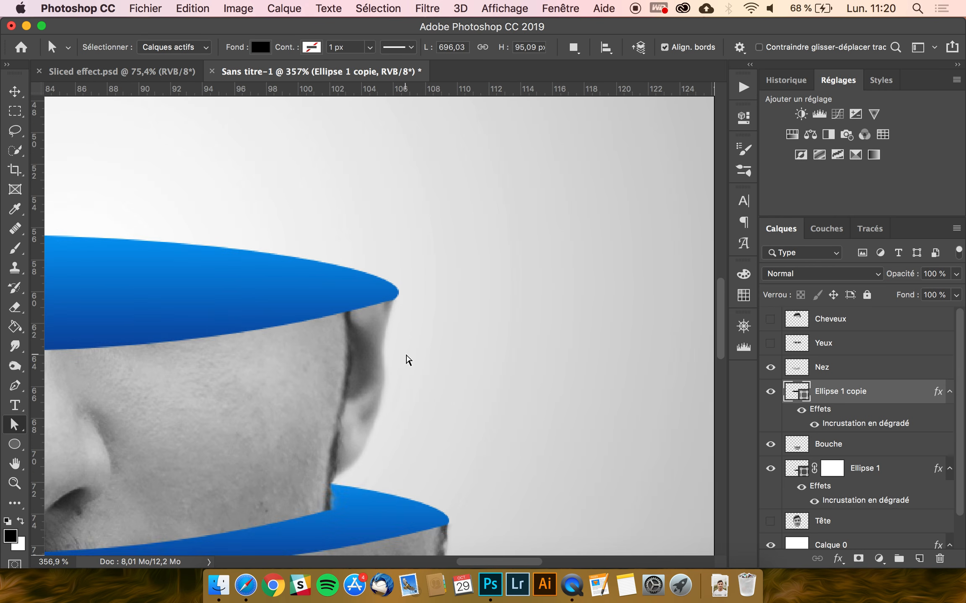
scroll(409, 360, "down", 3)
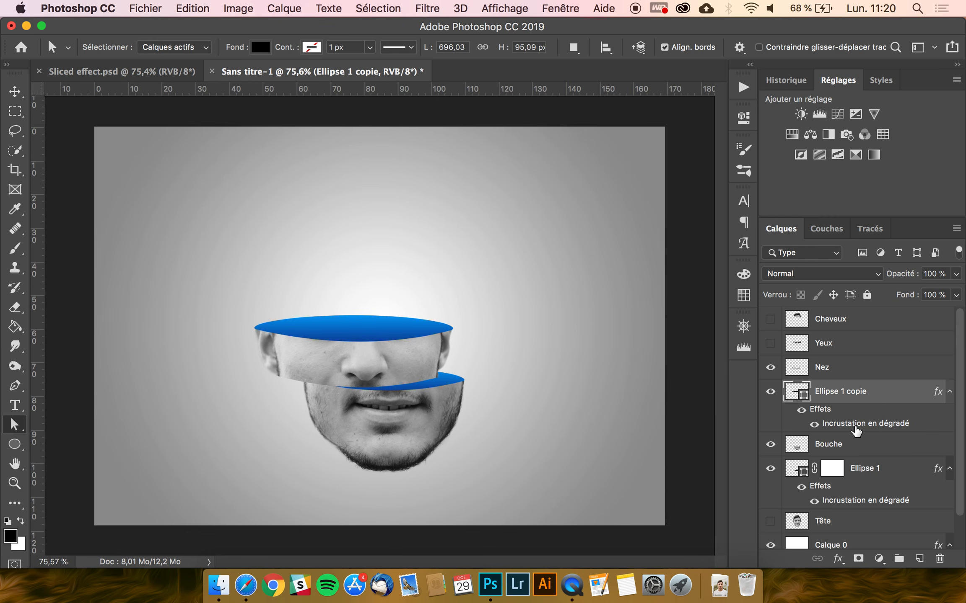
Edit the gradient overlay of Ellipse 1 copie and set the light blue colour stop to bright green 30db1e
double_click(855, 430)
left_click_drag(399, 114, 571, 110)
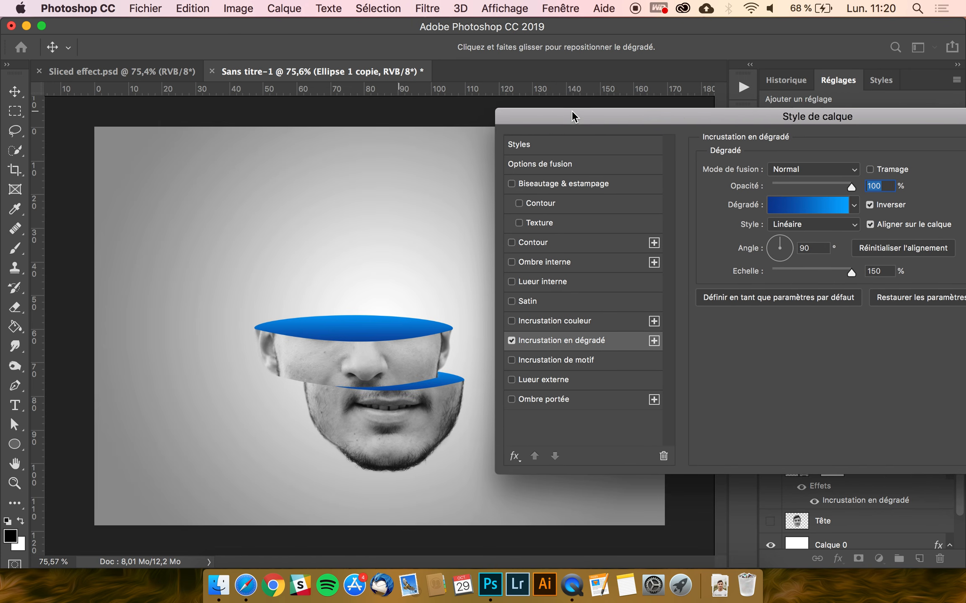
left_click(786, 208)
double_click(602, 374)
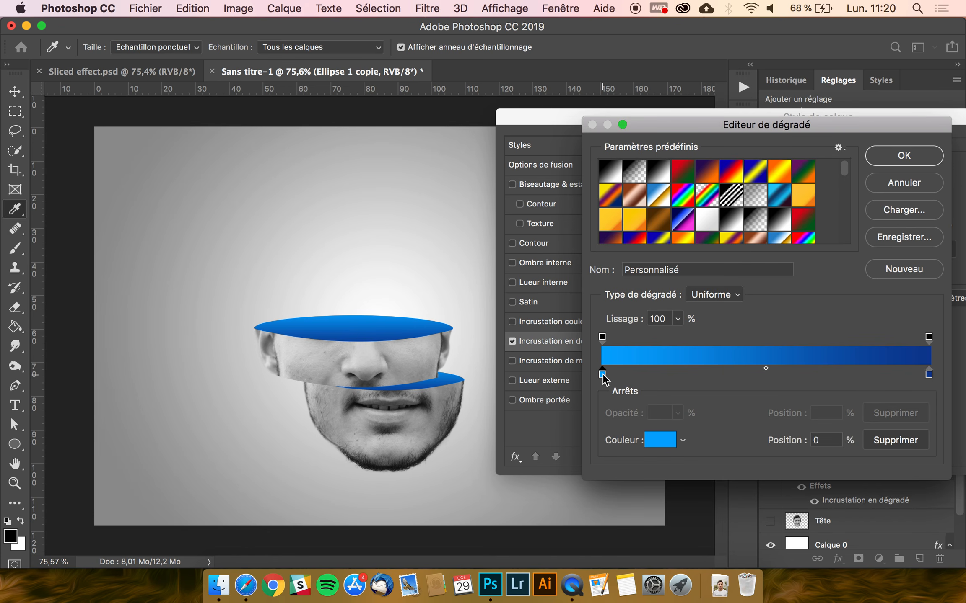
left_click(742, 307)
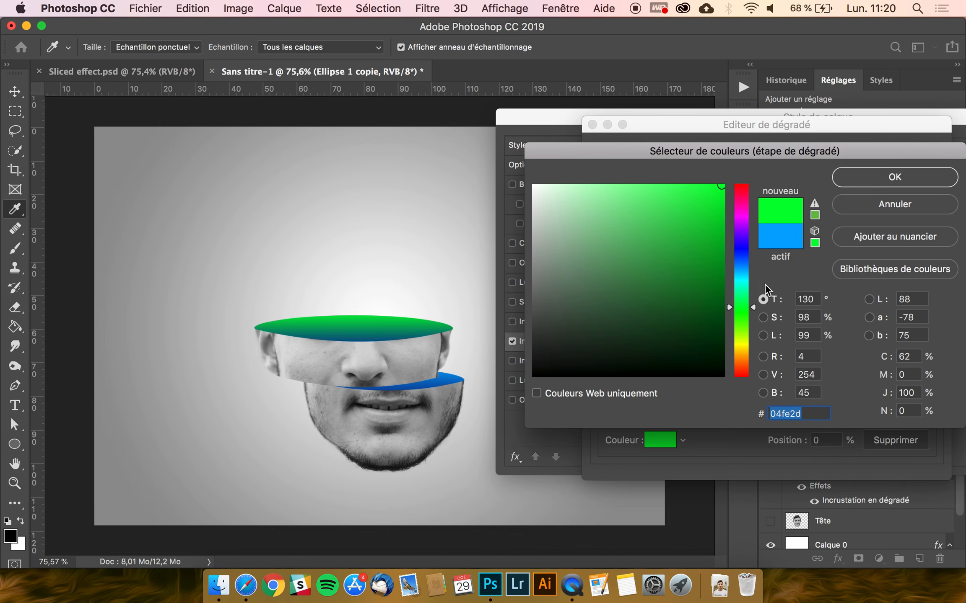
left_click(739, 314)
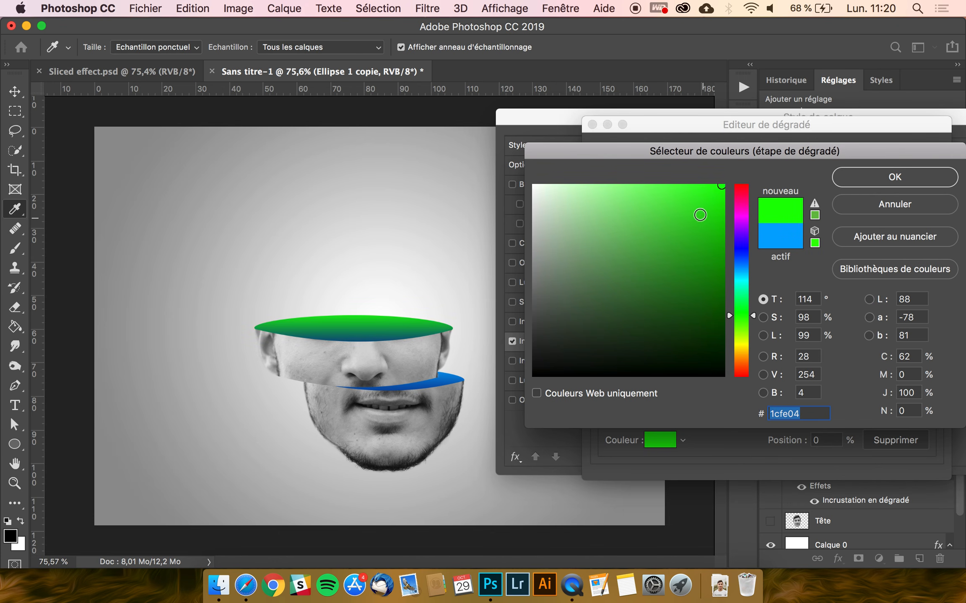
left_click(673, 192)
left_click_drag(698, 210, 697, 211)
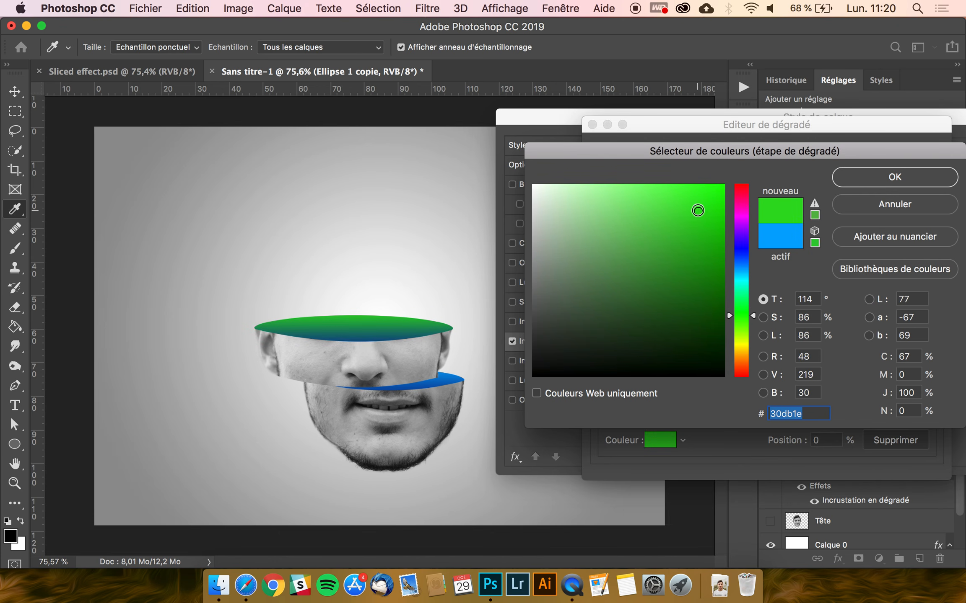
left_click(862, 182)
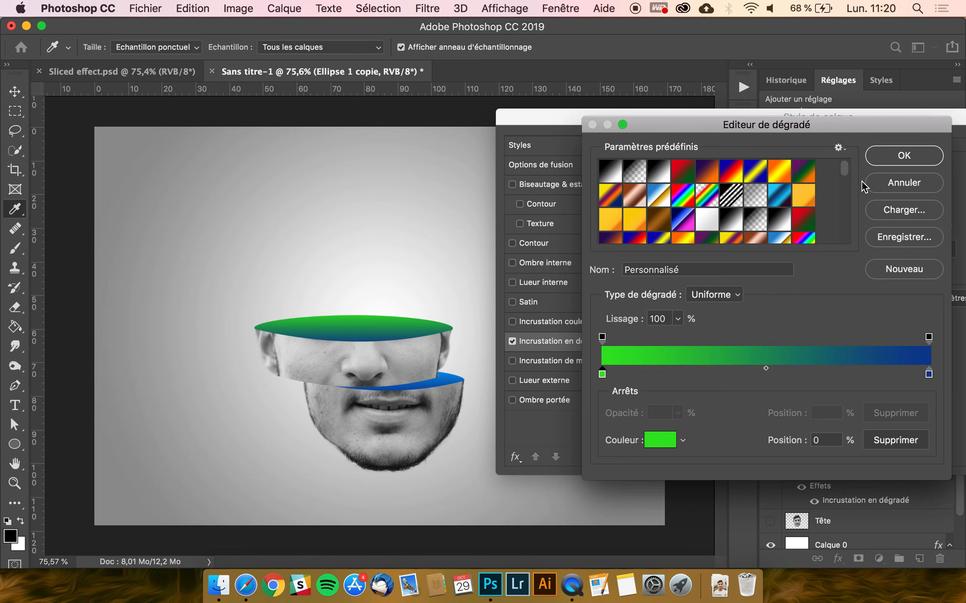
Set the dark blue stop of the Ellipse 1 copie gradient to dark green 31770b and apply the layer style
double_click(930, 374)
left_click(748, 323)
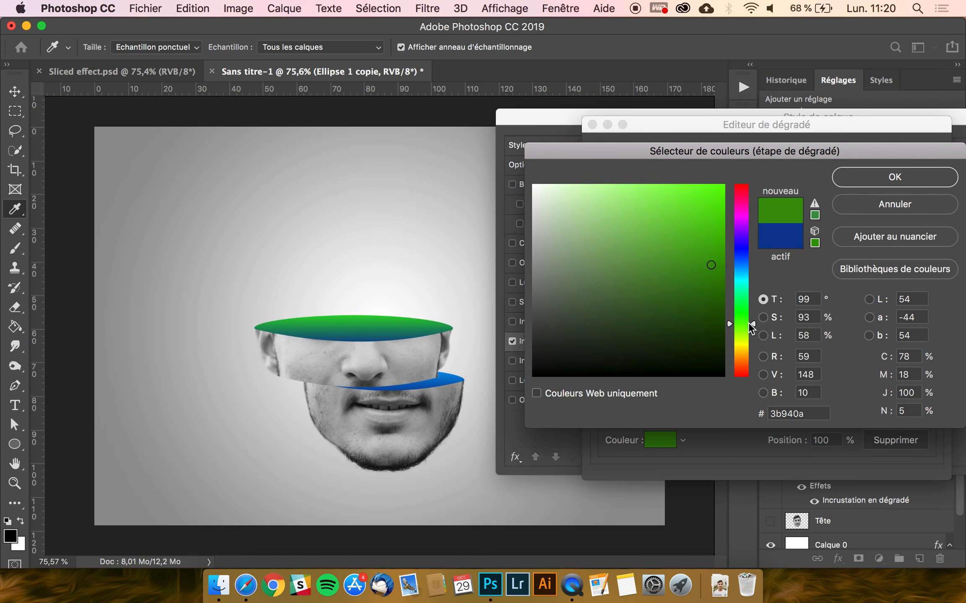
left_click(706, 295)
left_click_drag(706, 295, 707, 287)
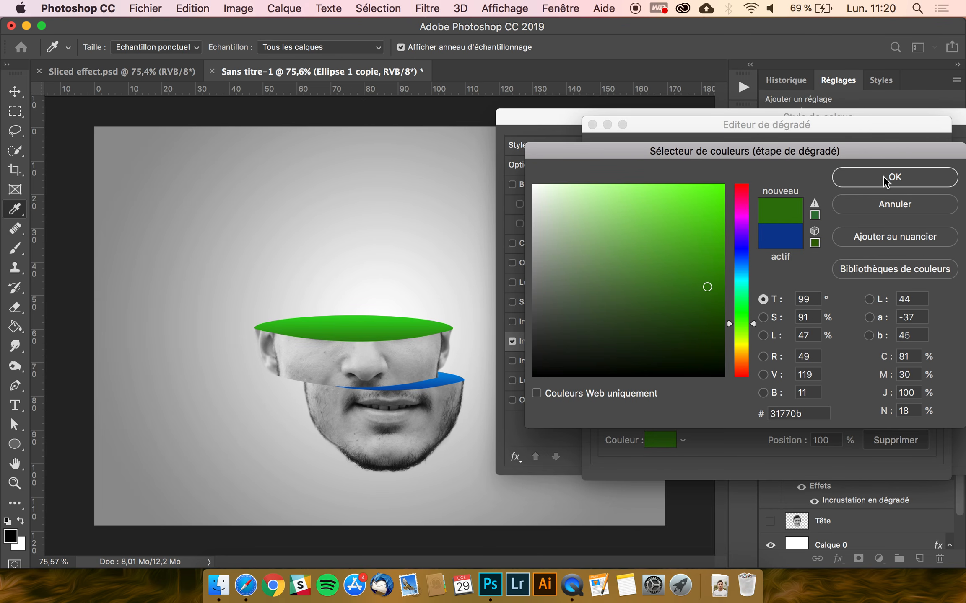
left_click(883, 177)
key("Return")
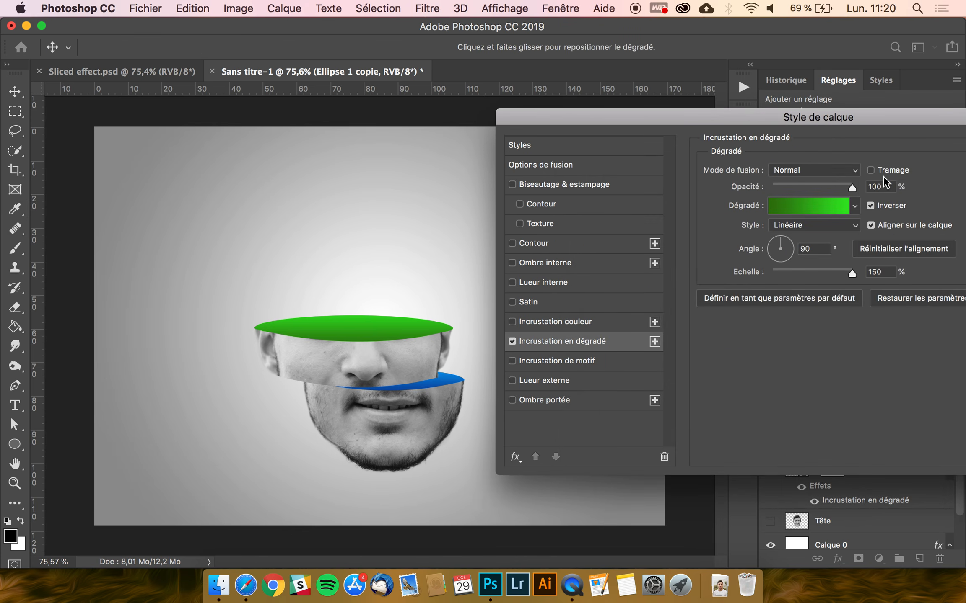
key("Return")
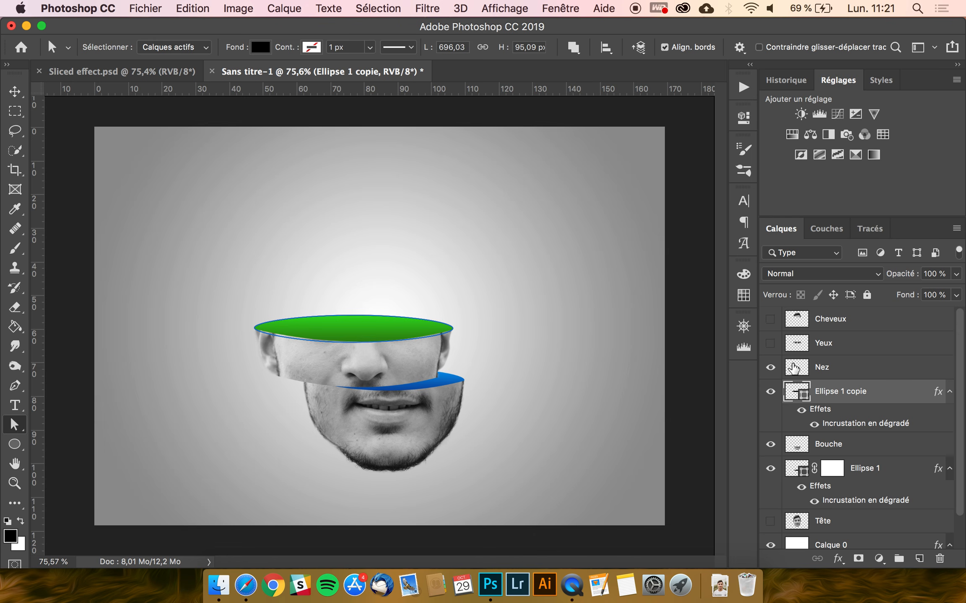
Show the Yeux layer, duplicate Ellipse 1 copie and place the duplicate between the Yeux and Nez layers
left_click(770, 343)
left_click(851, 352)
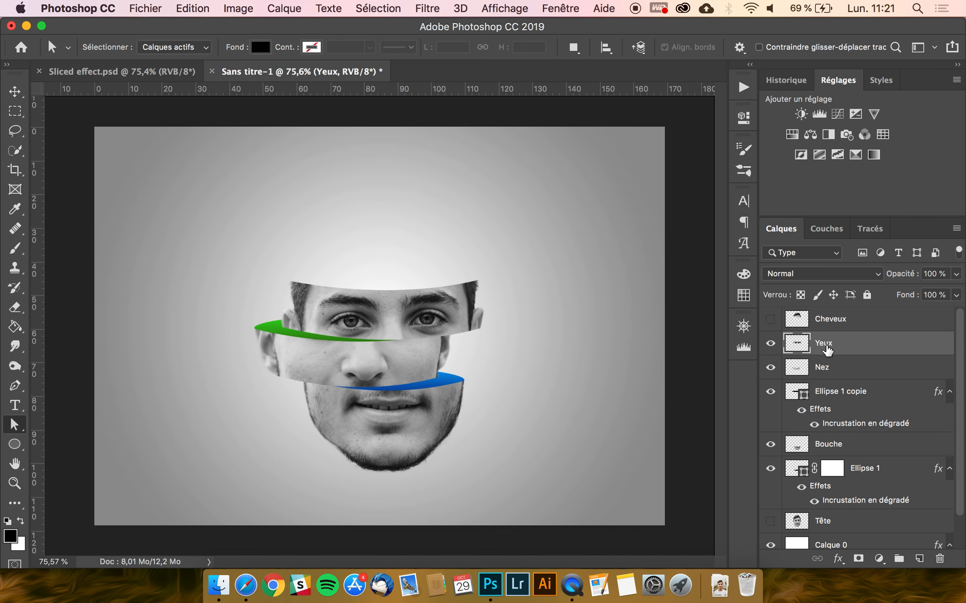
left_click(850, 395)
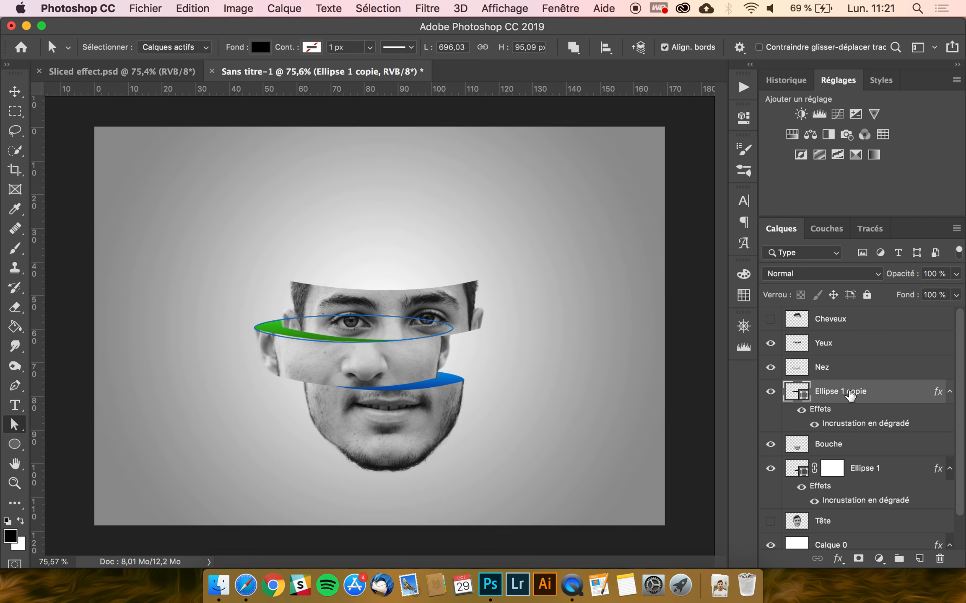
key("super+j")
left_click_drag(849, 395, 858, 354)
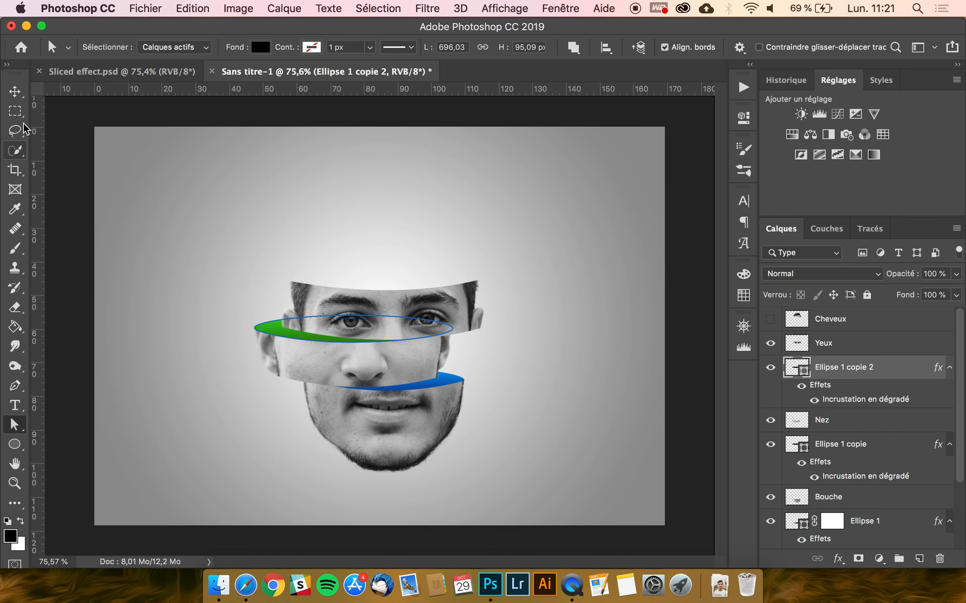
Move Ellipse 1 copie 2 onto the top of the eyes slice and align its left end with the slice's left corner
left_click(15, 91)
left_click_drag(376, 297, 391, 287)
scroll(392, 288, "up", 3)
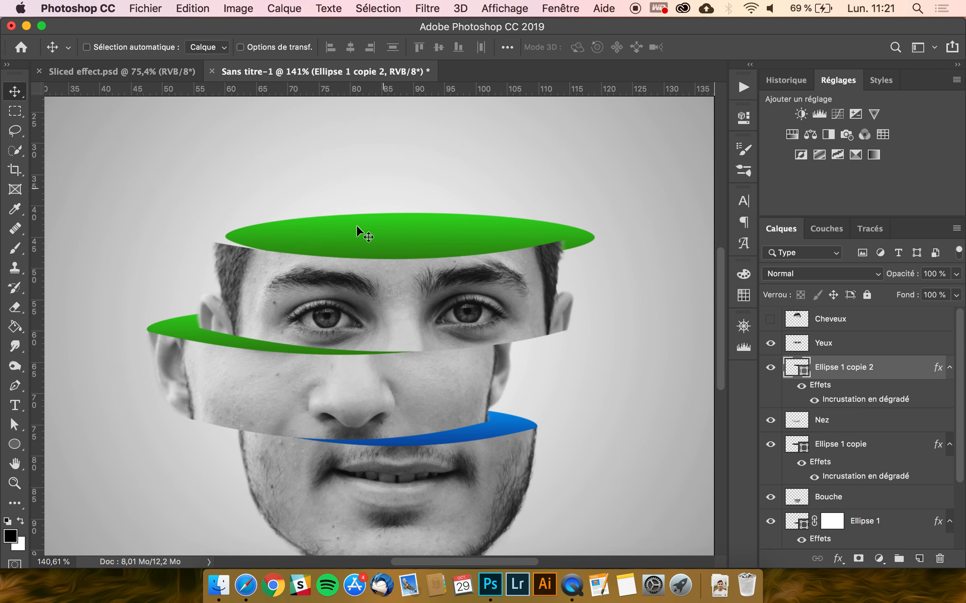
left_click_drag(357, 224, 348, 233)
key("Up")
key("Up")
key("Up")
key("Up")
key("Up")
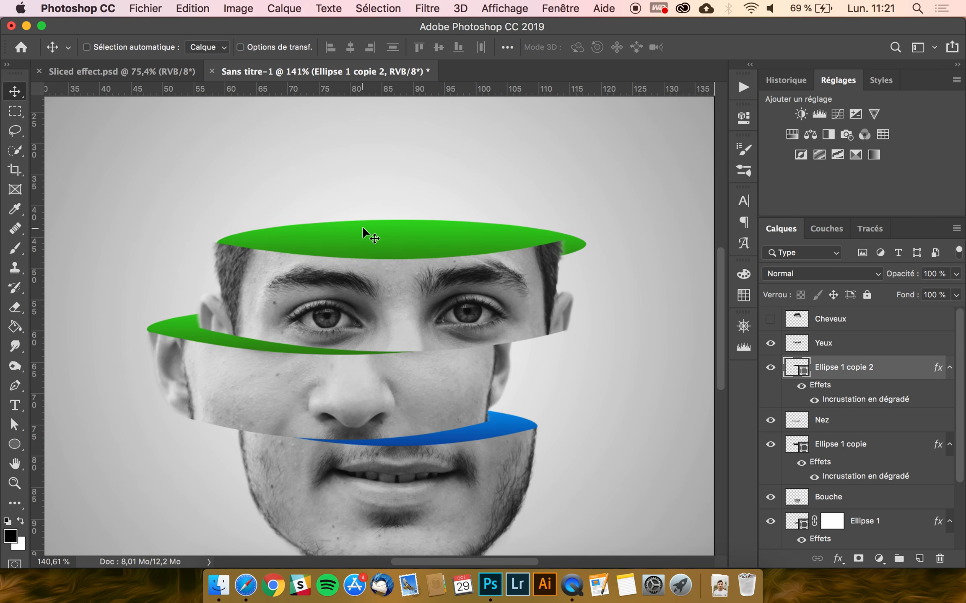
key("Down")
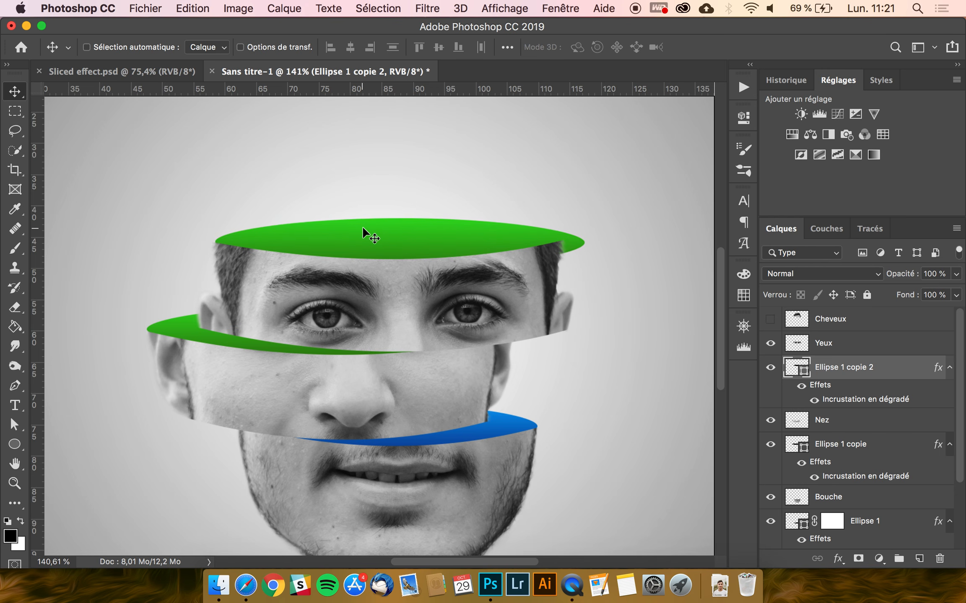
Narrow Ellipse 1 copie 2 from its right side to about 648 px wide to match the eyes slice
key("super+t")
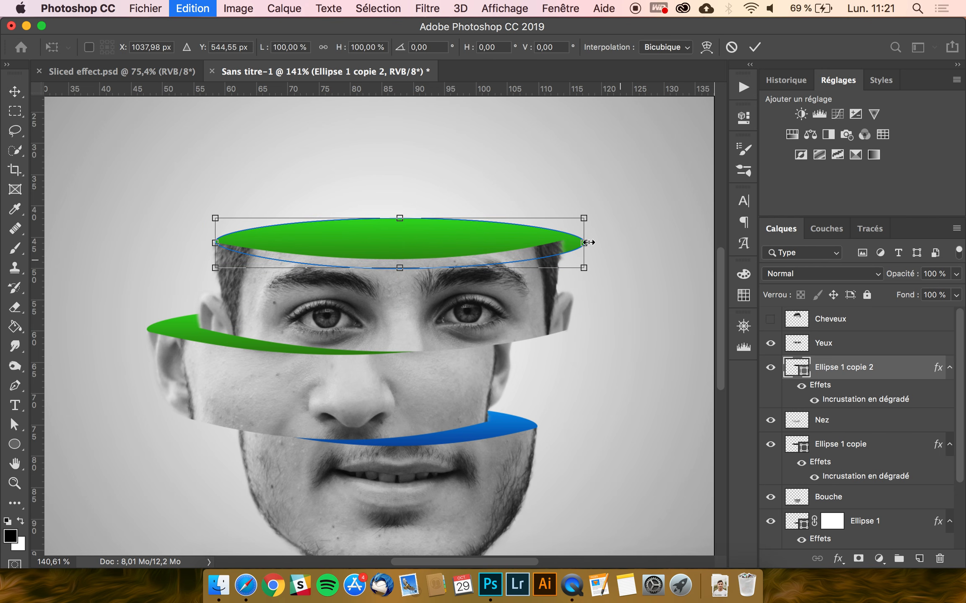
left_click_drag(585, 242, 561, 242)
key("Return")
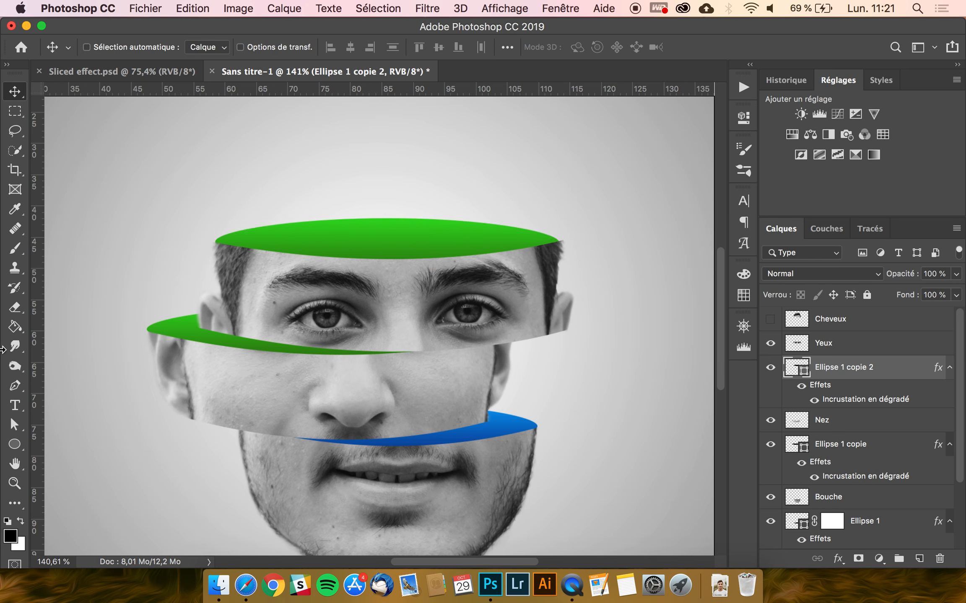
Raise the bottom anchor point of Ellipse 1 copie 2 towards the eyes slice's top edge, making the ellipse about 83 px high
left_click(15, 385)
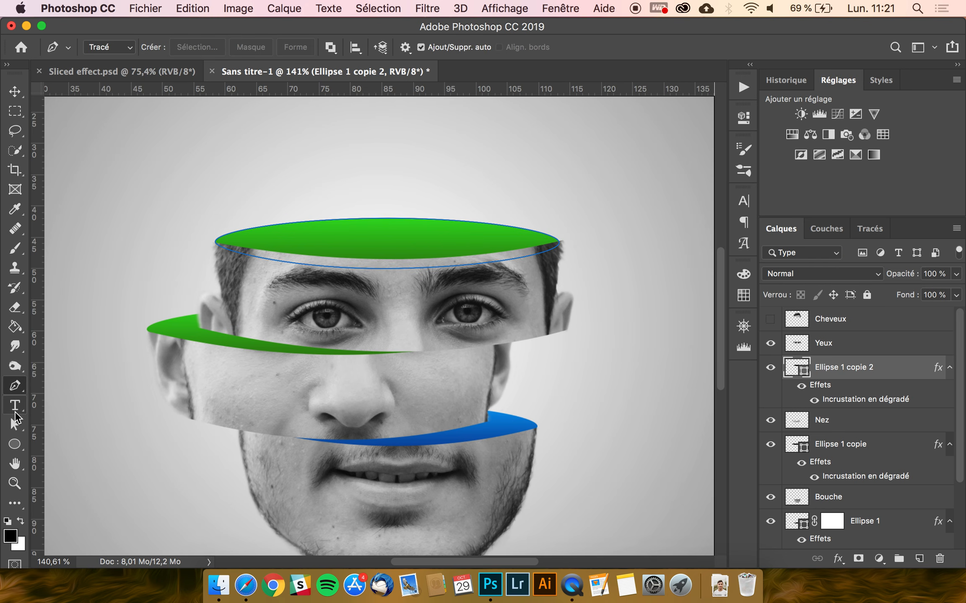
left_click(17, 425)
left_click(216, 247)
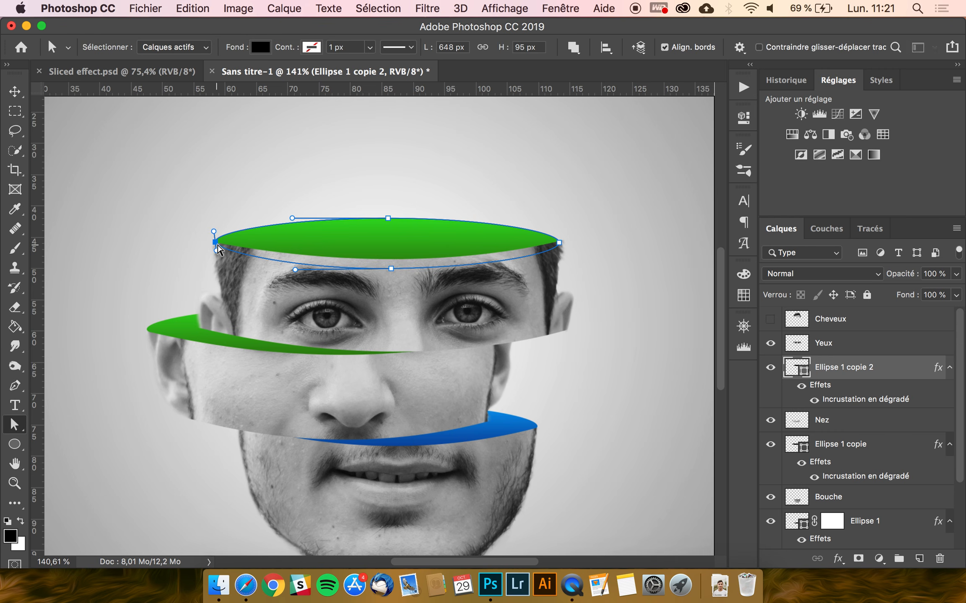
left_click_drag(390, 271, 393, 265)
Move the right anchor point of Ellipse 1 copie 2 up and outward to the eyes slice's right corner, about 658 px wide
scroll(521, 201, "up", 5)
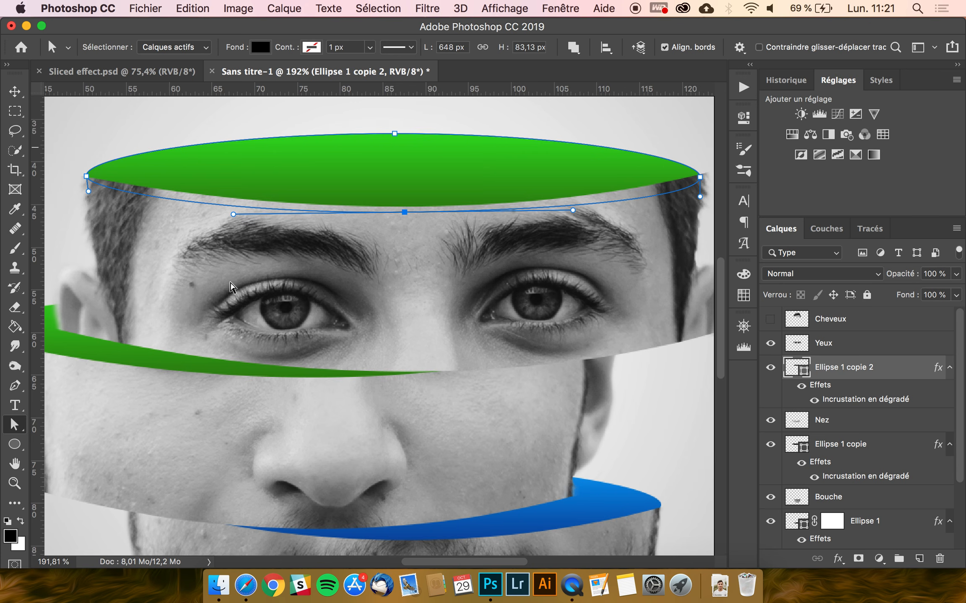
scroll(562, 229, "up", 3)
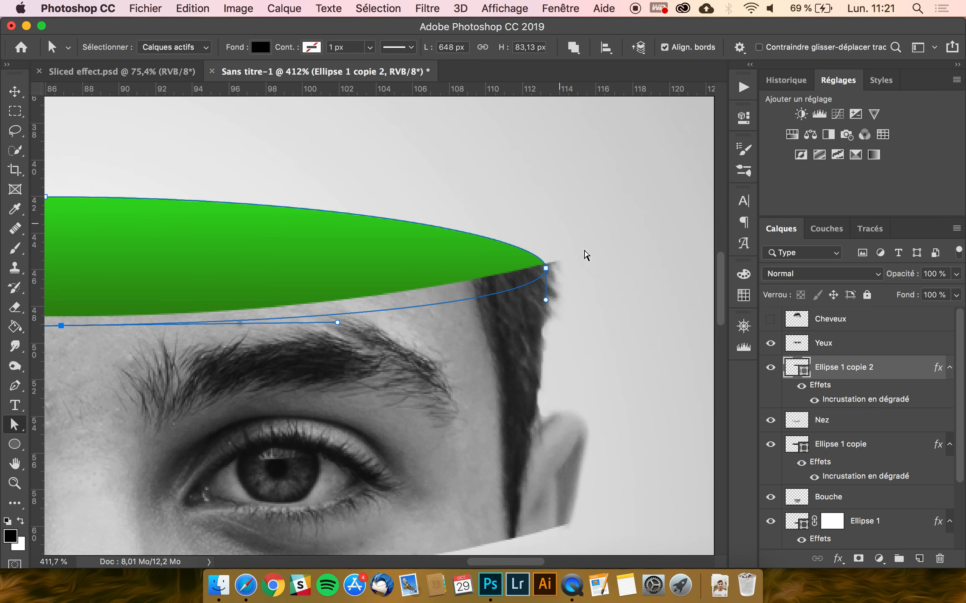
left_click_drag(547, 272, 563, 255)
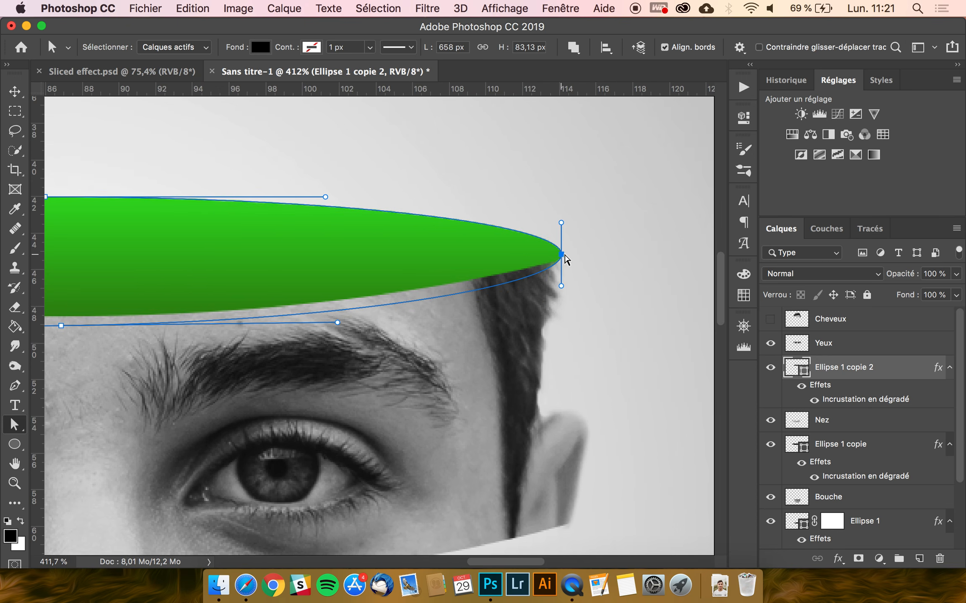
left_click(613, 284)
Raise the bottom anchor point of Ellipse 1 copie 2 slightly for a height of about 79 px and tilt the right anchor's handle
left_click(507, 254)
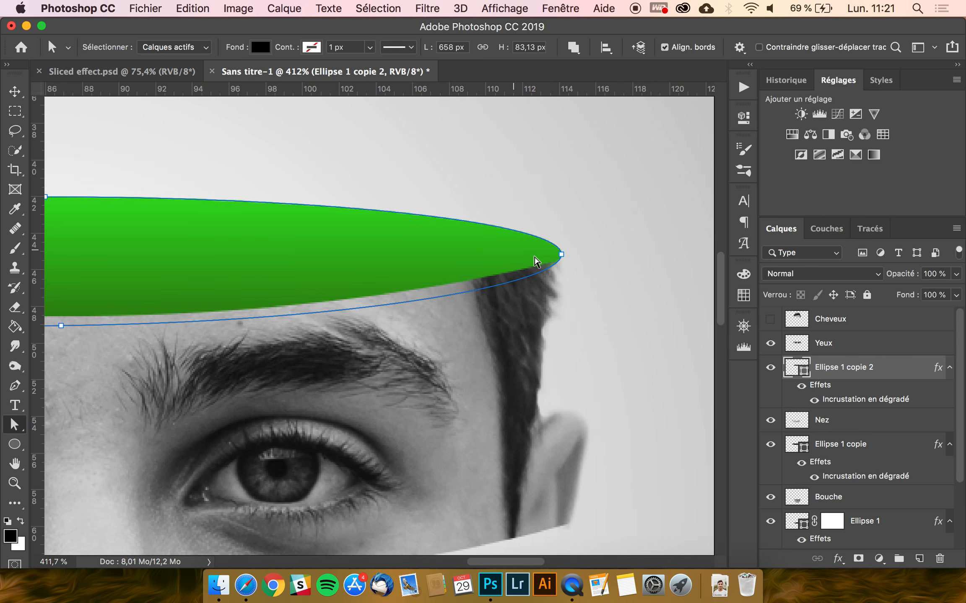
left_click_drag(495, 289, 472, 299)
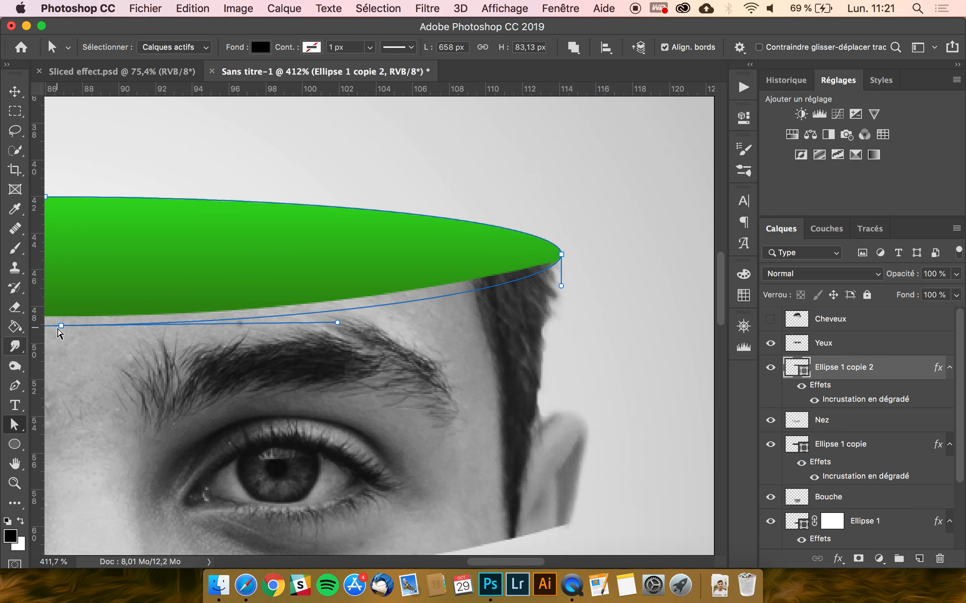
left_click(61, 326)
left_click_drag(61, 325, 61, 320)
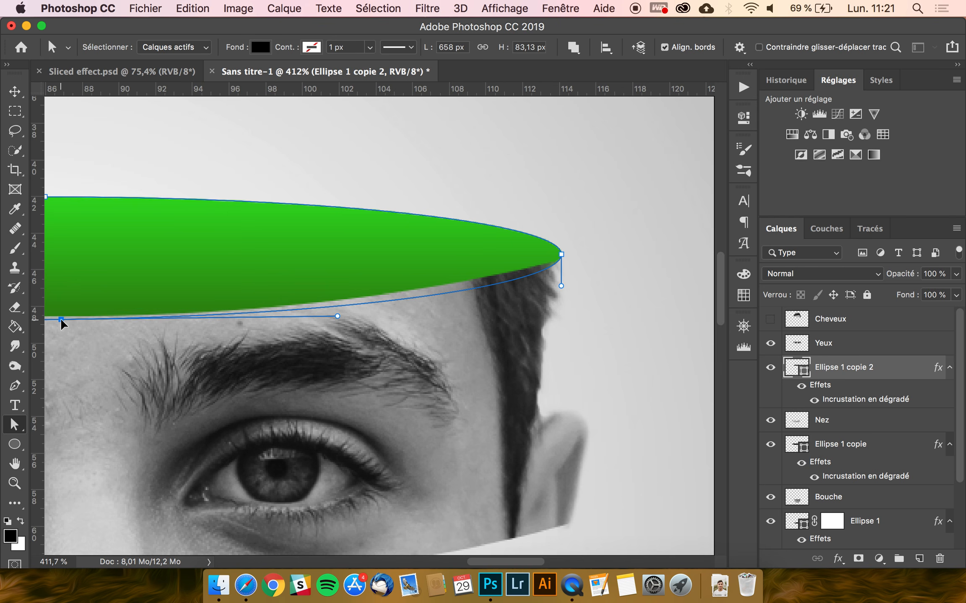
mouse_move(560, 289)
left_mouse_down()
mouse_move(556, 281)
mouse_move(558, 289)
left_mouse_up()
left_click(600, 314)
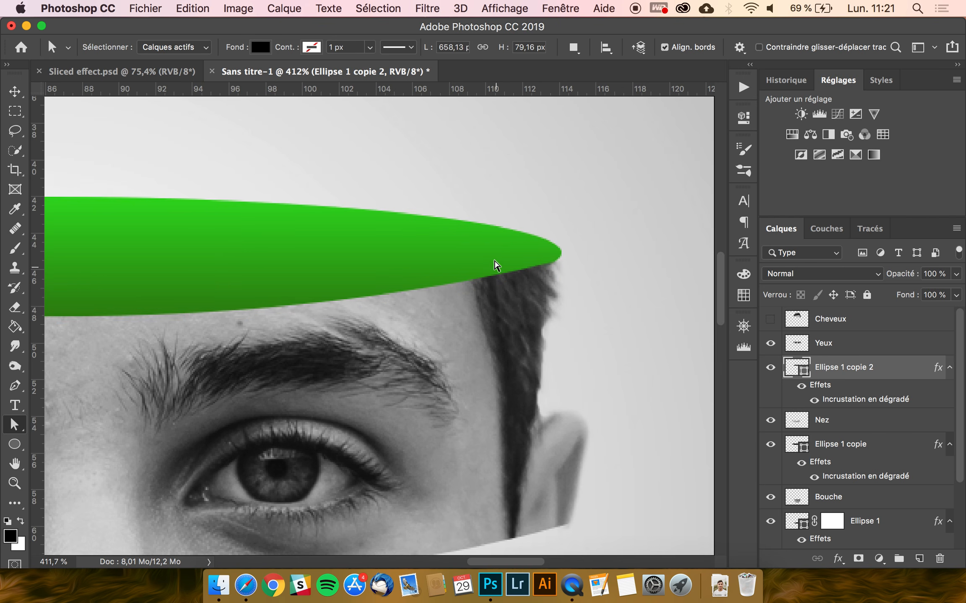
Straighten the right anchor's handle on Ellipse 1 copie 2 and fine-tune that anchor's position to about 659 px overall width
left_click(561, 254)
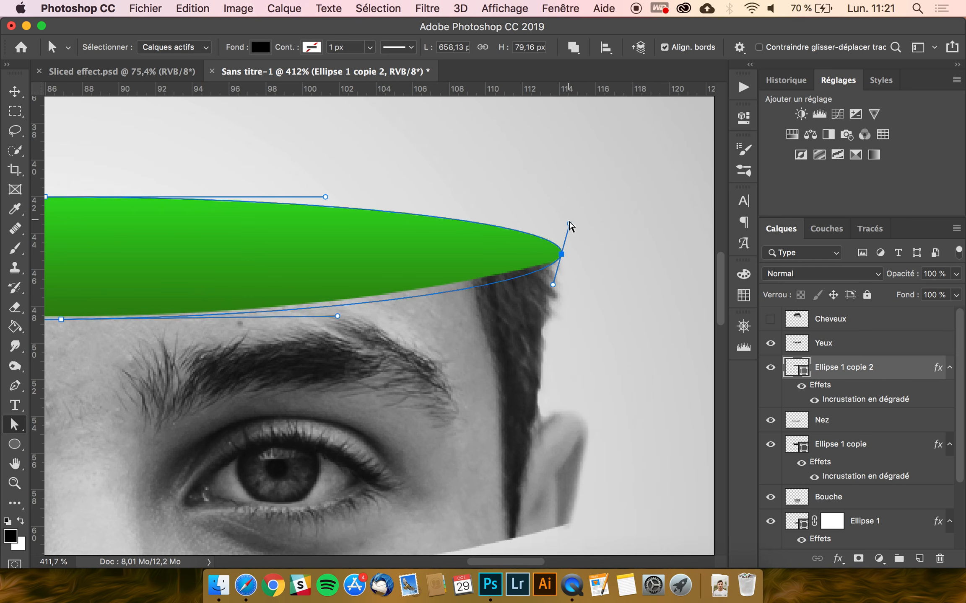
left_click_drag(568, 223, 562, 219)
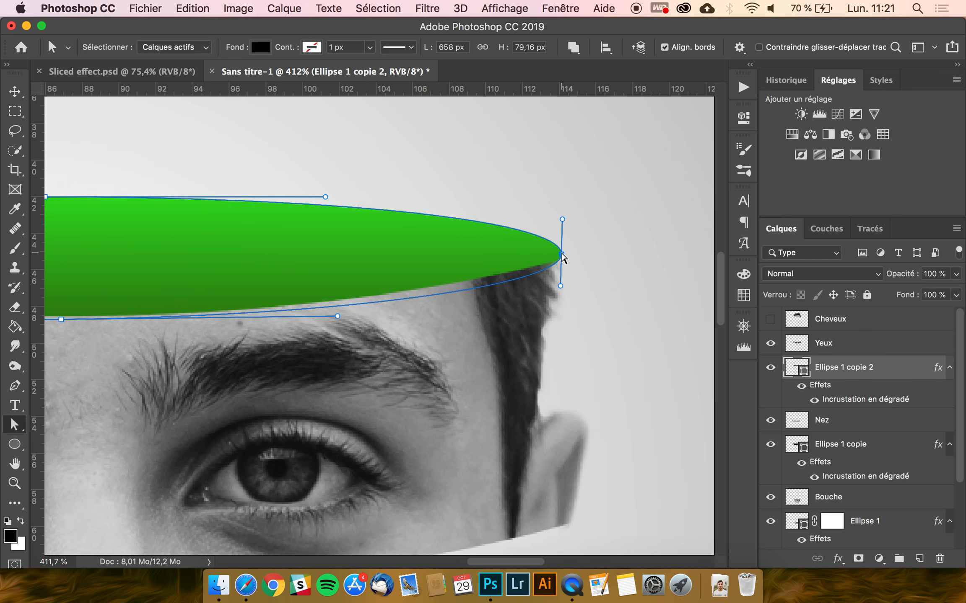
left_click_drag(561, 256, 558, 255)
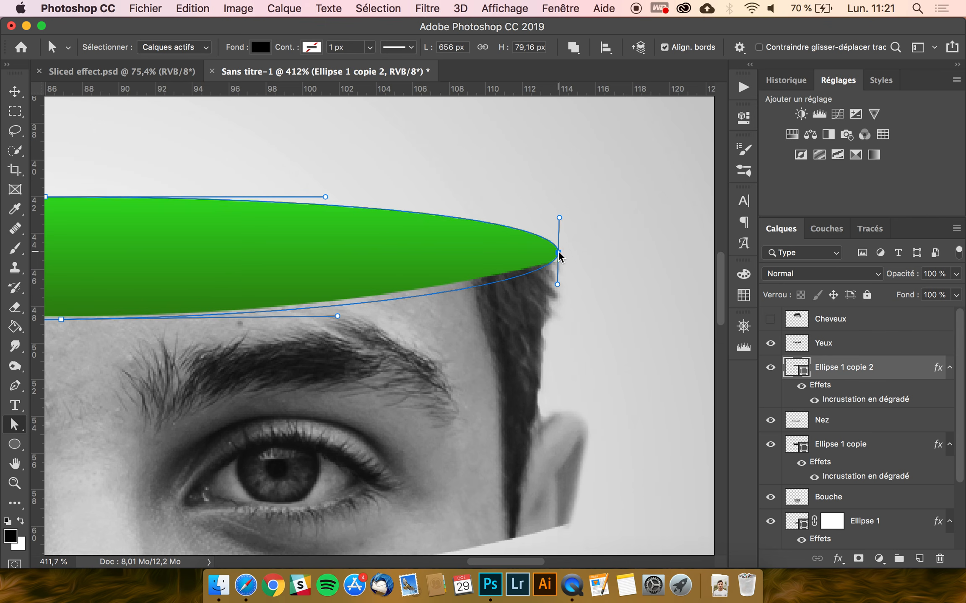
left_click(600, 313)
left_click(559, 250)
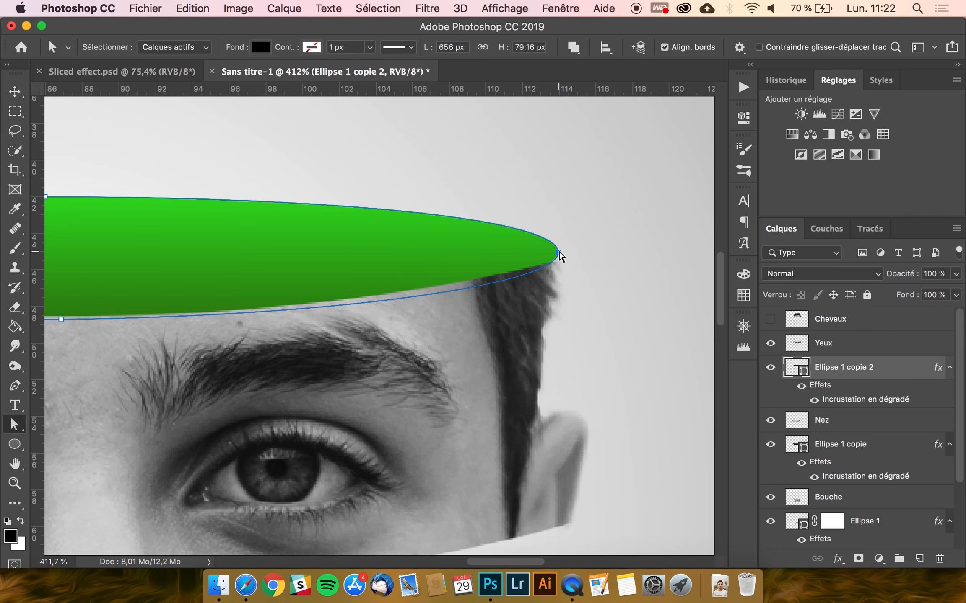
left_click_drag(559, 252, 565, 255)
left_click(614, 307)
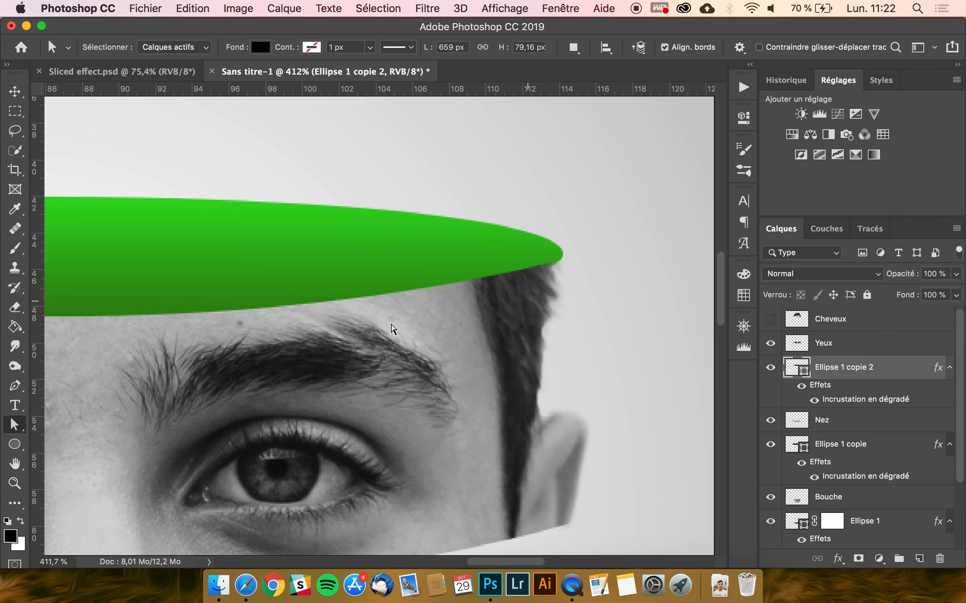
Move the left anchor point of Ellipse 1 copie 2 slightly down and outward to the eyes slice's left corner, about 662 px wide
scroll(391, 329, "left", 10)
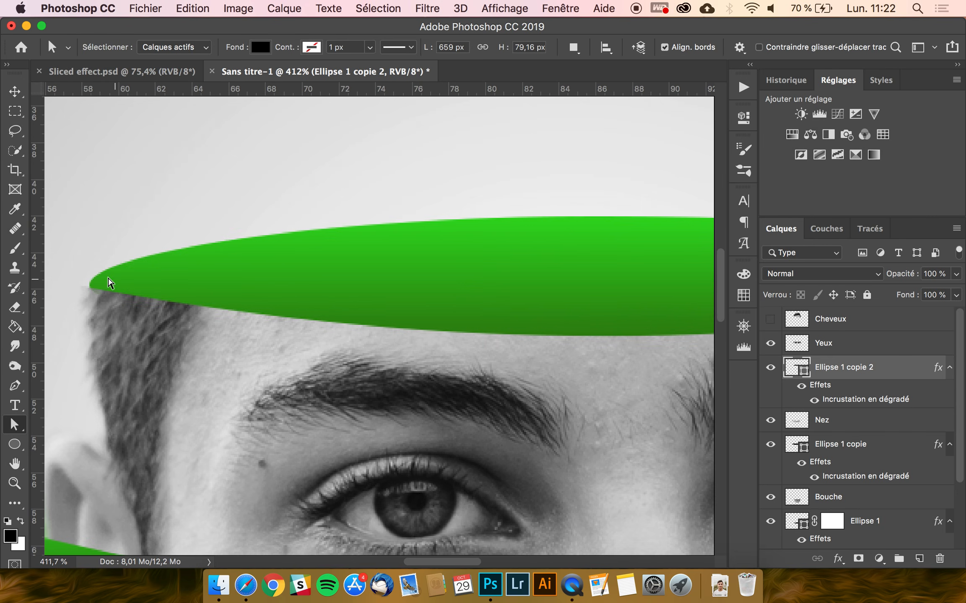
left_click(108, 278)
mouse_move(90, 285)
left_mouse_down()
mouse_move(81, 282)
mouse_move(86, 289)
left_mouse_up()
left_click(144, 191)
scroll(246, 267, "down", 5)
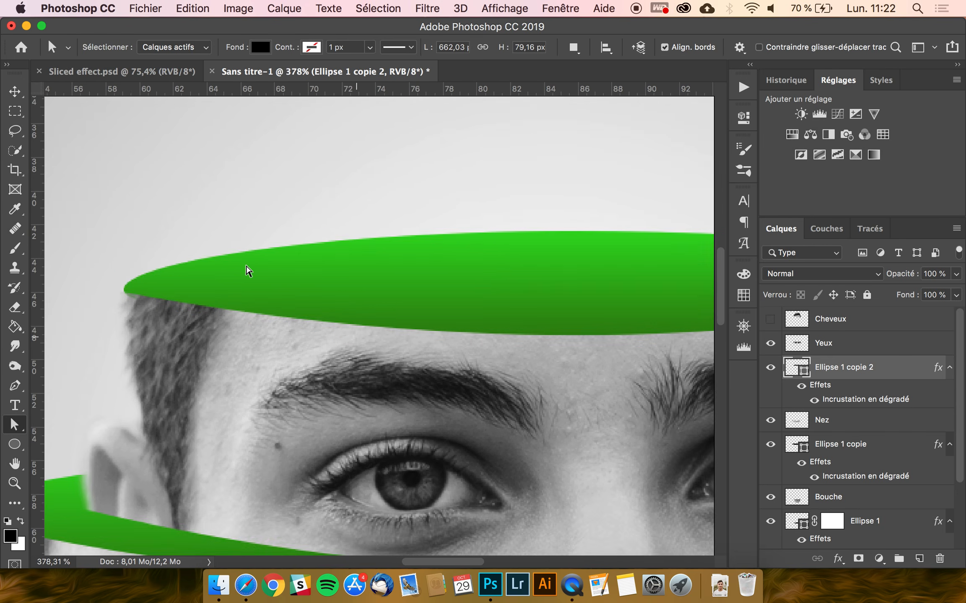
scroll(247, 270, "down", 2)
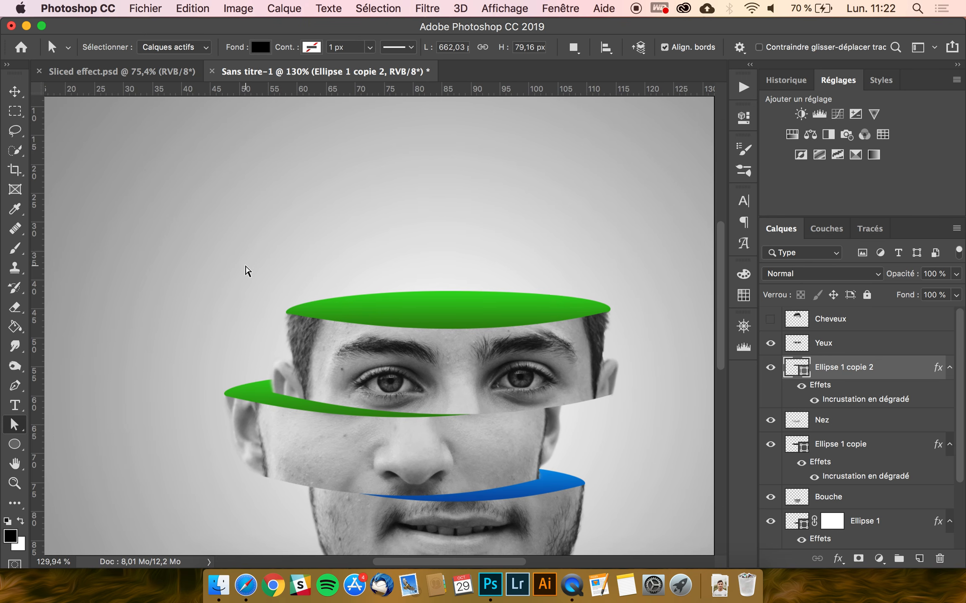
Try to flatten the upper curve at Ellipse 1 copie 2's right tip by shortening its anchor's upper handle
scroll(538, 274, "up", 5)
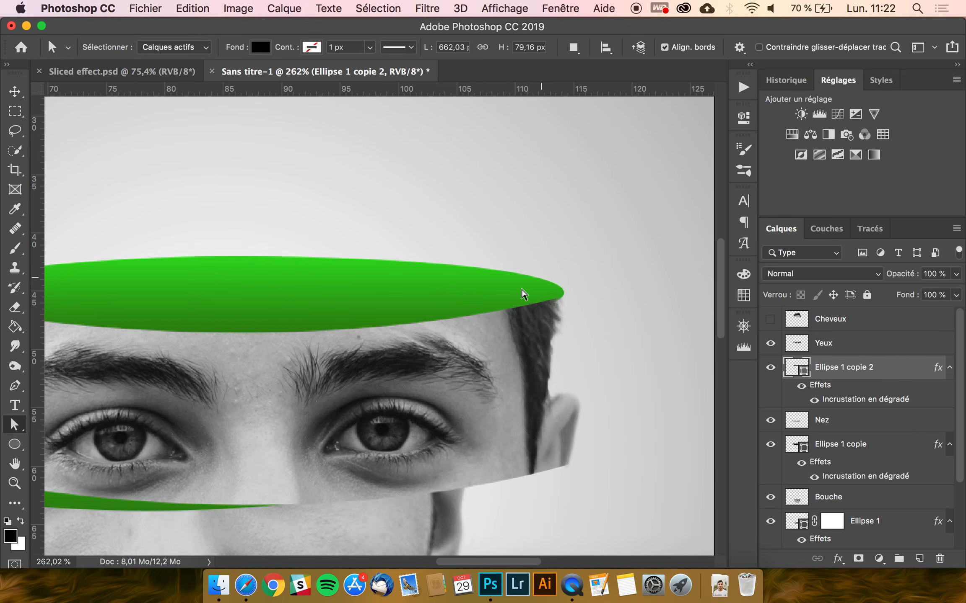
left_click(522, 296)
scroll(522, 296, "up", 3)
scroll(587, 298, "right", 1)
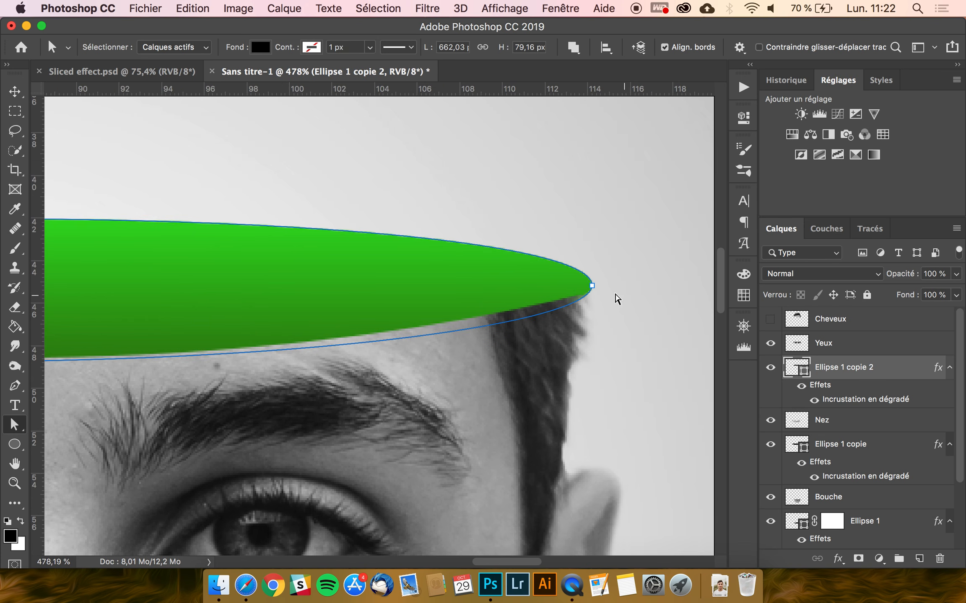
left_click(592, 287)
left_click_drag(592, 248, 595, 272)
left_click(631, 322)
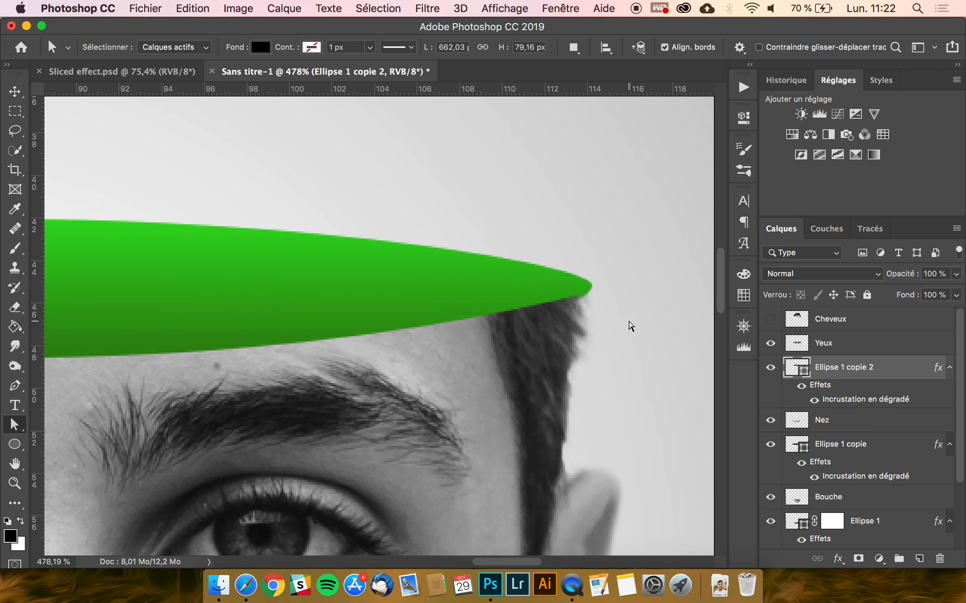
scroll(485, 346, "down", 5)
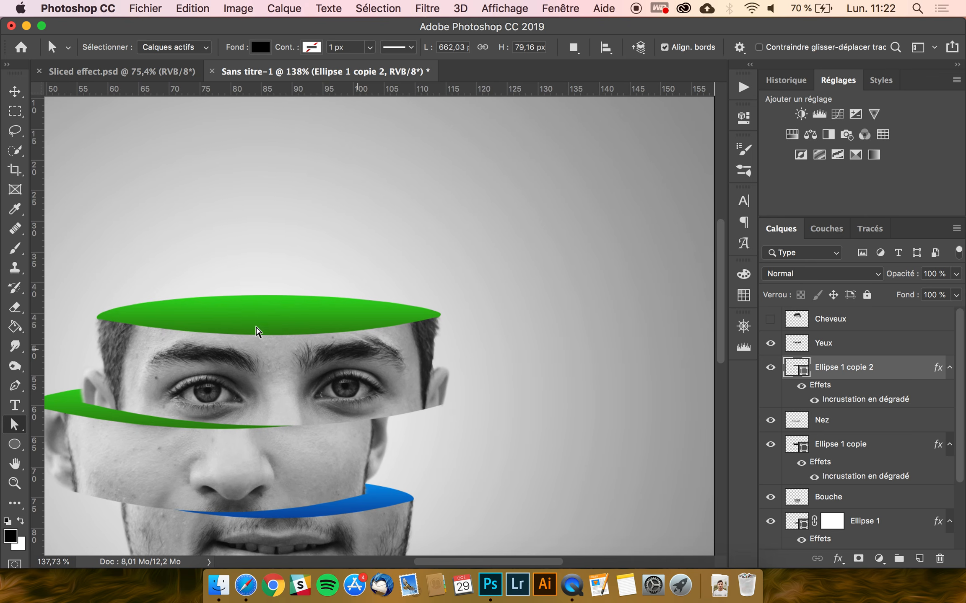
left_click(297, 326)
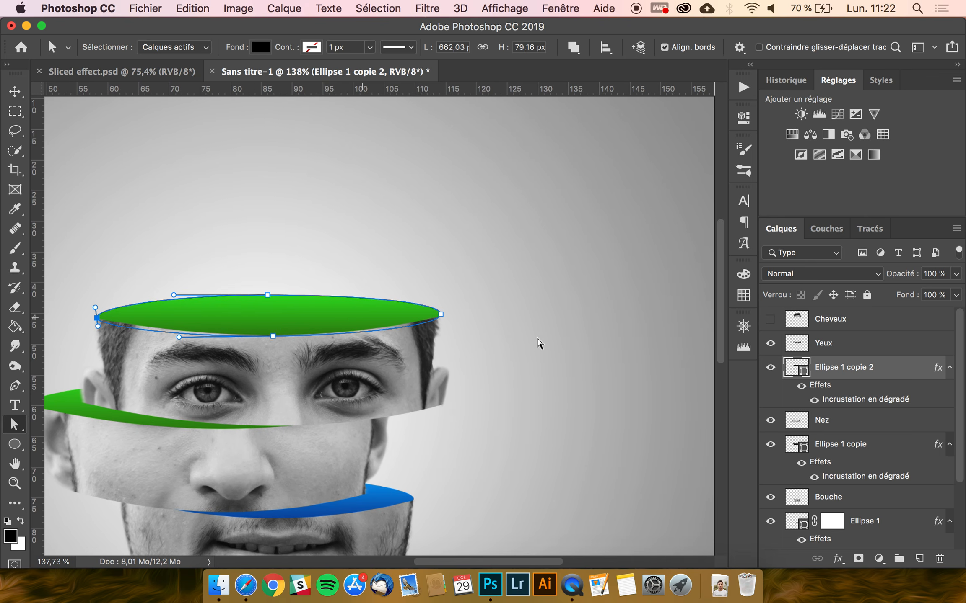
Narrow Ellipse 1 copie 2 from its right side with Free Transform to 657 px wide and 79 px high
scroll(426, 295, "up", 4)
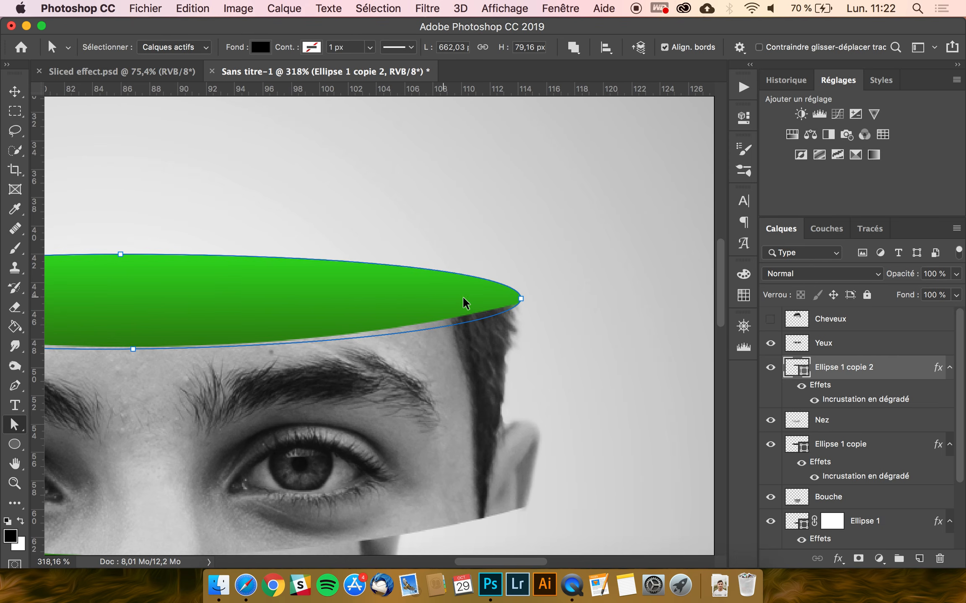
key("super+t")
left_click_drag(521, 304, 516, 302)
key("Return")
left_click(550, 315)
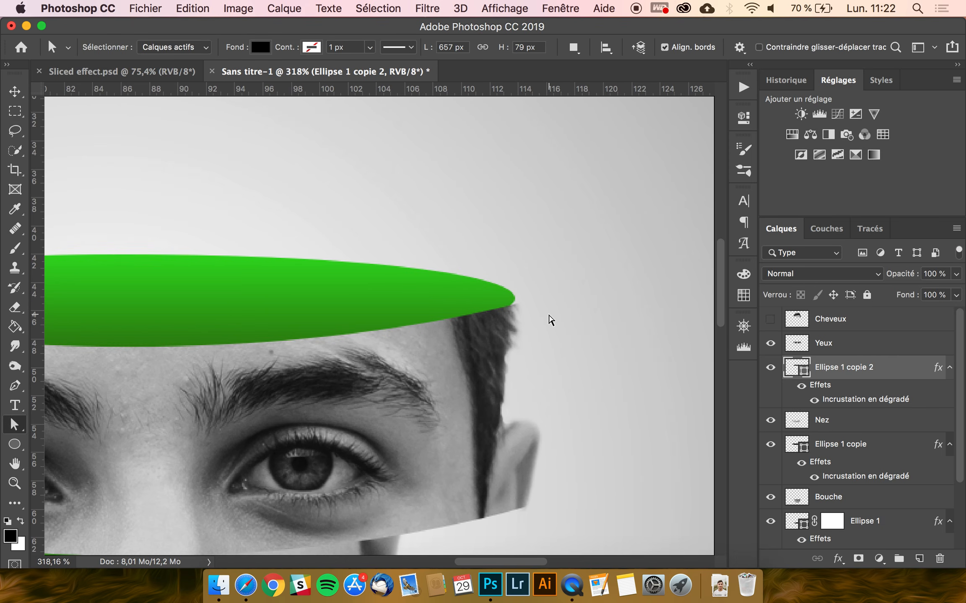
Erase the stray pixels at the upper right hair corner of the Yeux layer, beside the green ellipse's tip
scroll(549, 318, "up", 4)
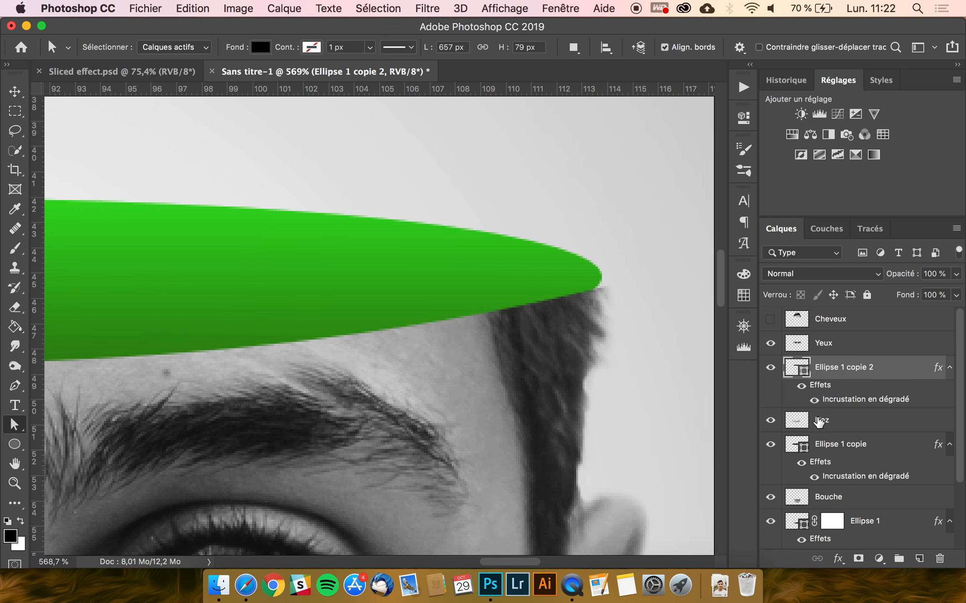
left_click(834, 426)
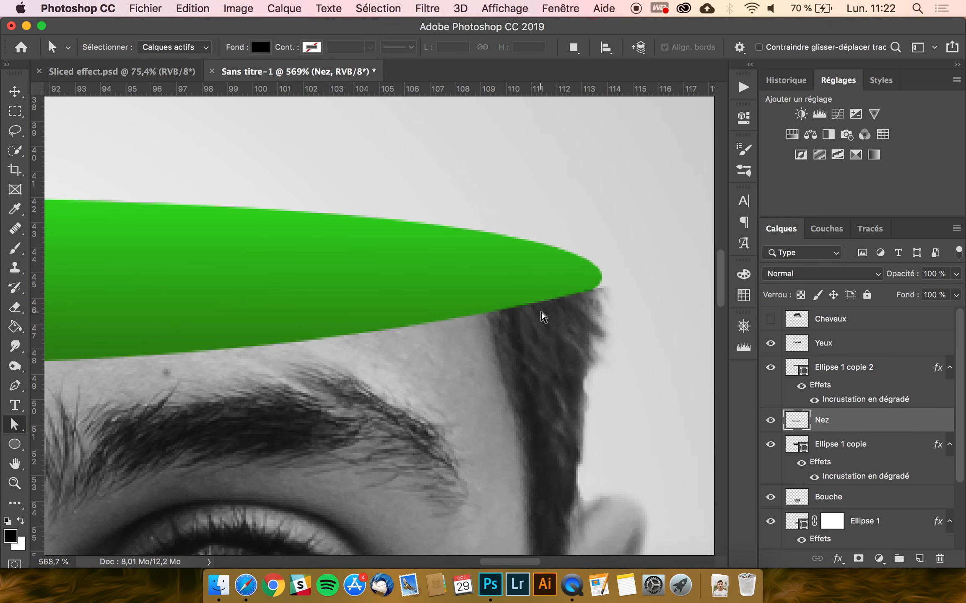
key("e")
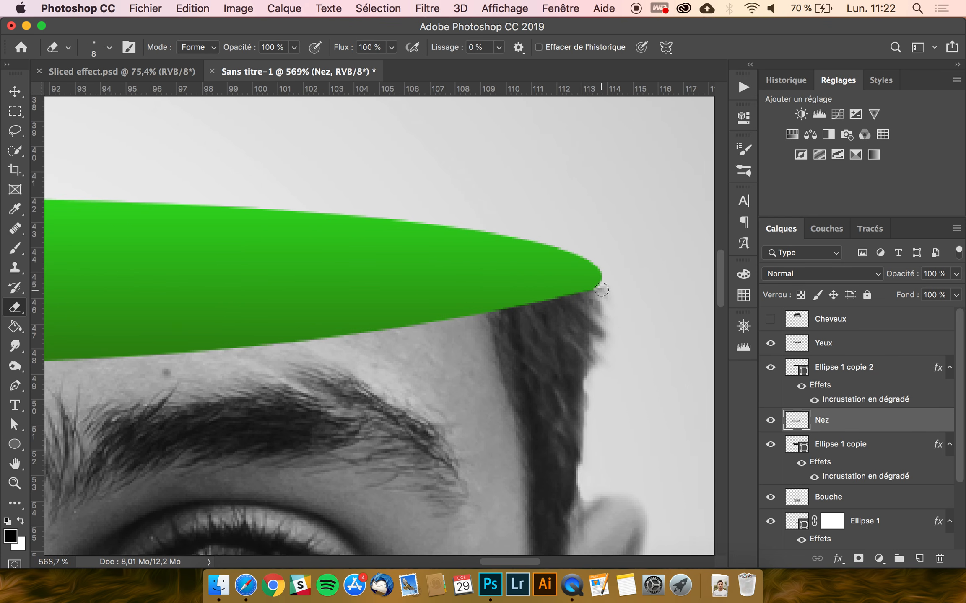
left_click(834, 351)
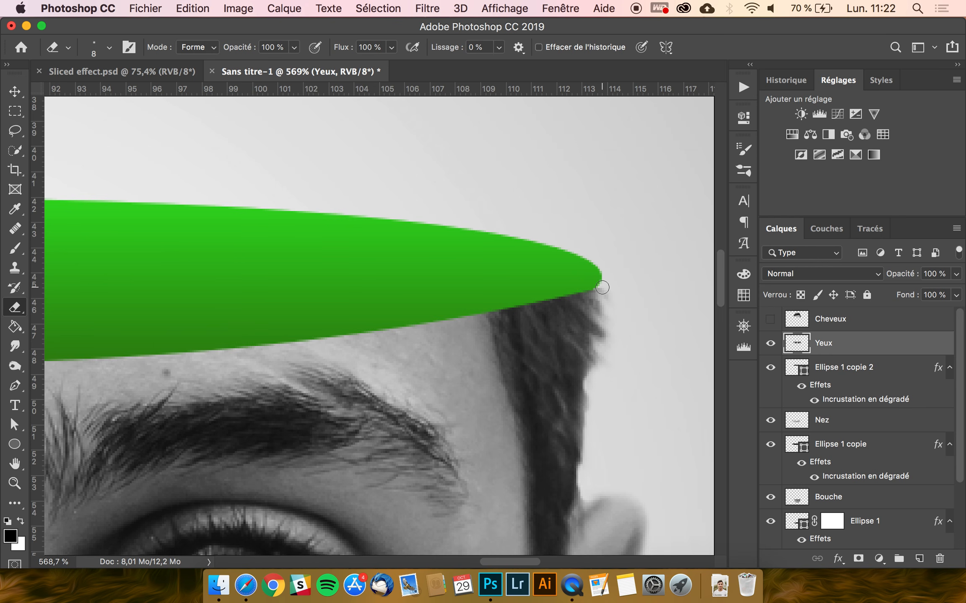
left_click_drag(602, 287, 607, 290)
scroll(616, 272, "down", 1)
scroll(616, 272, "down", 10)
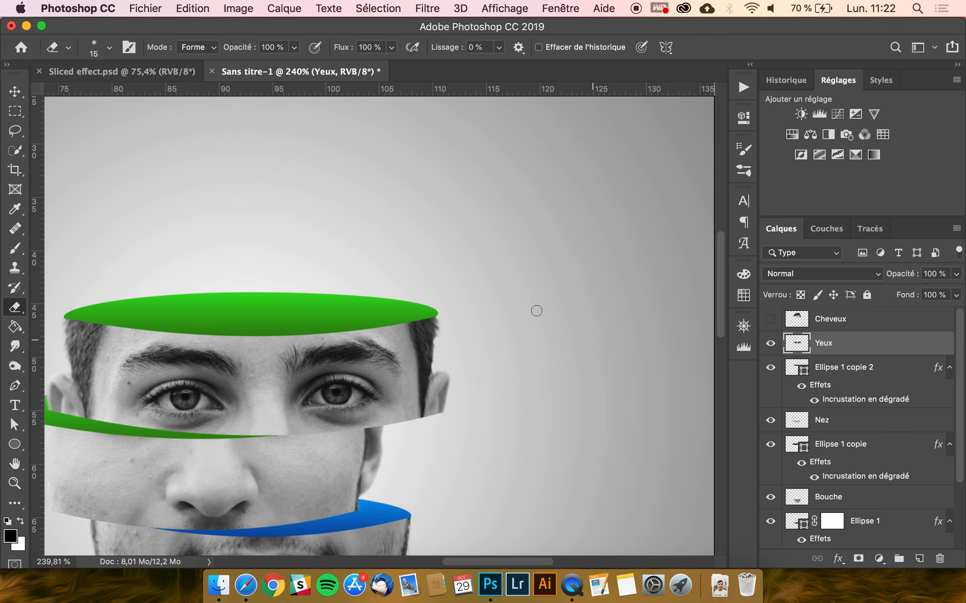
Extend the hair at the Yeux layer's upper right corner with the Clone Stamp, using a soft 18 px brush
scroll(536, 311, "up", 9)
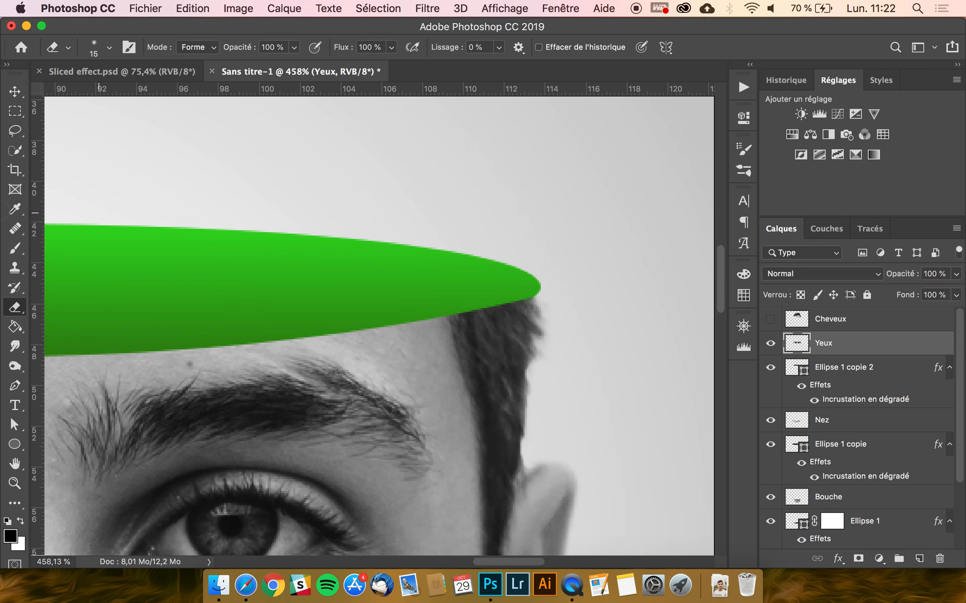
left_click(15, 267)
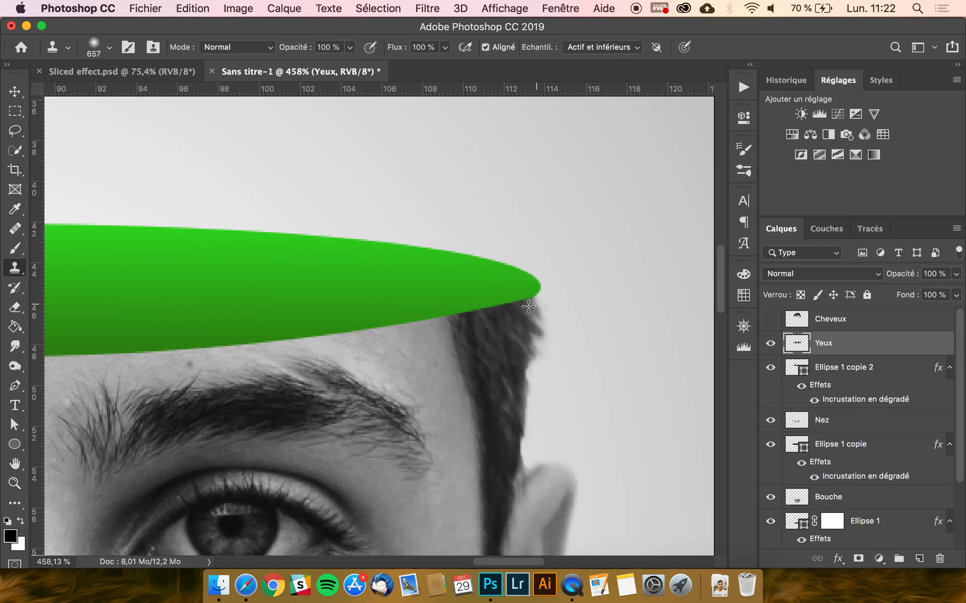
left_click_drag(528, 307, 529, 314)
left_click(101, 47)
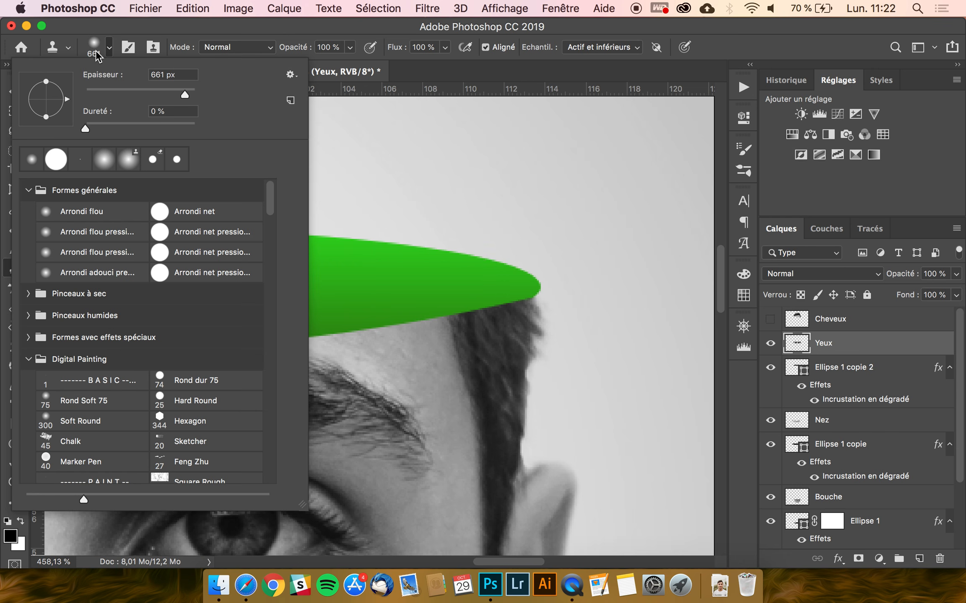
double_click(163, 74)
type("54")
key("Return")
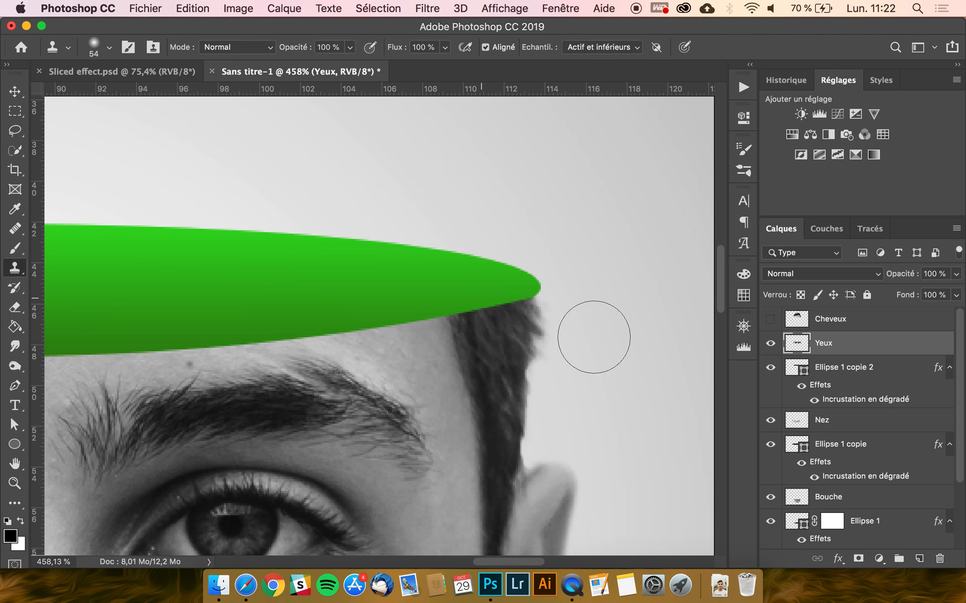
left_click_drag(533, 323, 457, 315)
left_click(532, 334, "alt")
left_click_drag(532, 301, 532, 305)
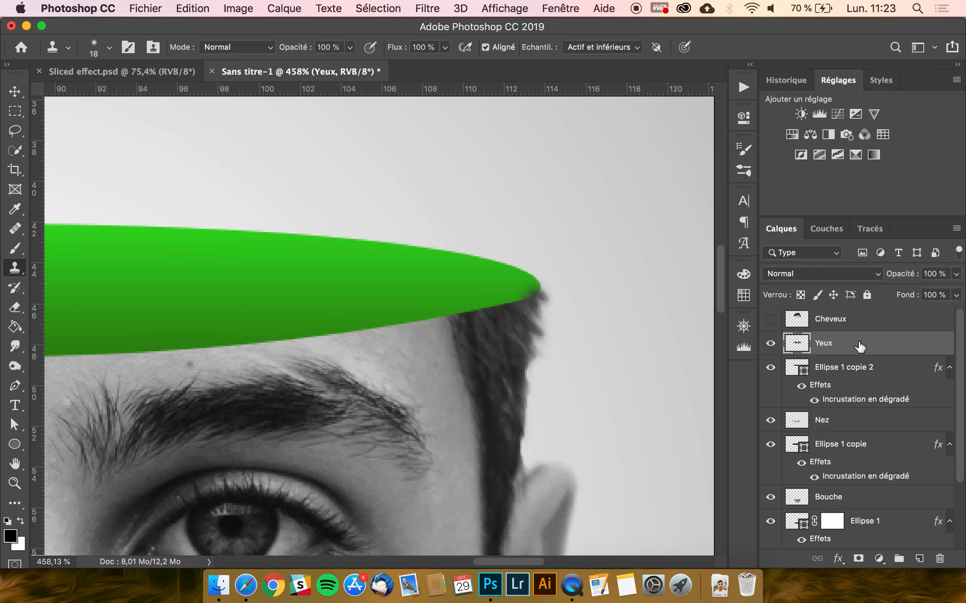
Erase the cloned hair that overlaps the green ellipse's right tip on the Yeux layer, using a 3 px eraser
scroll(556, 312, "up", 2)
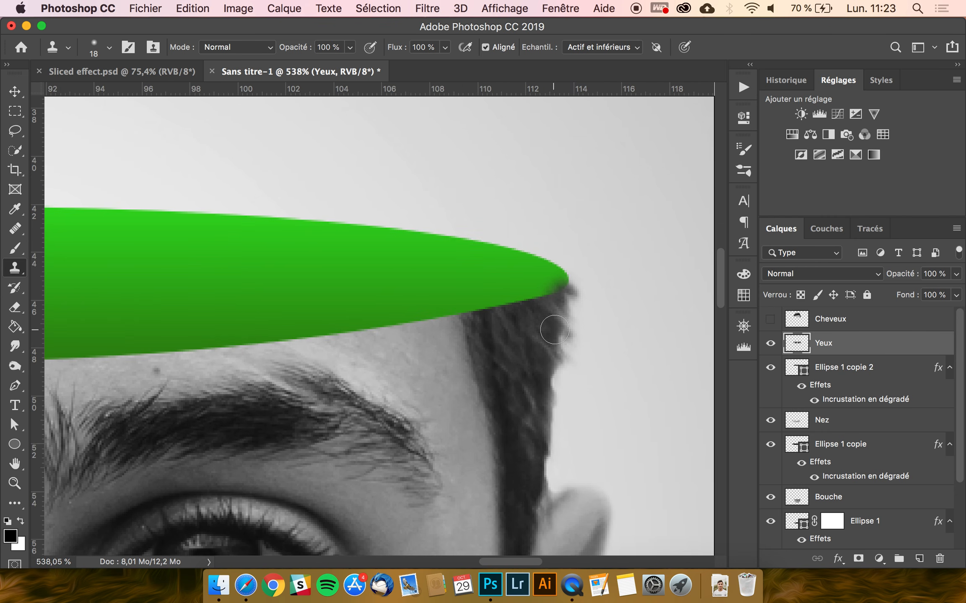
key("e")
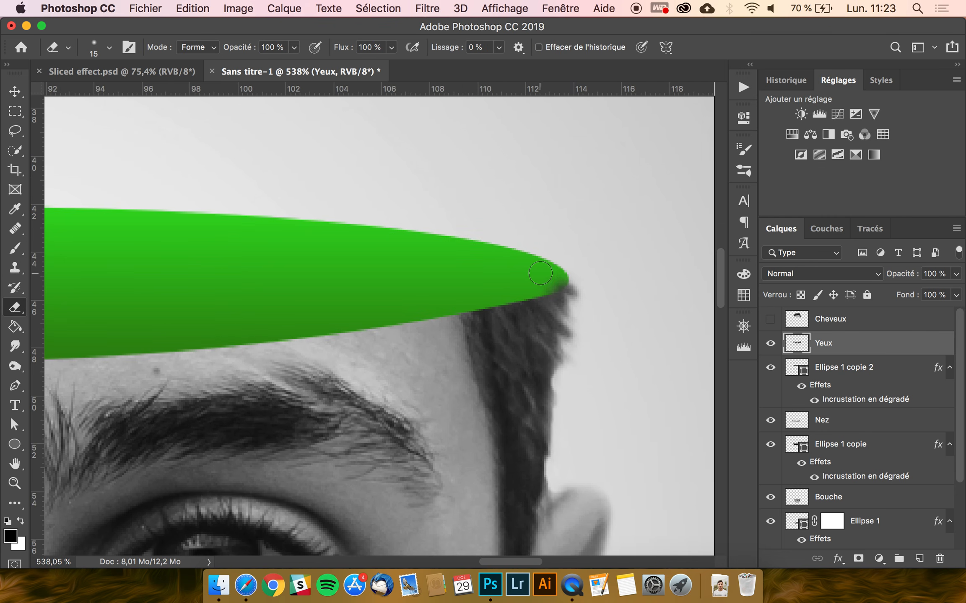
left_click_drag(540, 274, 514, 275)
scroll(513, 275, "up", 3)
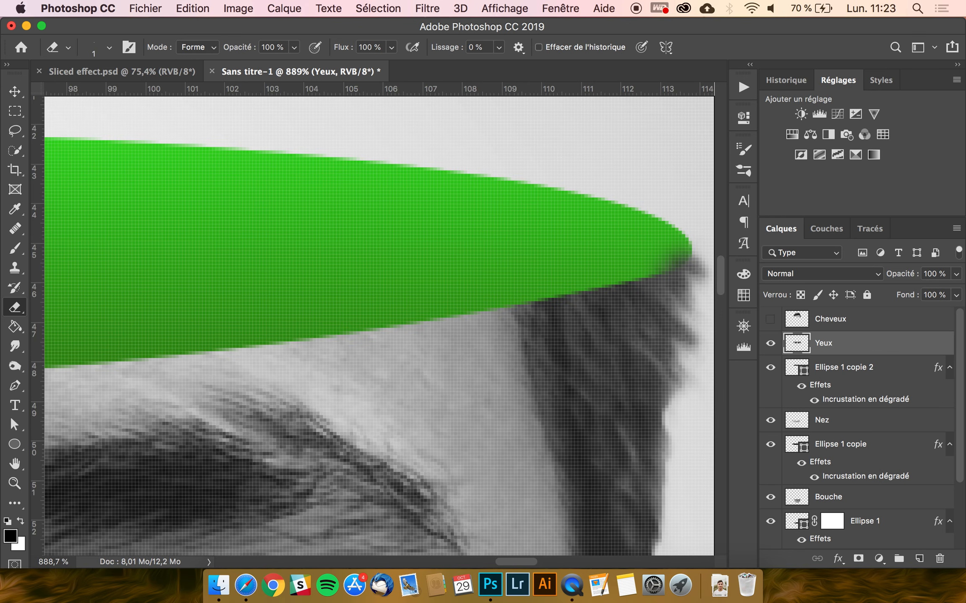
mouse_move(626, 254)
left_mouse_down()
mouse_move(681, 258)
mouse_move(643, 275)
left_mouse_up()
scroll(632, 274, "up", 3)
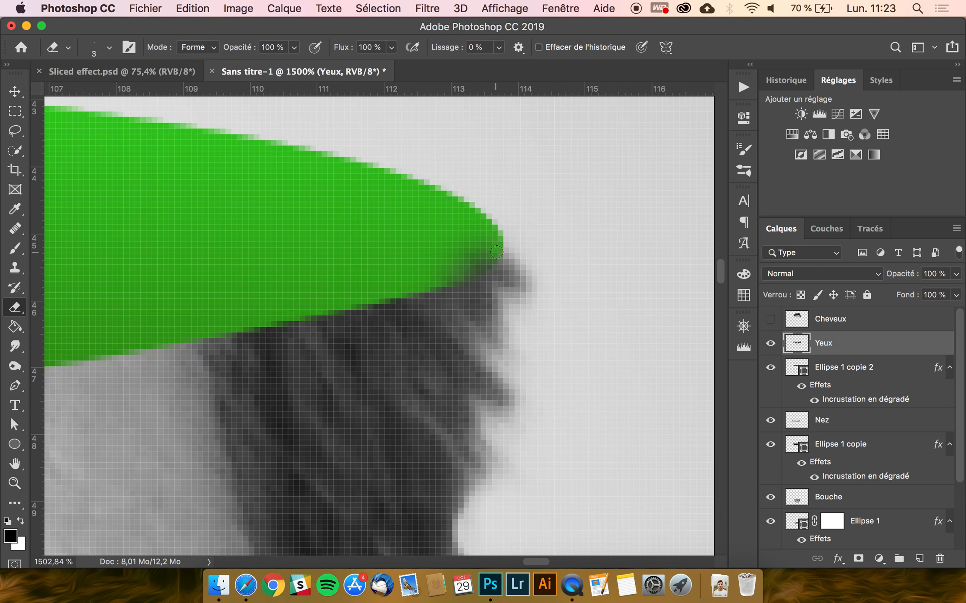
mouse_move(491, 255)
left_mouse_down()
mouse_move(416, 285)
mouse_move(491, 240)
left_mouse_up()
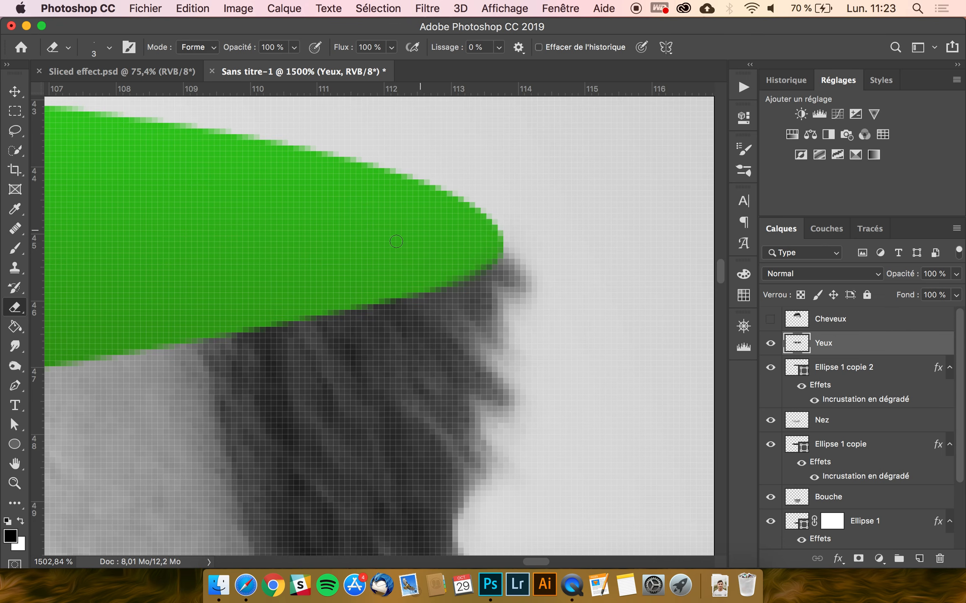
scroll(396, 241, "down", 10)
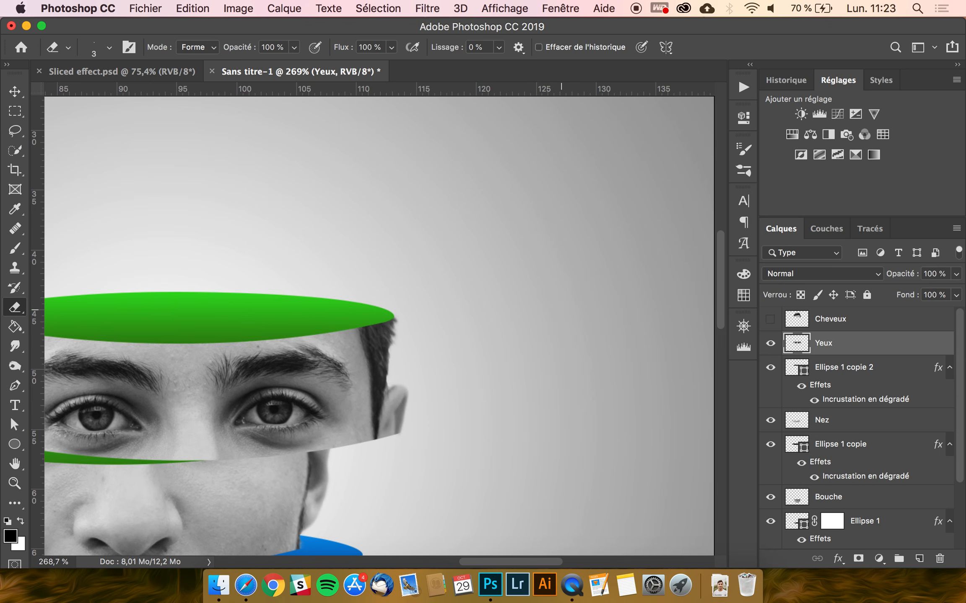
scroll(429, 376, "down", 5)
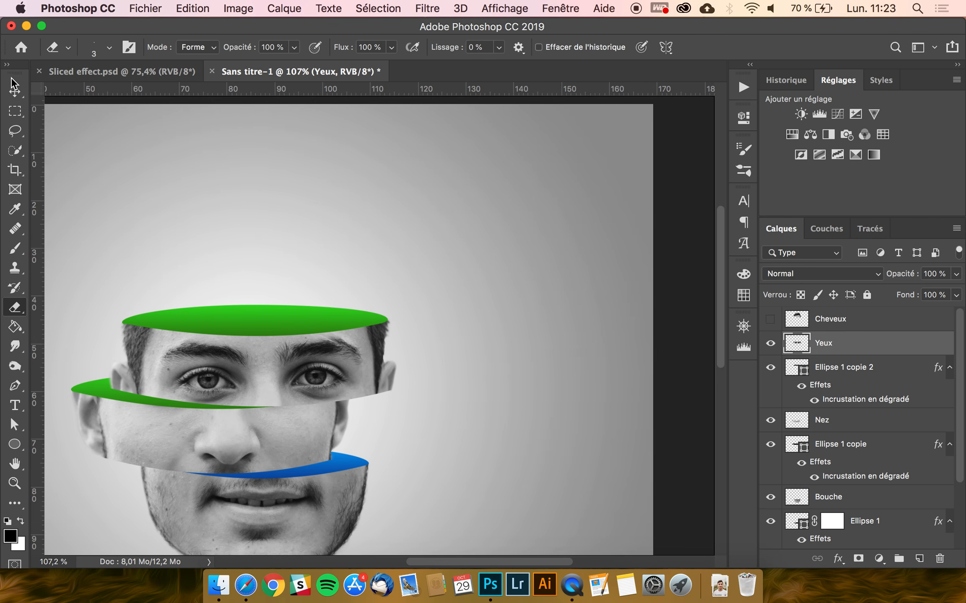
Change the light stop of Ellipse 1 copie 2's gradient overlay to orange-red #e55320
left_click(15, 94)
scroll(497, 260, "down", 2)
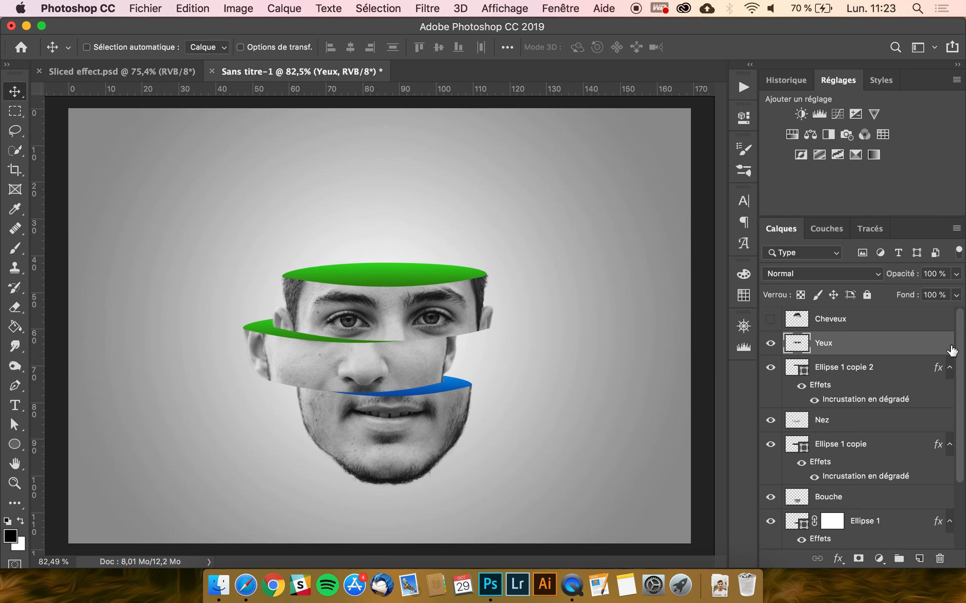
left_click(834, 376)
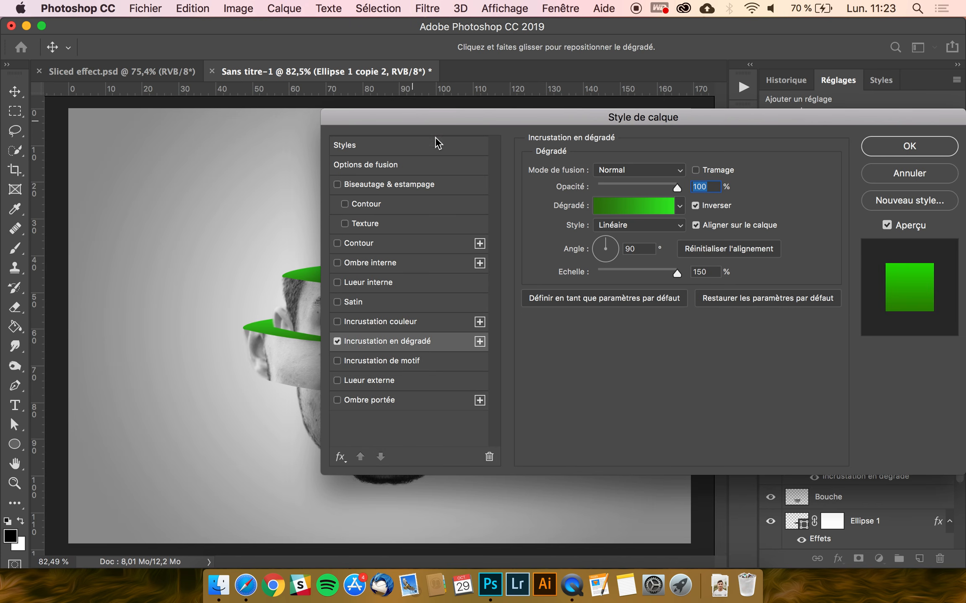
left_click_drag(436, 140, 551, 122)
left_click(748, 212)
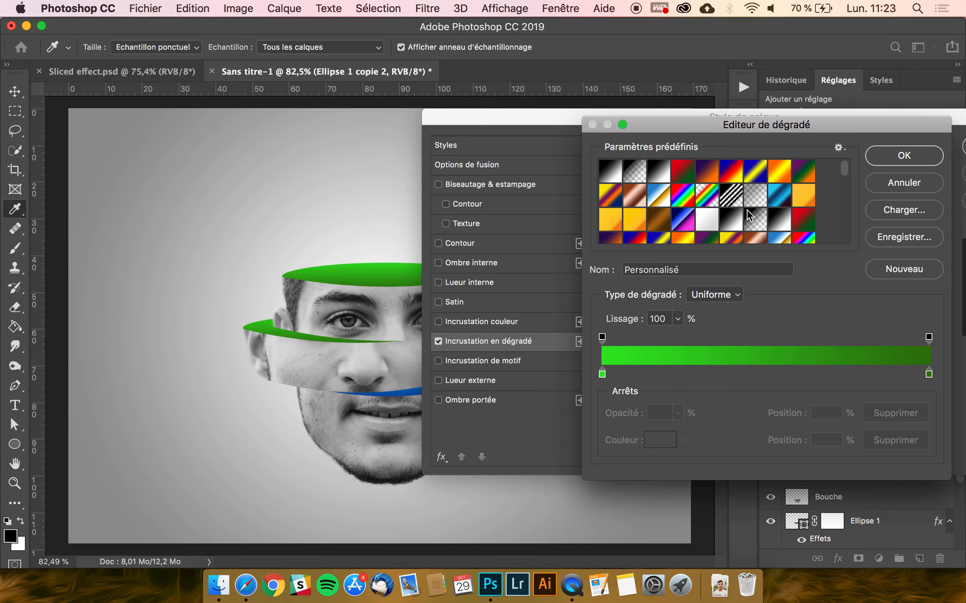
double_click(601, 373)
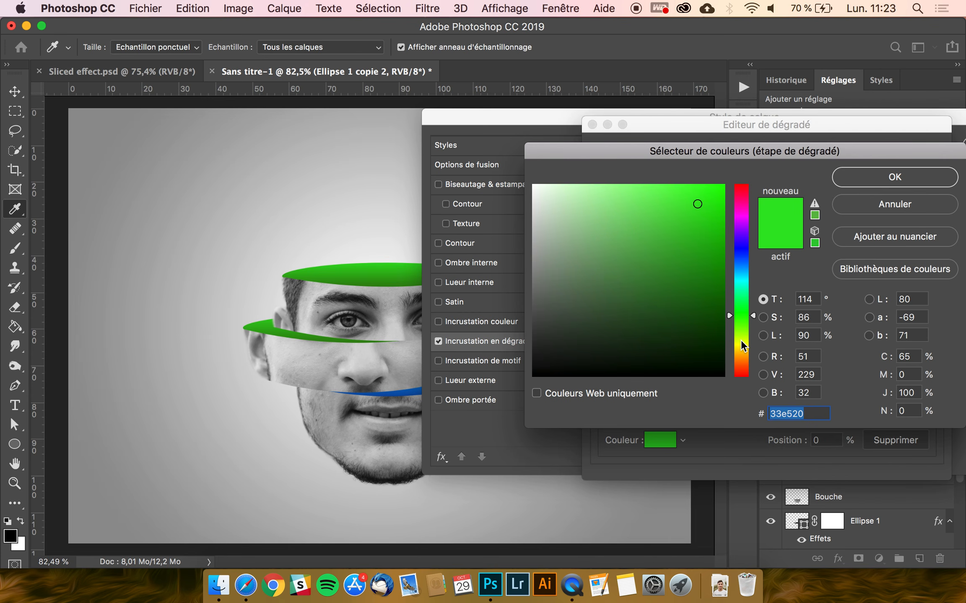
left_click(740, 356)
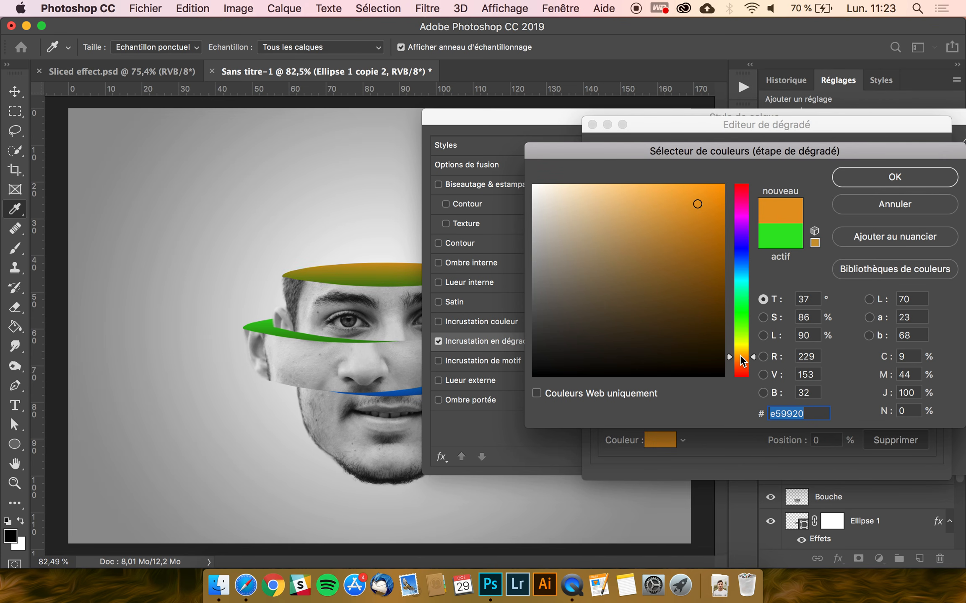
left_click_drag(740, 356, 741, 367)
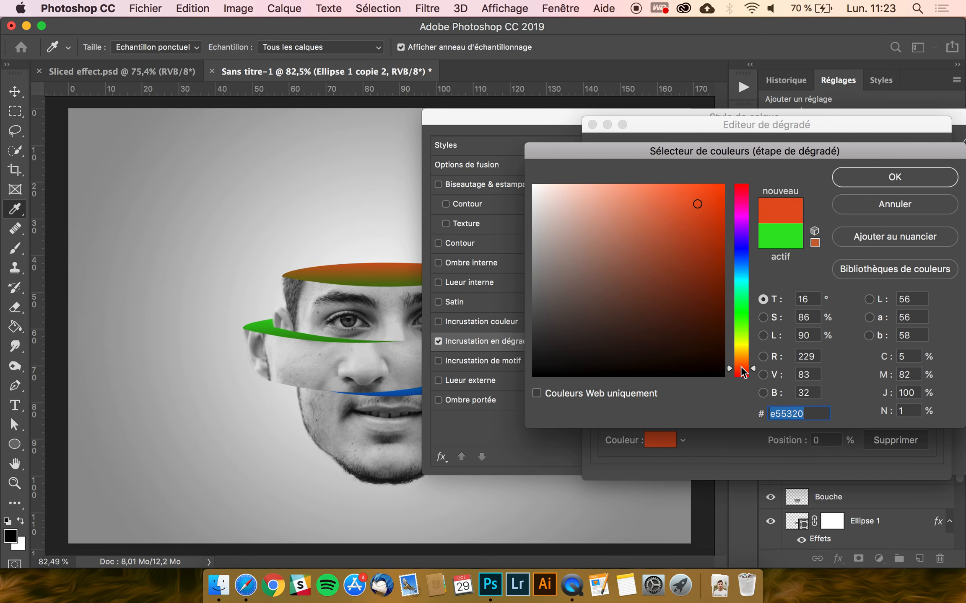
left_click(901, 179)
Change the dark stop of Ellipse 1 copie 2's gradient overlay to a dark red with an 11° hue and apply the style
double_click(929, 374)
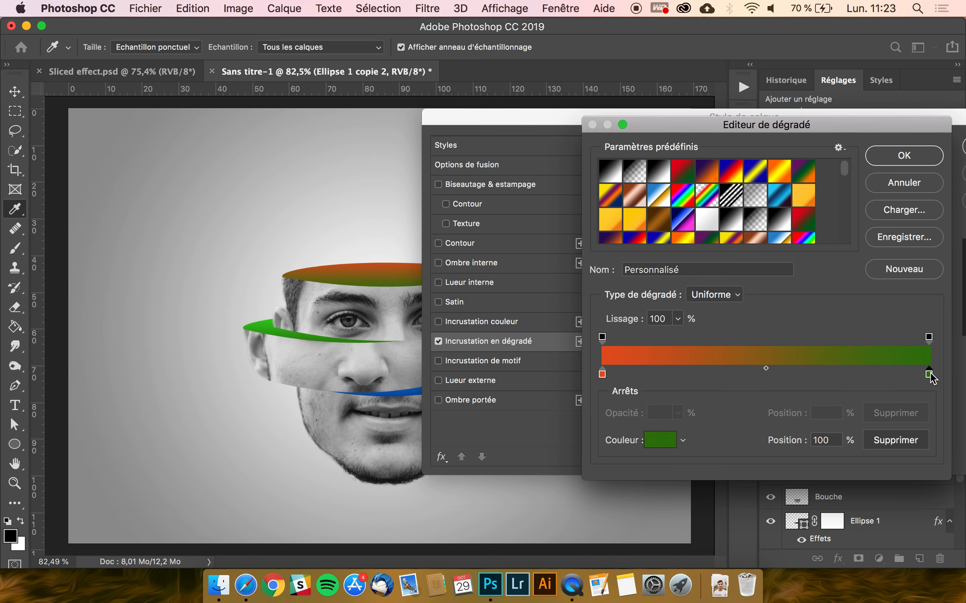
left_click(744, 370)
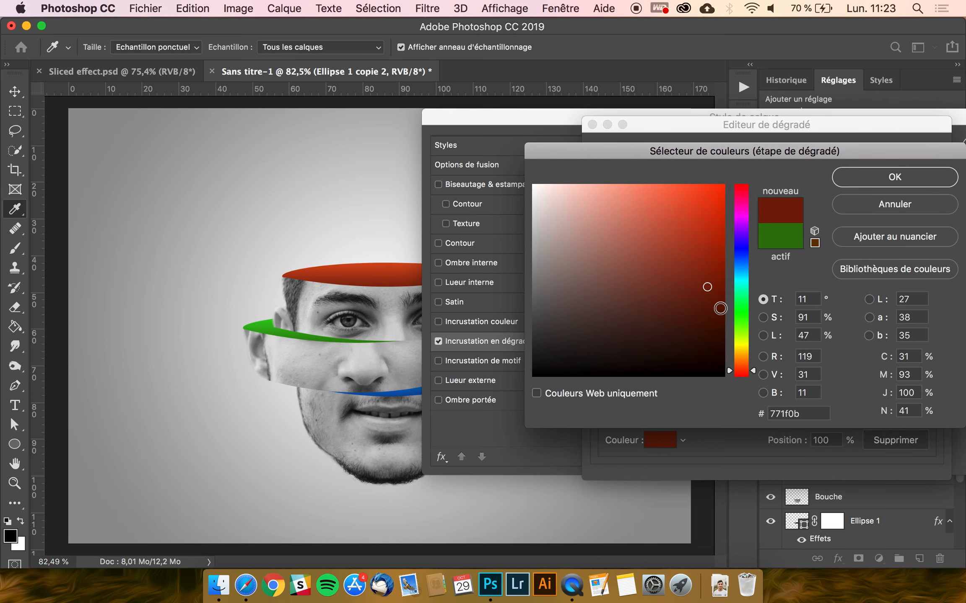
key("Return")
key("Return")
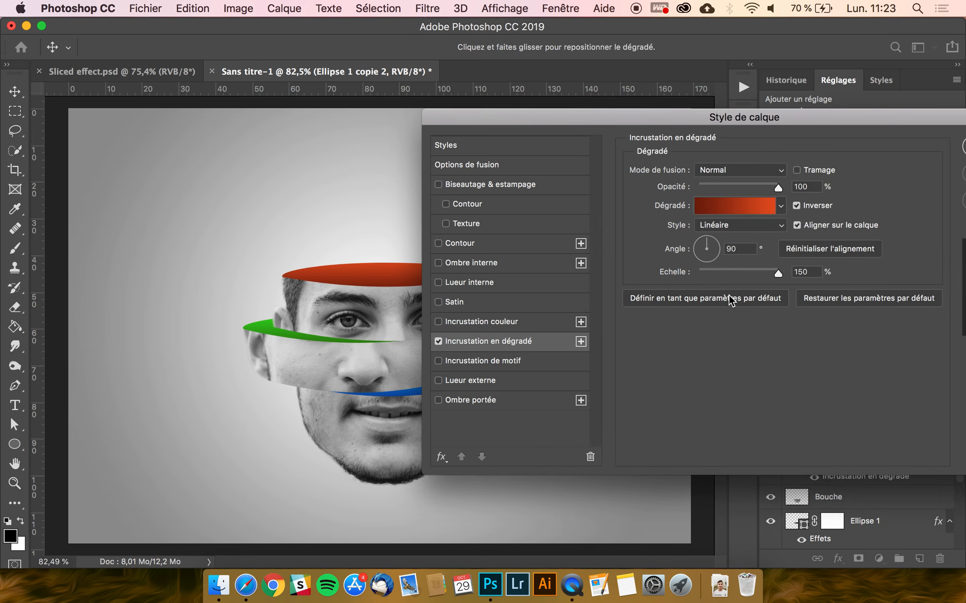
key("Return")
Make the Cheveux layer visible again
key("v")
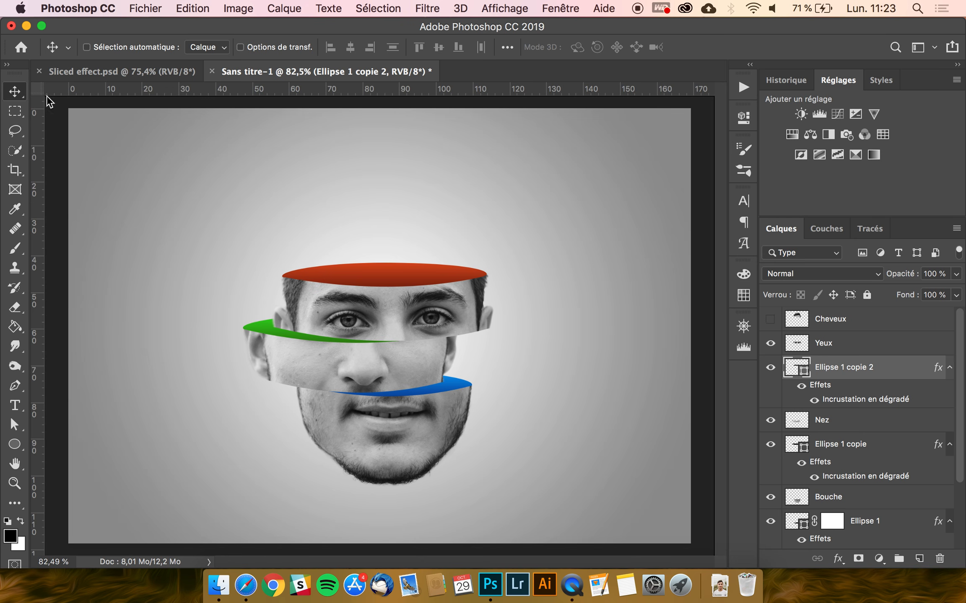
left_click(770, 320)
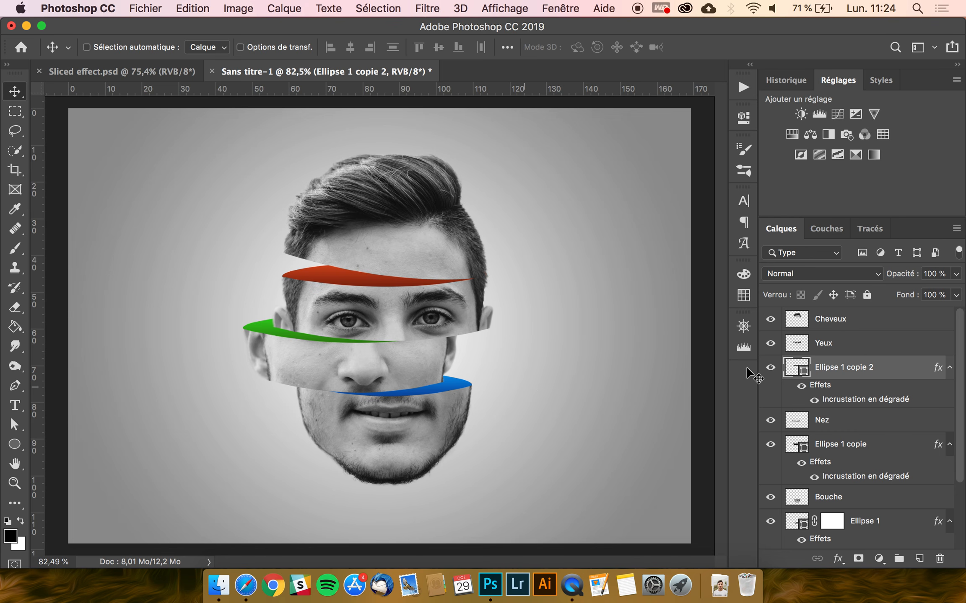
Create a new layer directly above the Bouche layer and name it Ombre
scroll(840, 368, "down", 4)
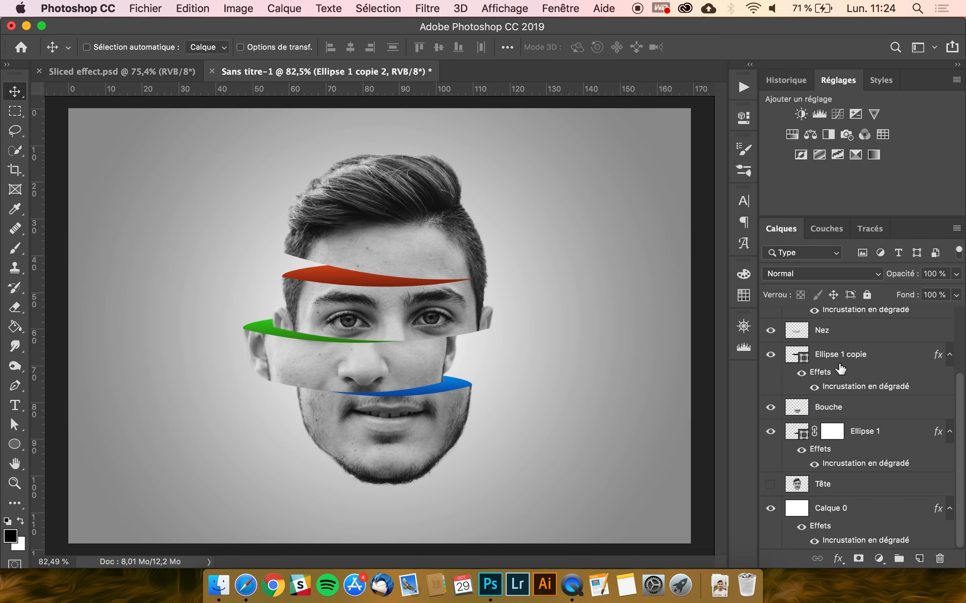
left_click(853, 416)
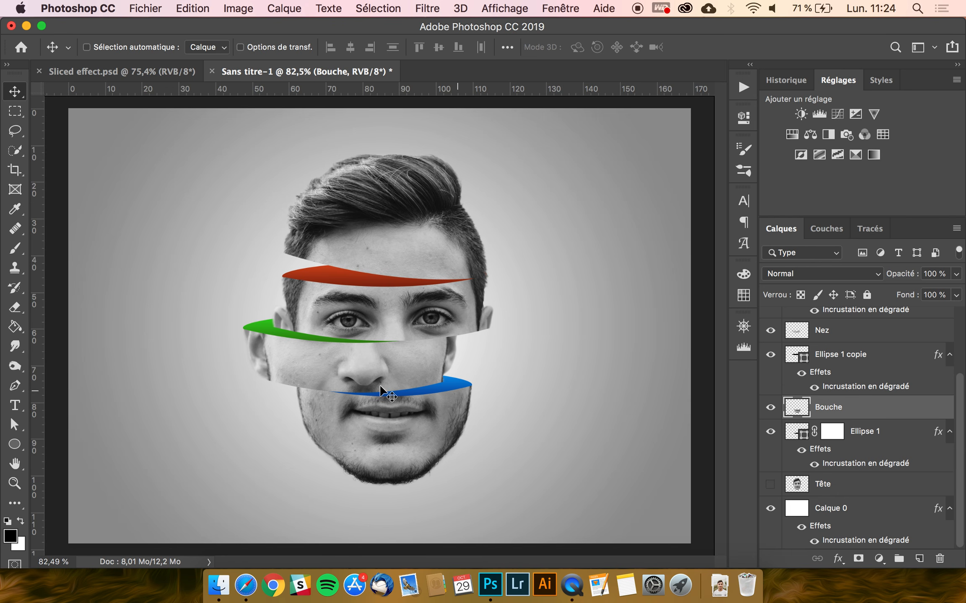
left_click(919, 559)
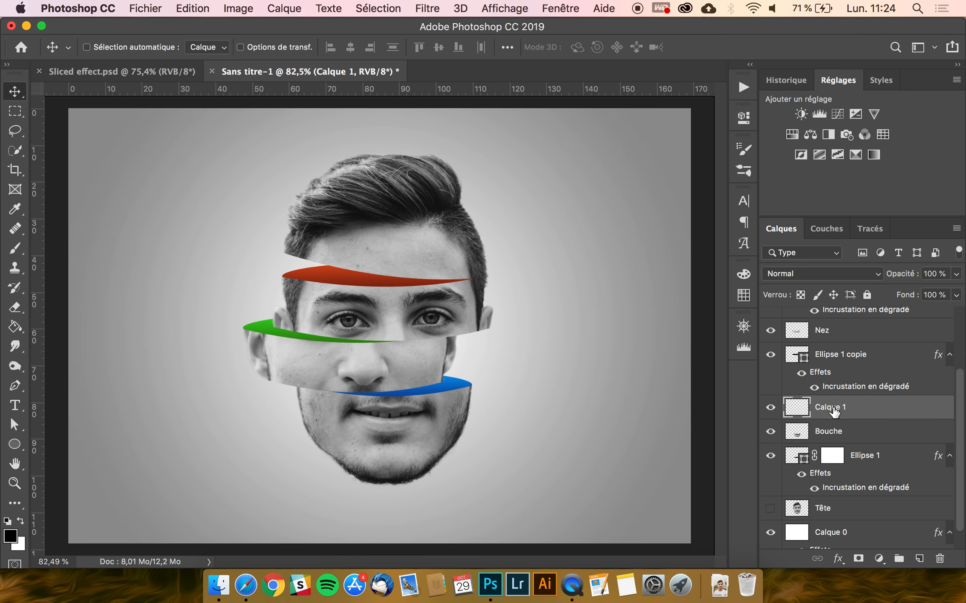
type("Ombre")
key("Return")
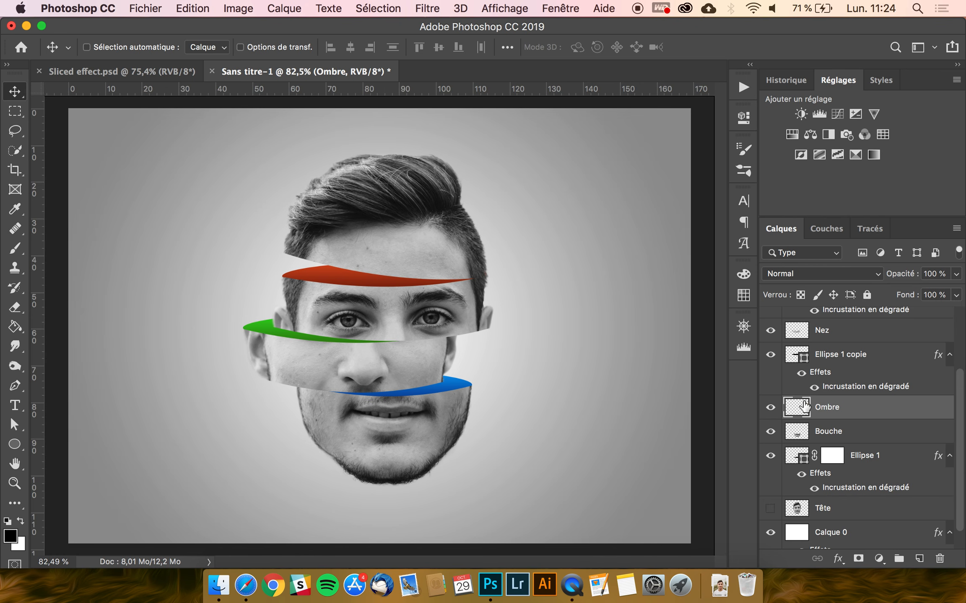
Paint a black shadow beneath the nose slice over the blue ellipse and mouth slice, using a soft 151 px brush at 50% opacity
key("b")
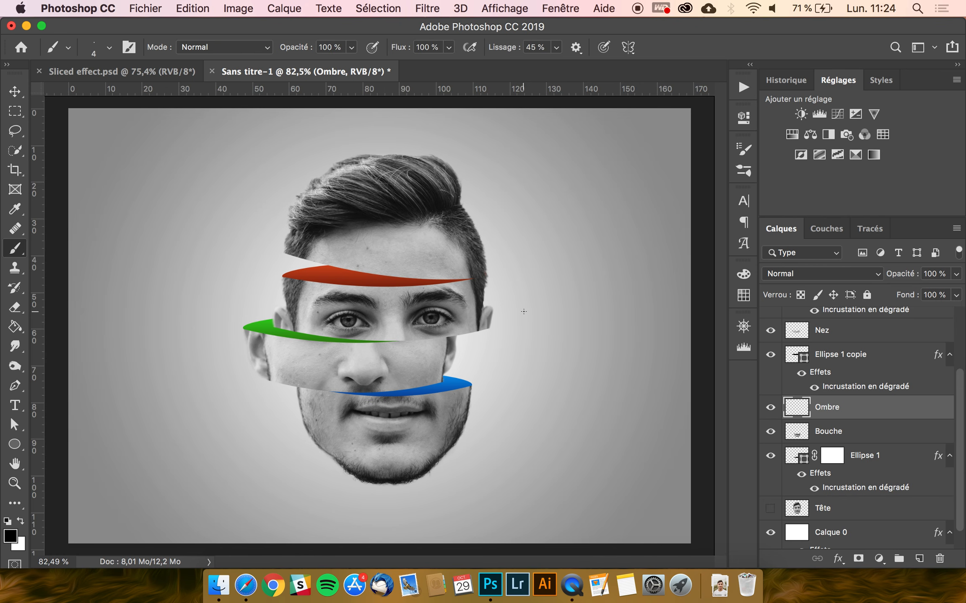
left_click(353, 47)
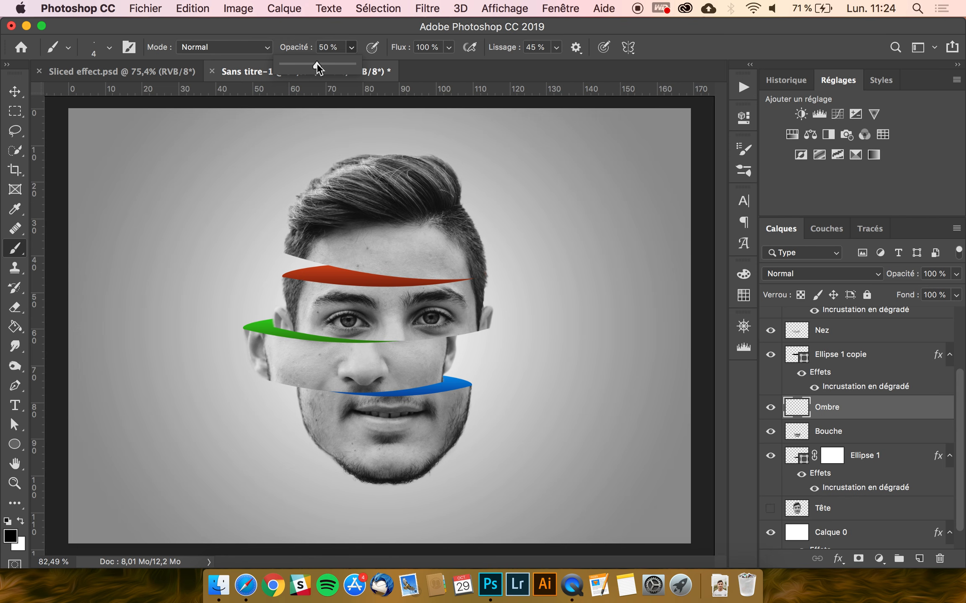
left_click(109, 47)
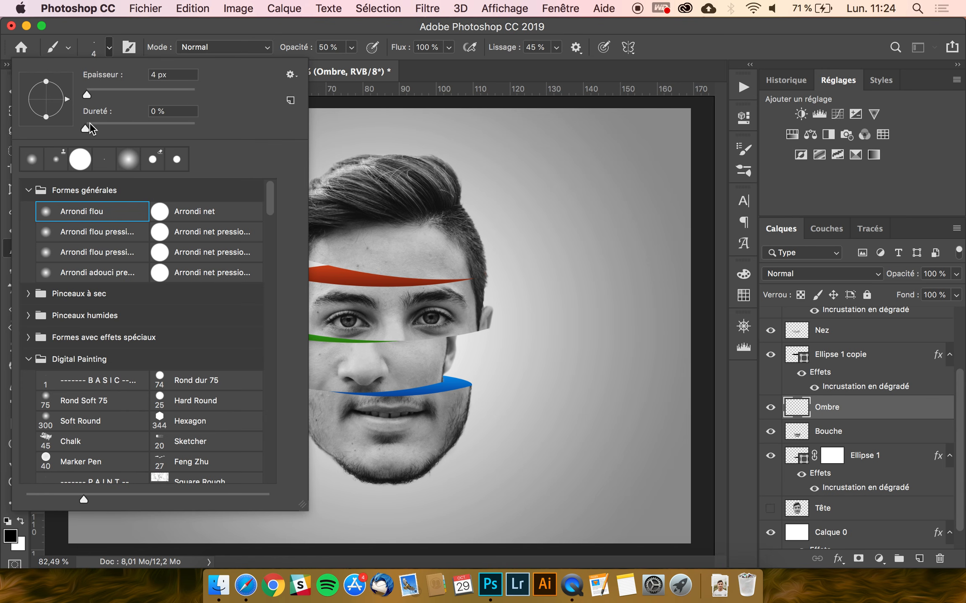
left_click(211, 19)
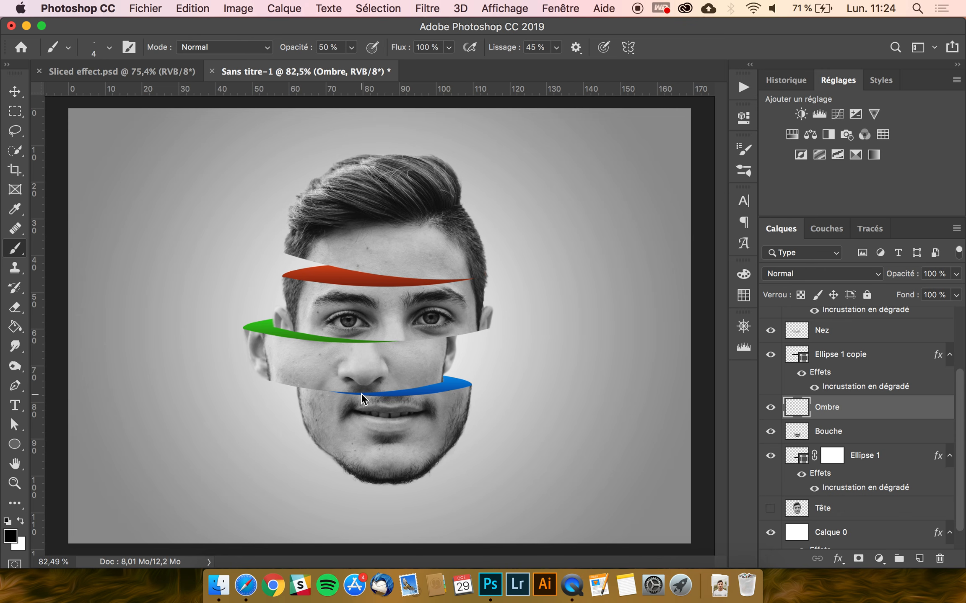
left_click_drag(361, 393, 410, 392)
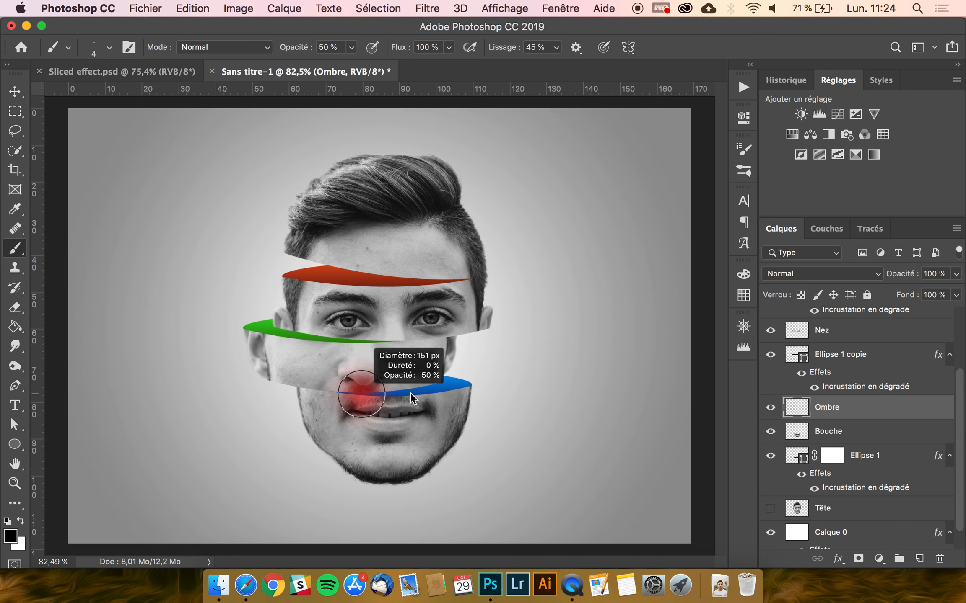
scroll(409, 392, "up", 5)
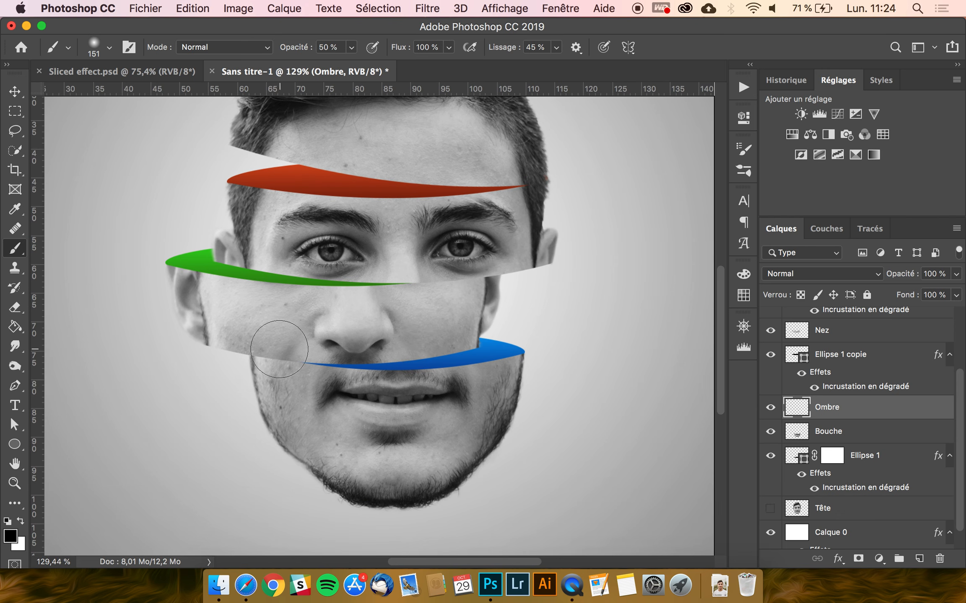
mouse_move(280, 350)
left_mouse_down()
mouse_move(459, 338)
mouse_move(327, 342)
mouse_move(482, 346)
left_mouse_up()
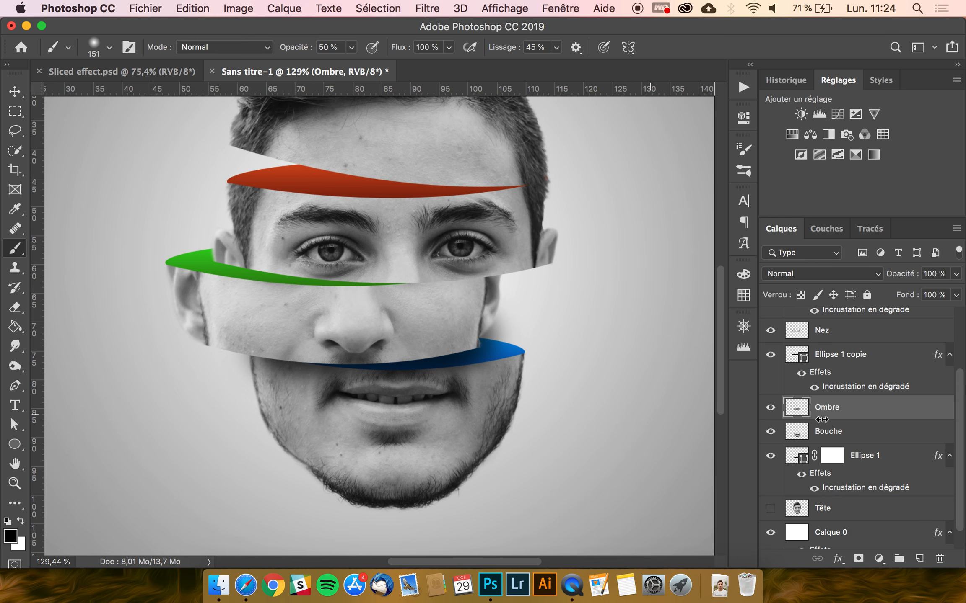
Add a layer mask to the Ombre layer above Bouche and mask out shadow spill beside the face with a 56 px black brush
left_click(859, 563)
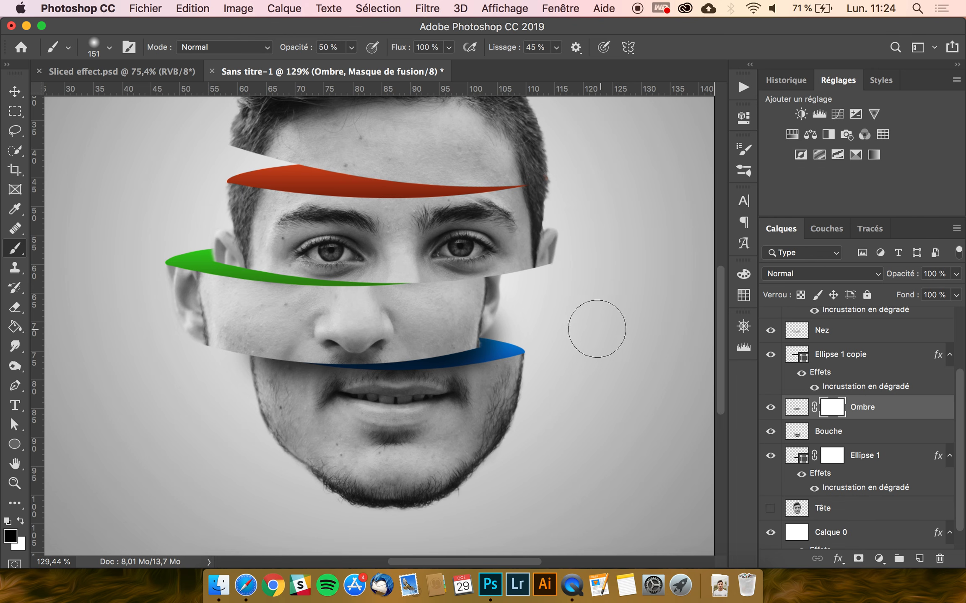
left_click_drag(227, 382, 184, 383)
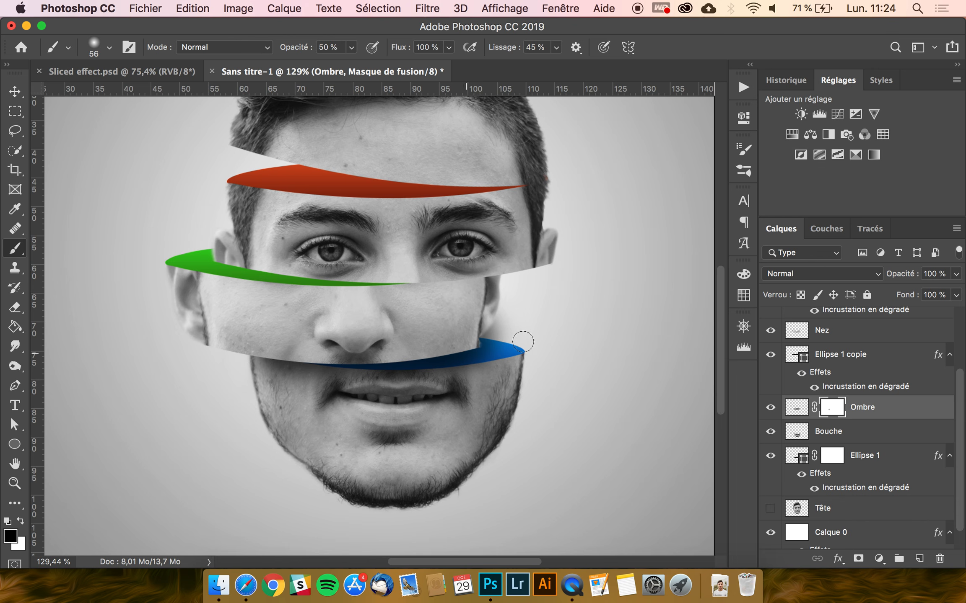
mouse_move(523, 342)
left_mouse_down()
mouse_move(501, 330)
mouse_move(509, 333)
mouse_move(448, 332)
left_mouse_up()
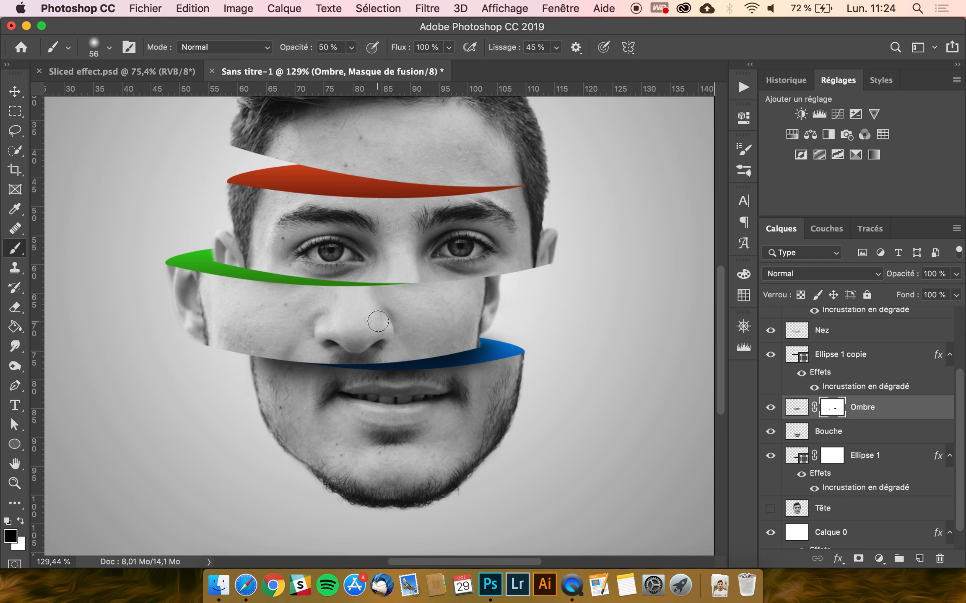
Create a new layer directly above the Nez layer and name it Ombre
scroll(844, 357, "up", 1)
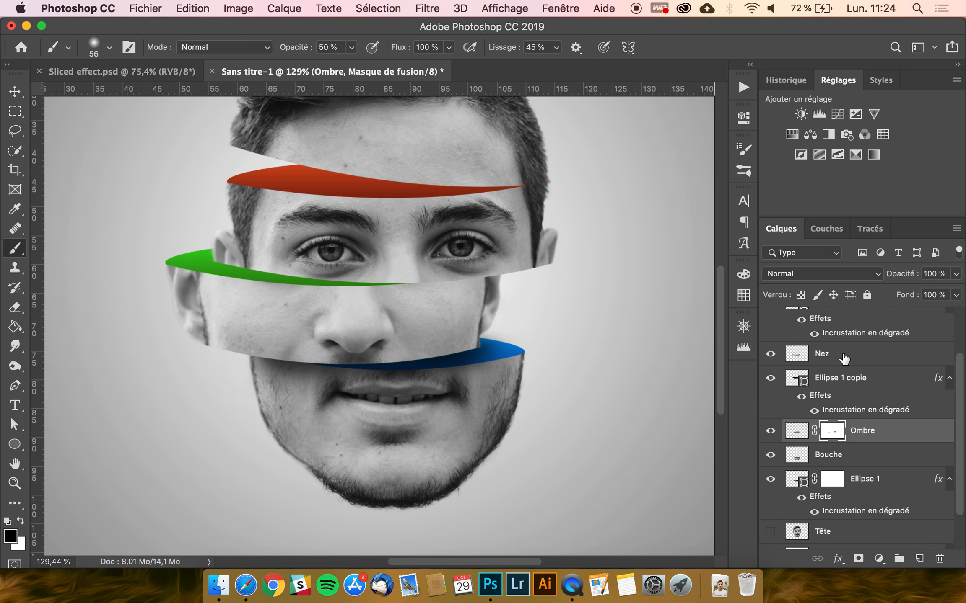
left_click(844, 357)
left_click(917, 559)
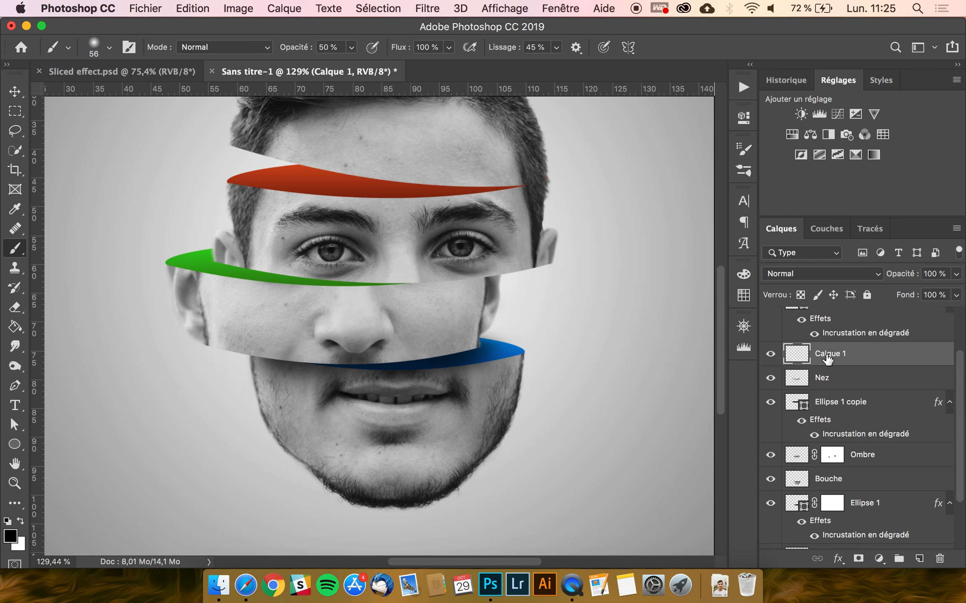
type("Ombre")
key("Return")
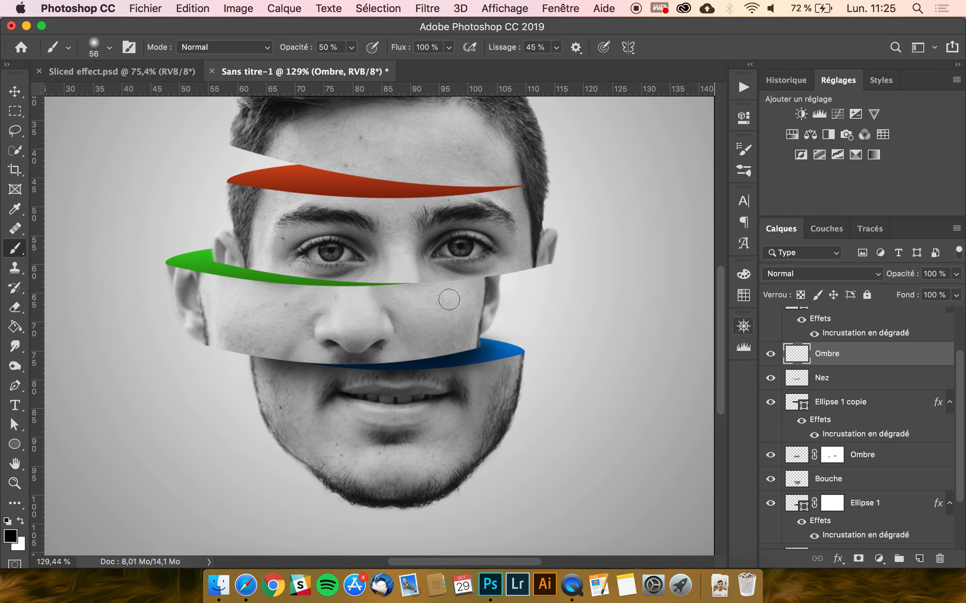
Paint a soft black shadow beneath the eye slice across the green ellipse and nose slice, using a 281 px brush at 50% opacity
left_click_drag(260, 275, 301, 275)
mouse_move(488, 270)
left_mouse_down()
mouse_move(335, 272)
mouse_move(226, 254)
mouse_move(234, 258)
left_mouse_up()
left_click_drag(335, 249, 451, 266)
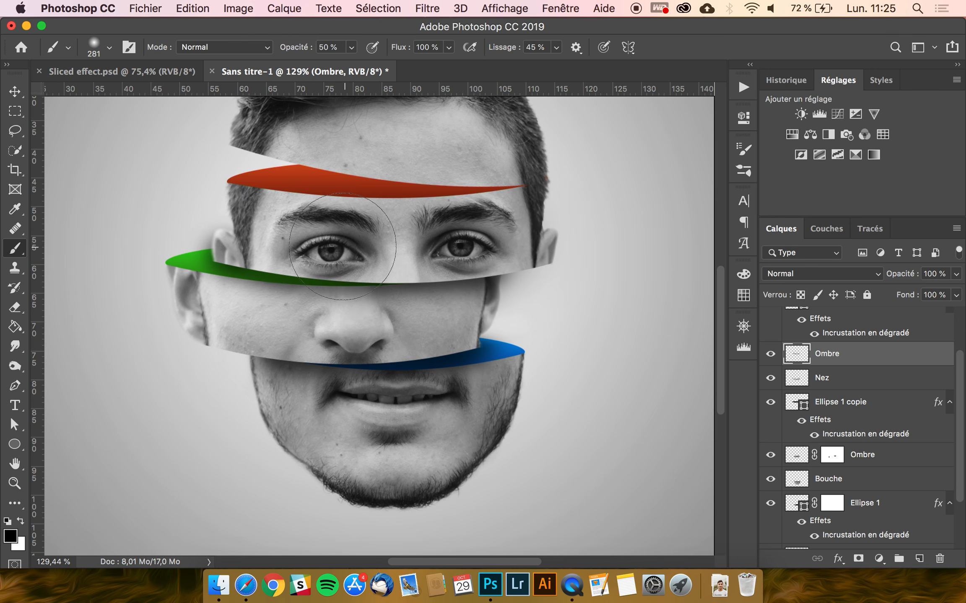
left_click_drag(276, 235, 218, 218)
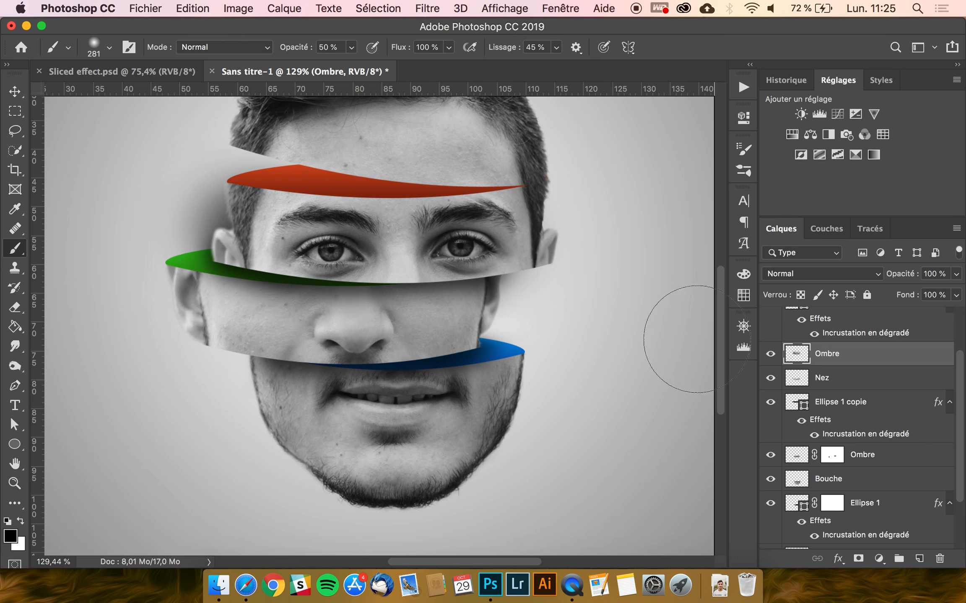
Mask the Ombre layer above Nez and hide the shadow spilling onto the background with a 100 px brush, raising its opacity to 100%
left_click(858, 558)
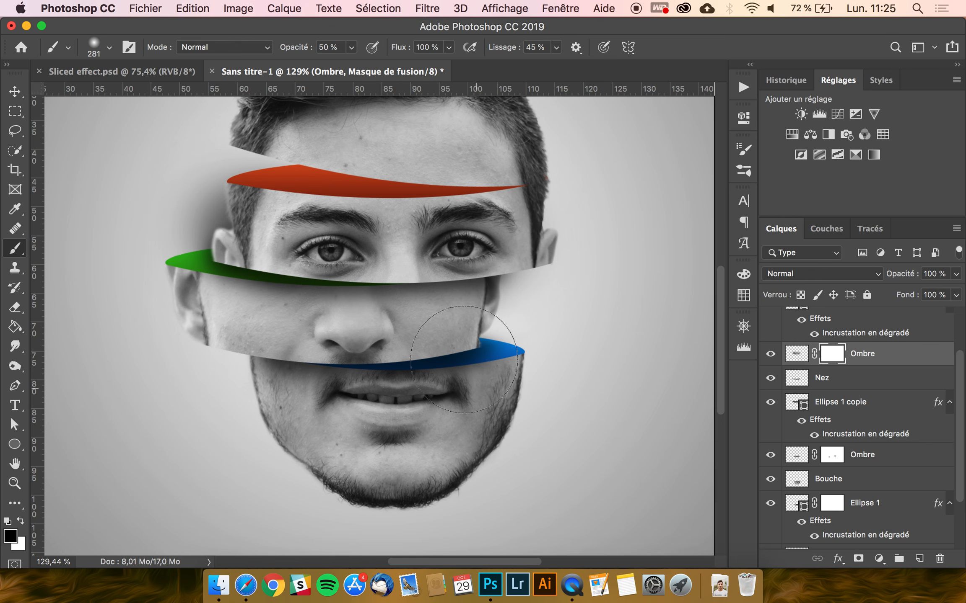
mouse_move(508, 308)
left_mouse_down()
mouse_move(420, 319)
mouse_move(436, 318)
left_mouse_up()
mouse_move(522, 264)
left_mouse_down()
mouse_move(502, 351)
mouse_move(519, 276)
mouse_move(528, 280)
mouse_move(518, 344)
left_mouse_up()
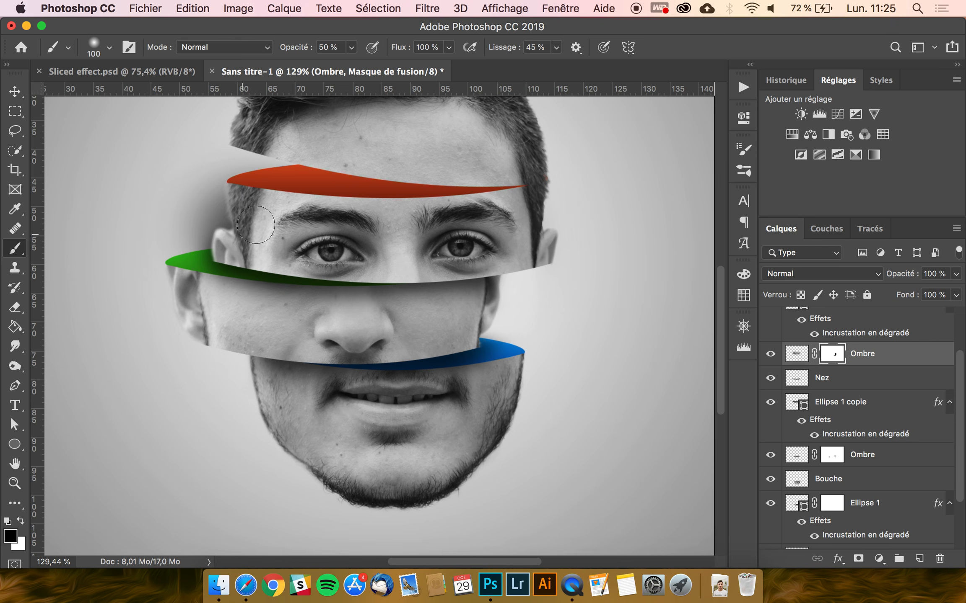
mouse_move(255, 225)
left_mouse_down()
mouse_move(147, 222)
mouse_move(218, 226)
mouse_move(187, 238)
left_mouse_up()
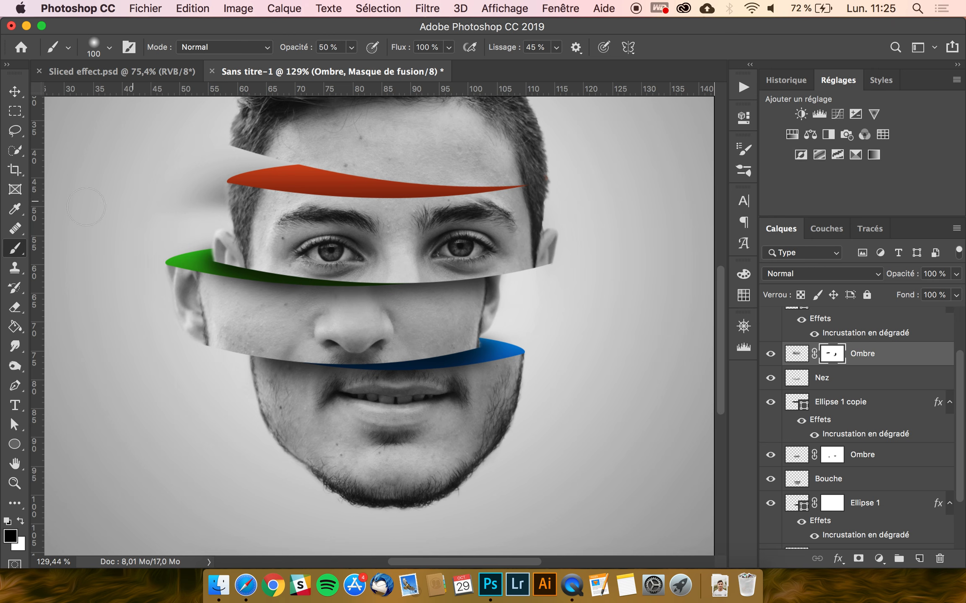
left_click_drag(351, 47, 428, 71)
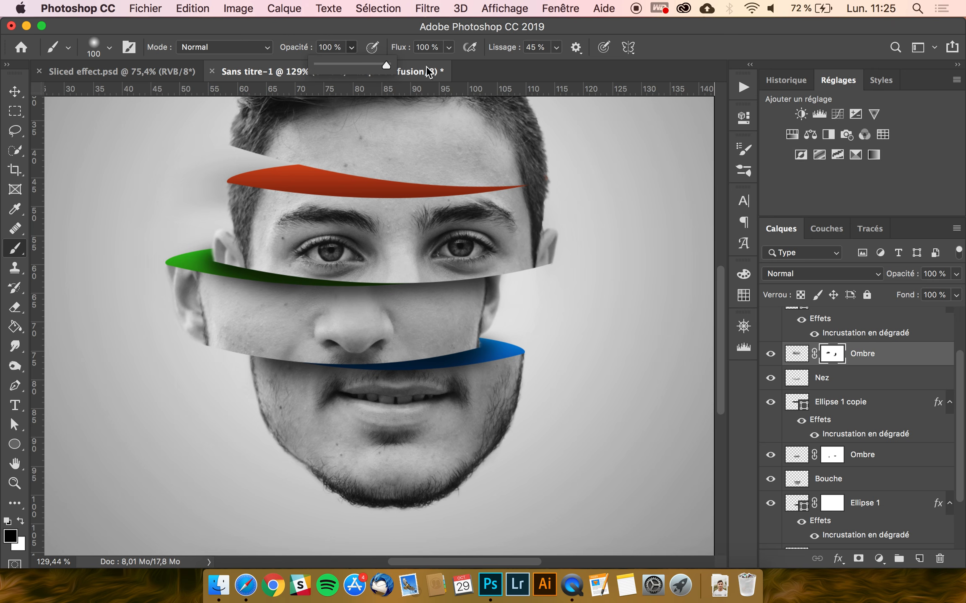
left_click(309, 178)
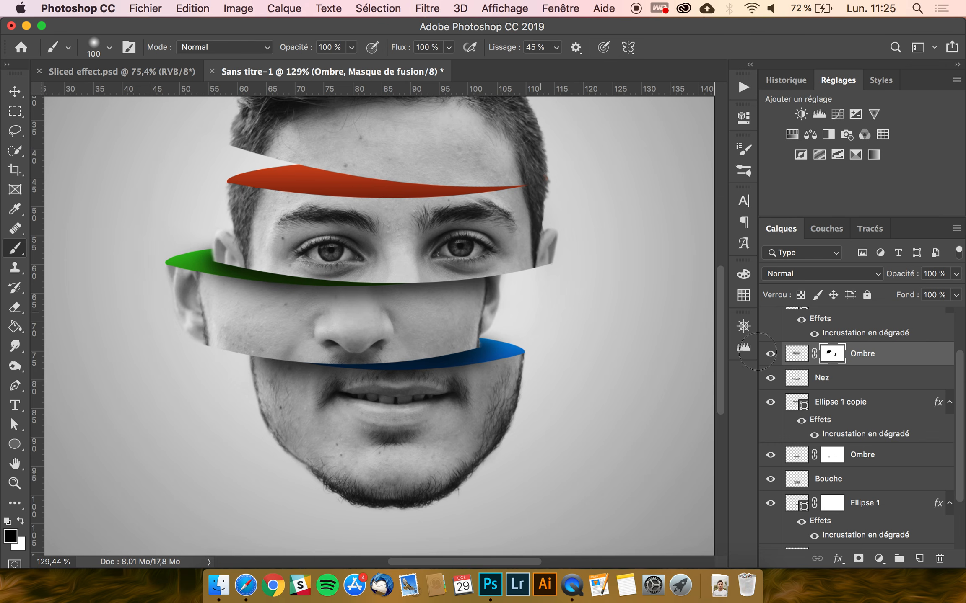
Create a new layer directly above the Yeux layer and name it Ombre
scroll(829, 362, "up", 3)
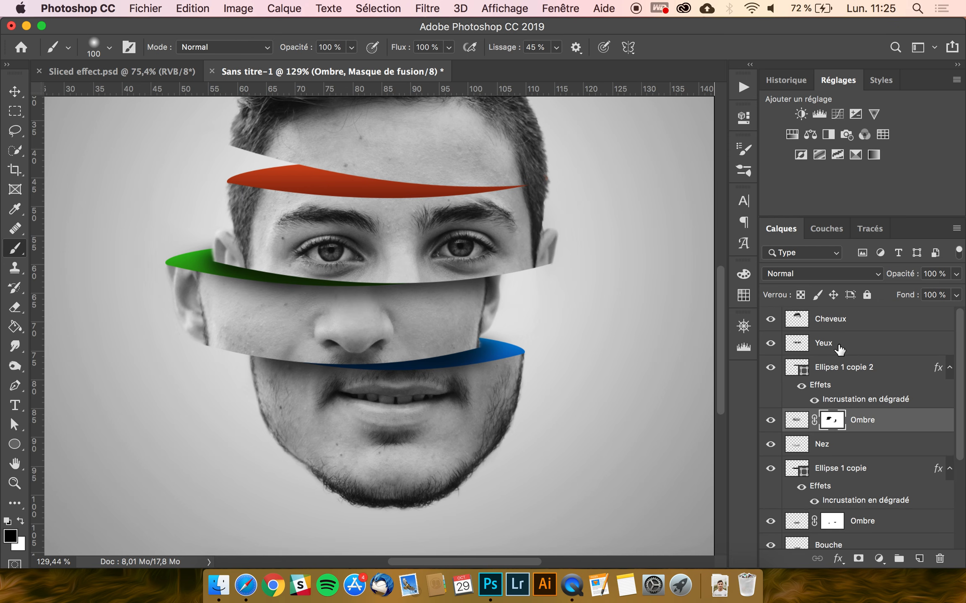
left_click(838, 349)
left_click(919, 555)
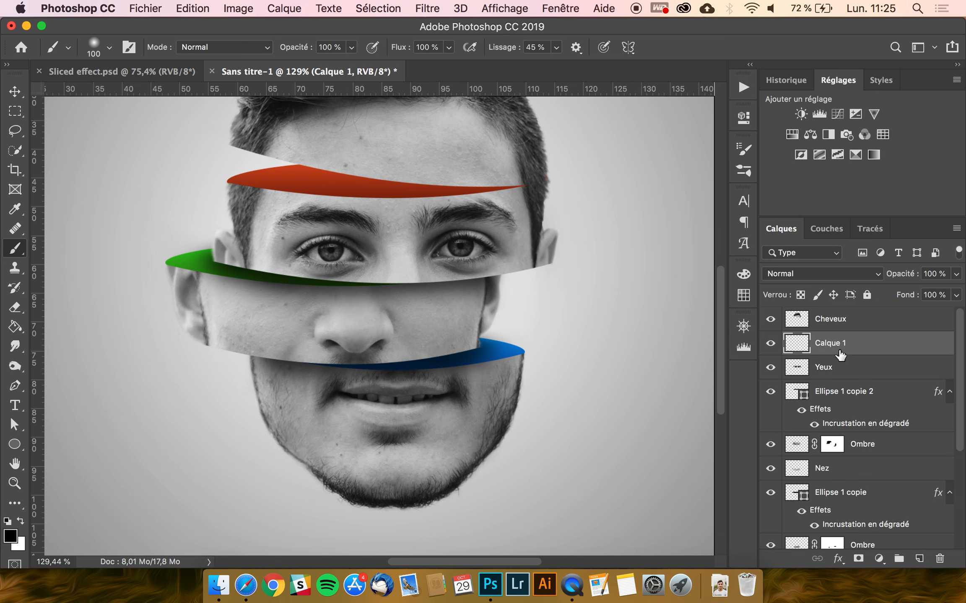
type("Ombre")
key("Return")
Paint a soft black shadow beneath the hair slice over the red ellipse and forehead, using a 258 px brush at 51% opacity
left_click(350, 48)
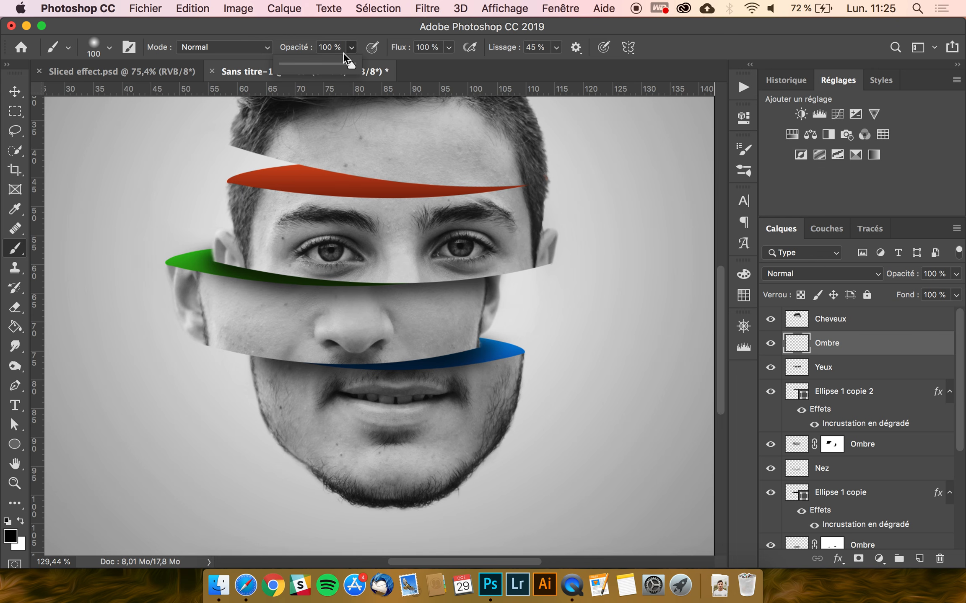
left_click_drag(315, 61, 318, 62)
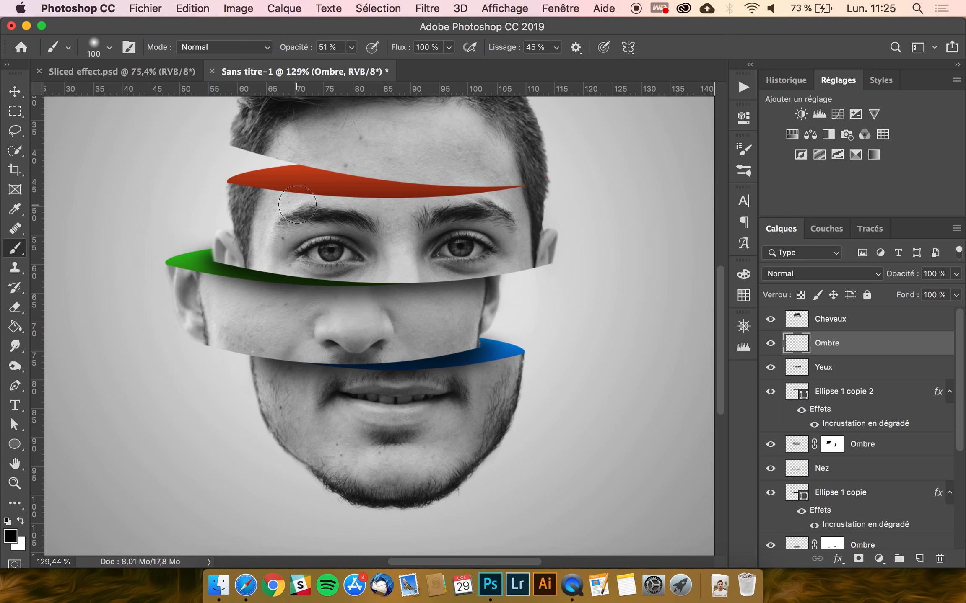
scroll(297, 205, "up", 3)
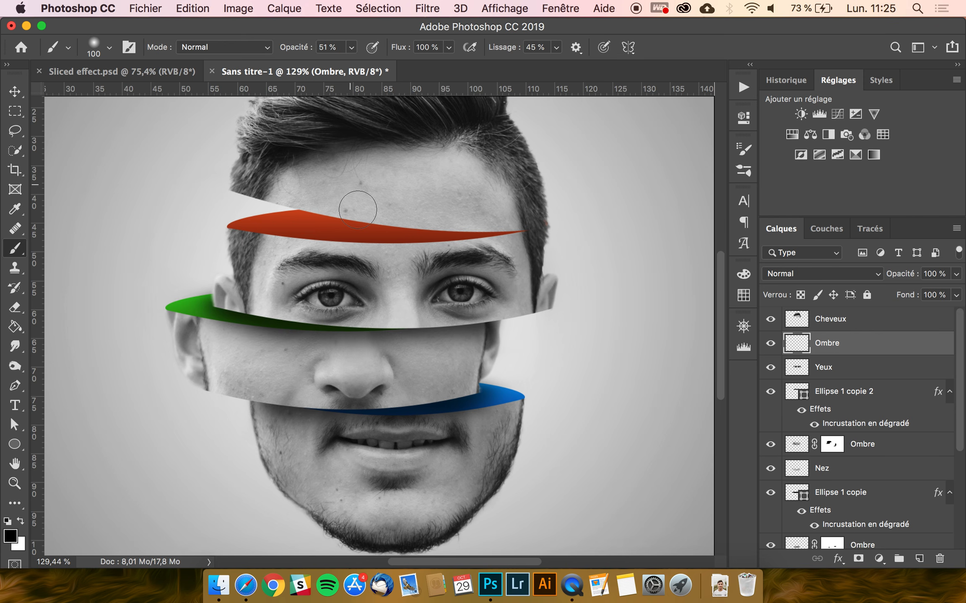
left_click_drag(357, 209, 388, 210)
mouse_move(518, 228)
left_mouse_down()
mouse_move(546, 228)
mouse_move(523, 209)
mouse_move(451, 199)
mouse_move(477, 195)
mouse_move(510, 208)
mouse_move(353, 178)
mouse_move(291, 147)
left_mouse_up()
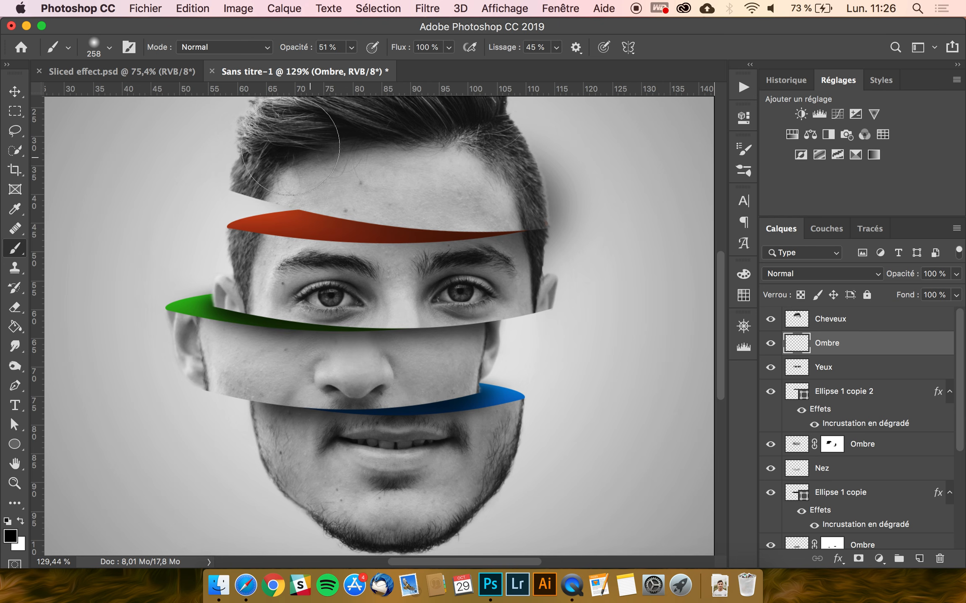
left_click_drag(572, 180, 570, 222)
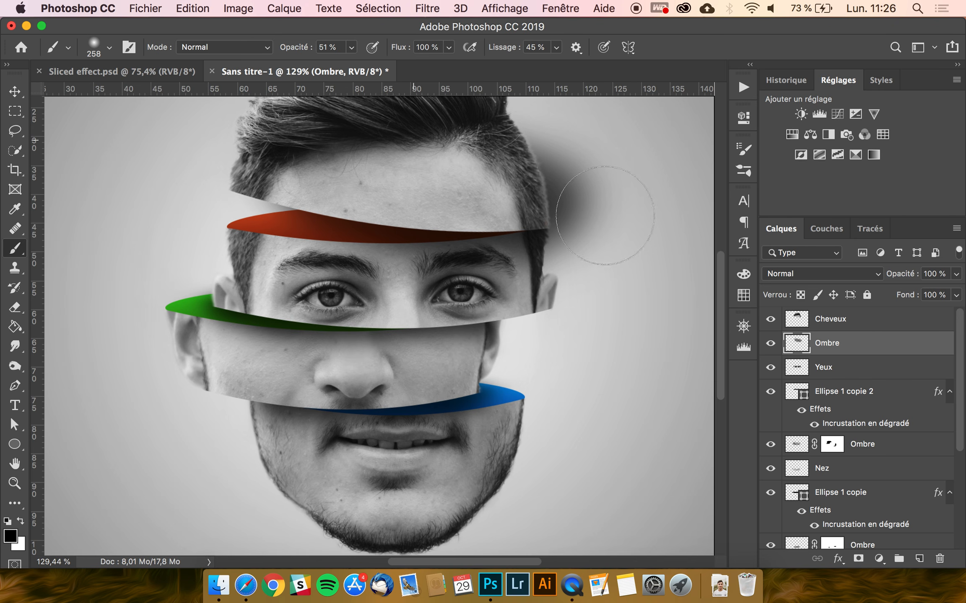
left_click_drag(604, 216, 636, 226)
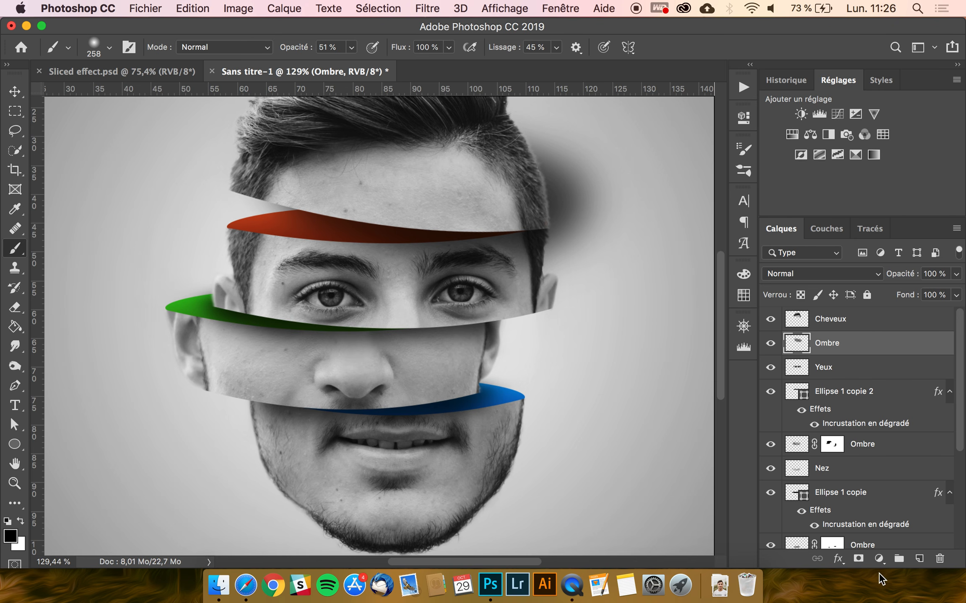
Mask the Ombre layer above Yeux and hide the shadow spilling past the right edge of the head with the brush at 100% opacity
left_click(857, 559)
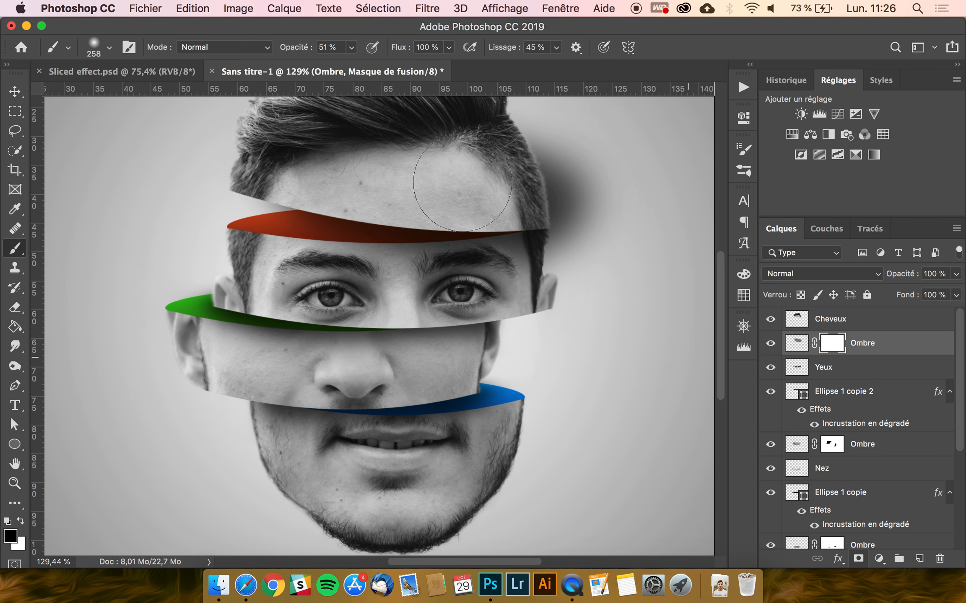
left_click(351, 47)
left_click_drag(350, 65, 386, 65)
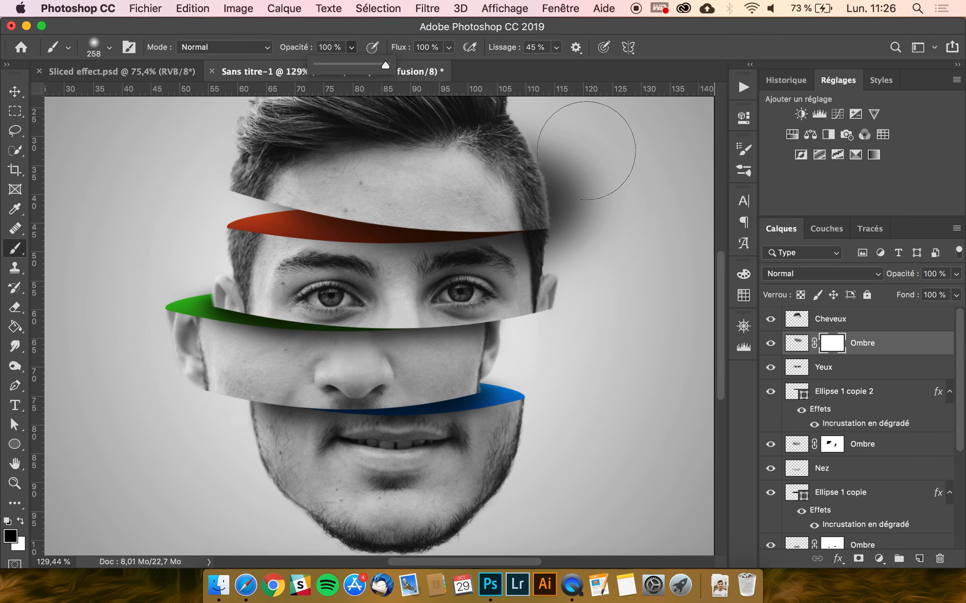
mouse_move(613, 196)
left_mouse_down()
mouse_move(543, 192)
mouse_move(549, 161)
mouse_move(588, 223)
mouse_move(561, 133)
mouse_move(621, 213)
left_mouse_up()
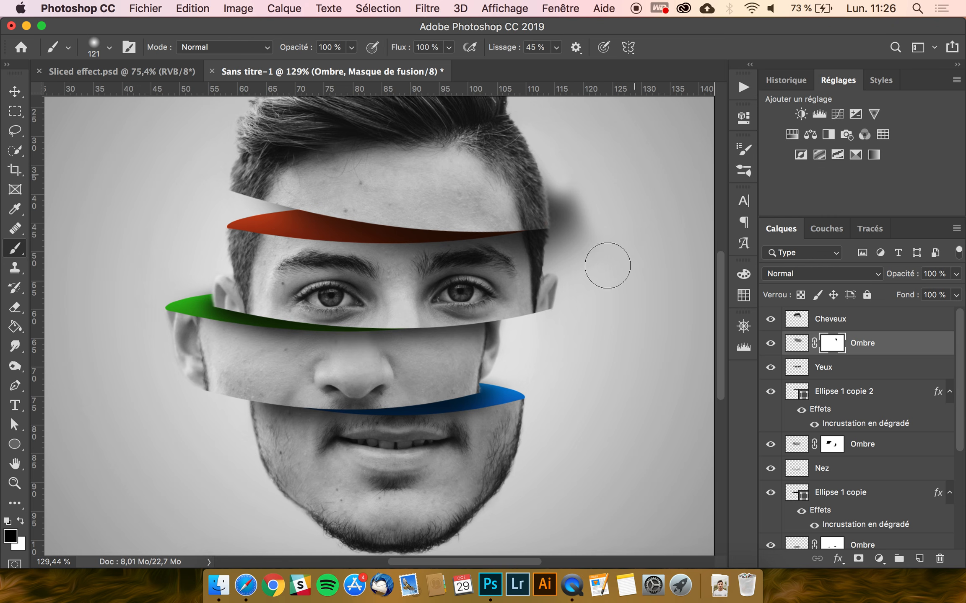
mouse_move(607, 266)
left_mouse_down()
mouse_move(576, 173)
mouse_move(552, 170)
mouse_move(576, 195)
mouse_move(582, 286)
left_mouse_up()
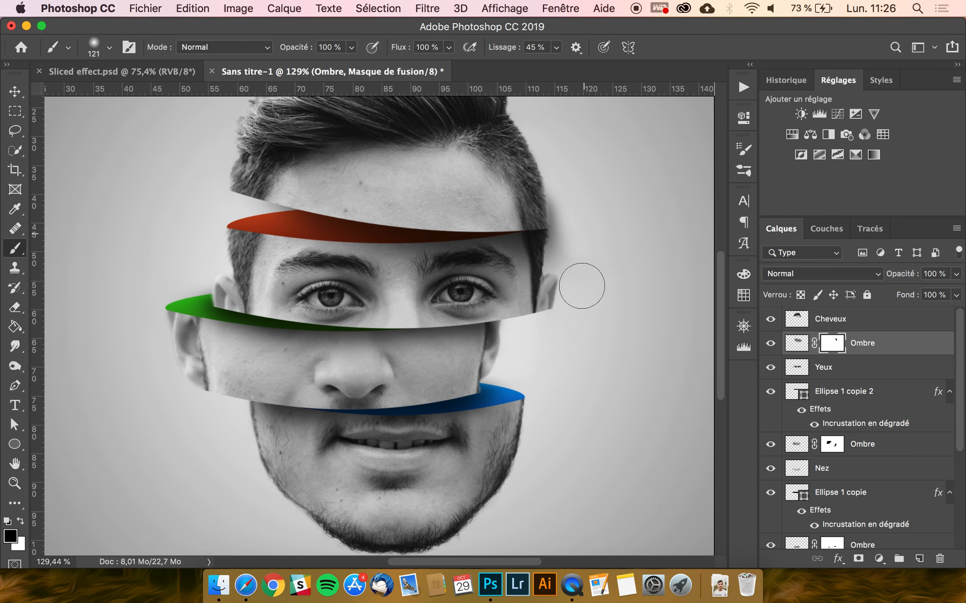
scroll(593, 229, "up", 5)
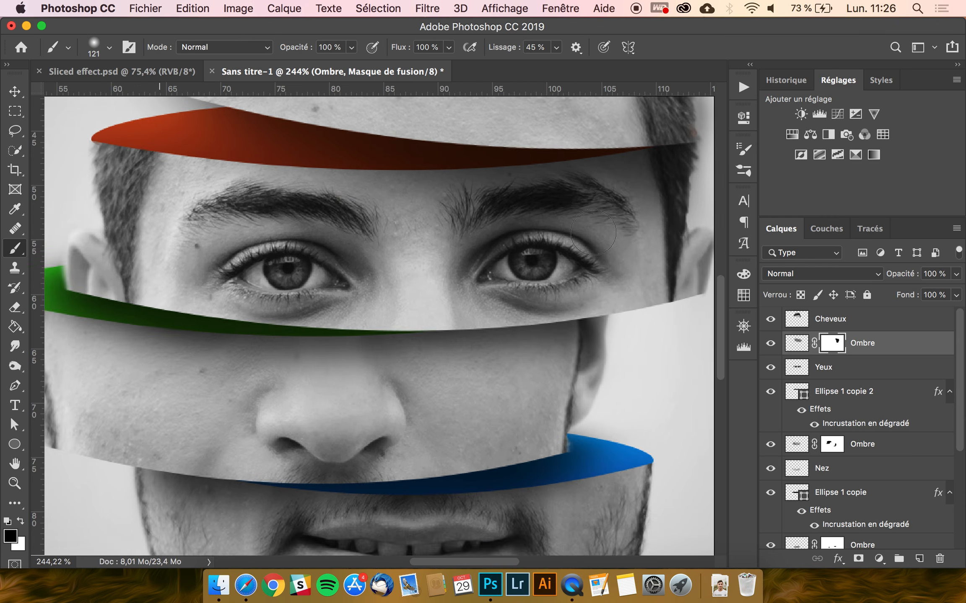
scroll(593, 233, "up", 3)
left_click_drag(613, 250, 550, 246)
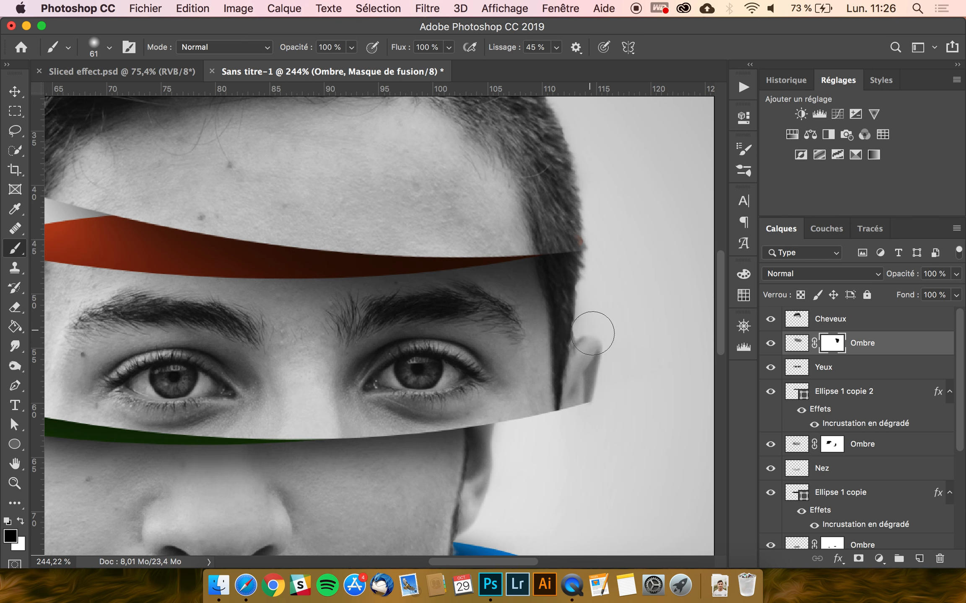
scroll(588, 384, "down", 1)
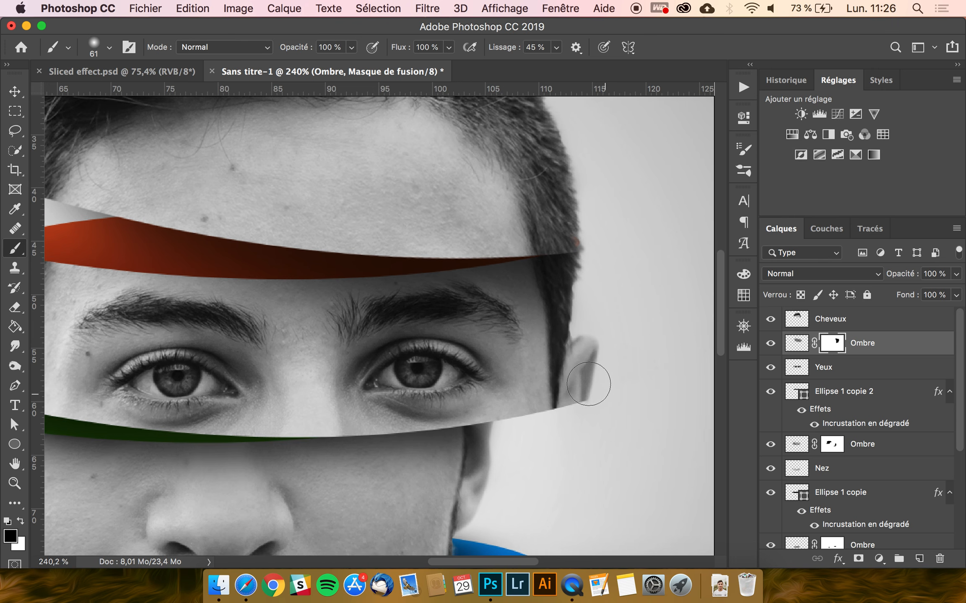
scroll(589, 384, "down", 1)
key("x")
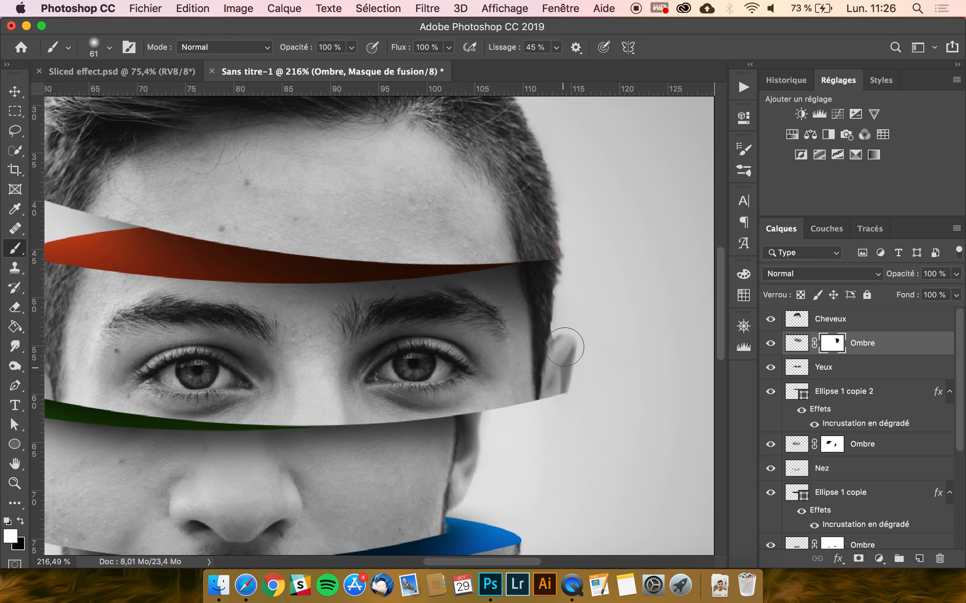
key("x")
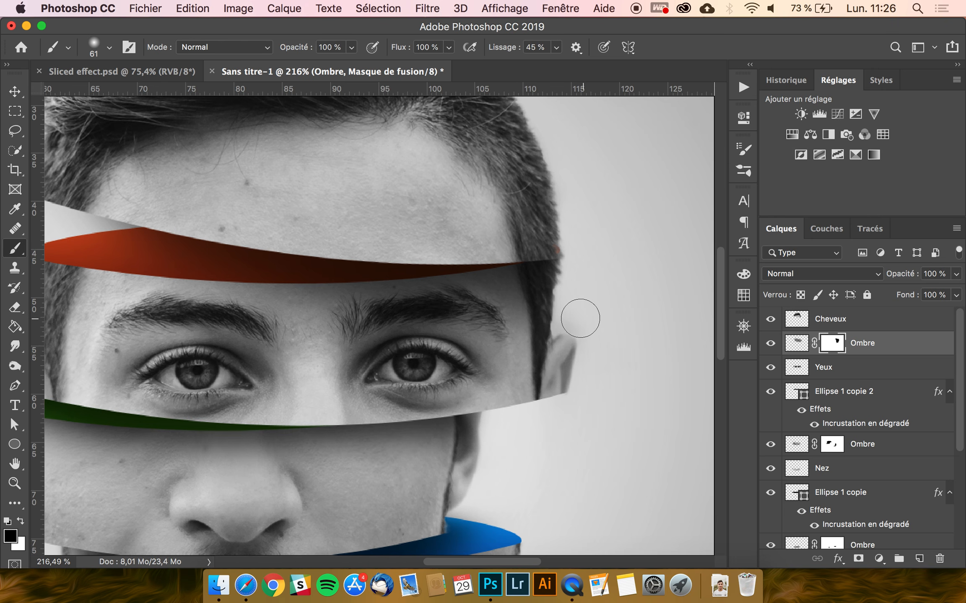
Hide the shadow in the gap and background on the left of the hair slice, painting the mask with a 145 px brush
scroll(578, 315, "left", 5)
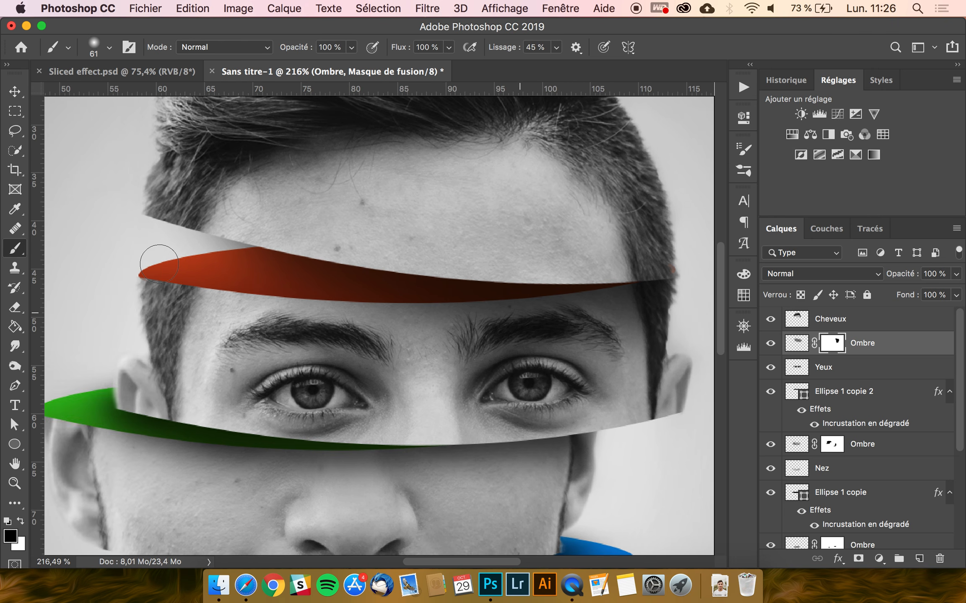
scroll(160, 262, "left", 3)
scroll(160, 263, "up", 3)
scroll(160, 262, "down", 1)
mouse_move(202, 246)
left_mouse_down()
mouse_move(207, 223)
mouse_move(319, 190)
left_mouse_up()
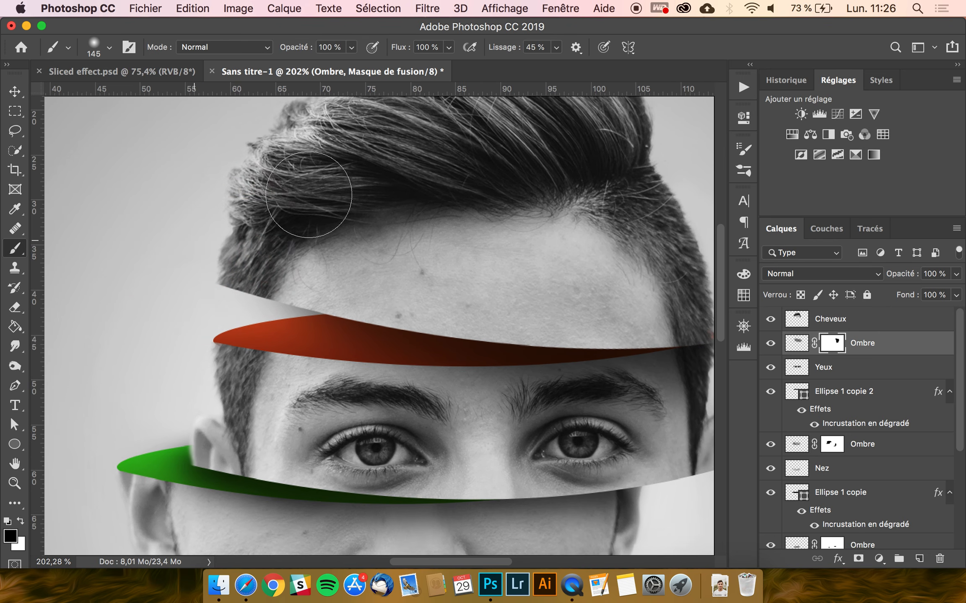
scroll(201, 183, "down", 3)
scroll(202, 183, "down", 2)
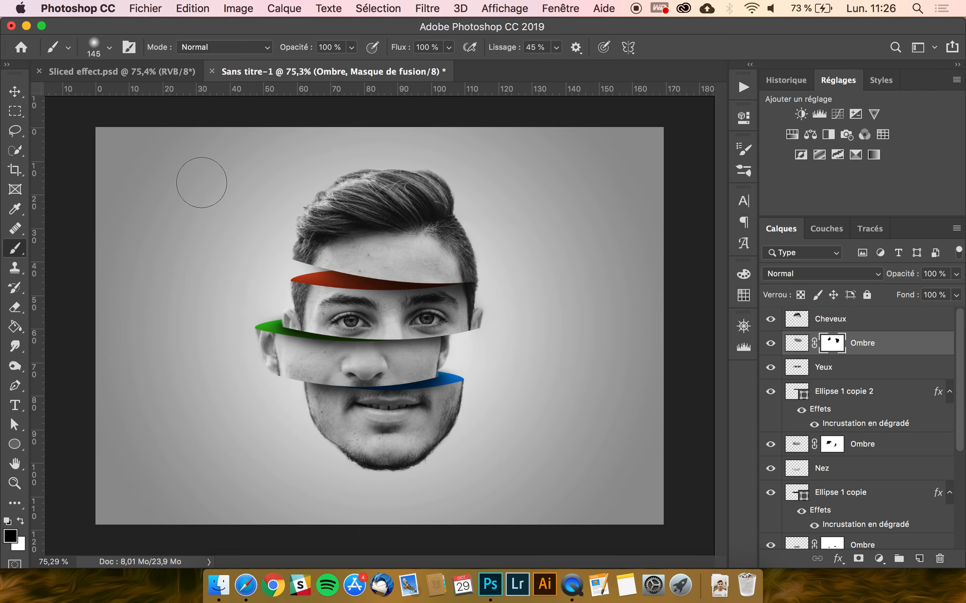
Group all layers from Cheveux down to Ellipse 1 as Tête and move the group slightly upward on the canvas
left_click(16, 92)
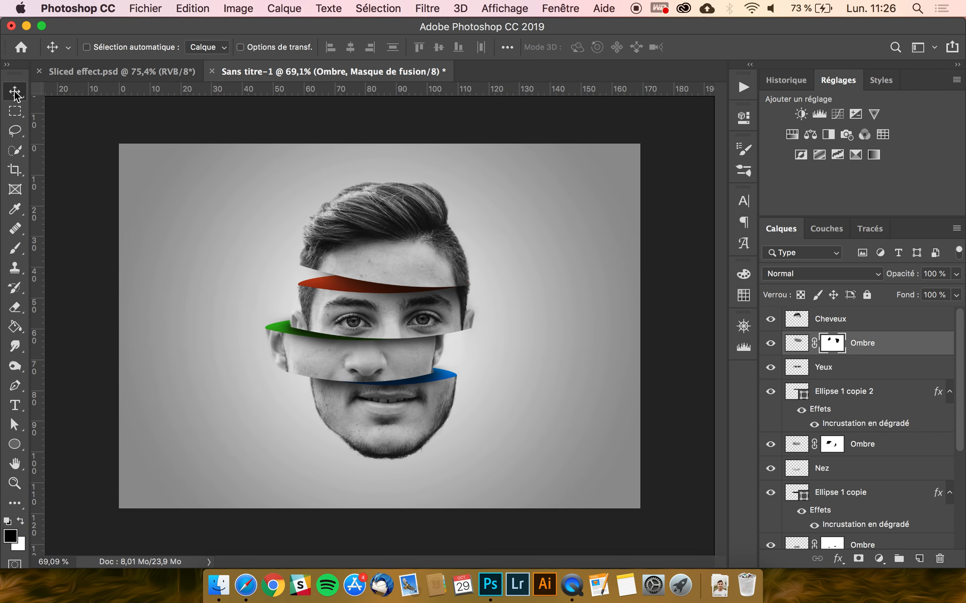
left_click(840, 320)
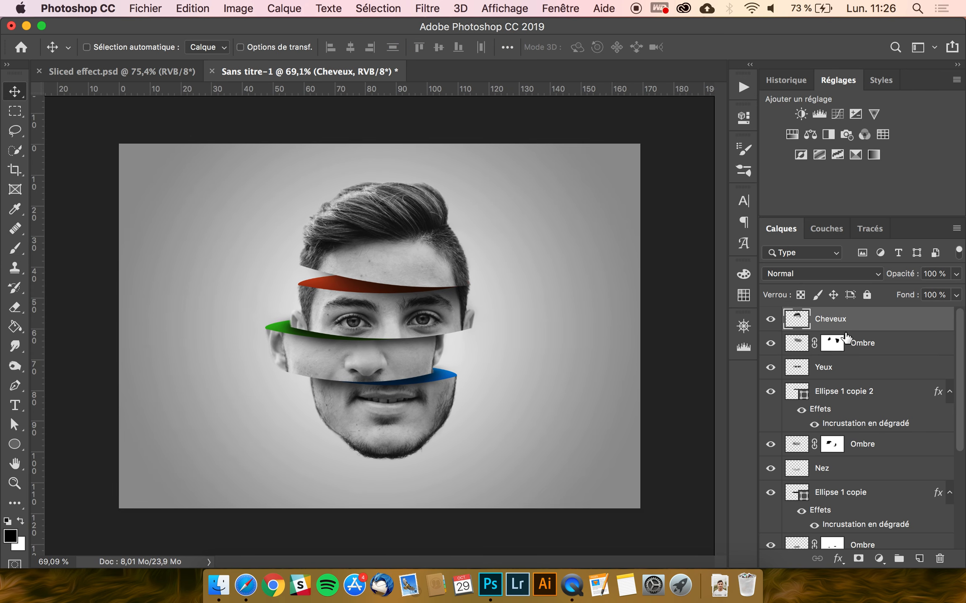
scroll(859, 392, "down", 3)
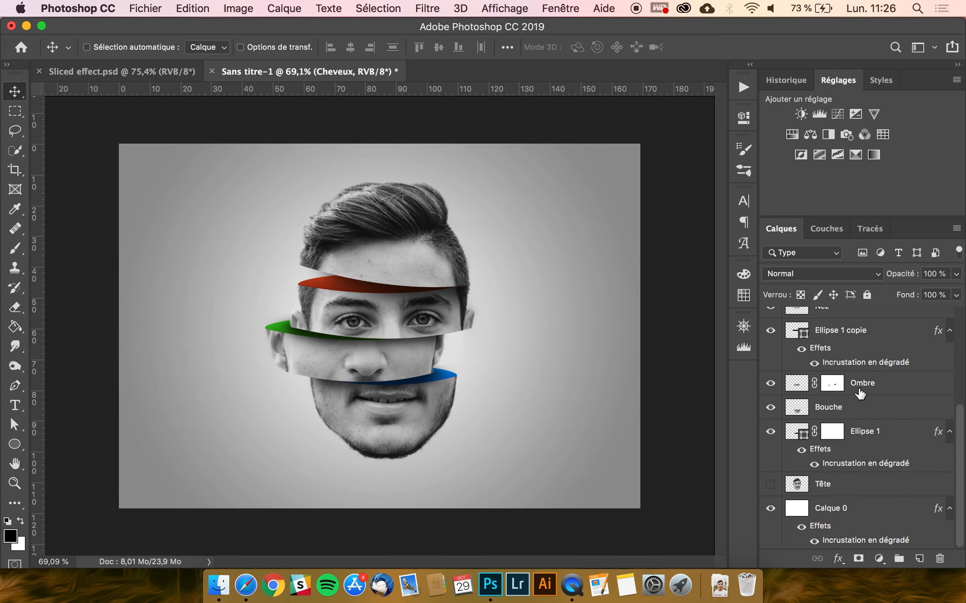
left_click(873, 435, "shift")
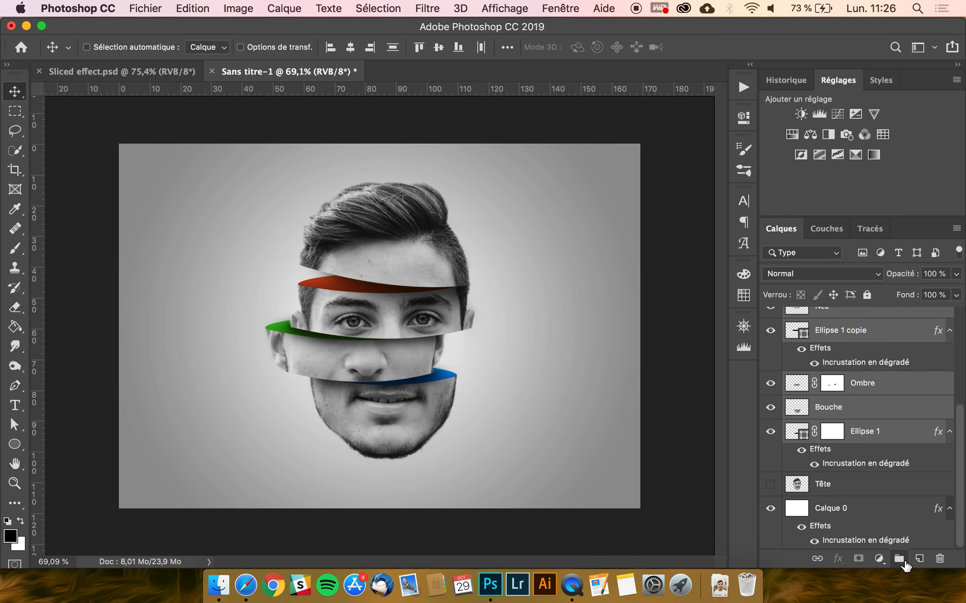
left_click(898, 558)
double_click(831, 320)
type("T")
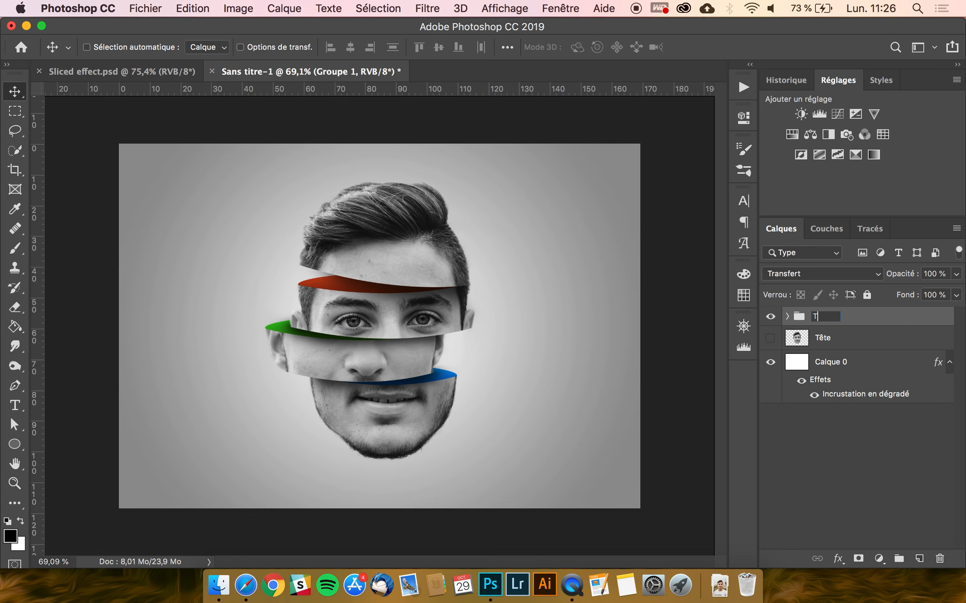
type("ête")
key("Return")
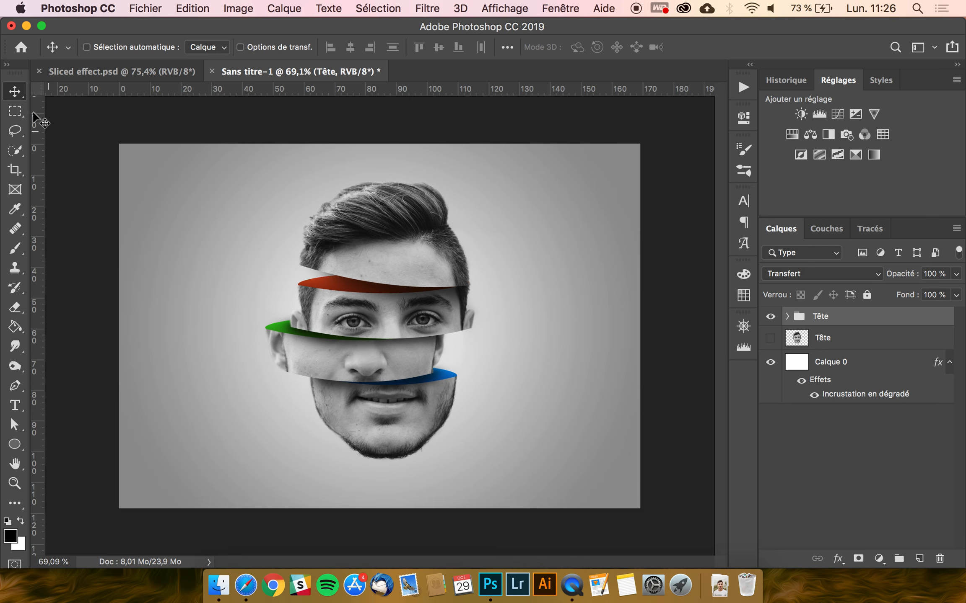
left_click_drag(387, 280, 388, 271)
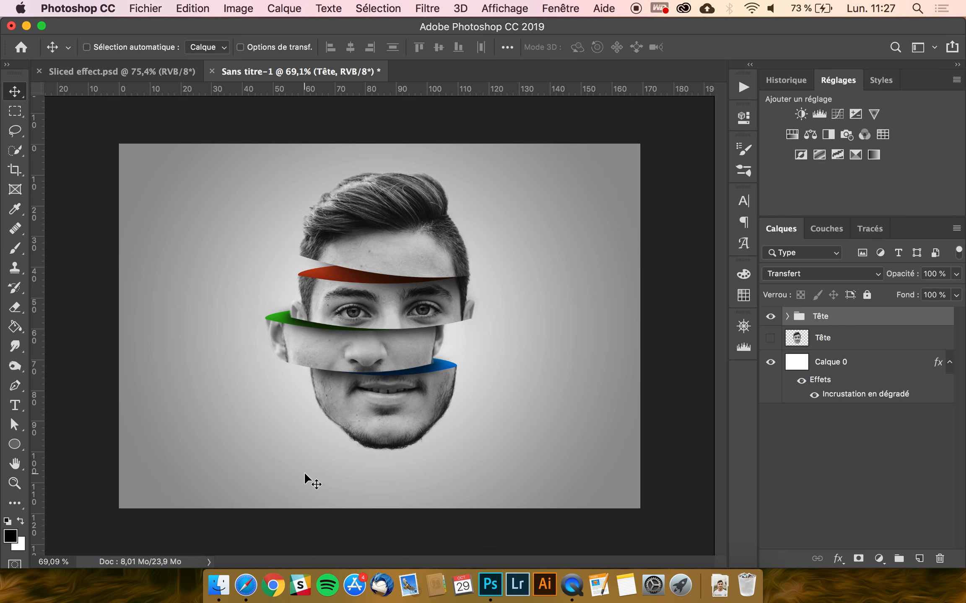
Draw a flat black ellipse about 502 × 65 px on a layer beneath the Tête group and position it just under the chin
left_click(847, 350)
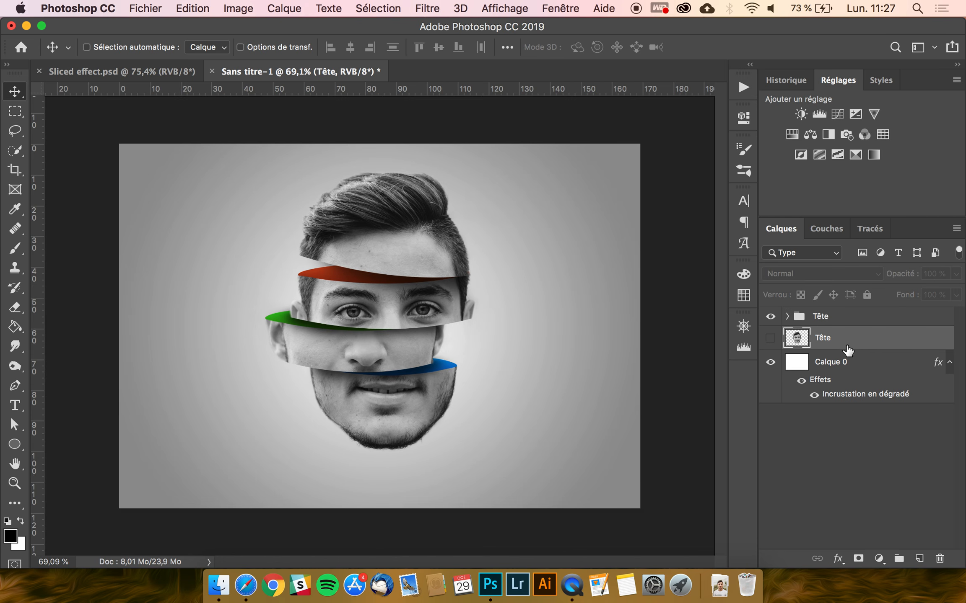
left_click(15, 444)
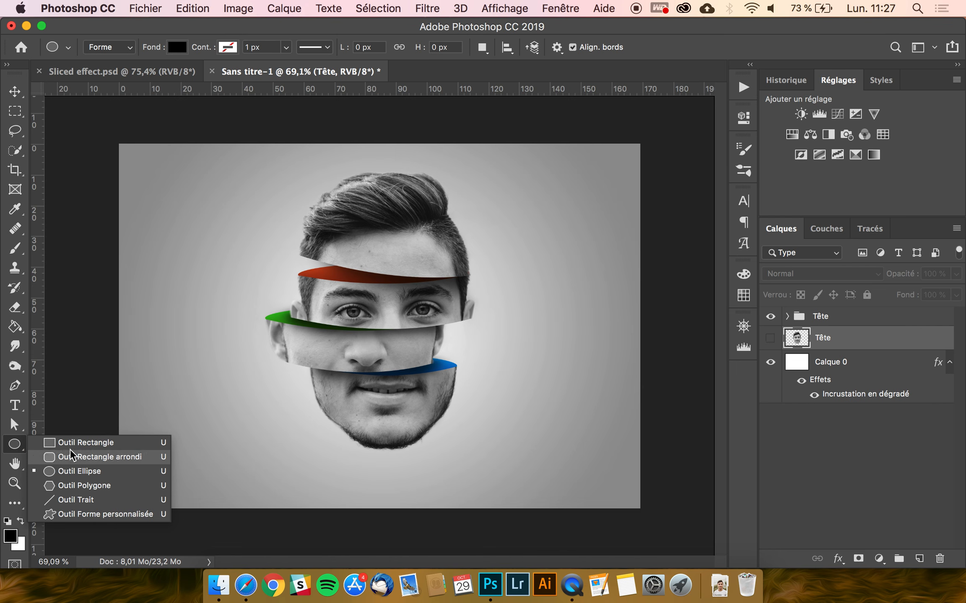
left_click(72, 472)
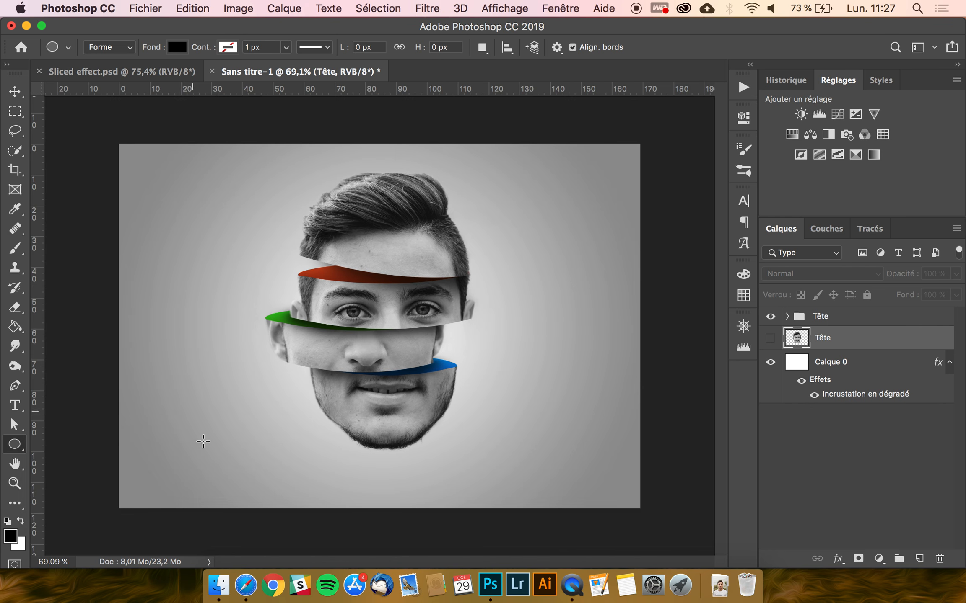
left_click_drag(304, 457, 431, 473)
key("v")
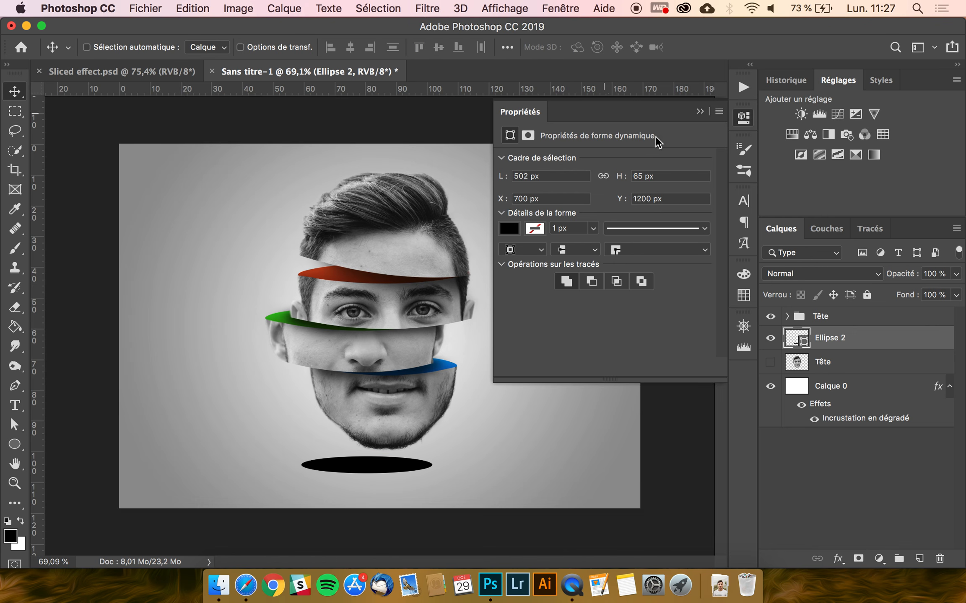
left_click(519, 112)
left_click_drag(389, 413, 406, 432)
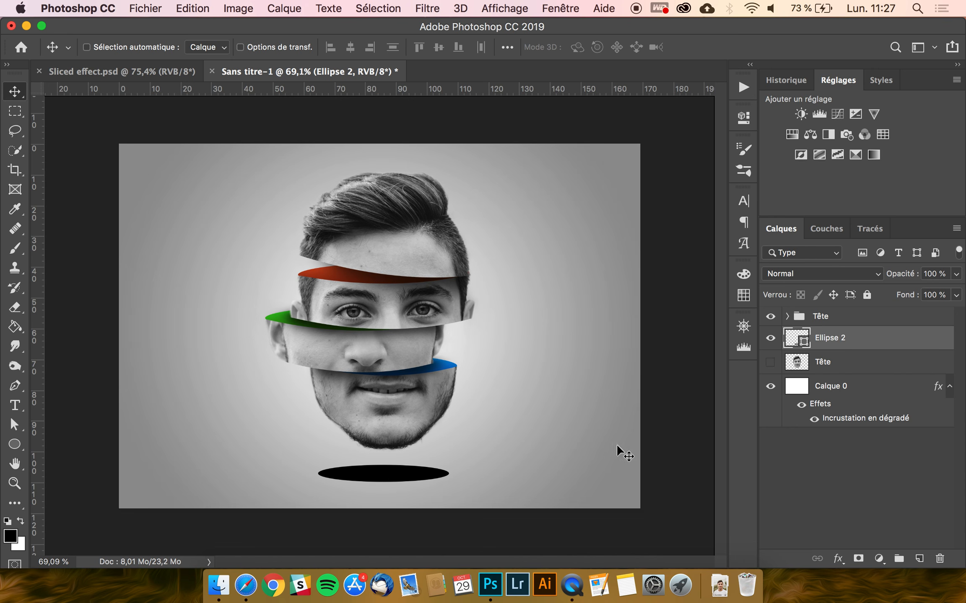
left_click_drag(497, 447, 497, 442)
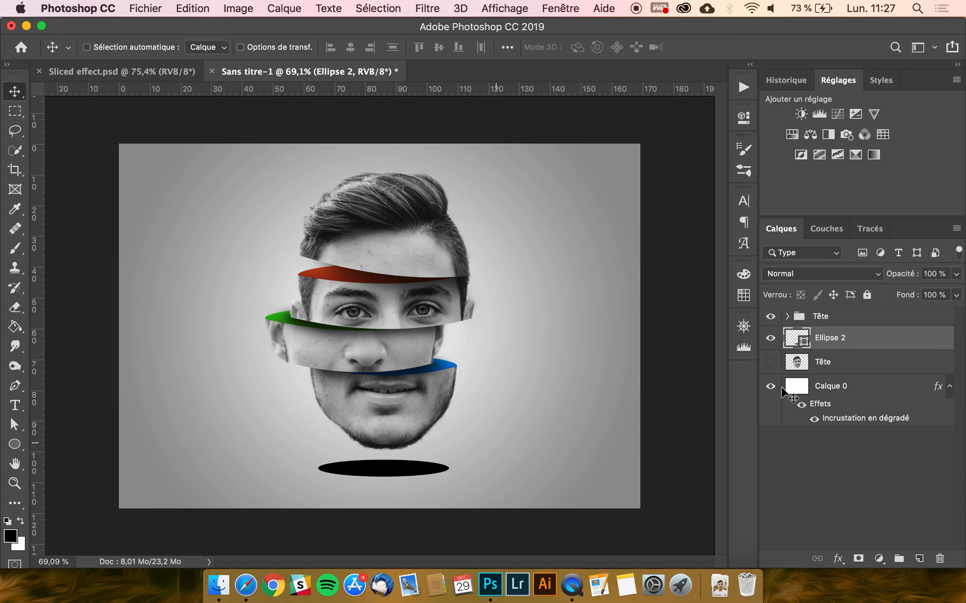
Rasterize the Ellipse 2 layer and soften it with a Gaussian blur of 30.3 pixels
right_click(847, 343)
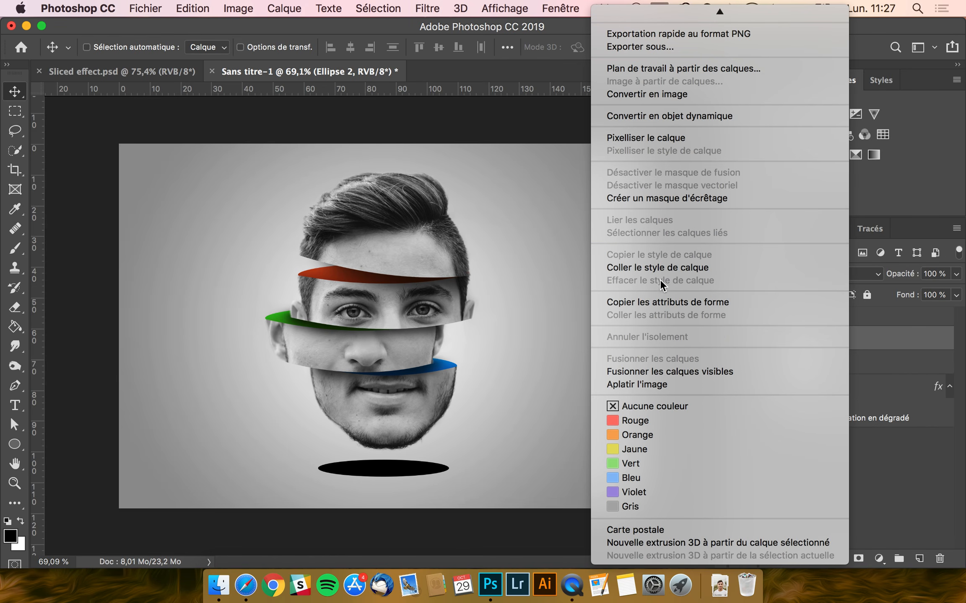
left_click(648, 137)
left_click(427, 9)
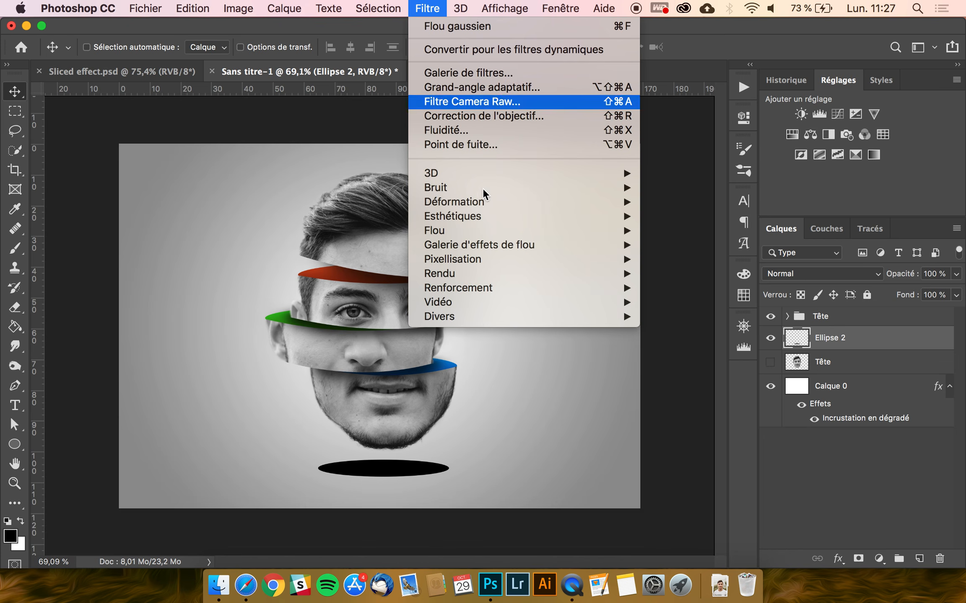
mouse_move(461, 230)
left_click(717, 302)
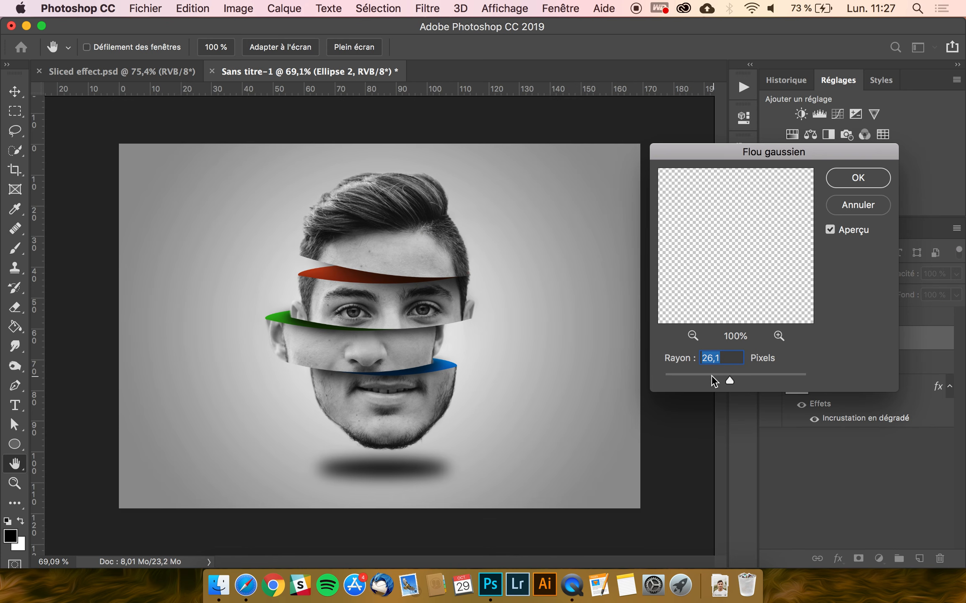
left_click(733, 375)
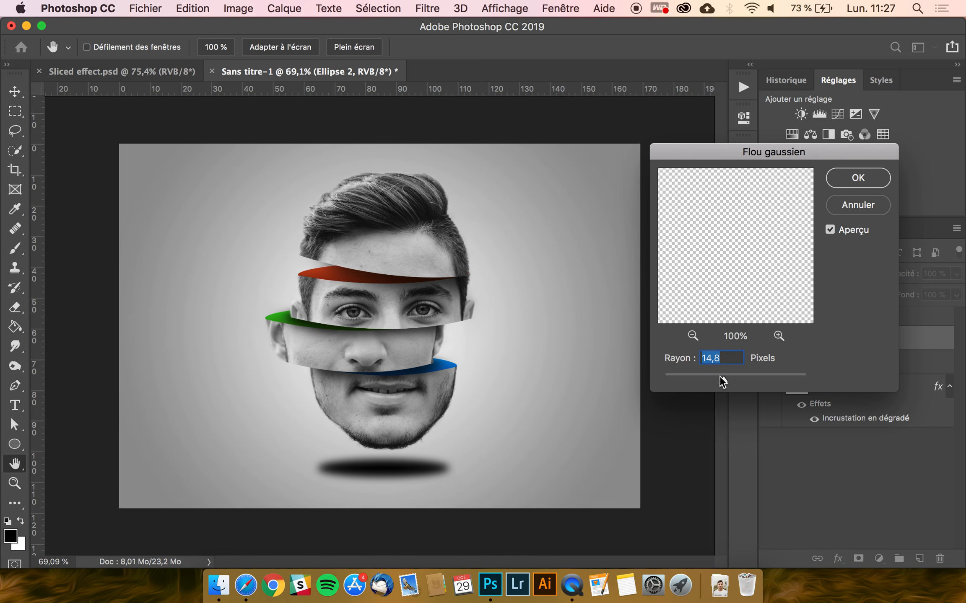
left_click_drag(725, 376, 731, 376)
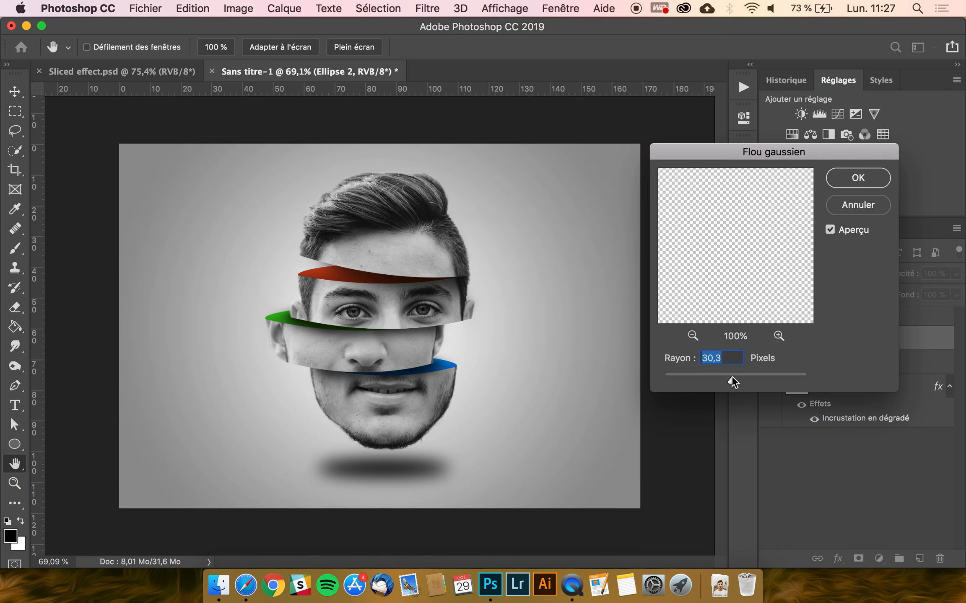
left_click(857, 180)
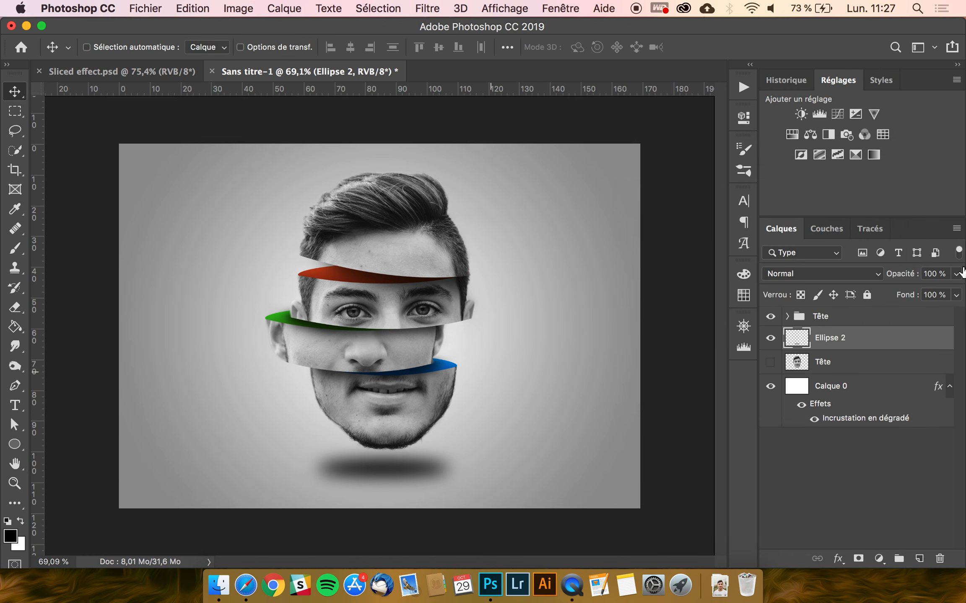
Set the blurred ellipse layer's opacity to 70%
left_click(956, 273)
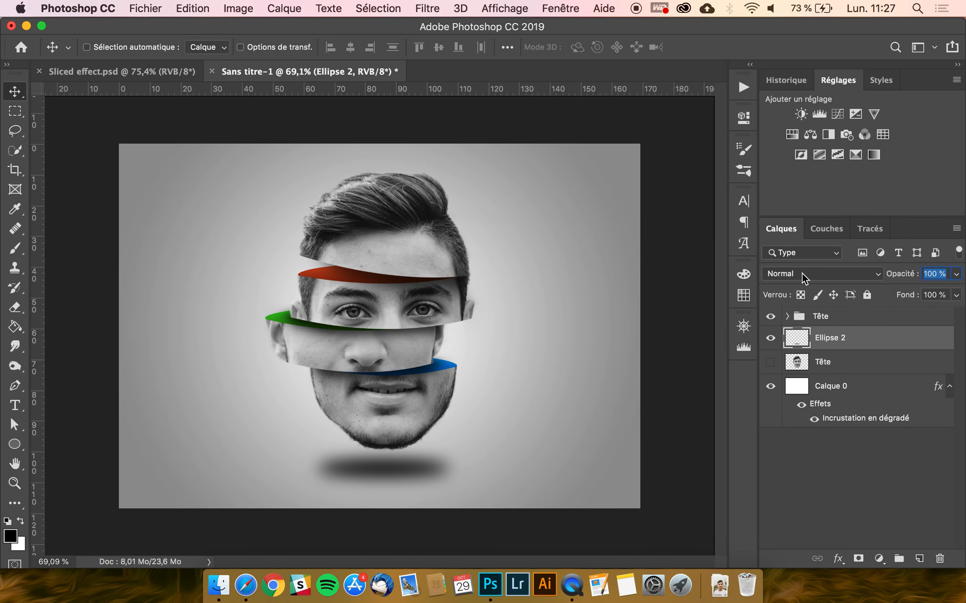
type("70")
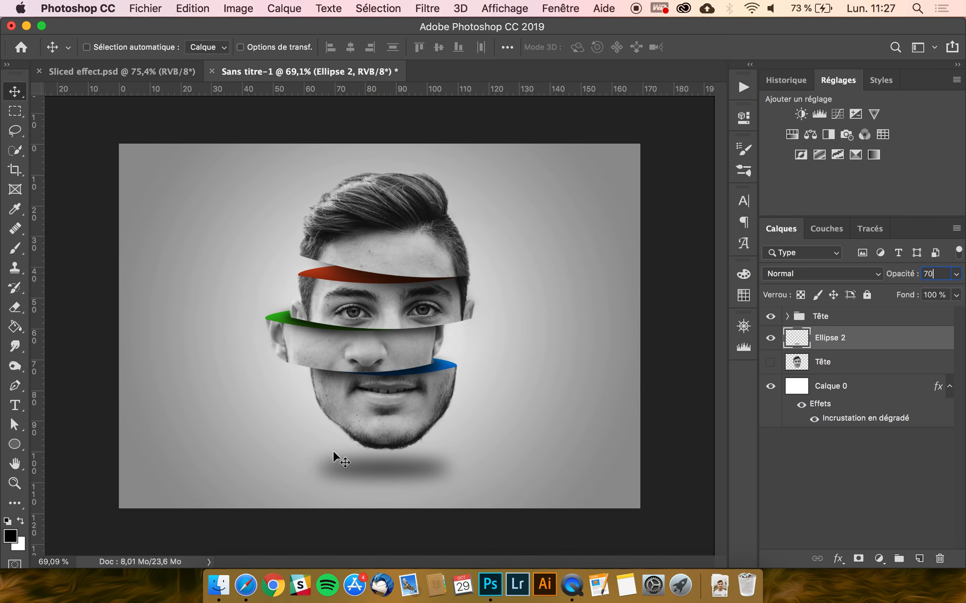
key("Return")
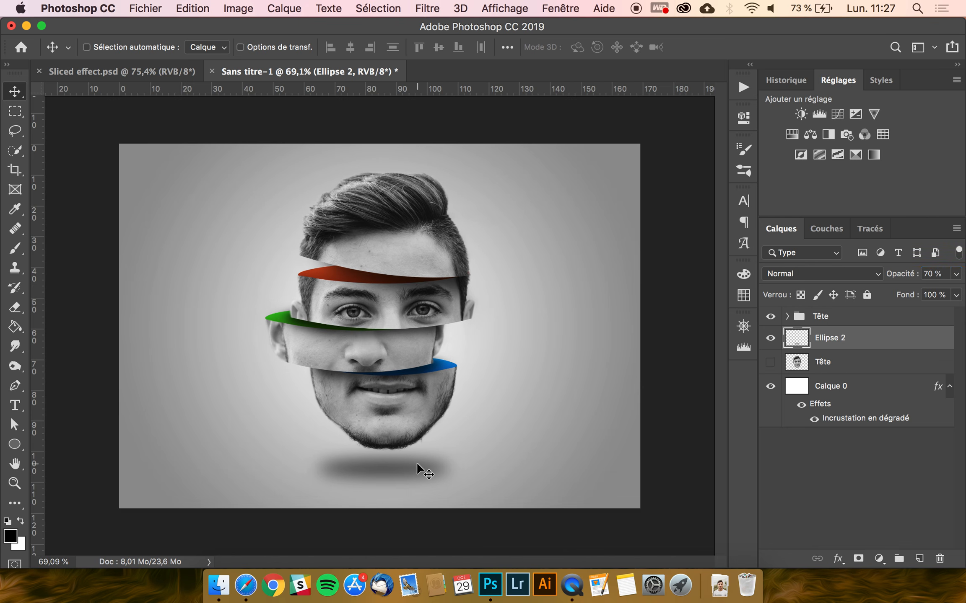
Transform the blurred ellipse, flattening it to about 61% of its height and narrowing it beneath the chin
key("super+t")
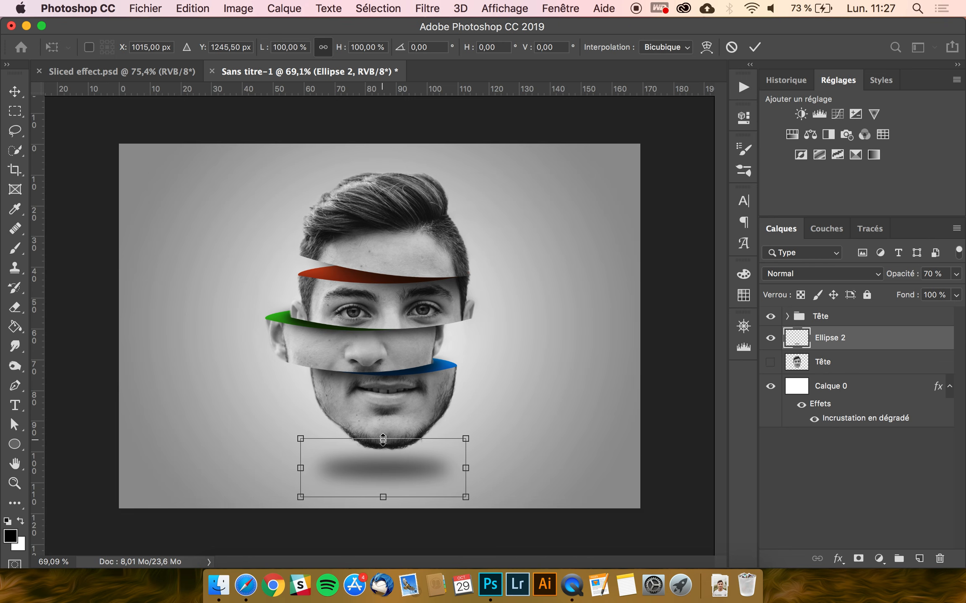
left_click_drag(383, 438, 383, 462)
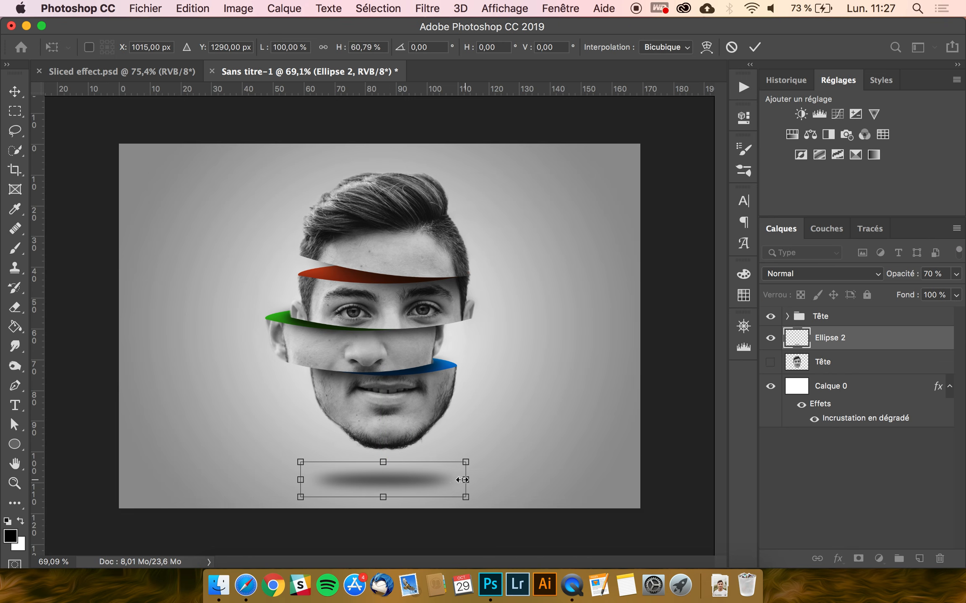
left_click_drag(465, 479, 405, 469)
key("Return")
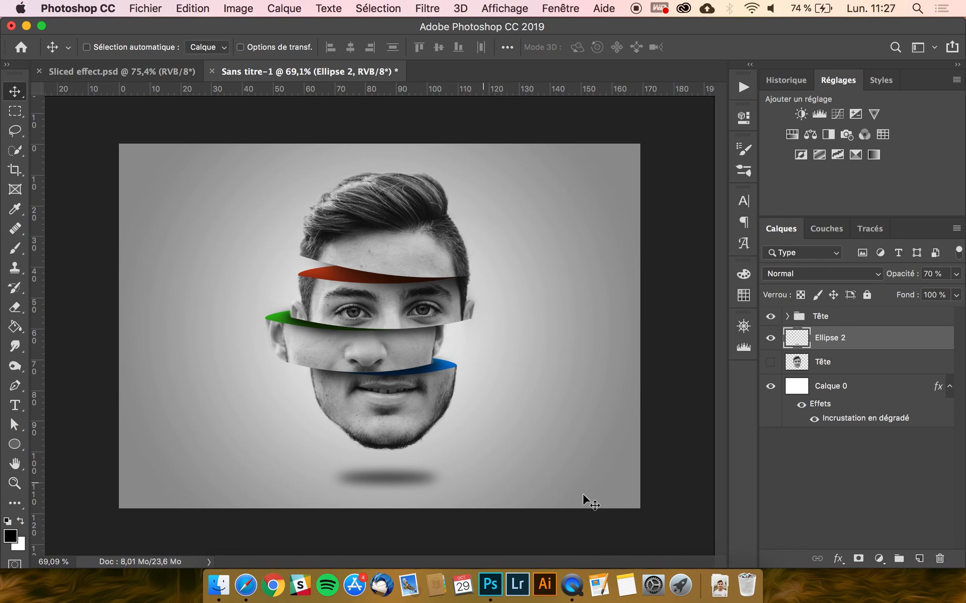
key("super+minus")
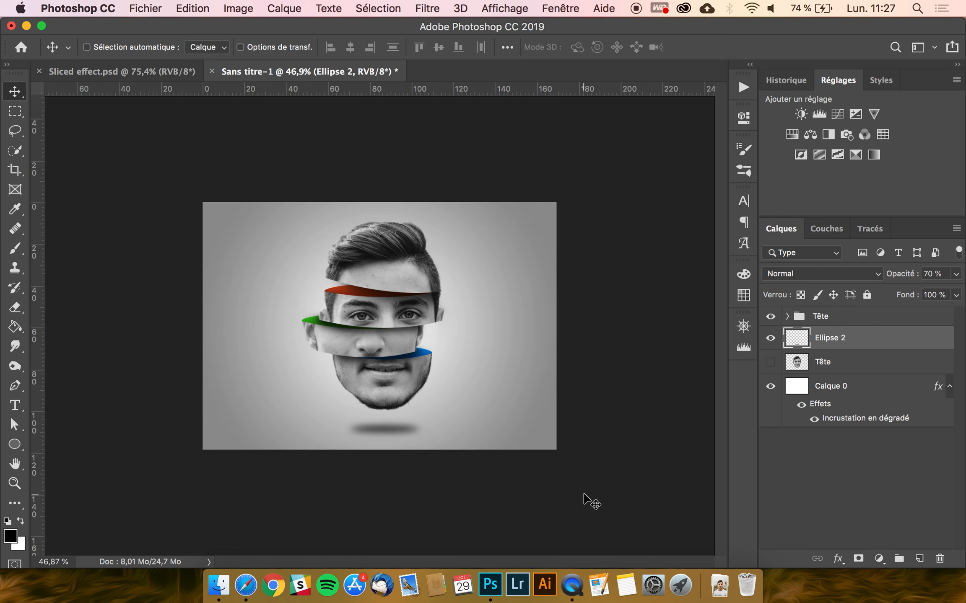
key("super+plus")
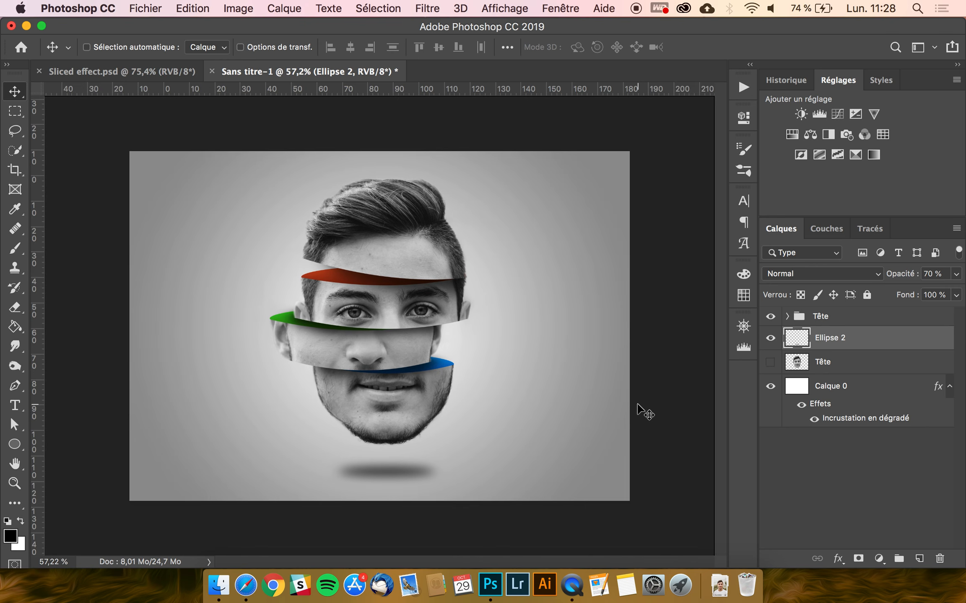